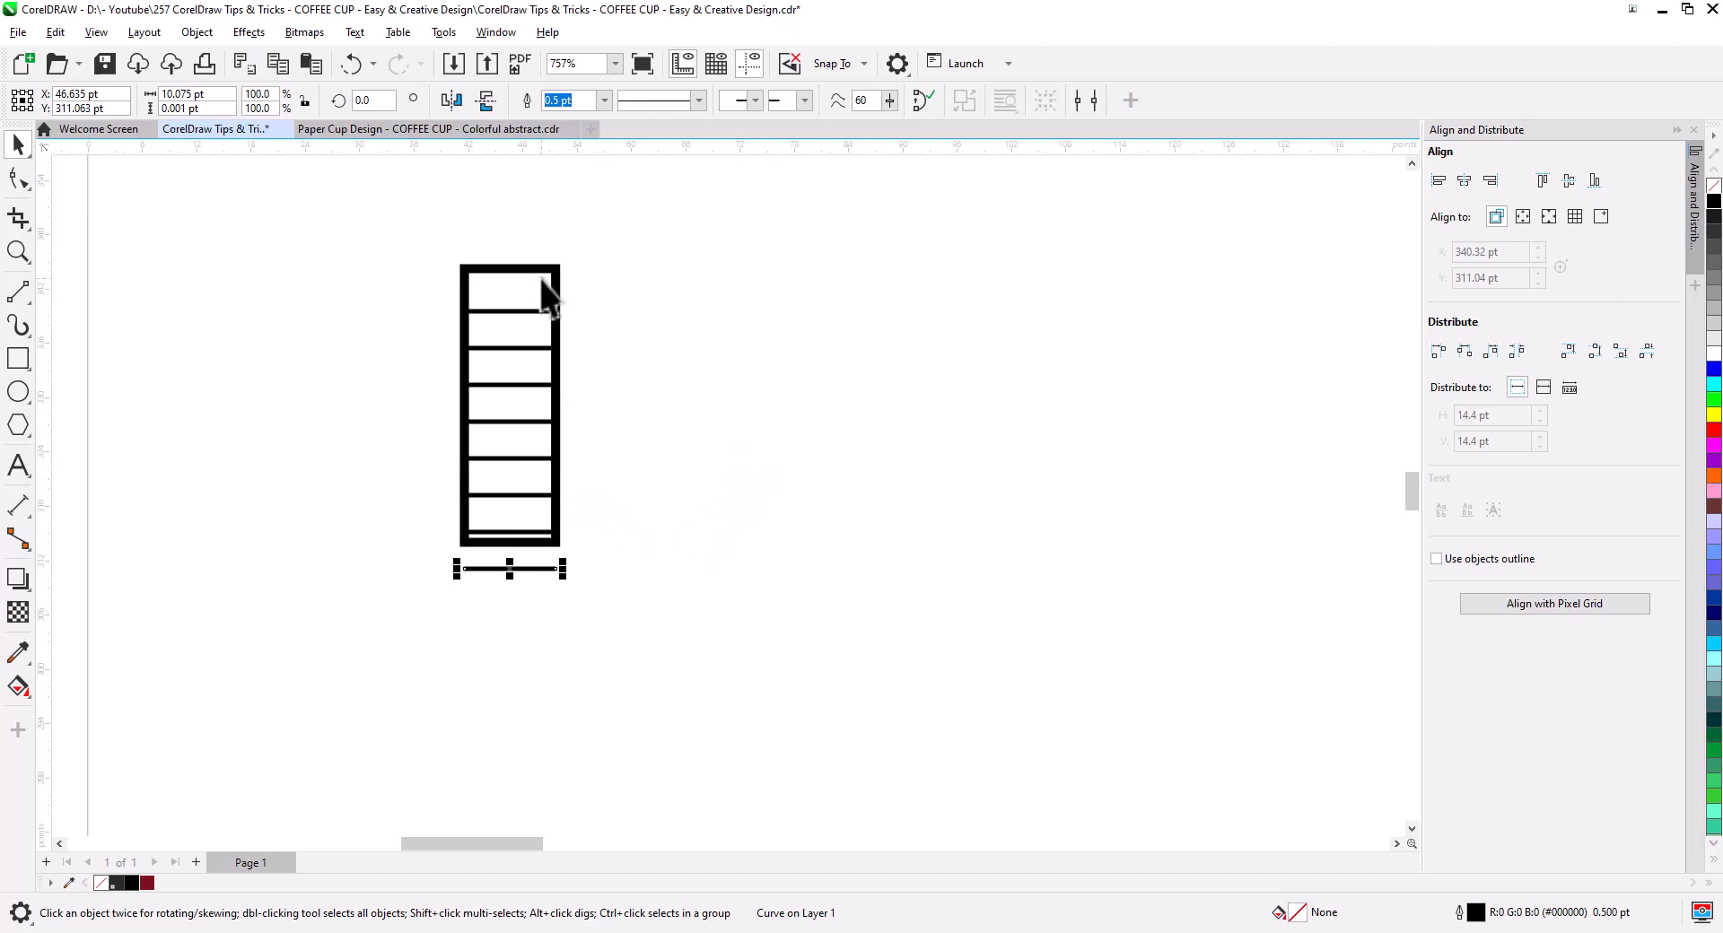
# Align the loose horizontal line below the rectangle with the rectangle's top edge
pyautogui.keyDown('shift'); pyautogui.click(545, 293); pyautogui.keyUp('shift')
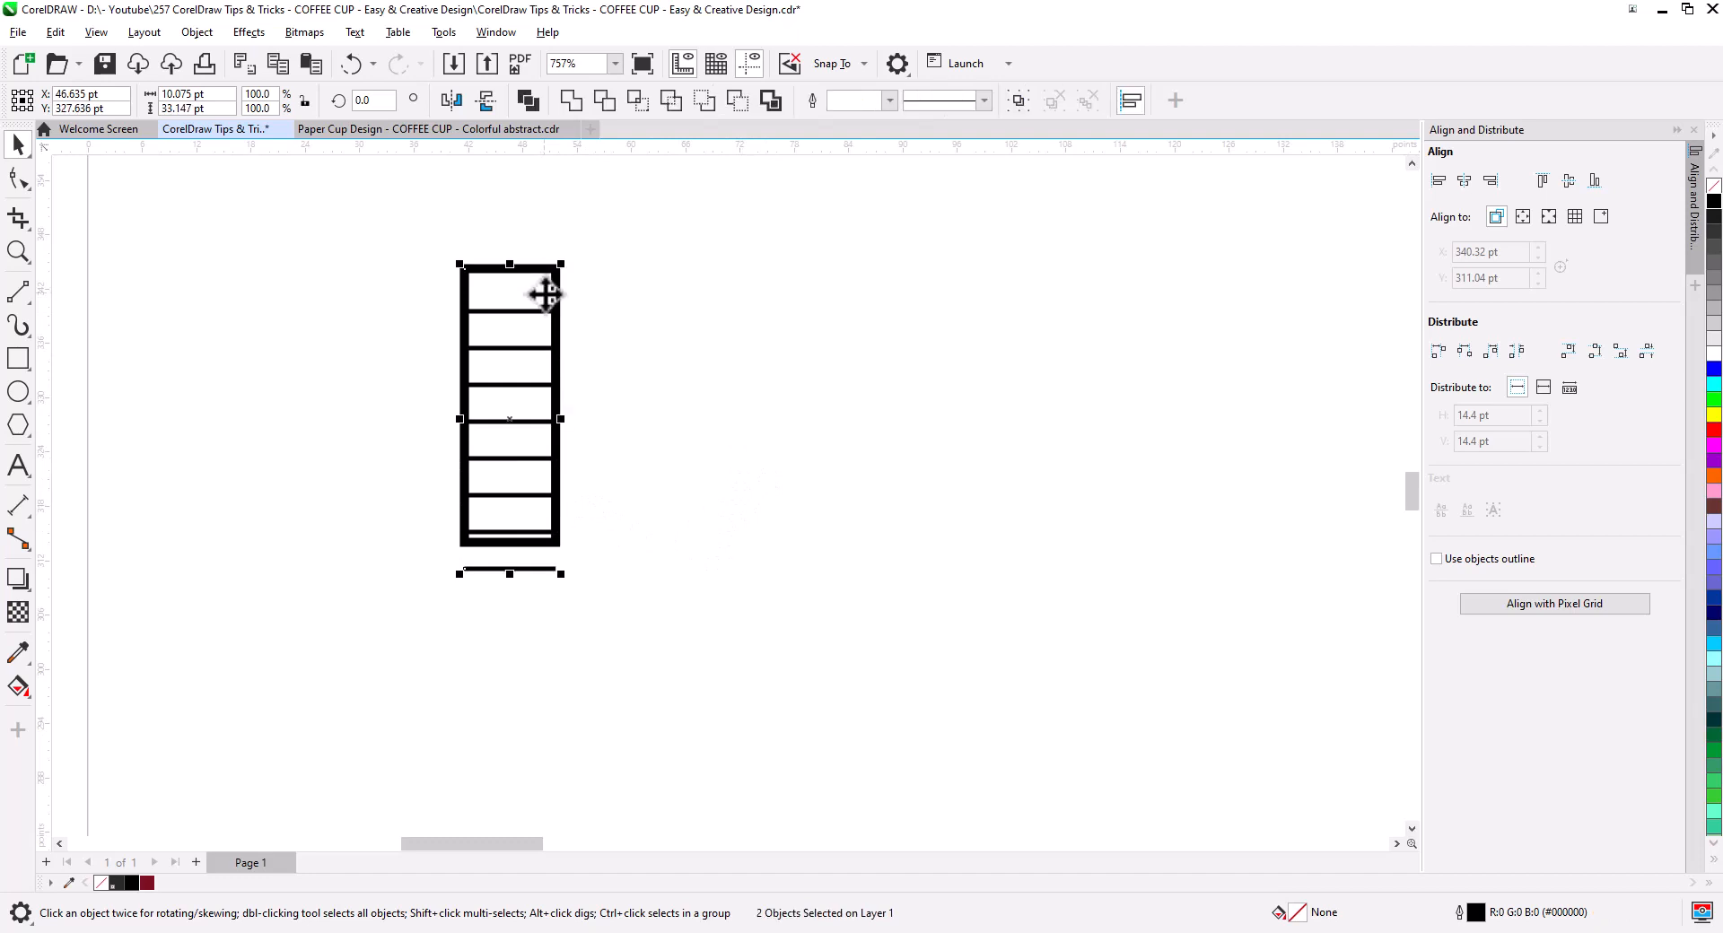
pyautogui.click(1543, 182)
pyautogui.click(639, 568)
# Align the lowest horizontal line inside the rectangle with the rectangle's bottom edge
pyautogui.click(531, 496)
pyautogui.keyDown('shift'); pyautogui.click(529, 532); pyautogui.keyUp('shift')
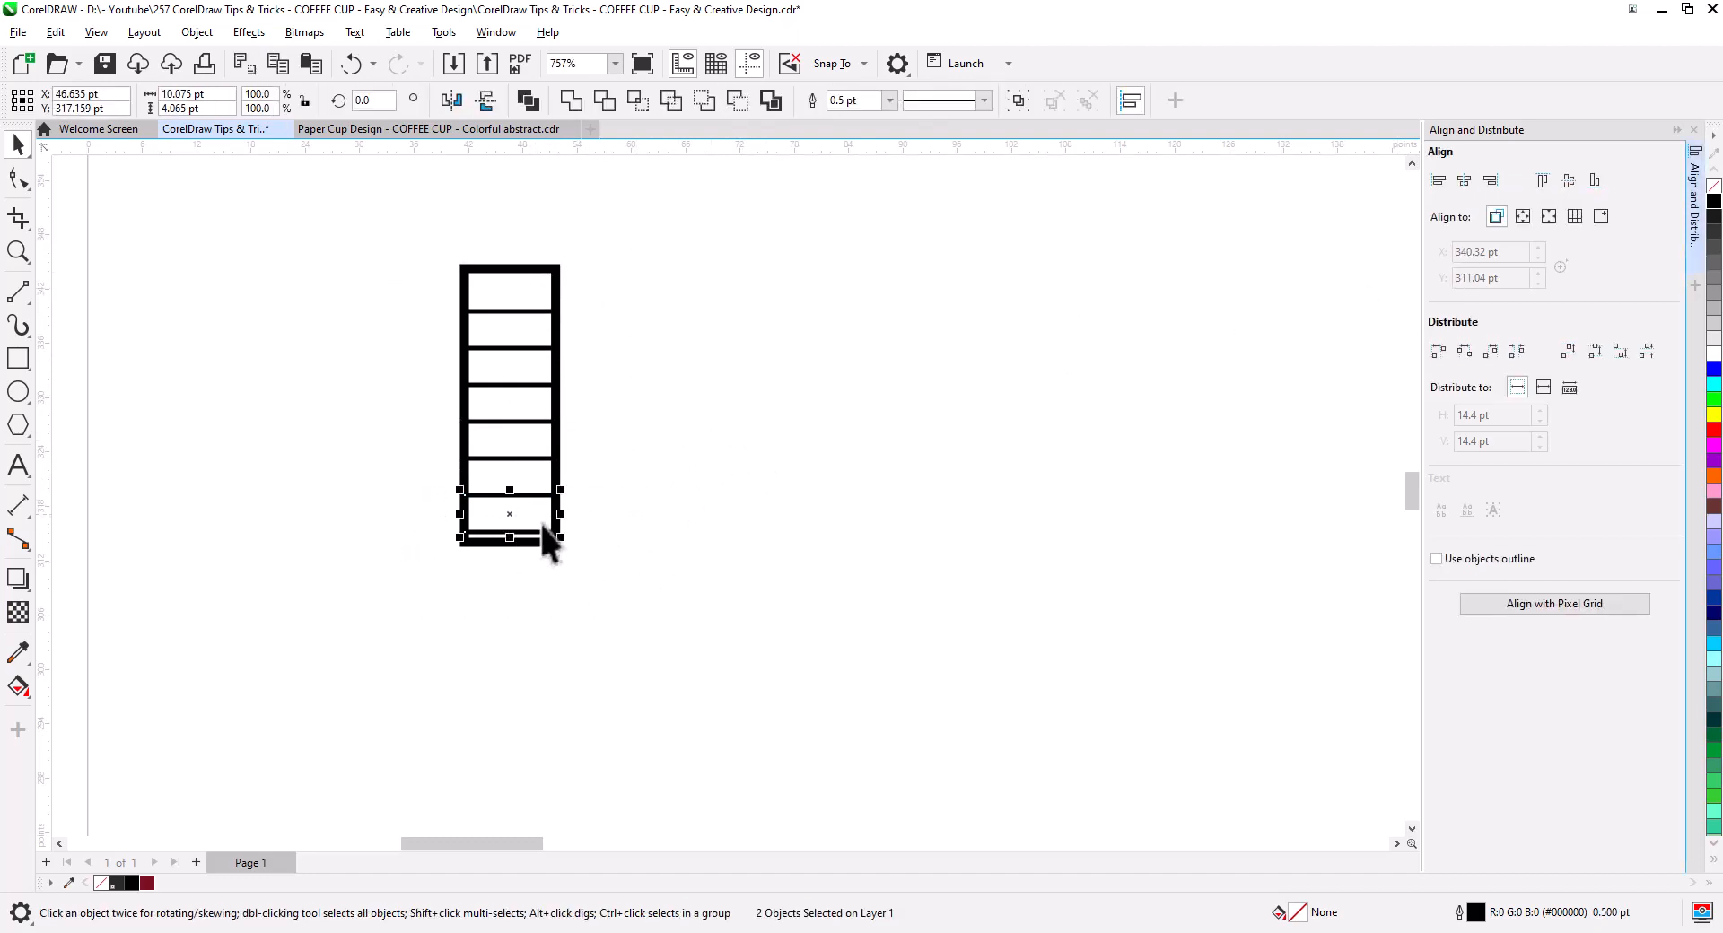
pyautogui.click(541, 550)
pyautogui.click(532, 533)
pyautogui.keyDown('shift'); pyautogui.click(555, 518); pyautogui.keyUp('shift')
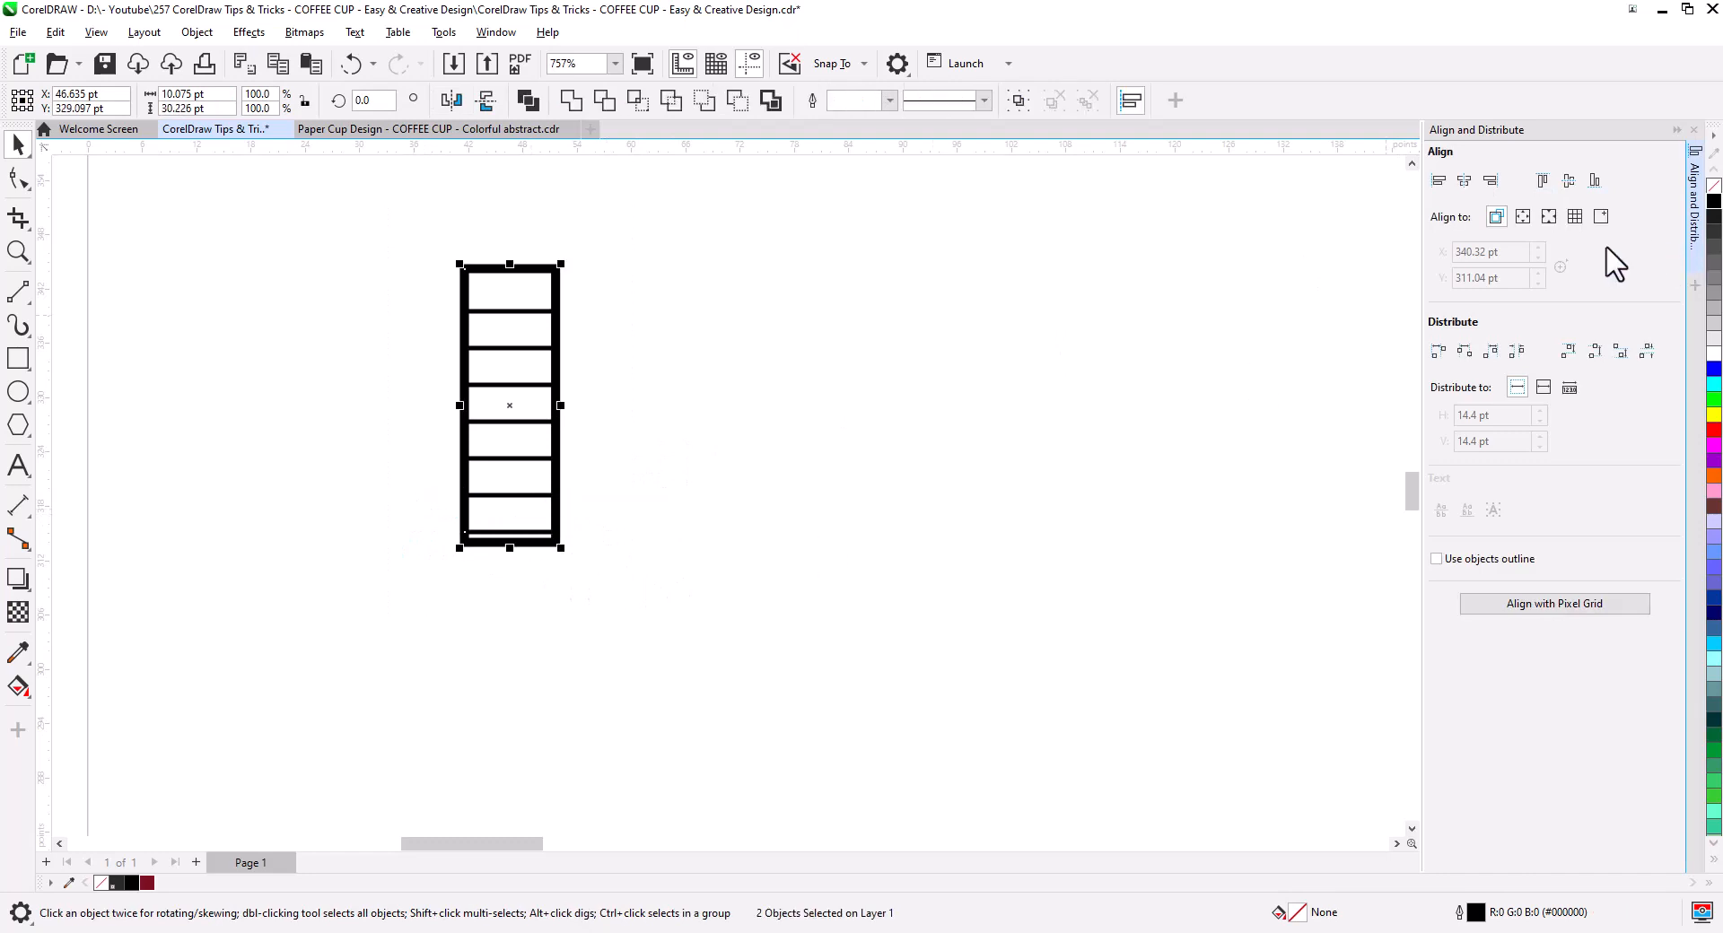
pyautogui.click(1596, 182)
# Distribute all horizontal lines evenly over the rectangle's height, leaving the rectangle itself out of the selection
pyautogui.moveTo(763, 606); pyautogui.dragTo(444, 247)
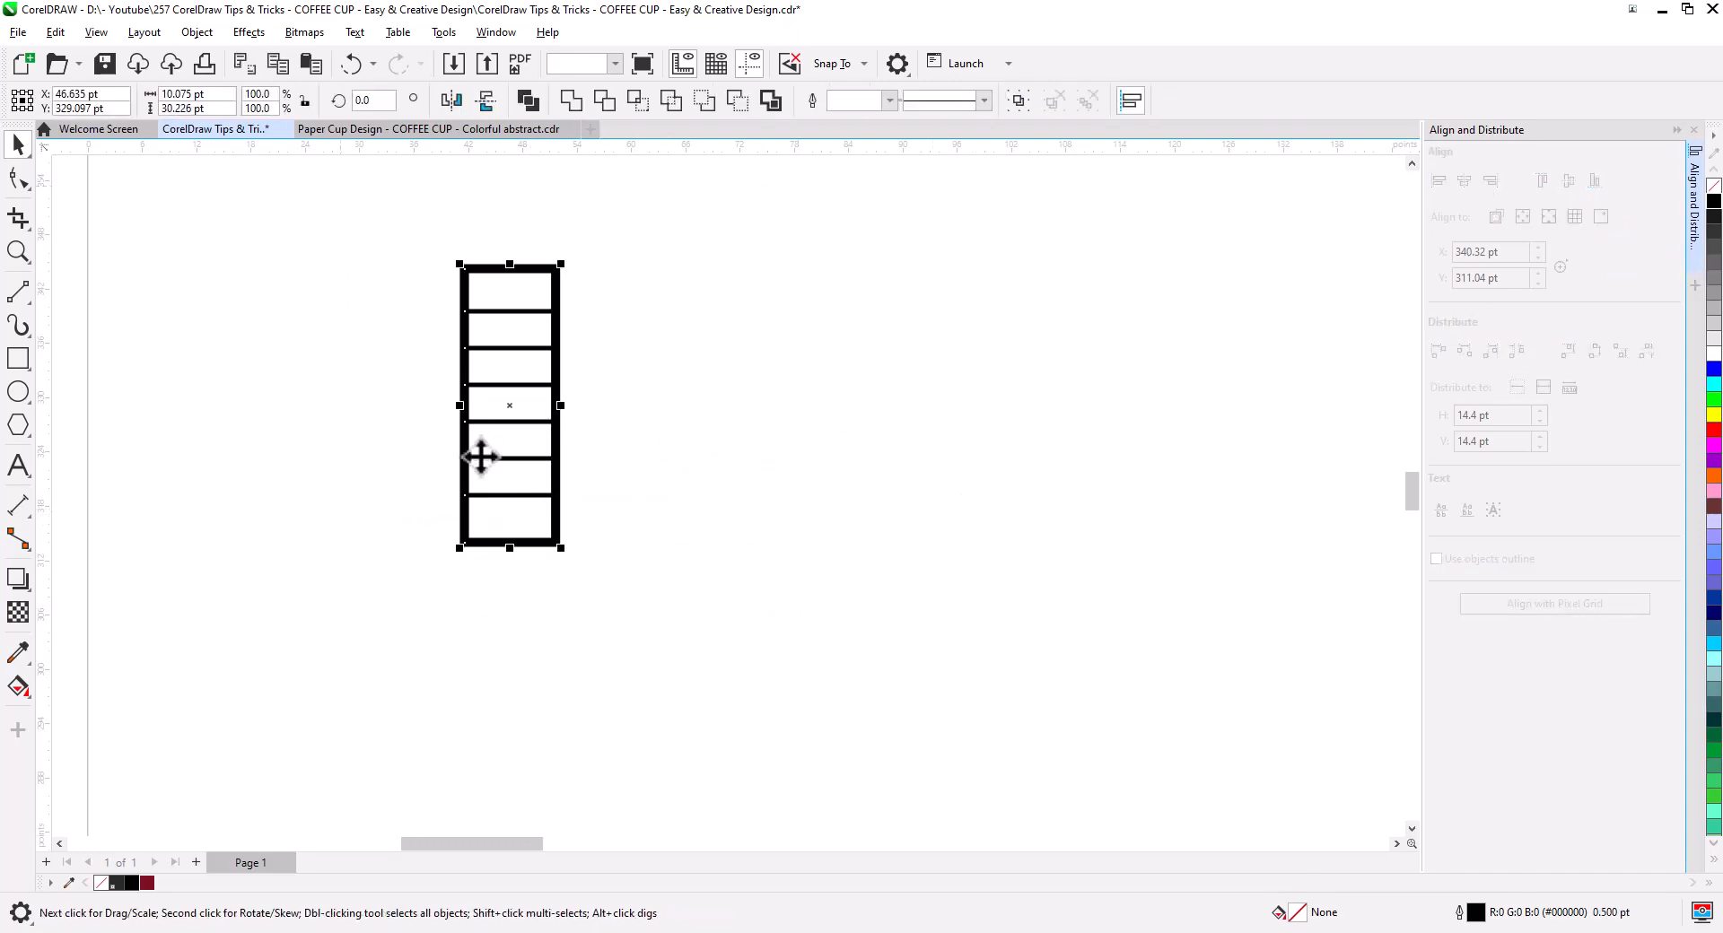
pyautogui.keyDown('shift'); pyautogui.click(509, 521); pyautogui.keyUp('shift')
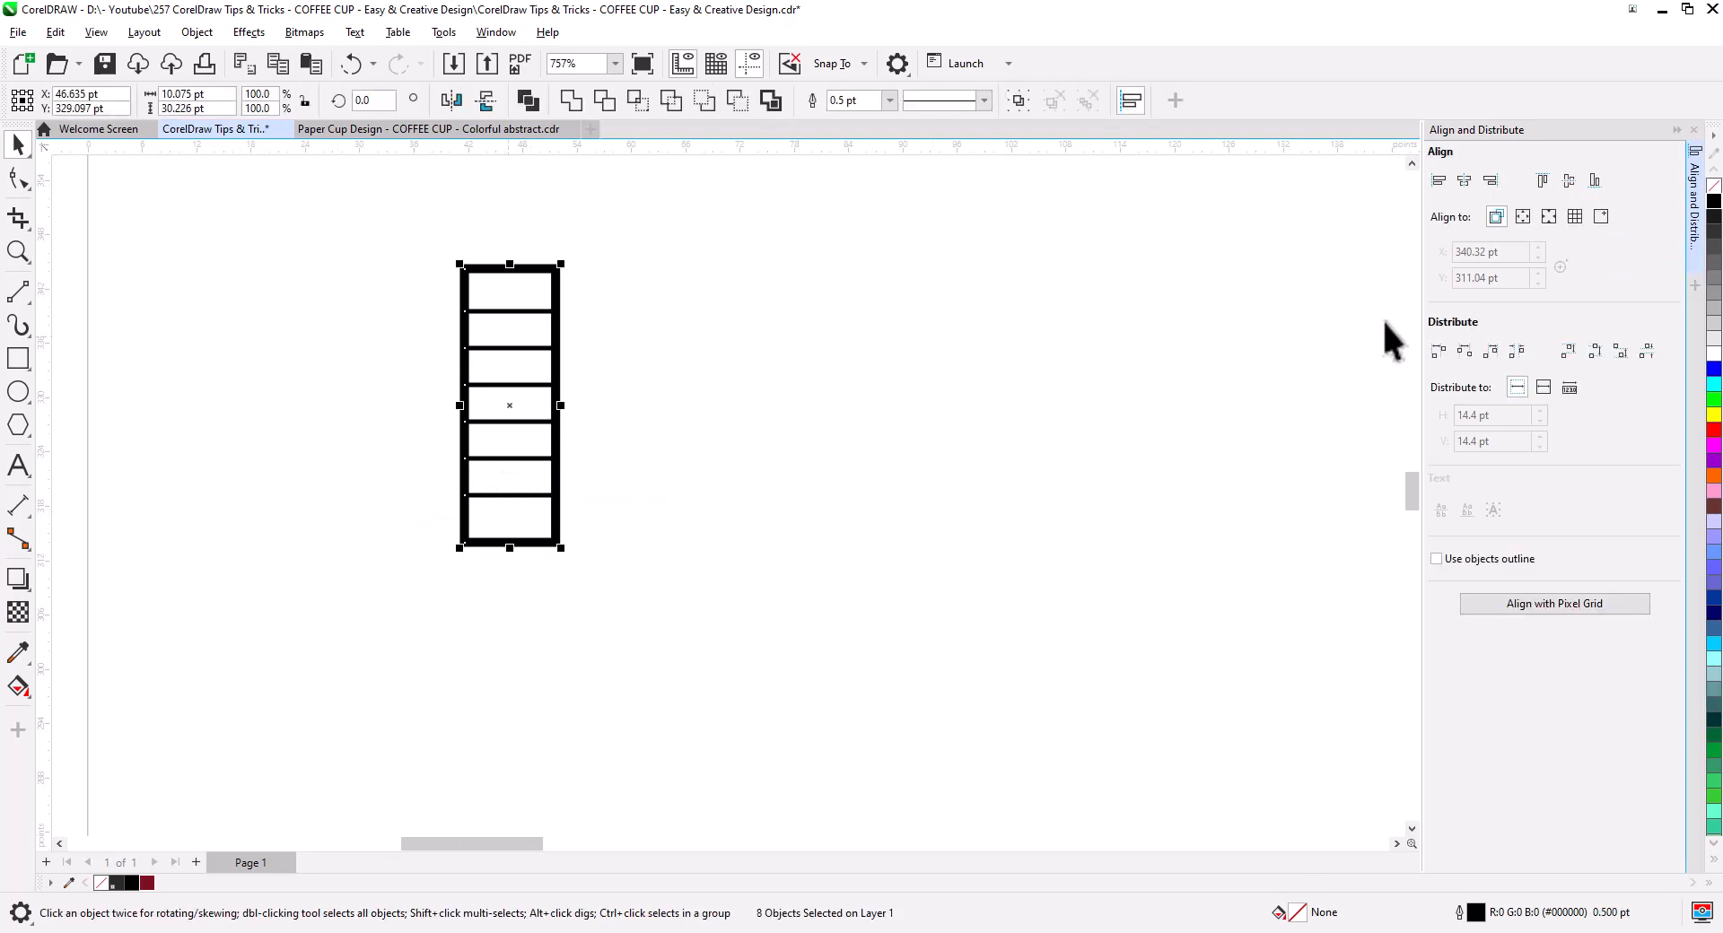
pyautogui.click(1596, 352)
pyautogui.click(657, 576)
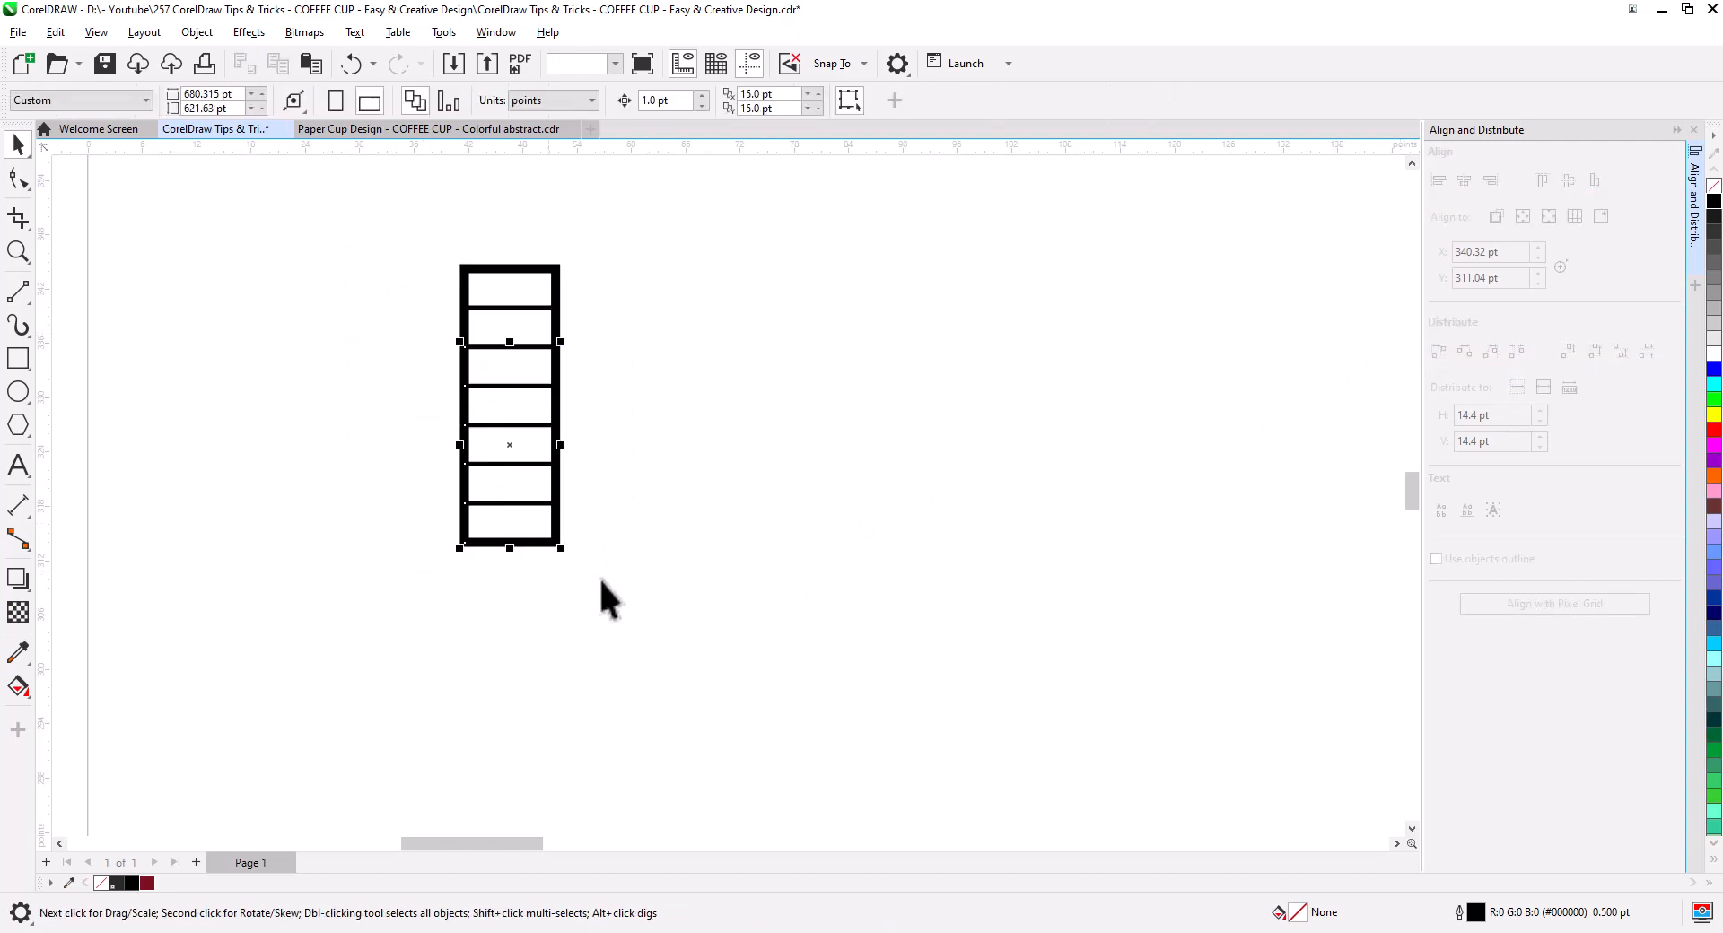
# Delete the two lines that lie on the rectangle's bottom and top edges
pyautogui.moveTo(600, 578); pyautogui.dragTo(456, 536)
pyautogui.press('Delete')
pyautogui.moveTo(599, 290); pyautogui.dragTo(449, 255)
pyautogui.press('Delete')
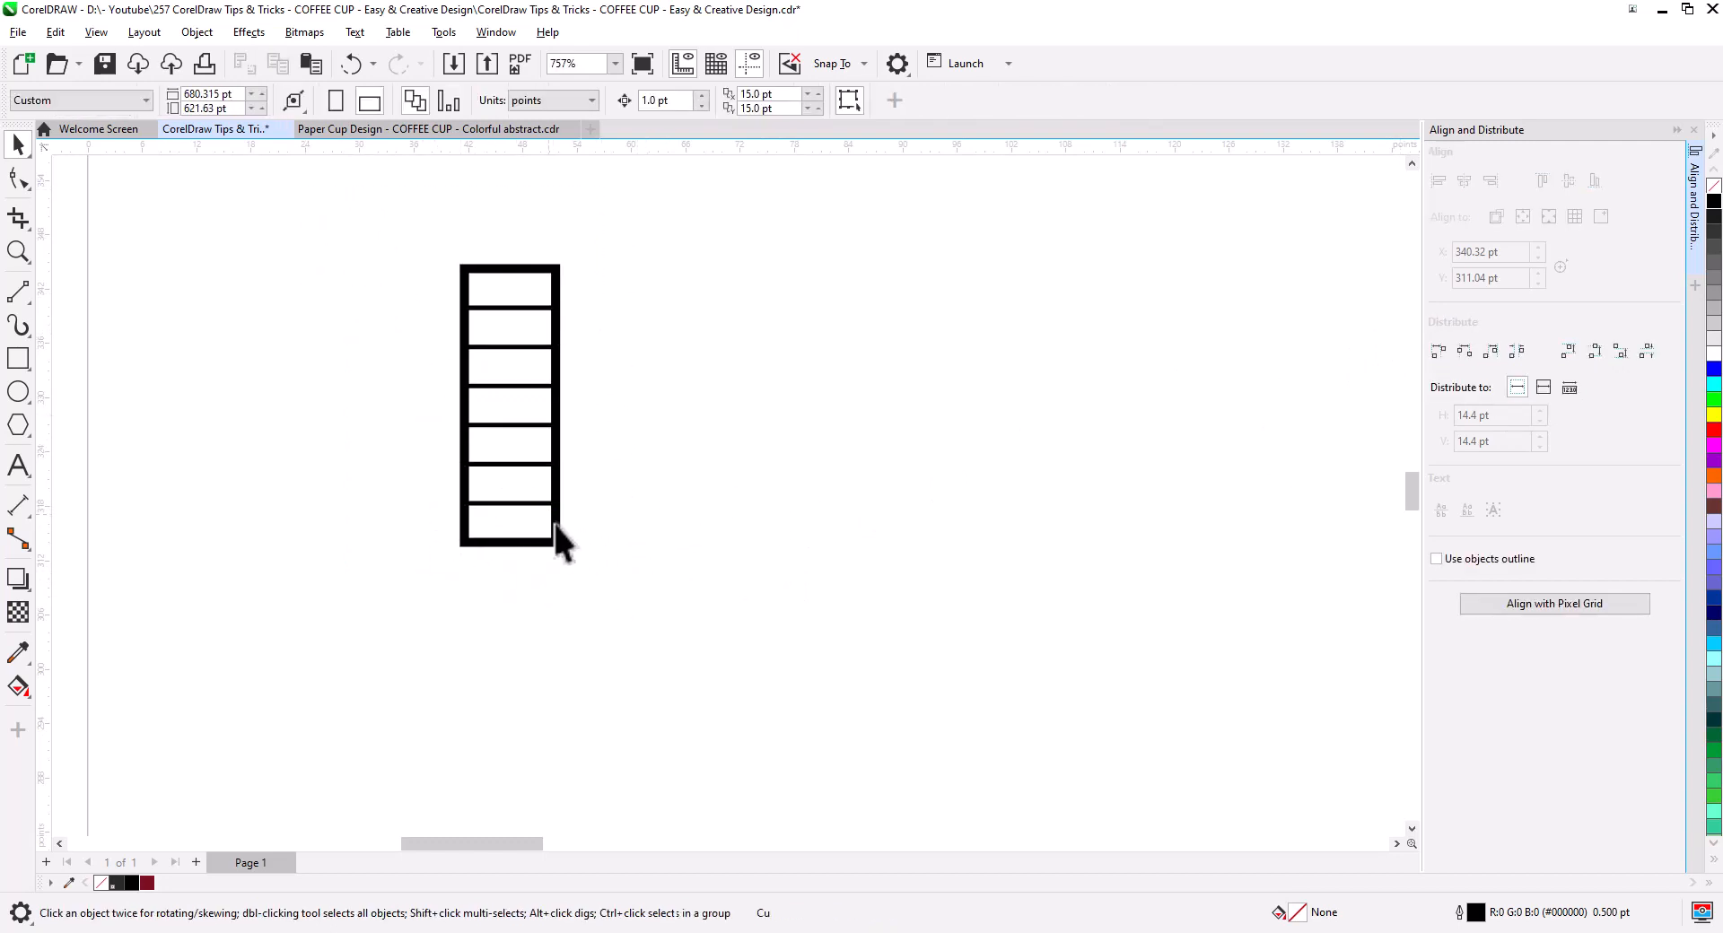
# Set the outline width of the six inner lines to 1.0 pt
pyautogui.moveTo(652, 584); pyautogui.dragTo(409, 297)
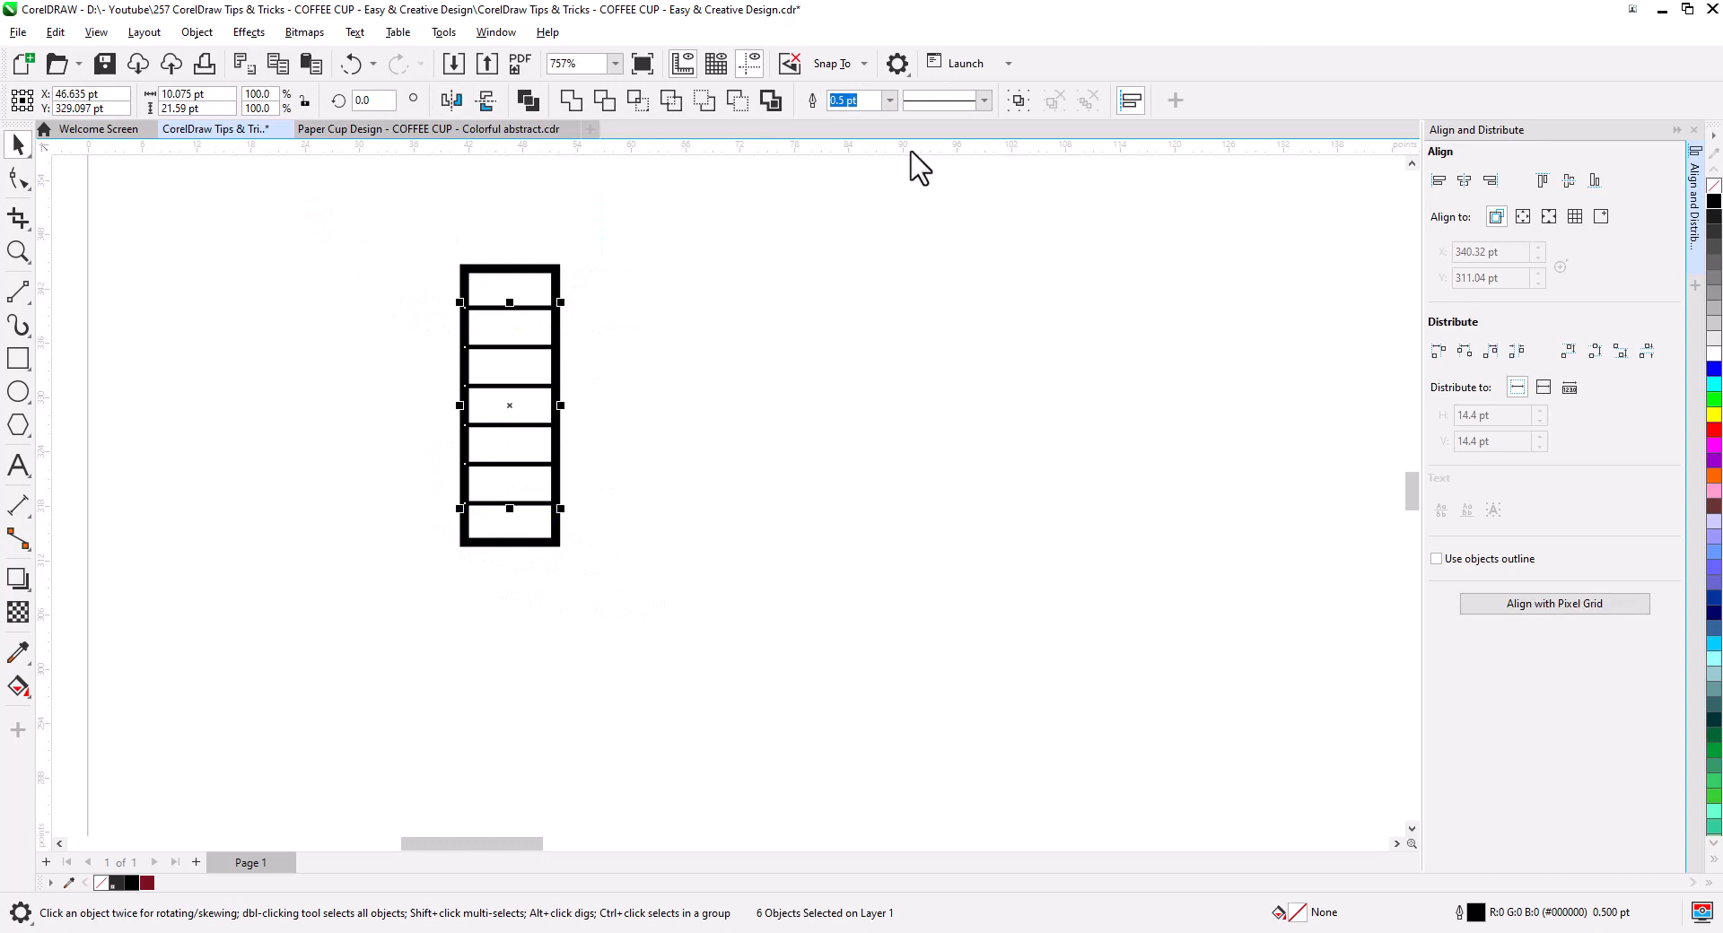
pyautogui.click(889, 99)
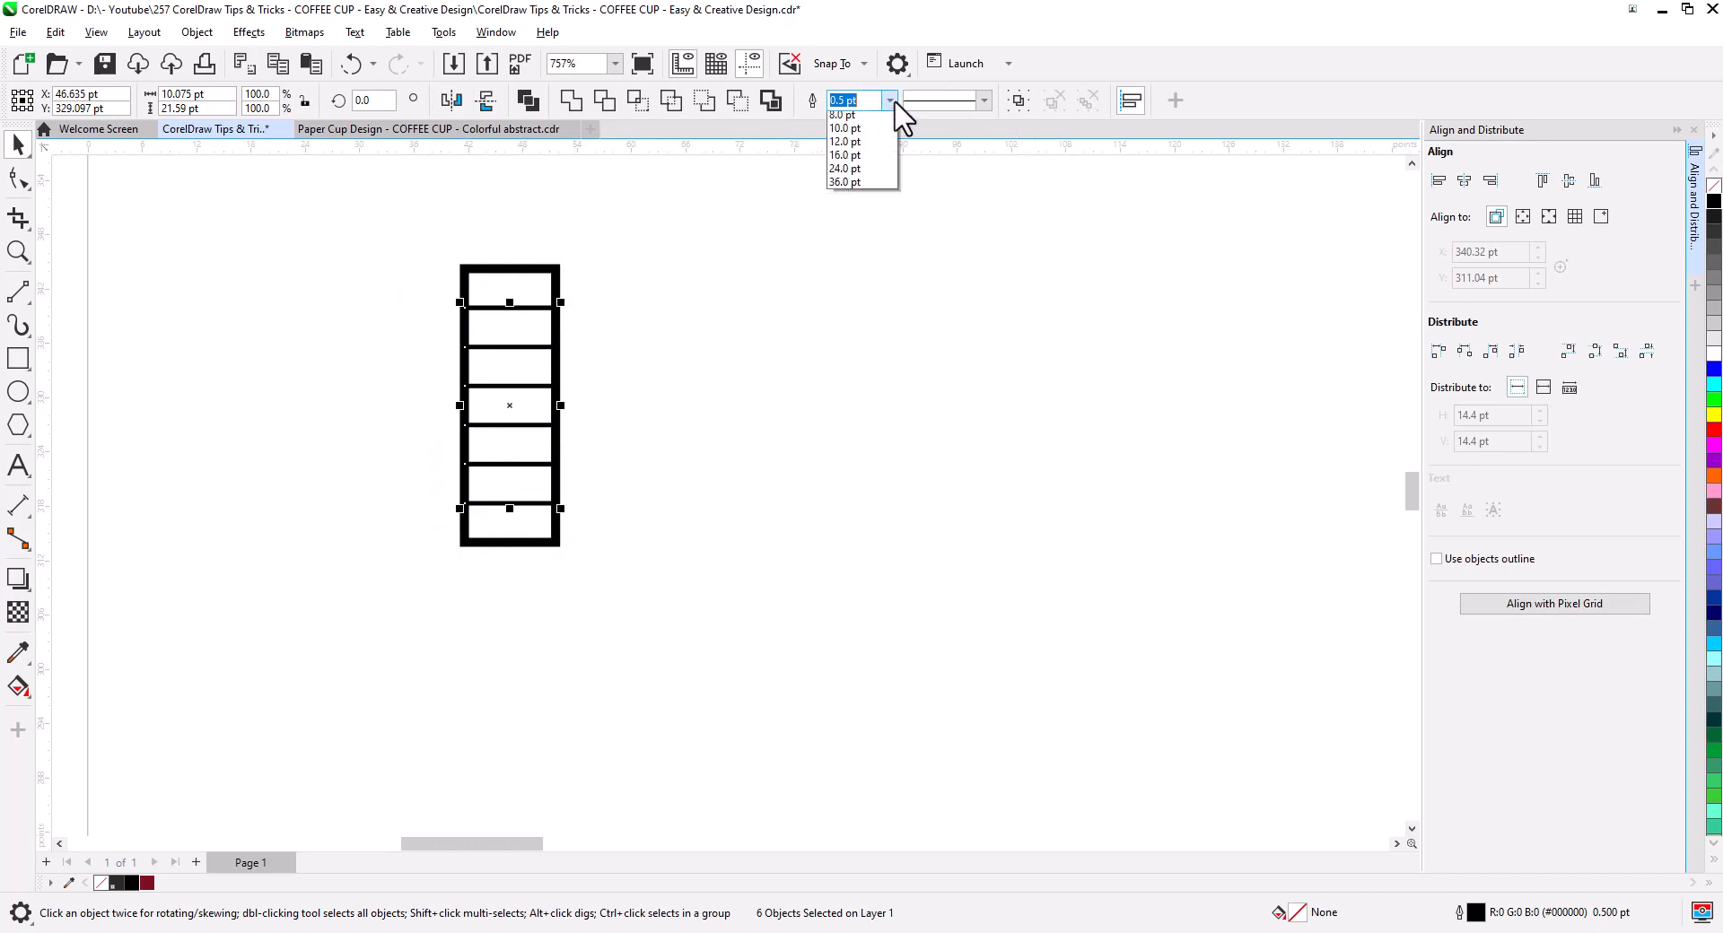
pyautogui.click(876, 175)
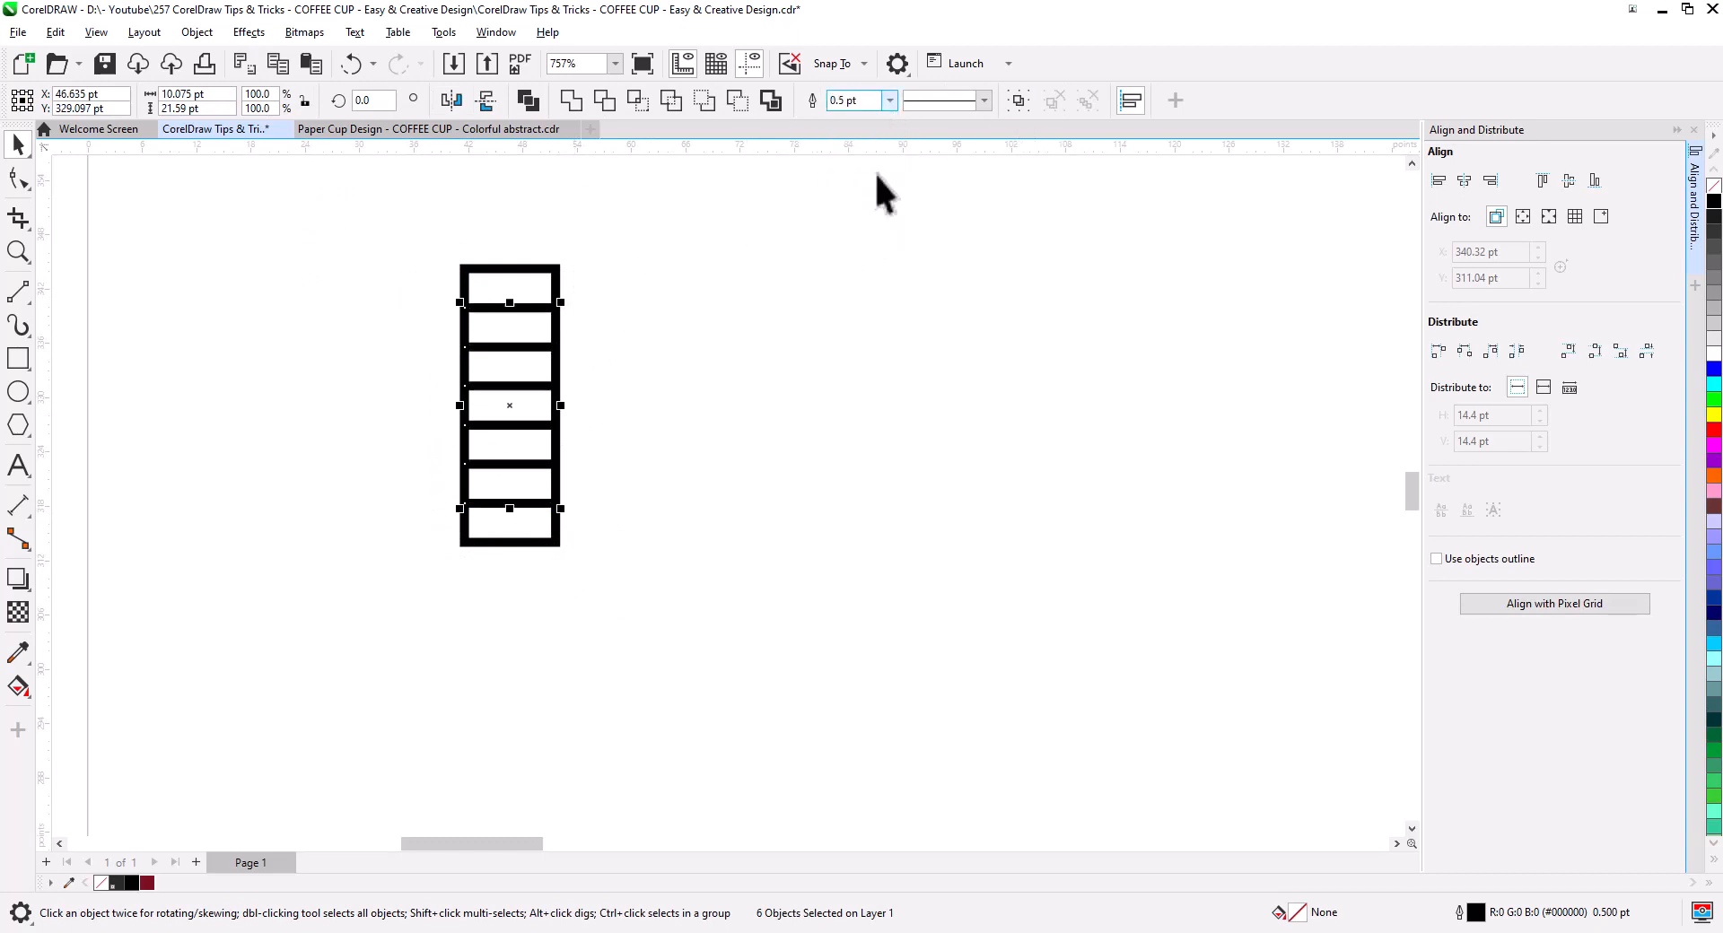
pyautogui.click(743, 323)
# Narrow the whole ladder shape to about 7.6 pt and skew it vertically so its rungs slope down to the right at about 26 degrees
pyautogui.moveTo(377, 287); pyautogui.dragTo(378, 290)
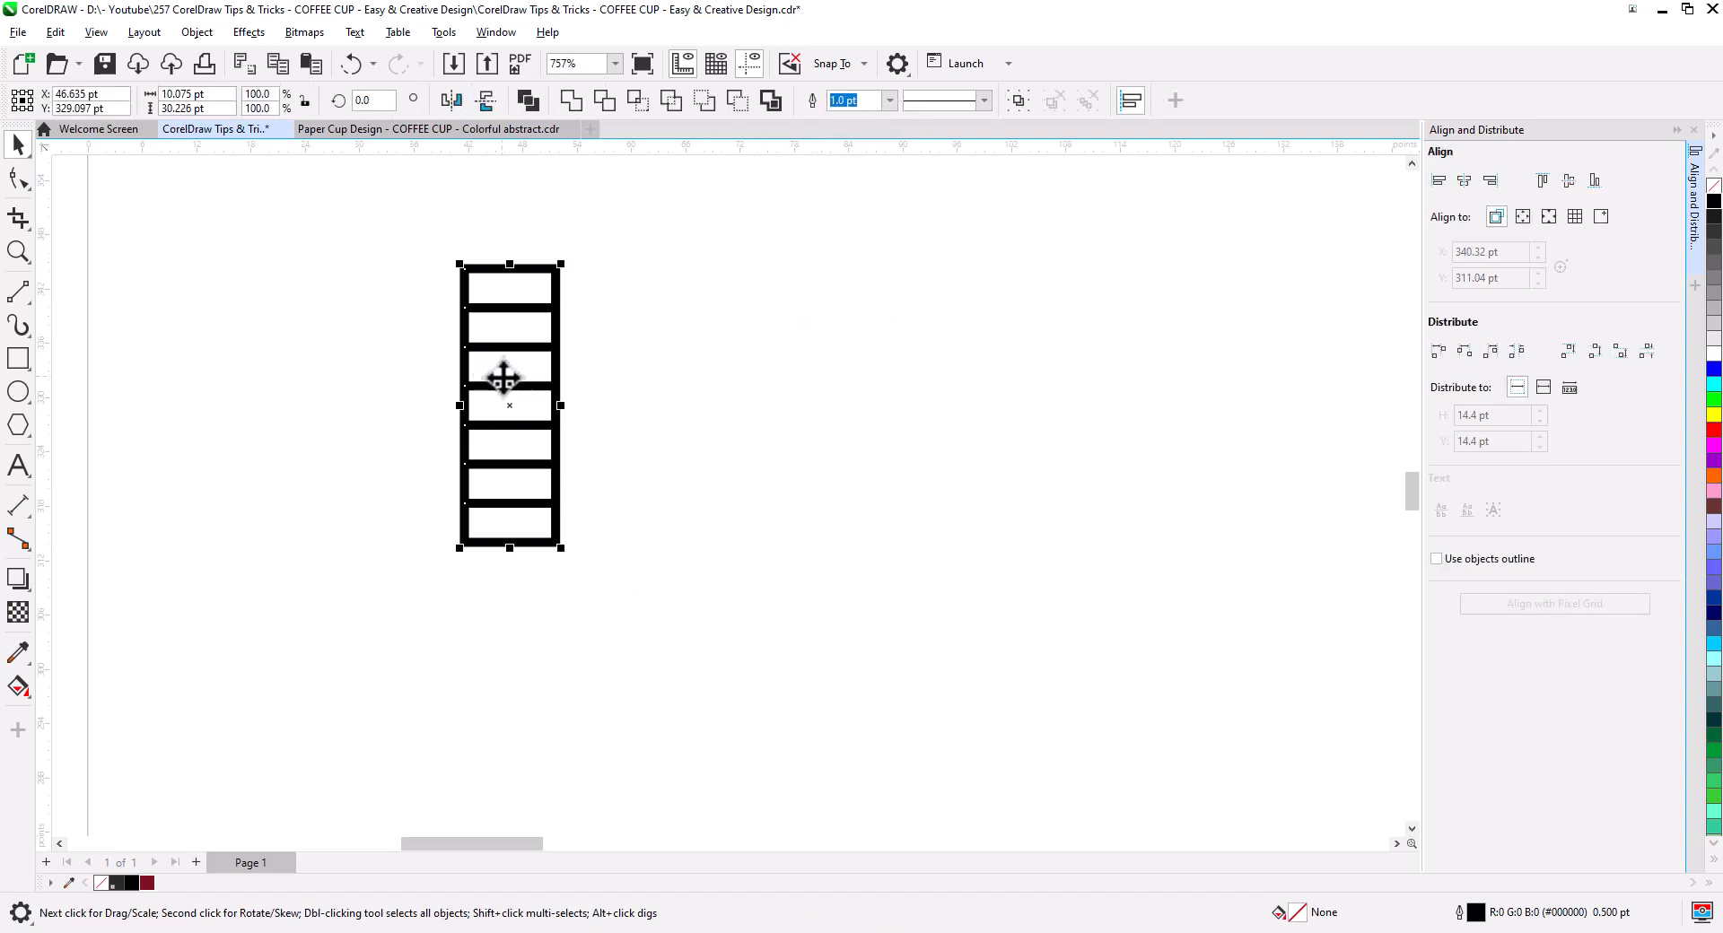
pyautogui.click(500, 384)
pyautogui.moveTo(565, 402); pyautogui.dragTo(539, 436)
pyautogui.click(562, 491)
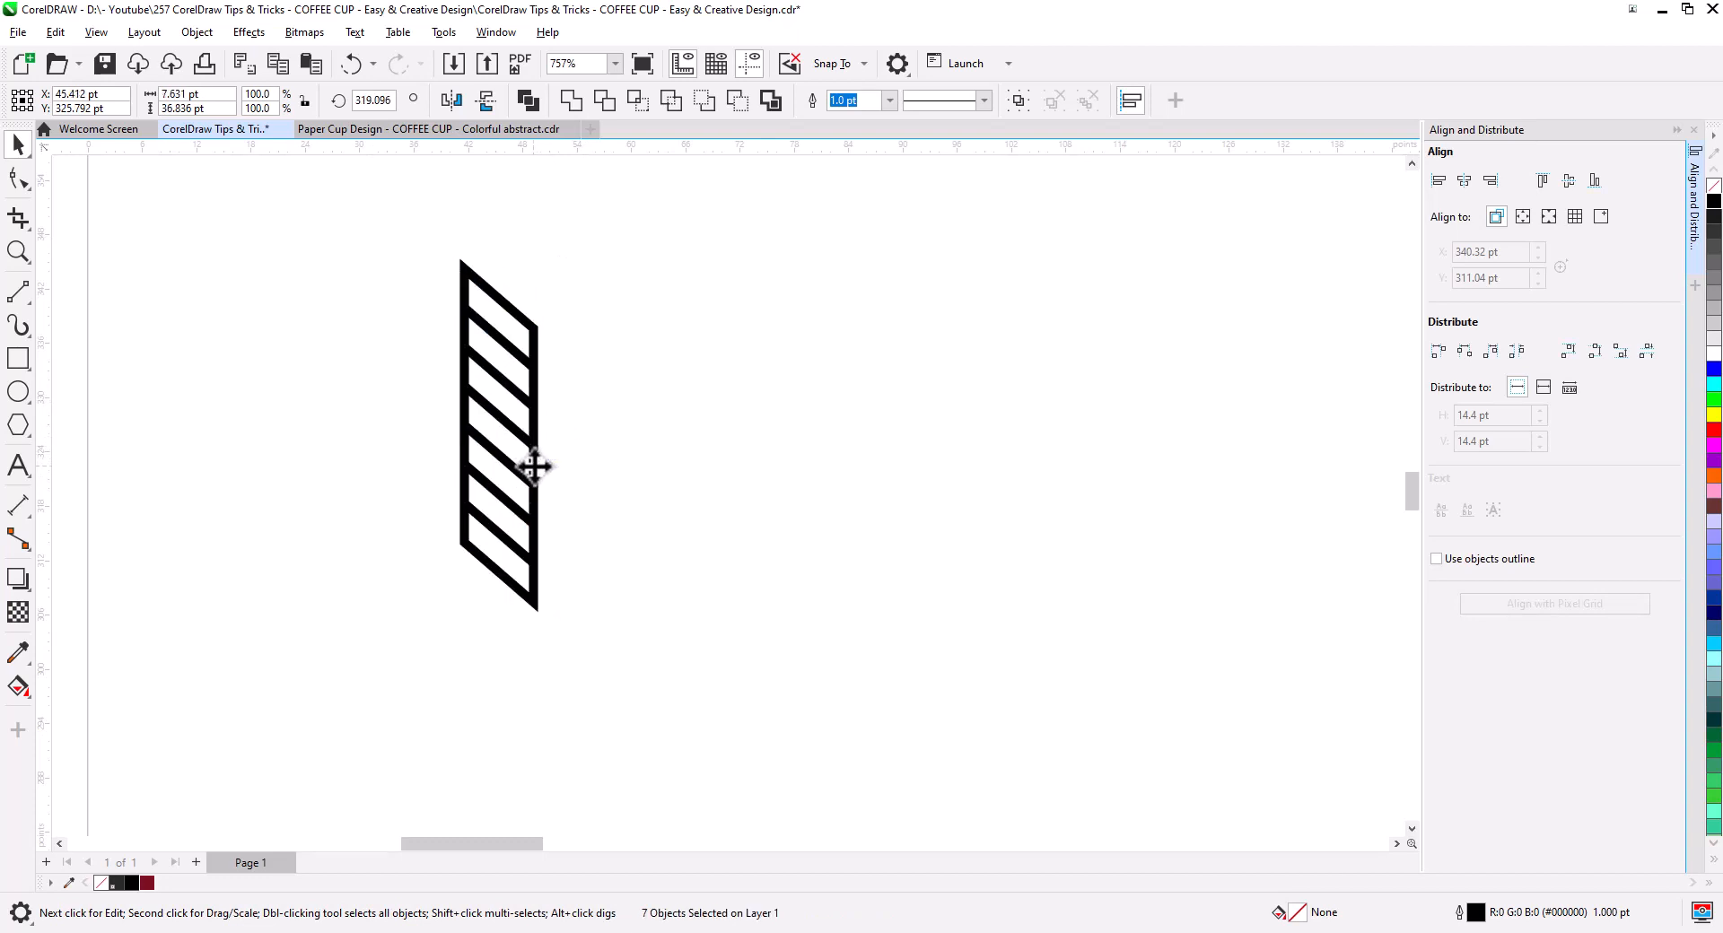
pyautogui.click(535, 467)
pyautogui.moveTo(539, 436); pyautogui.dragTo(540, 410)
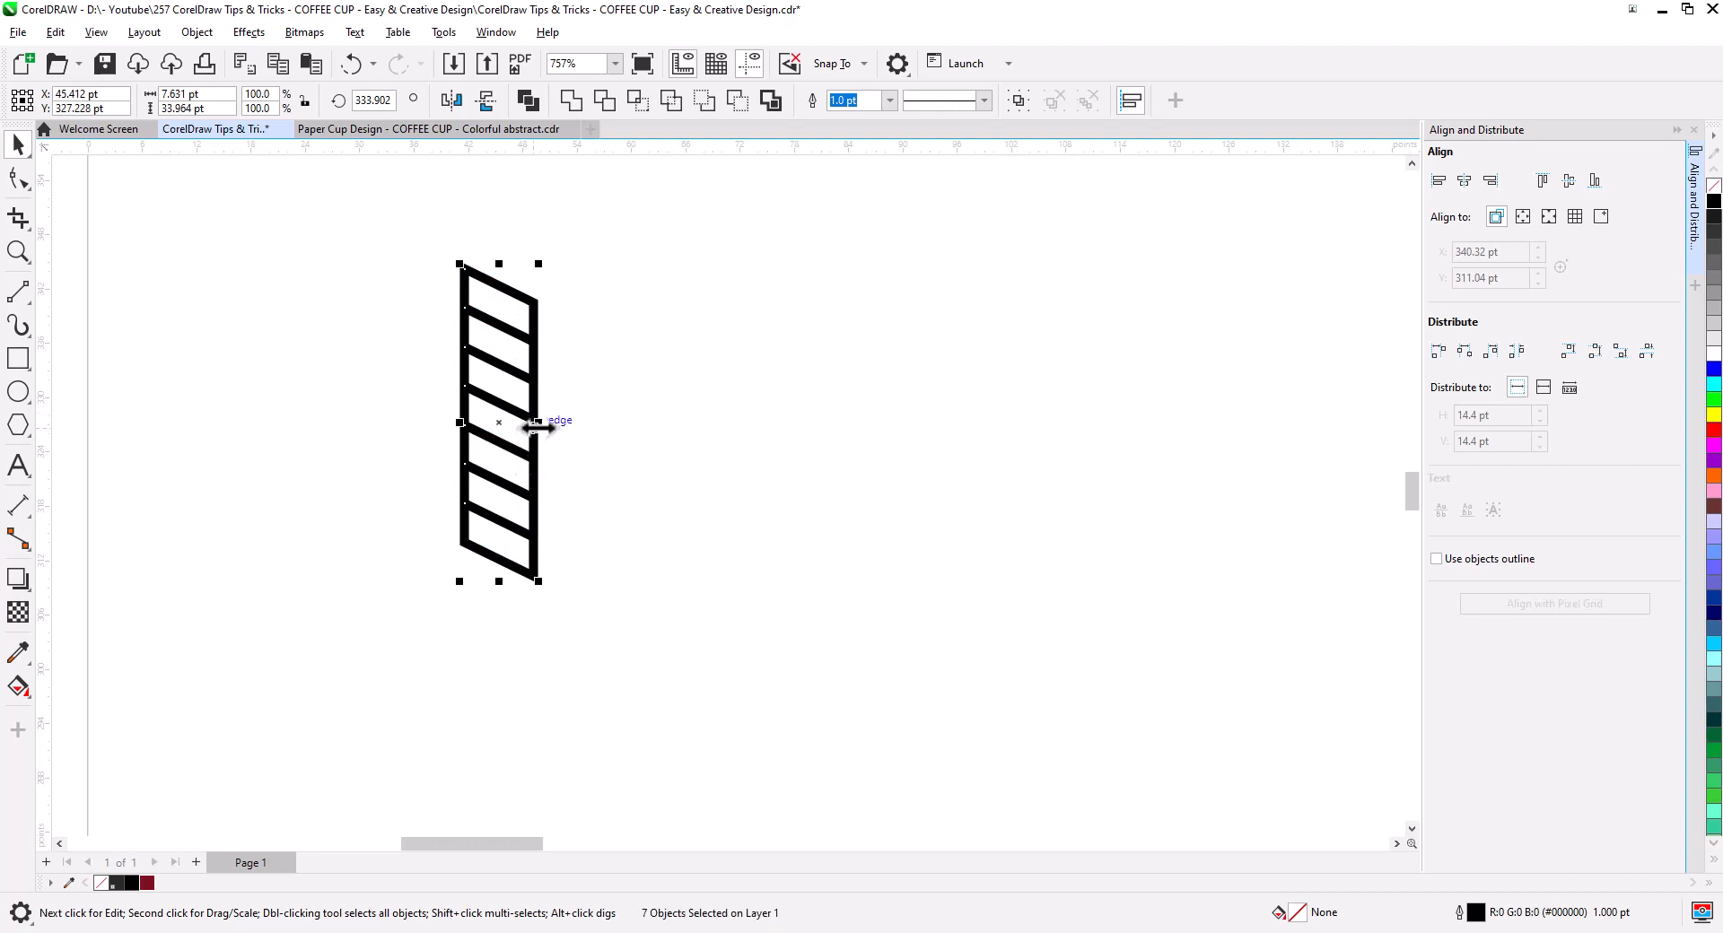
pyautogui.click(603, 464)
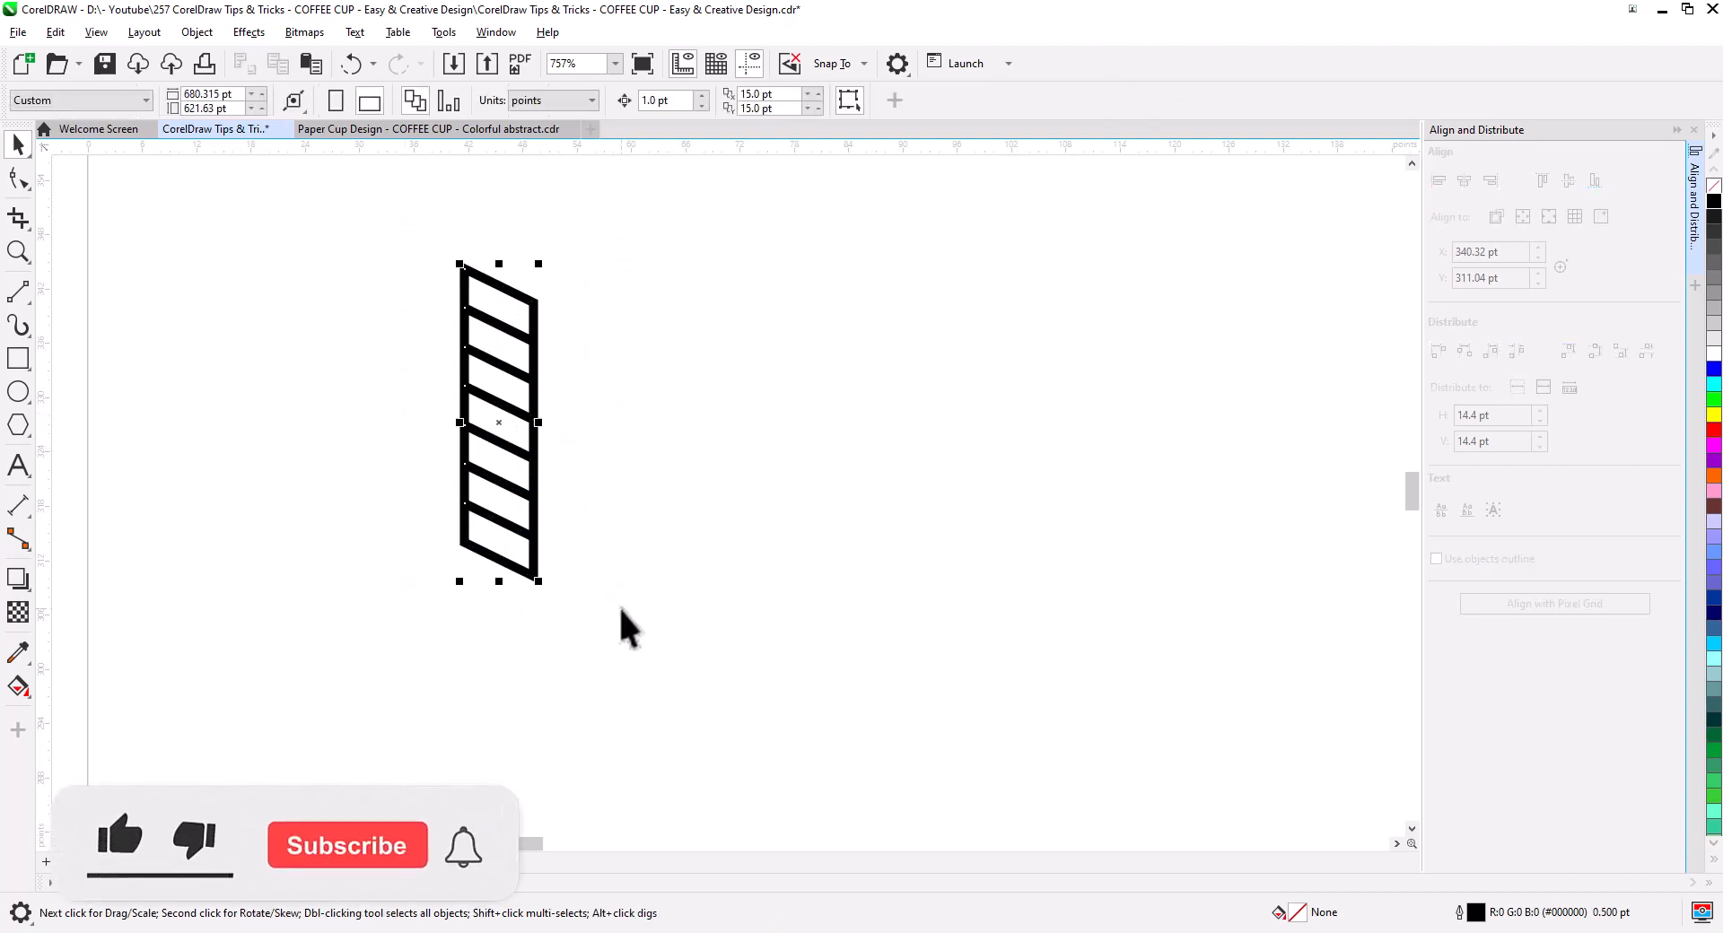
# Duplicate the slanted ladder in place and mirror the copy horizontally about its left edge to form a peaked pair
pyautogui.click(283, 61)
pyautogui.click(311, 64)
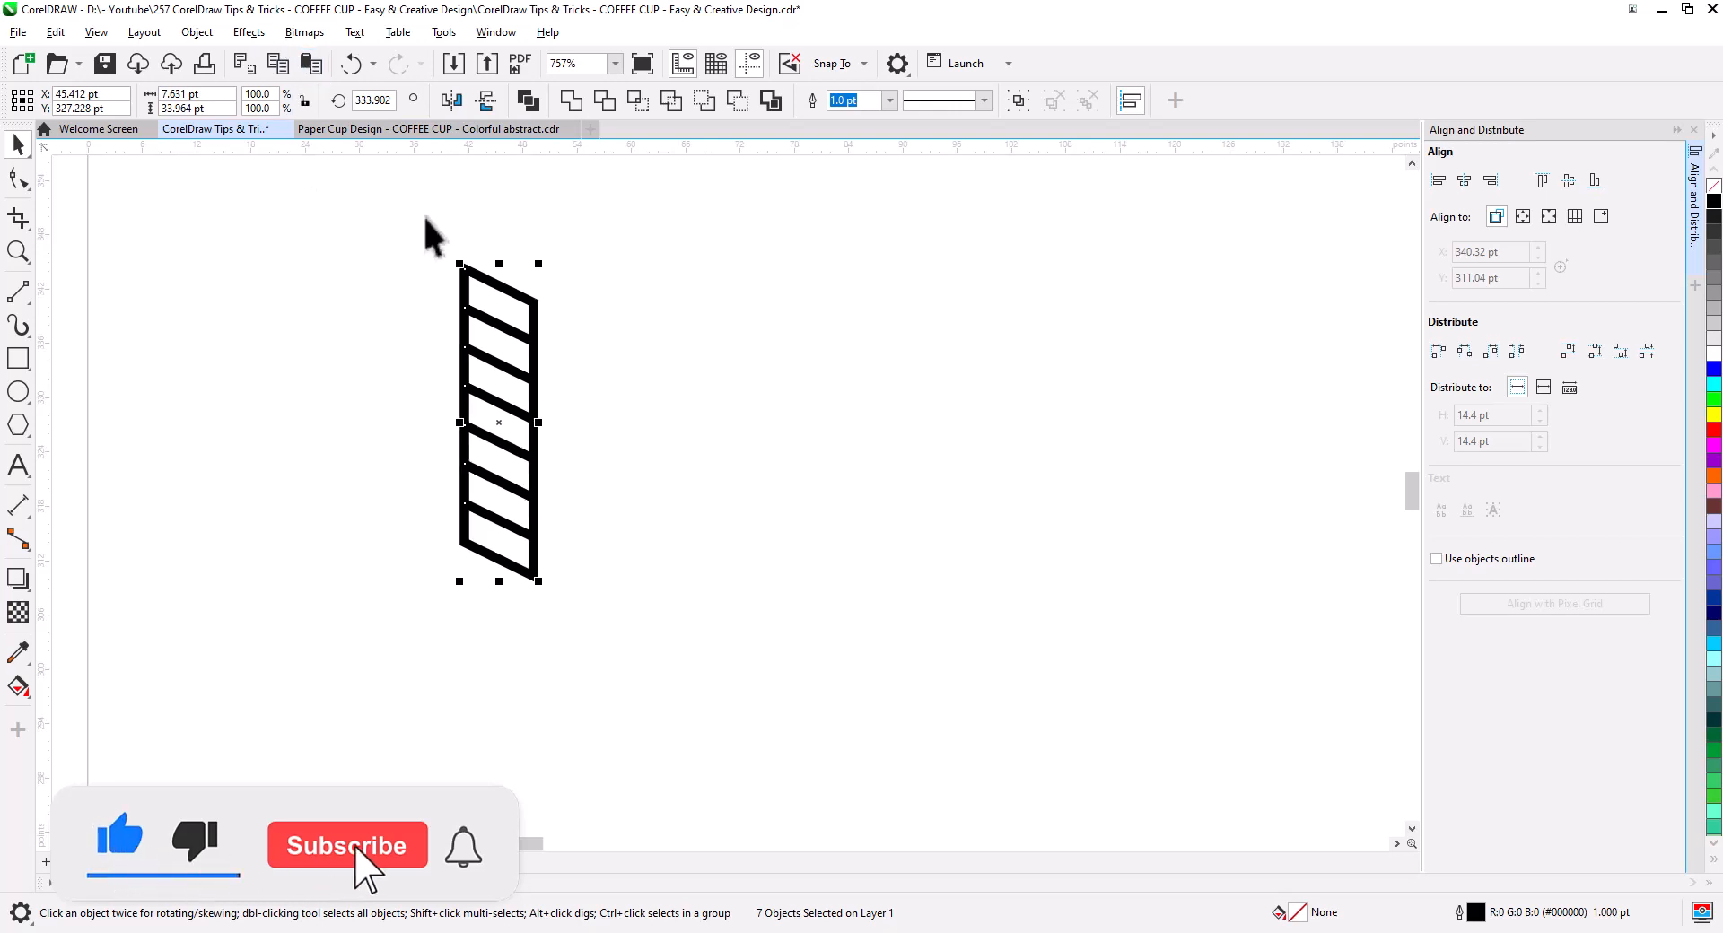
pyautogui.moveTo(536, 422); pyautogui.dragTo(392, 423)
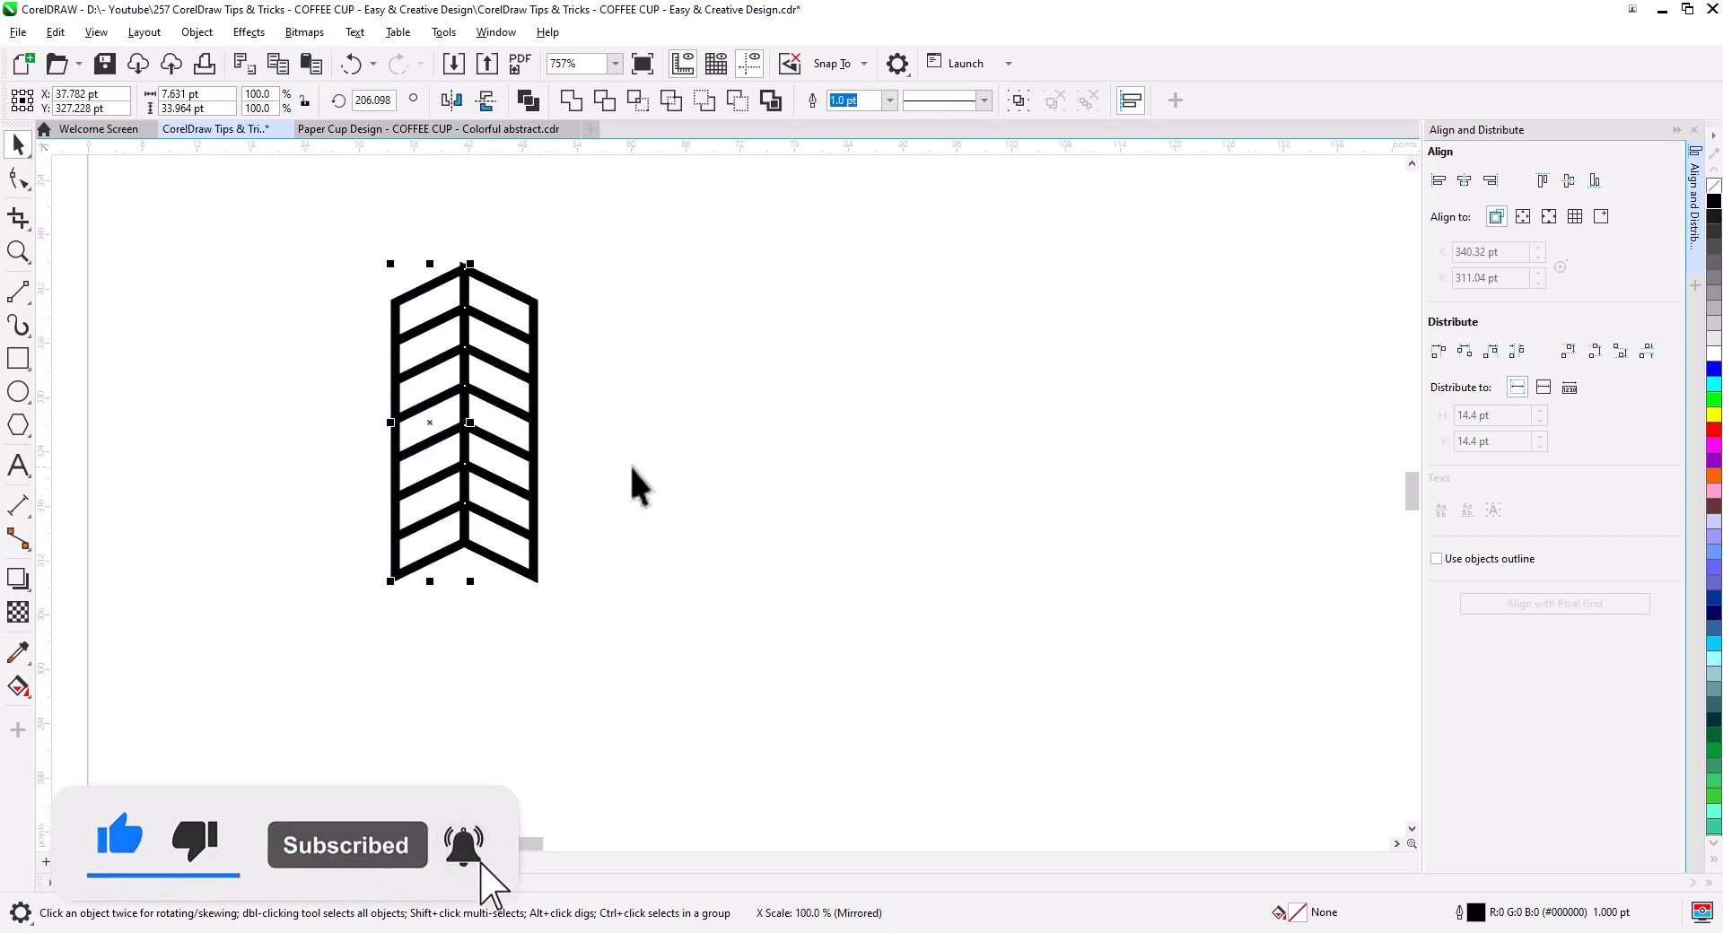
# Place a copy of the peaked ladder pair directly beside the original on its right, sharing the outer edge
pyautogui.moveTo(619, 585); pyautogui.dragTo(303, 269)
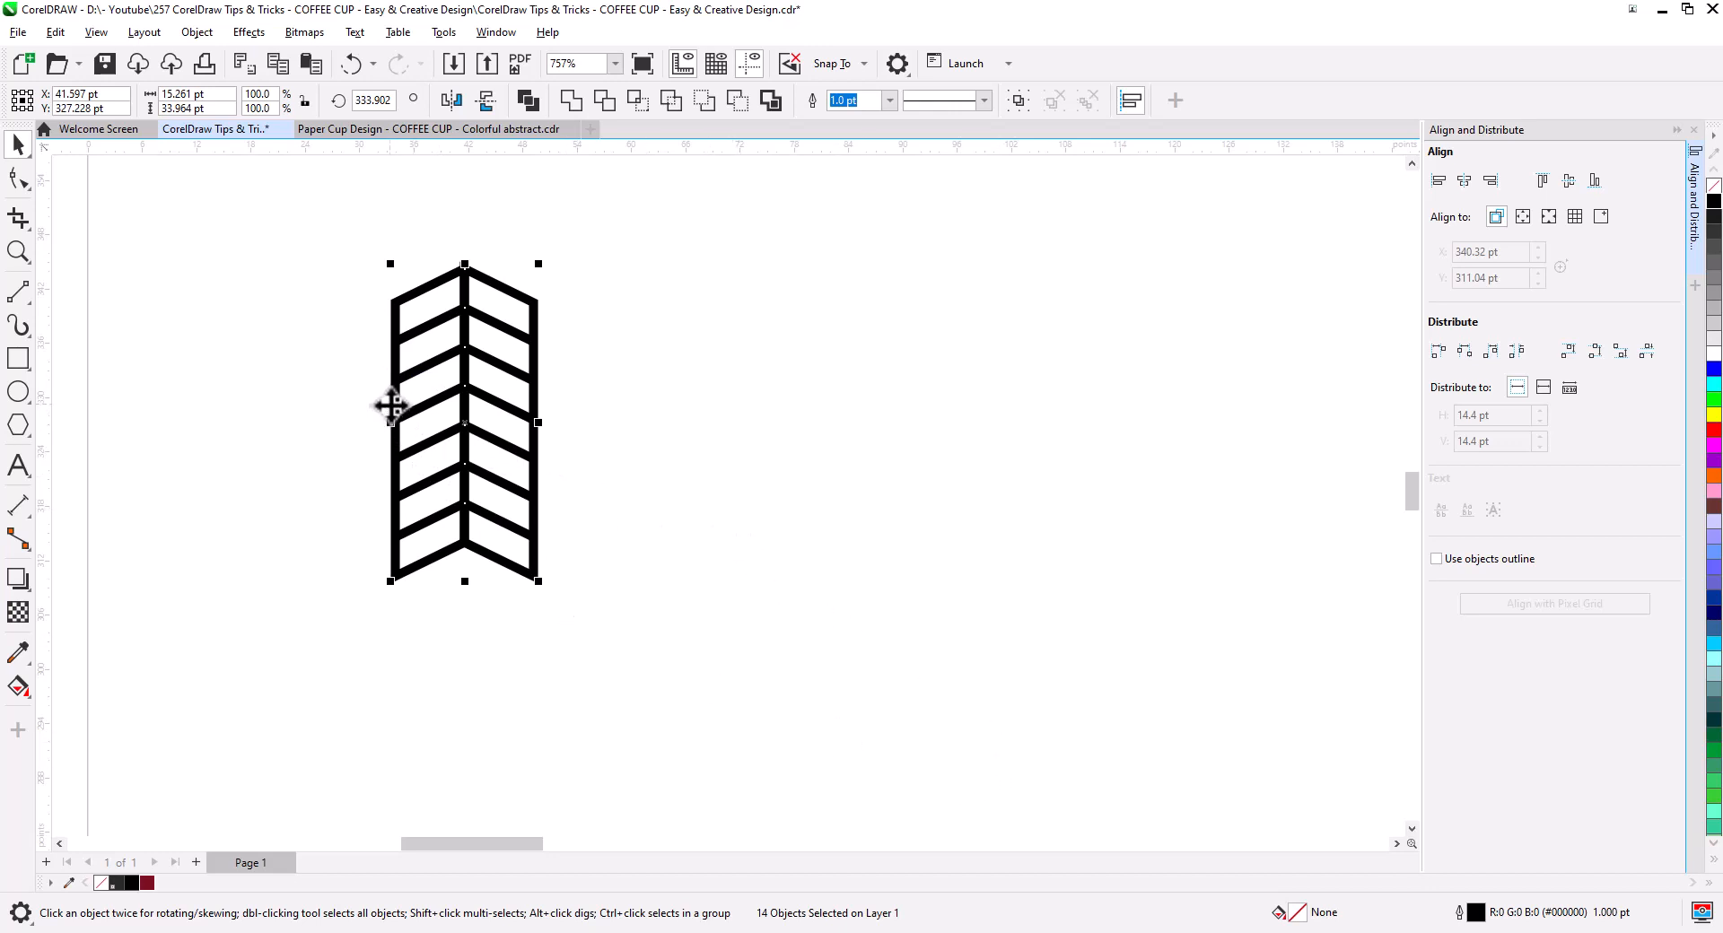
pyautogui.moveTo(392, 405); pyautogui.dragTo(535, 404)
pyautogui.click(629, 453)
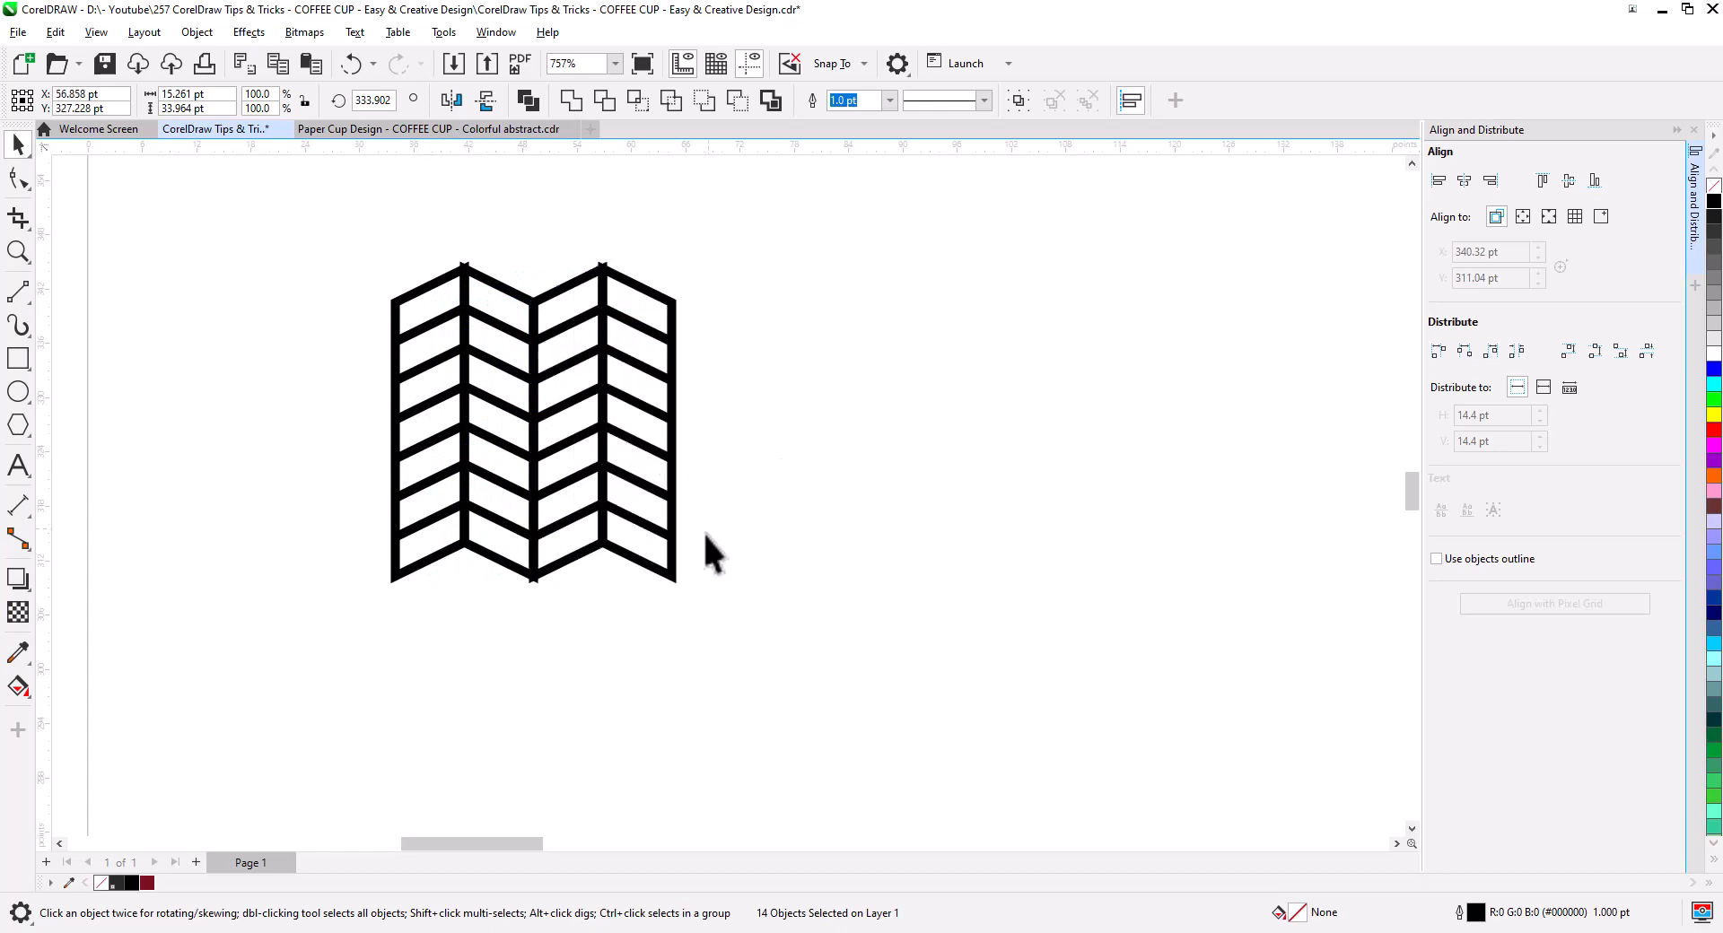
# Delete all the rungs from the copied pair, keeping only its two panel outlines
pyautogui.moveTo(730, 634); pyautogui.dragTo(492, 303)
pyautogui.press('Delete')
pyautogui.press('Delete')
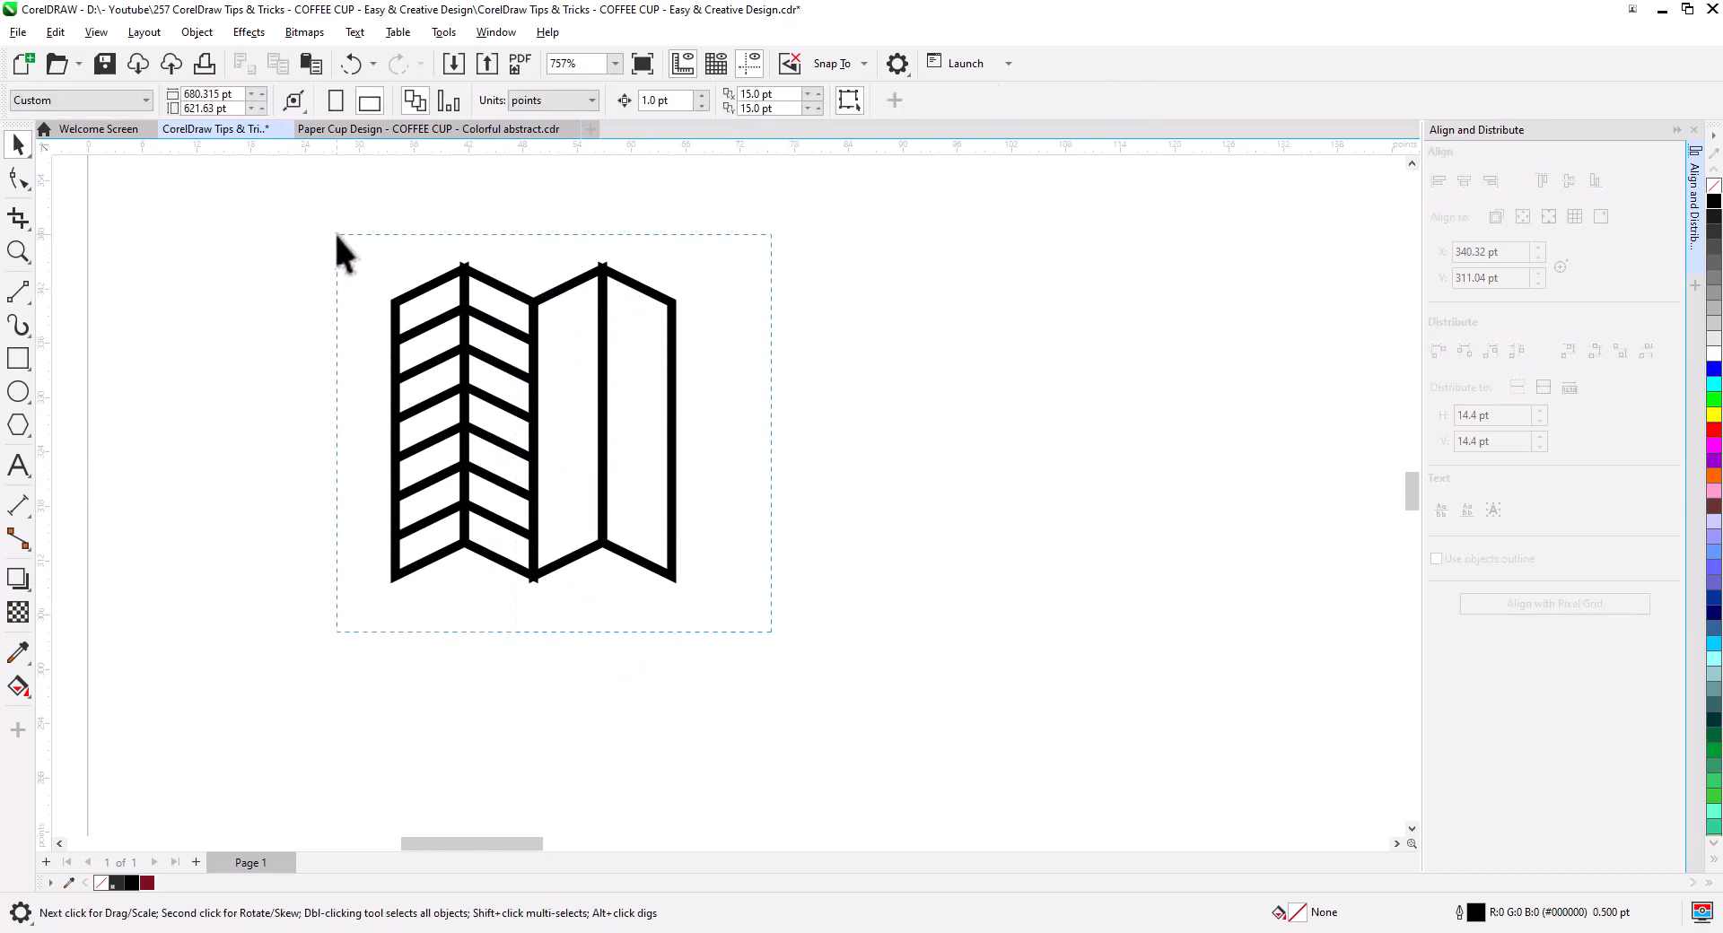
# Convert the outlines of the two empty panels to objects and weld them into one curve
pyautogui.moveTo(337, 235); pyautogui.dragTo(339, 247)
pyautogui.click(327, 330)
pyautogui.moveTo(504, 265); pyautogui.dragTo(505, 267)
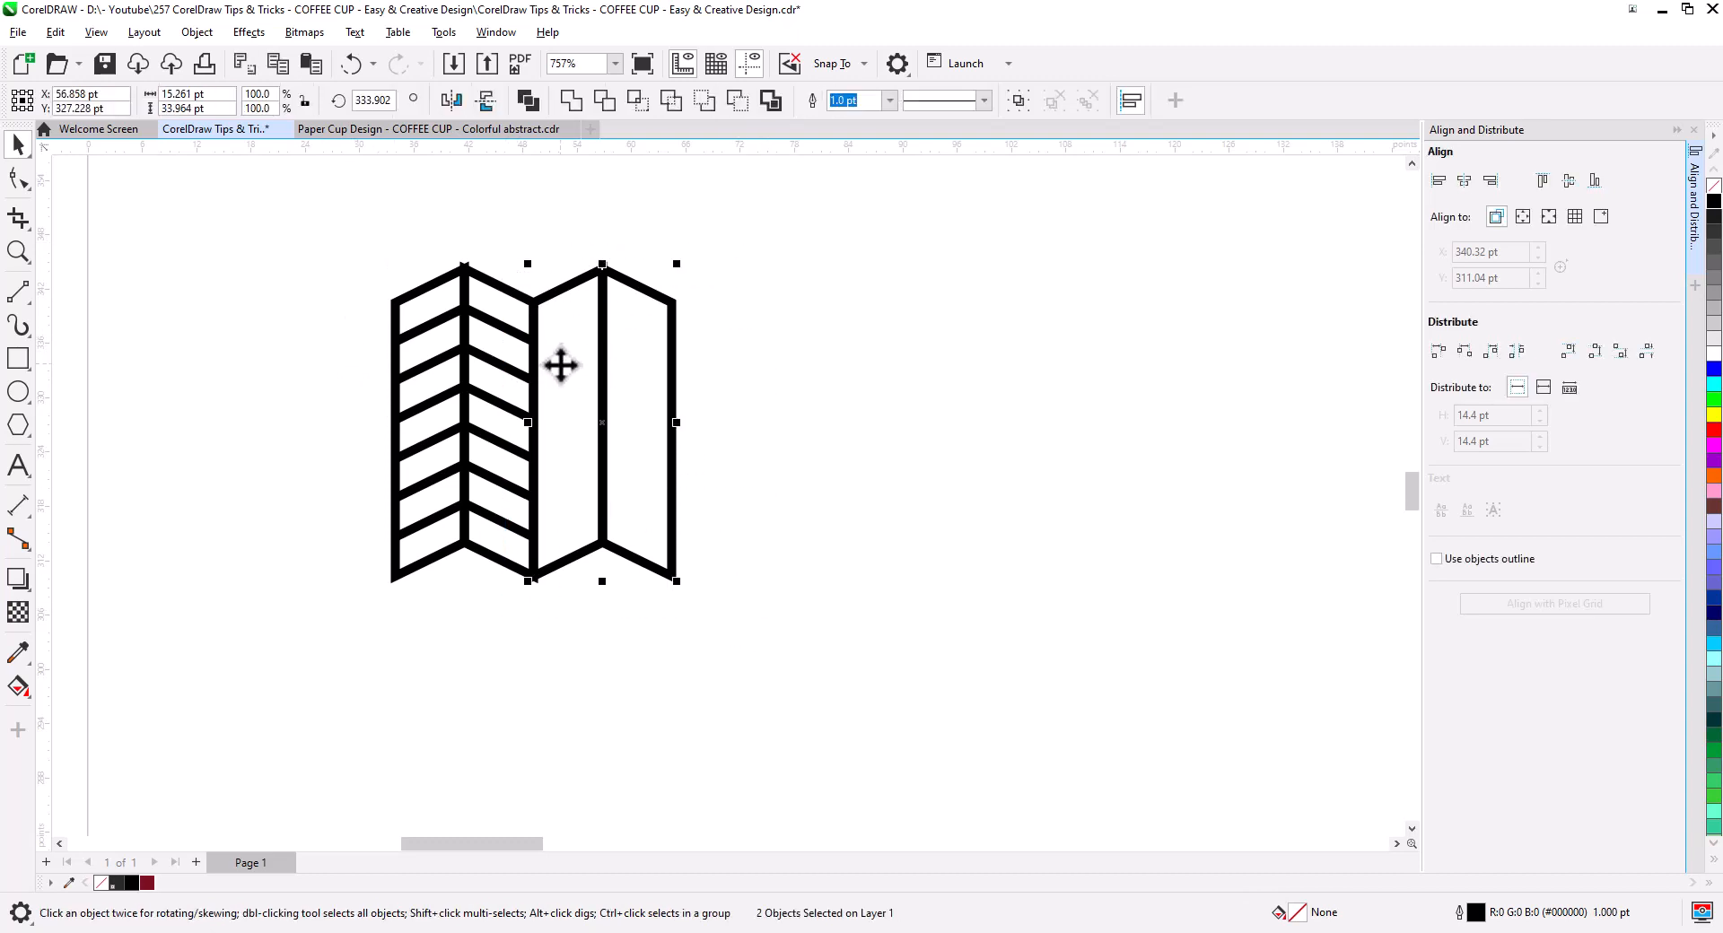
pyautogui.click(196, 33)
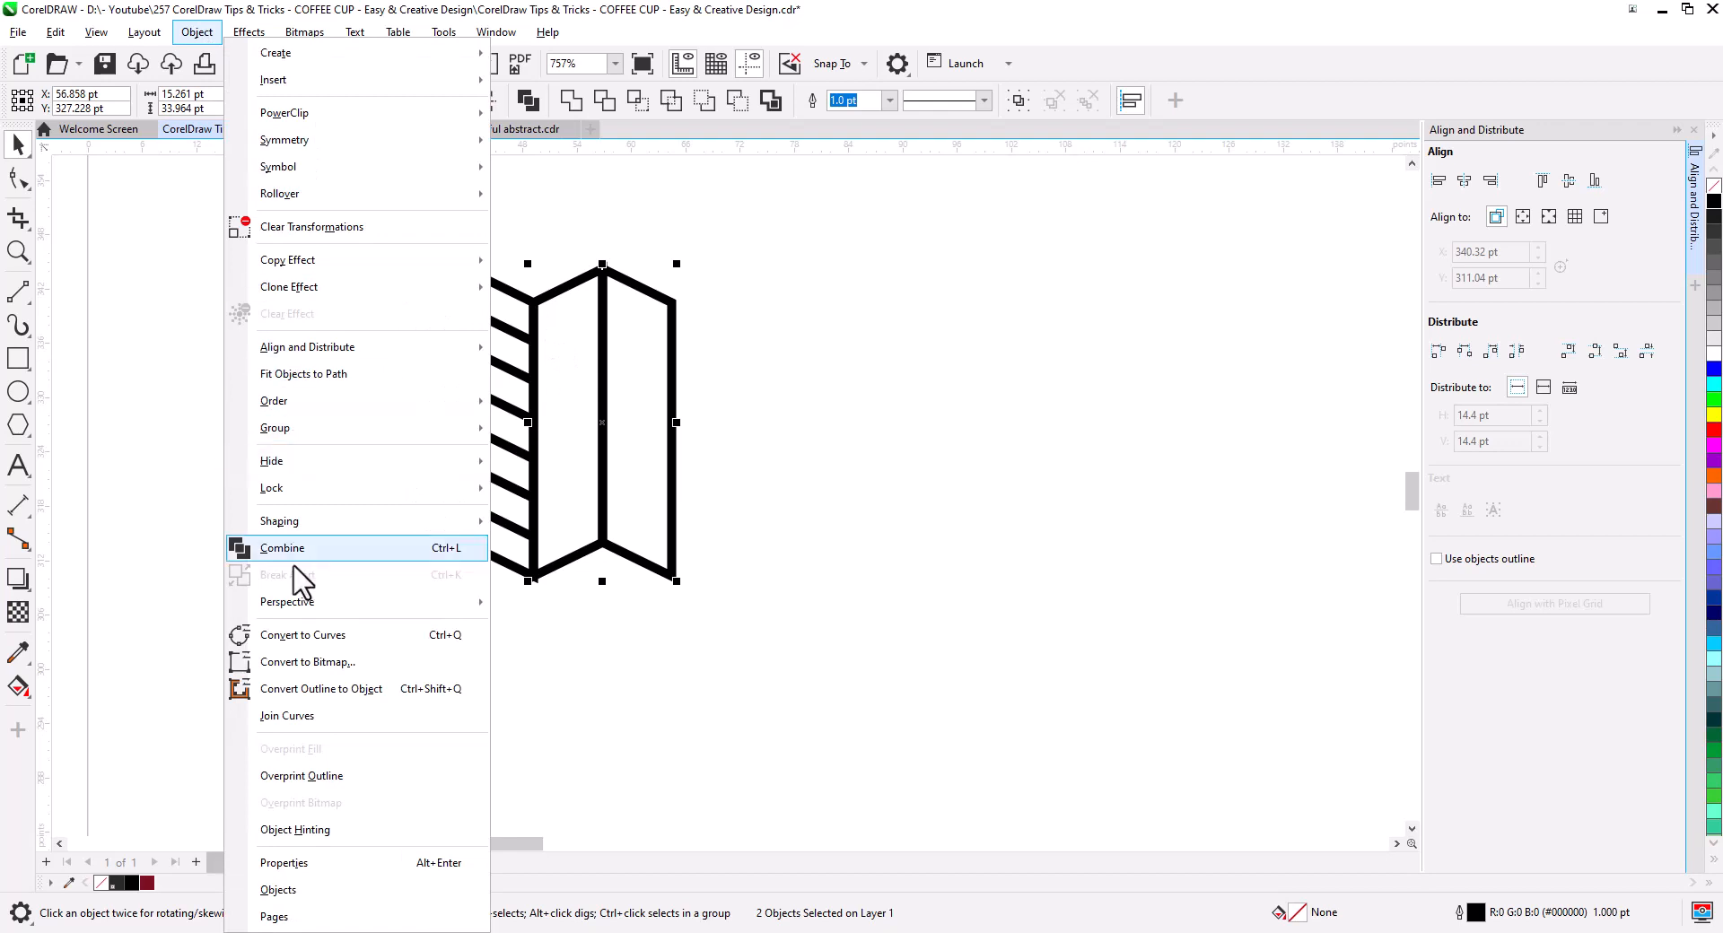
pyautogui.click(378, 689)
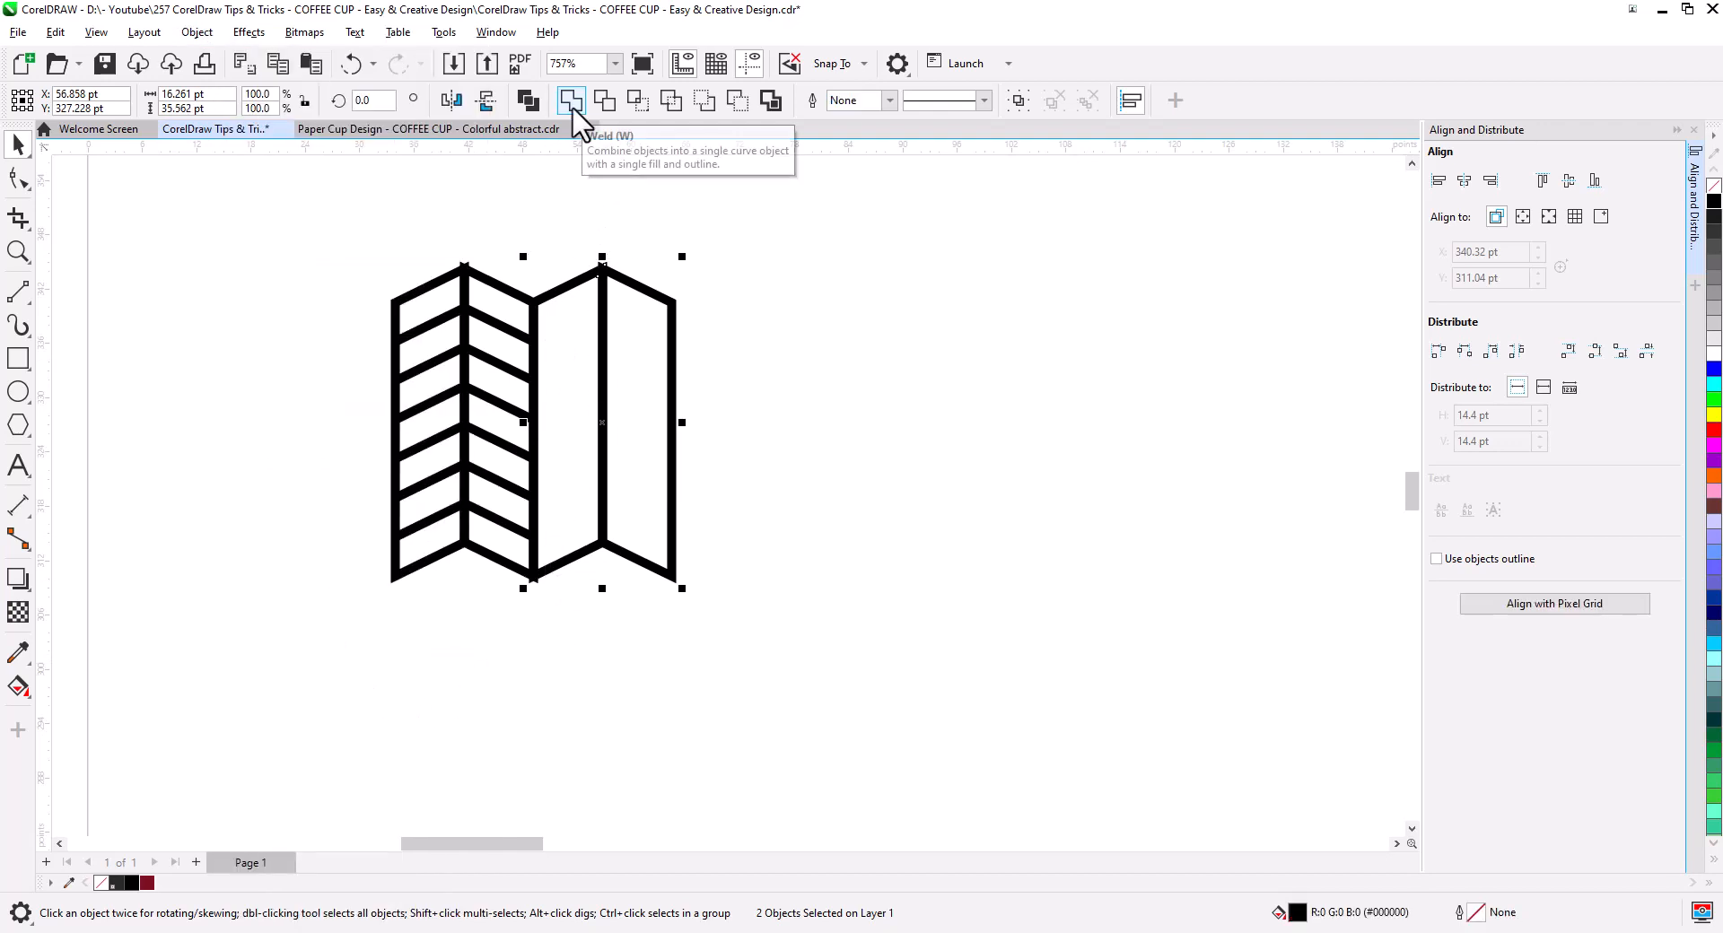
pyautogui.click(629, 246)
# Delete the two protruding corner nodes at the top peak of the welded empty panels to leave a clean point
pyautogui.scroll(5, 596, 269)
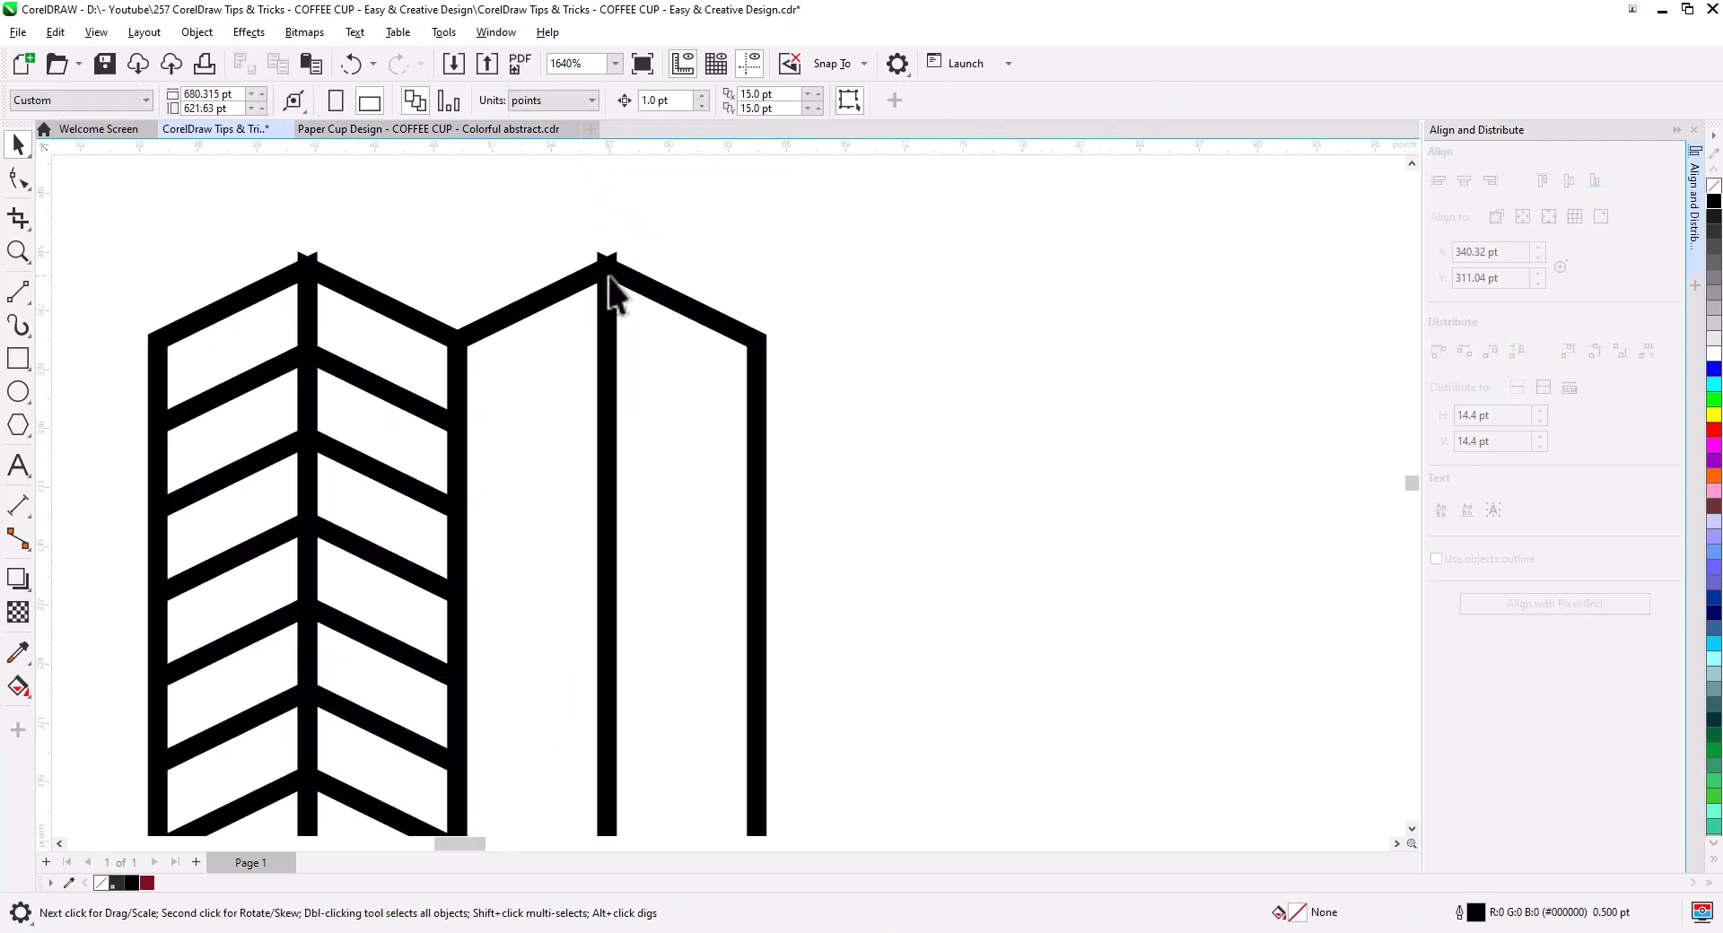
pyautogui.press('F10')
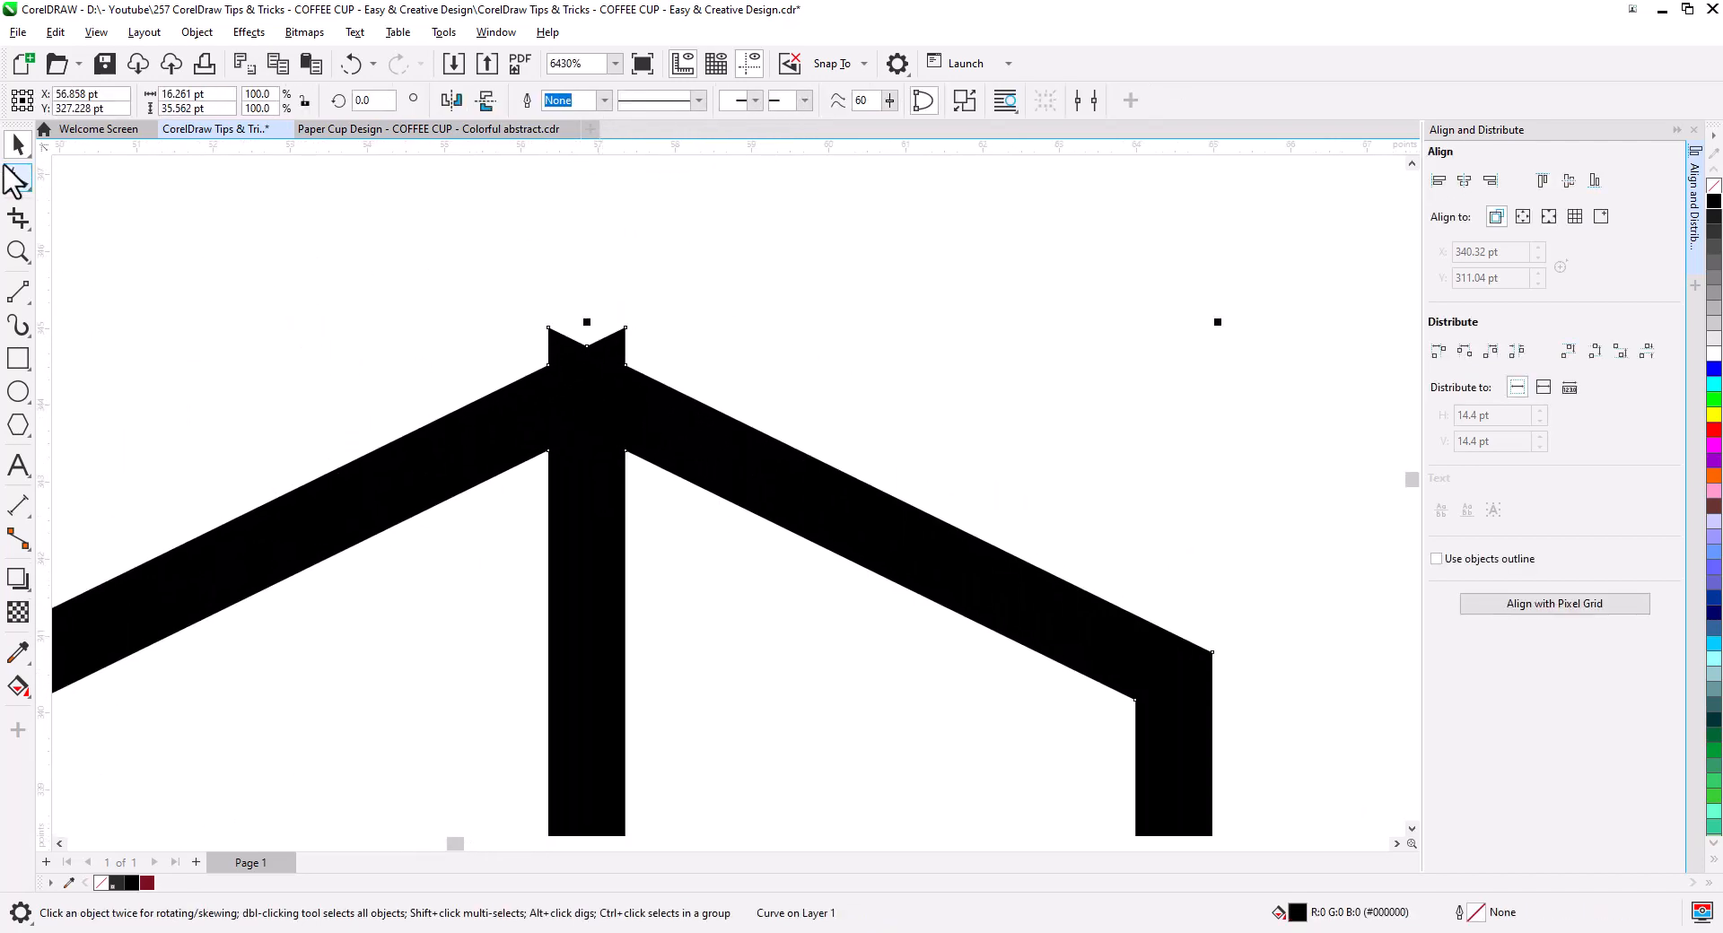
pyautogui.click(569, 363)
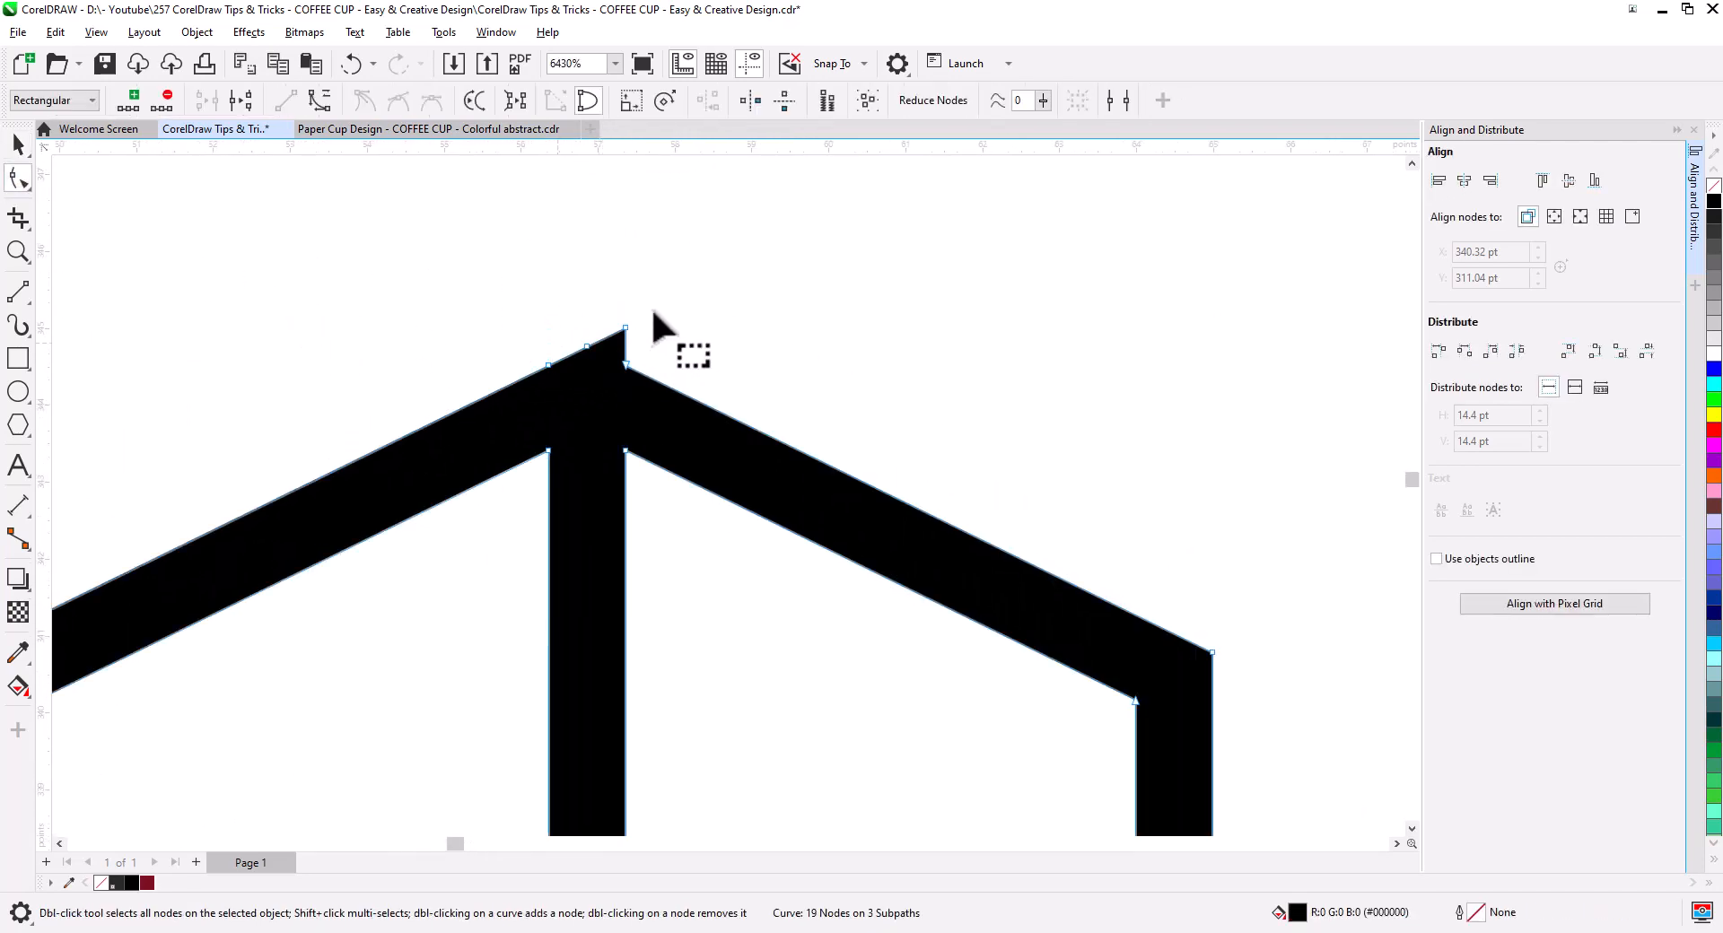
pyautogui.press('Delete')
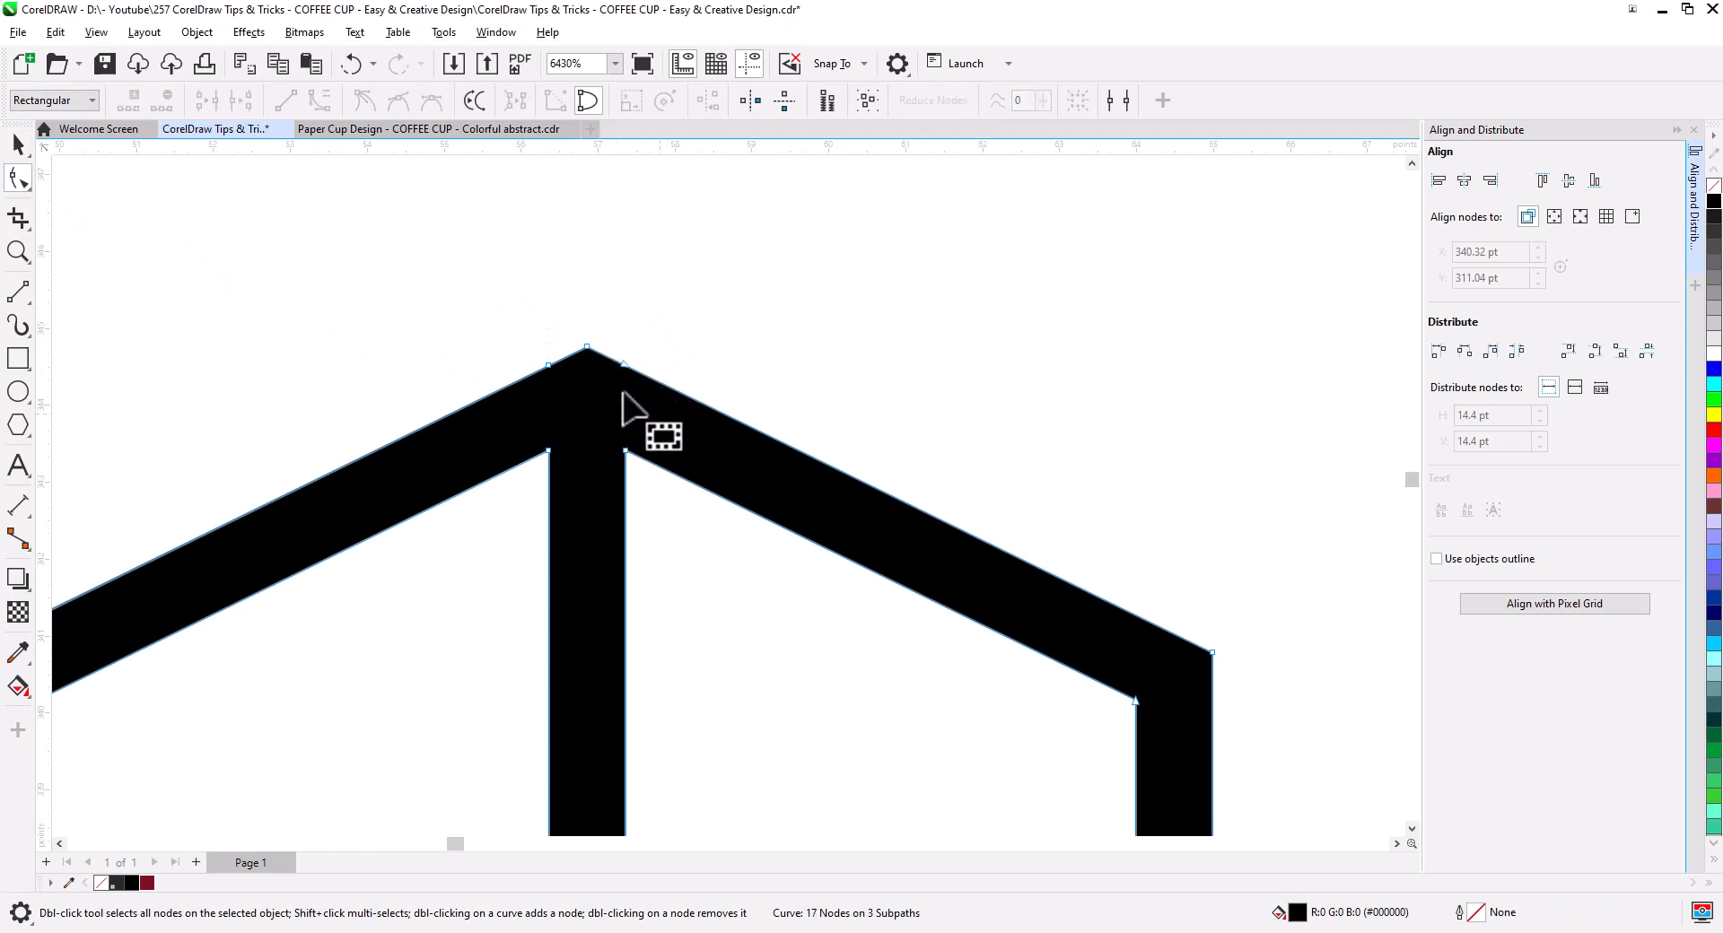
pyautogui.scroll(-5, 628, 408)
pyautogui.scroll(2, 635, 646)
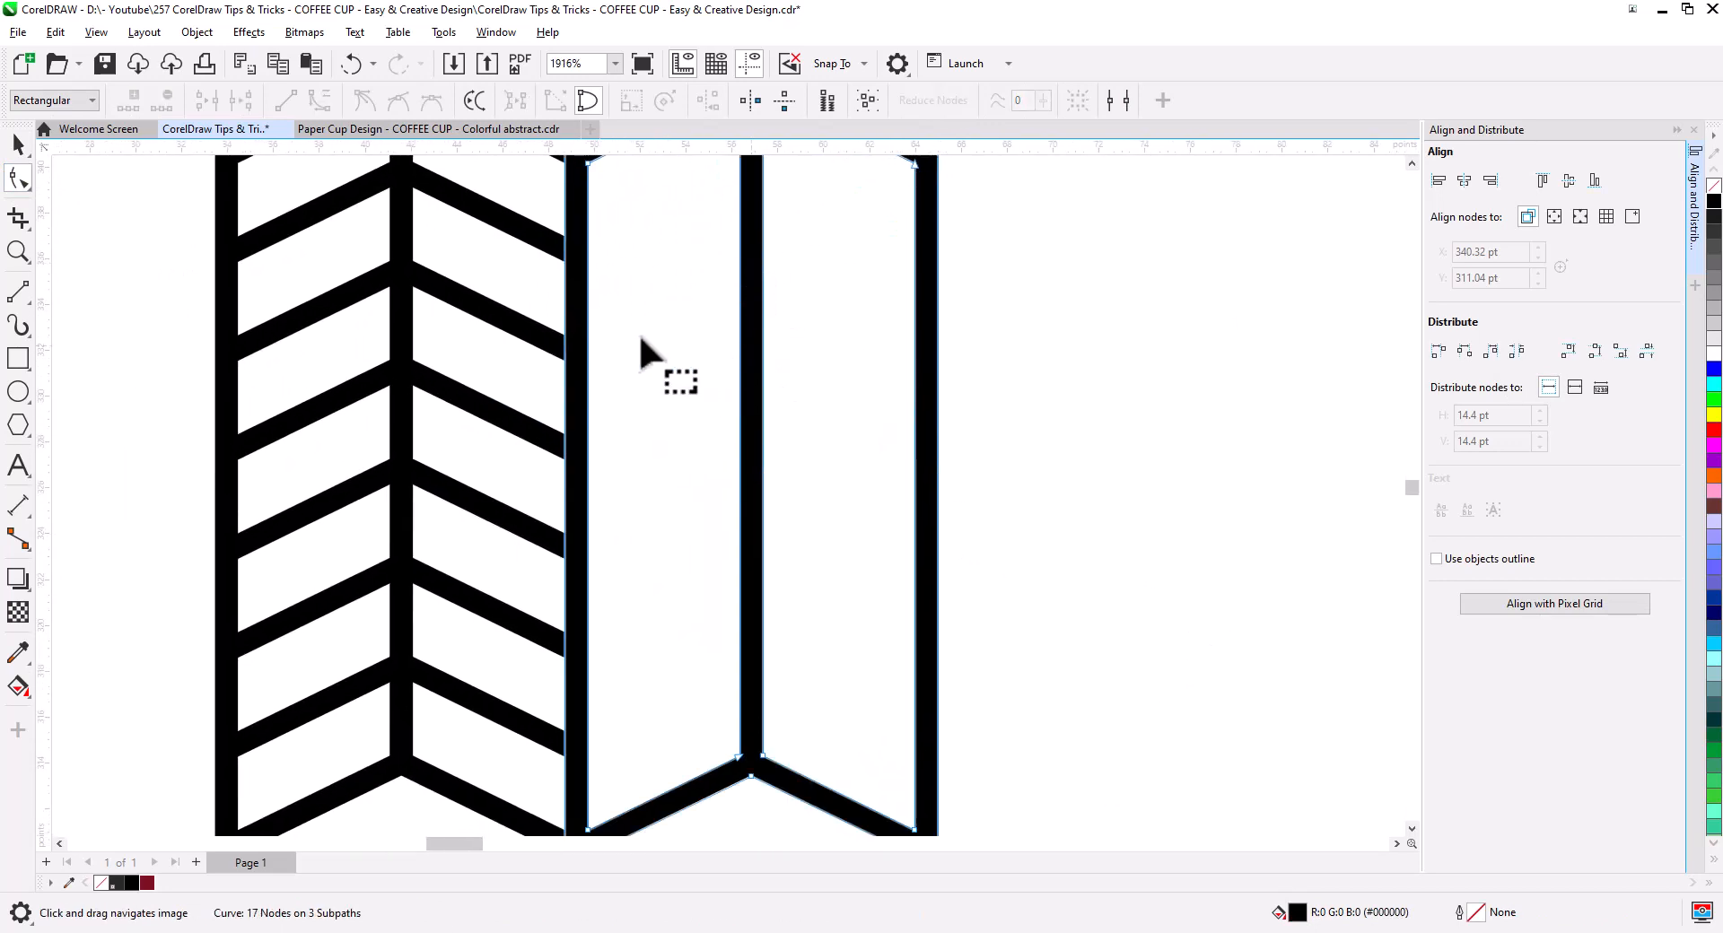
pyautogui.moveTo(640, 346); pyautogui.dragTo(808, 473)
pyautogui.click(18, 144)
pyautogui.scroll(-1, 463, 328)
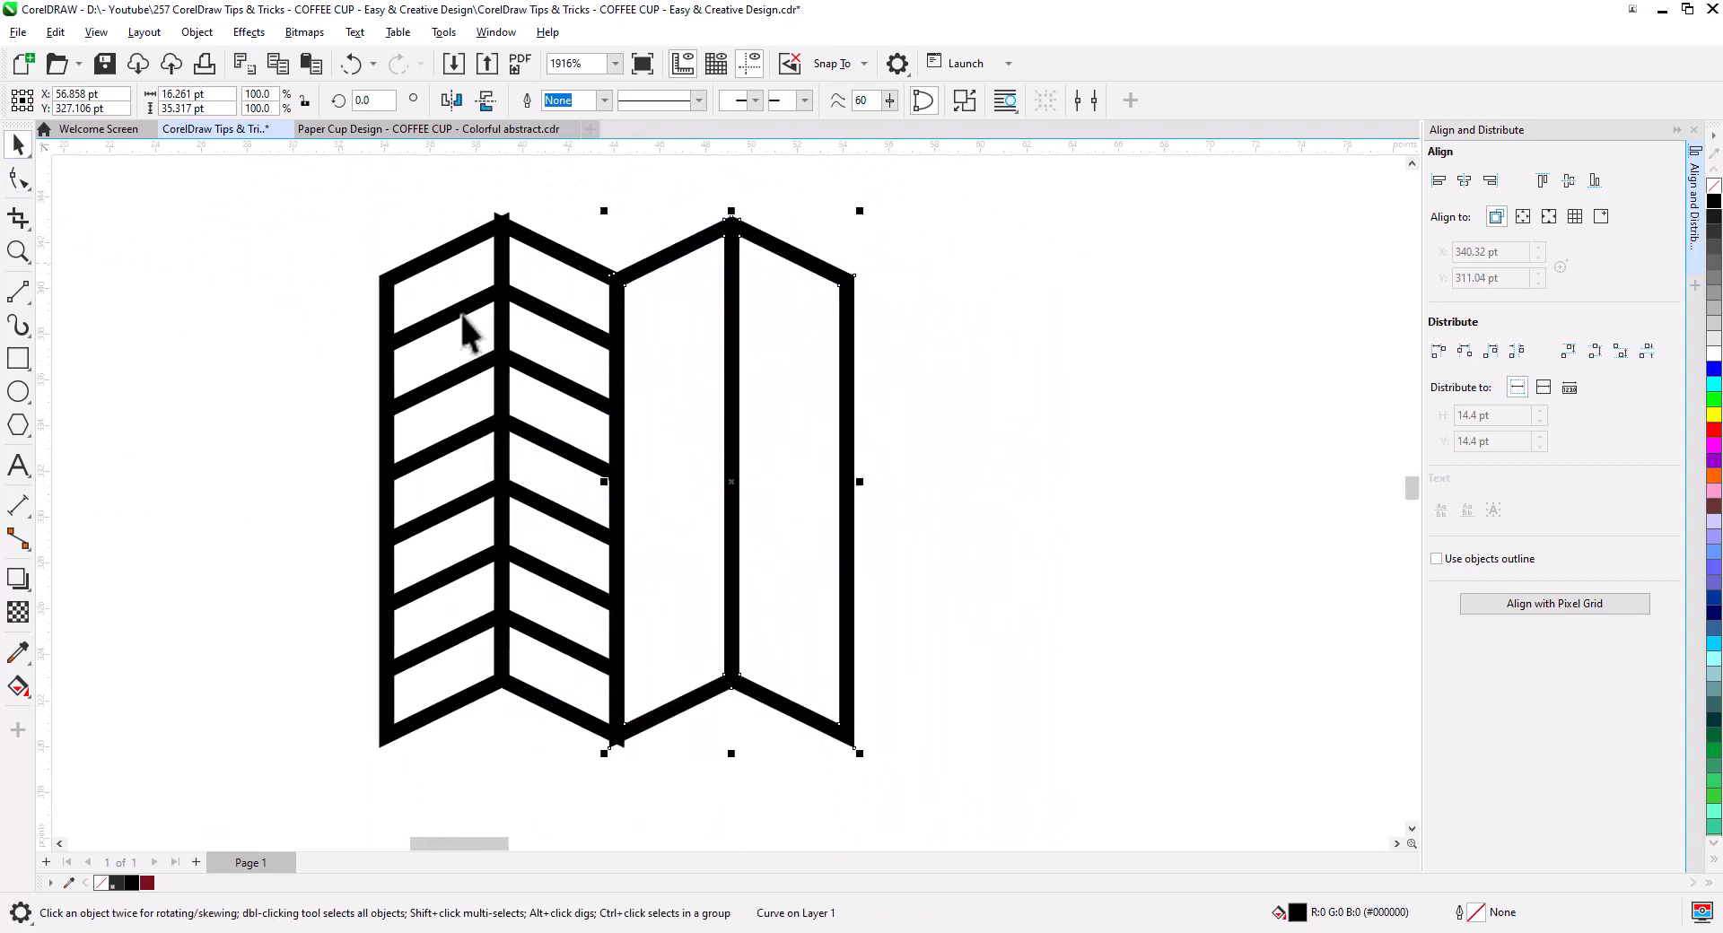
# Convert the outlines of the original ladder pair with rungs to objects and weld them into one curve
pyautogui.scroll(-1, 466, 332)
pyautogui.moveTo(621, 702); pyautogui.dragTo(333, 260)
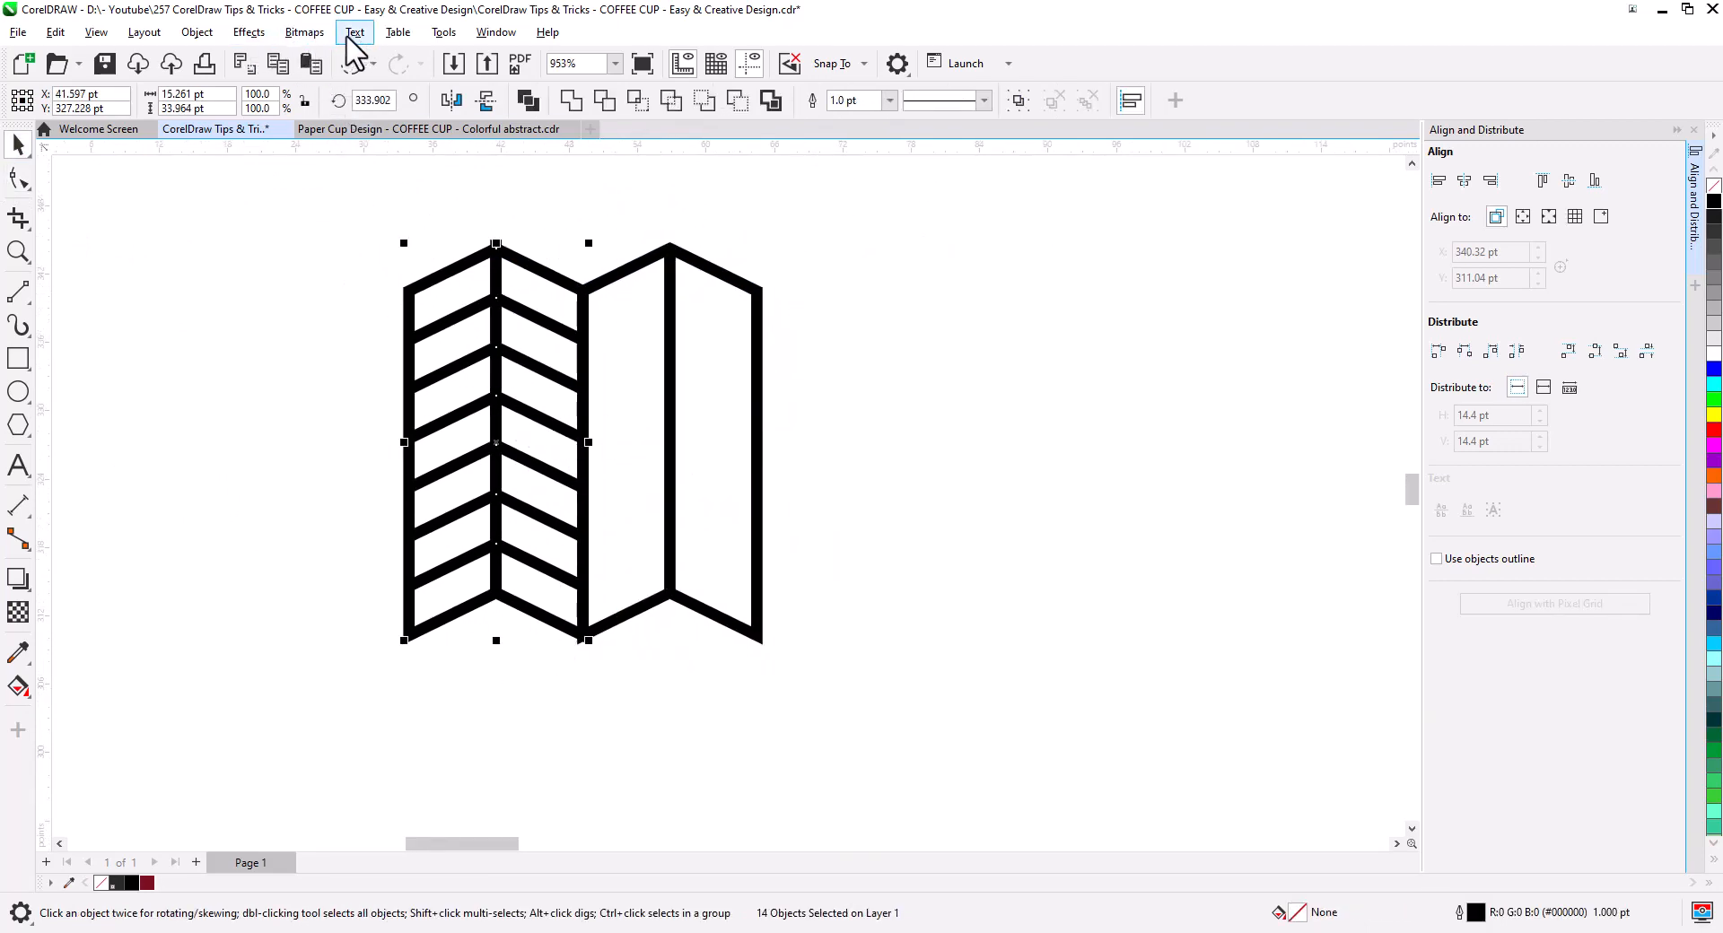
pyautogui.click(197, 33)
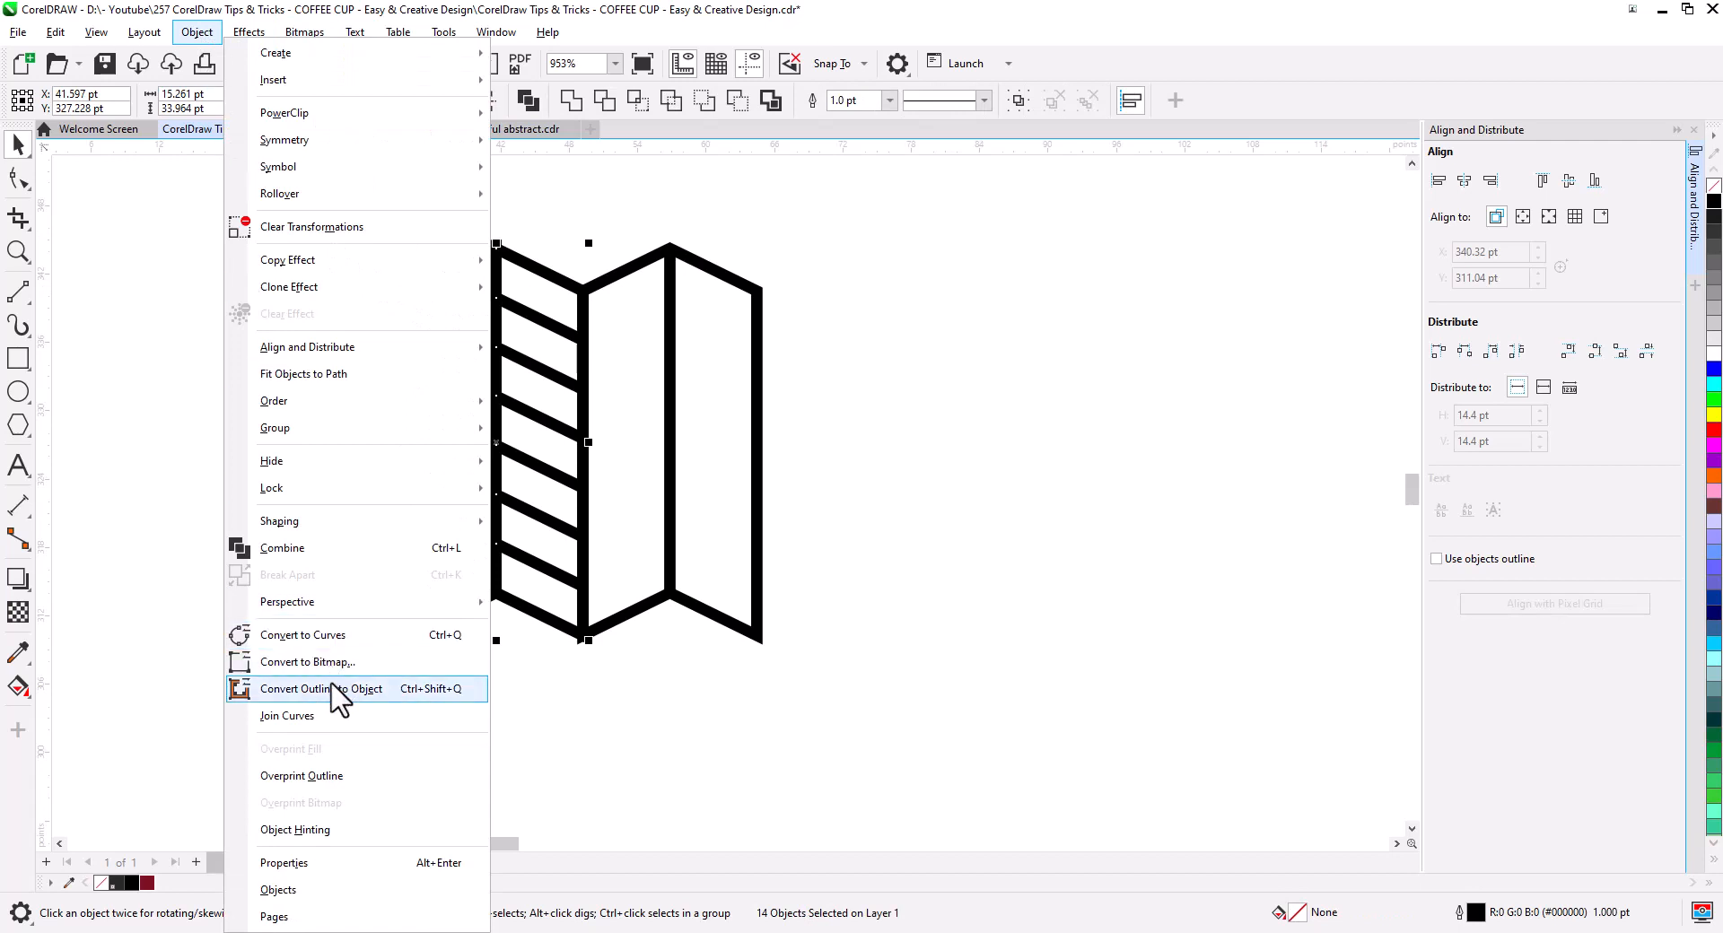
pyautogui.click(449, 796)
pyautogui.scroll(3, 489, 250)
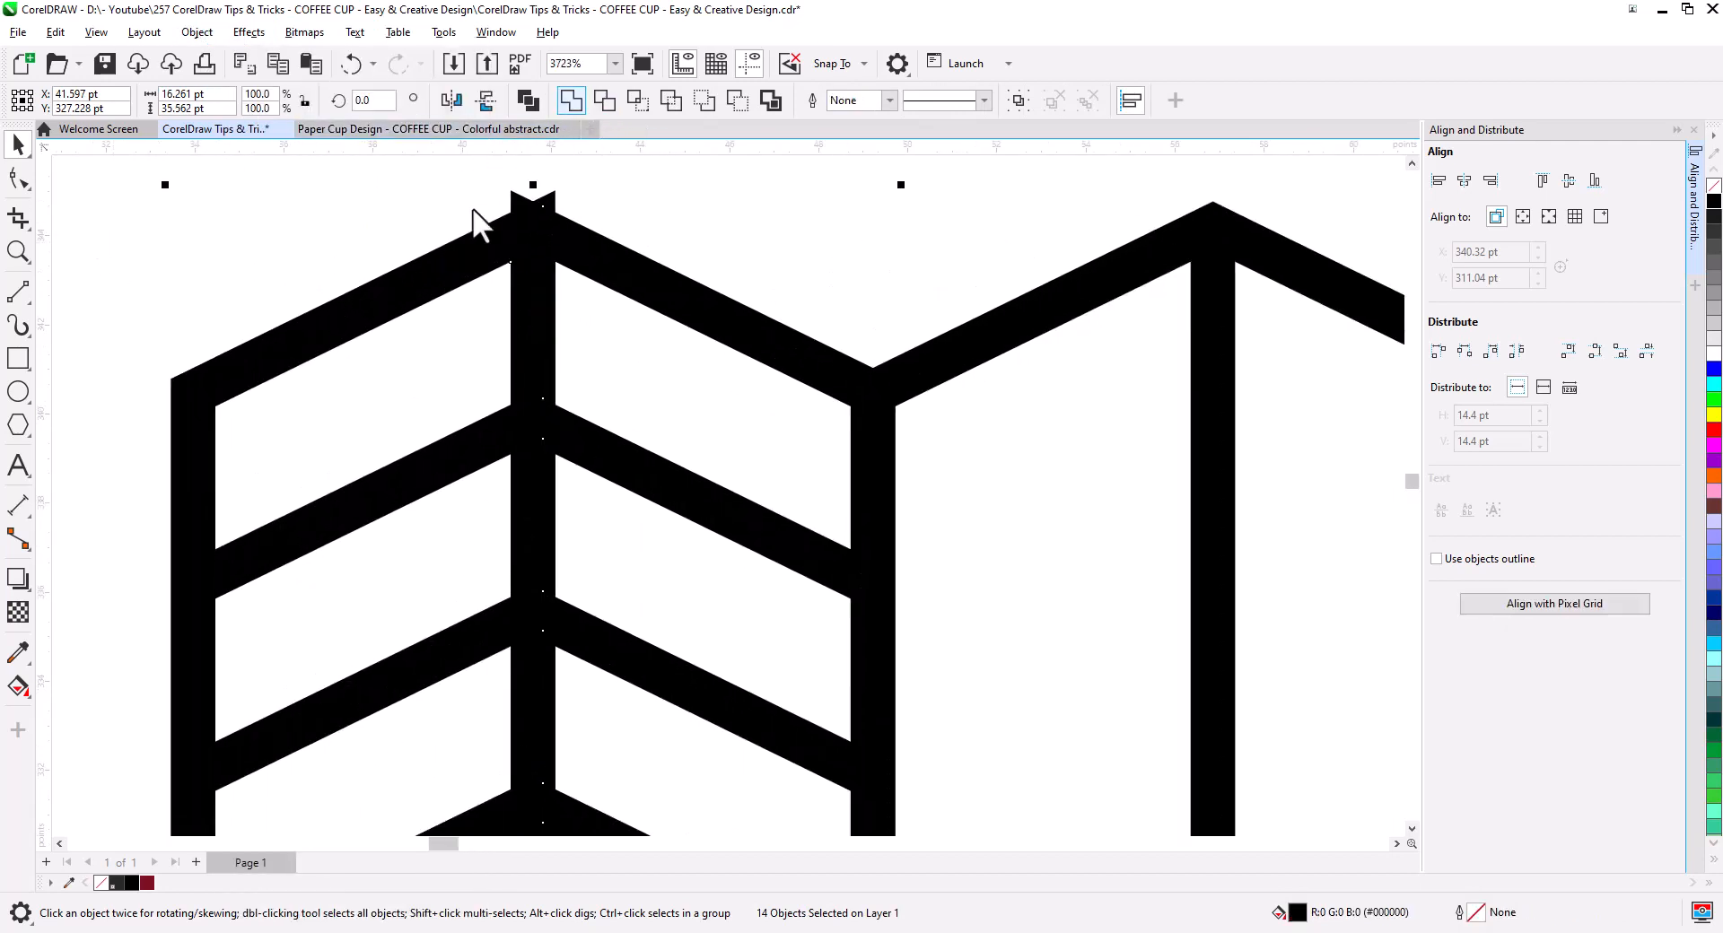
pyautogui.hotkey('ctrl', 'l')
# Delete the two protruding corner nodes at the top peak of the welded ladder pair and check its lower corner
pyautogui.click(19, 177)
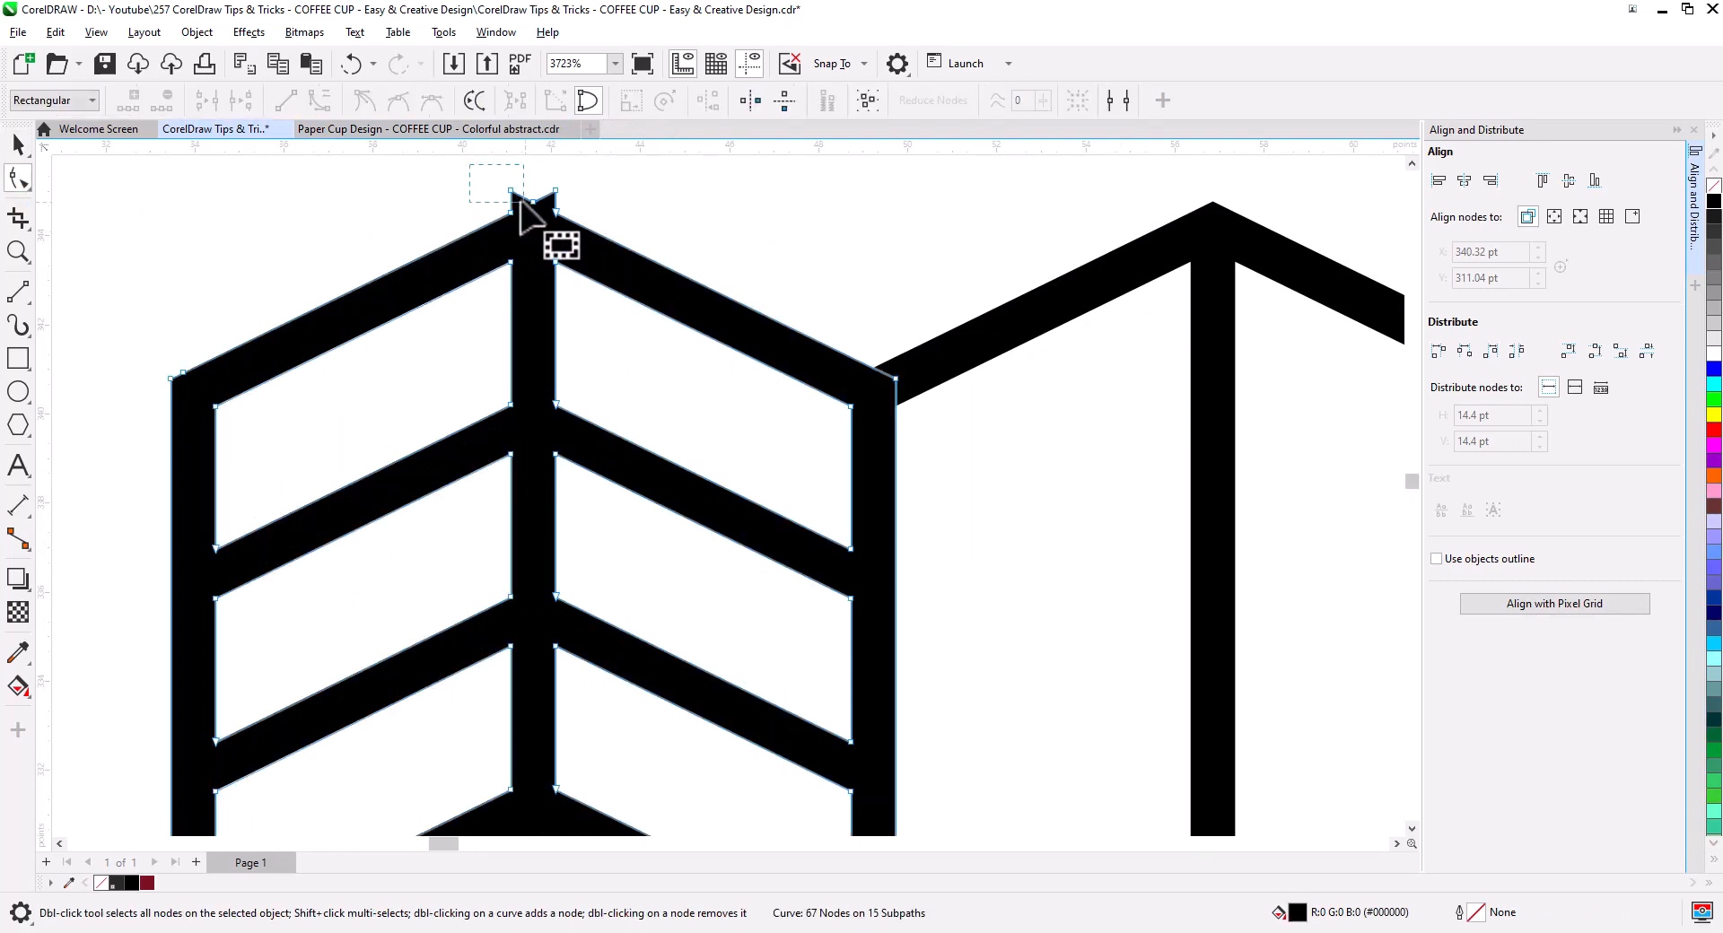
pyautogui.press('Delete')
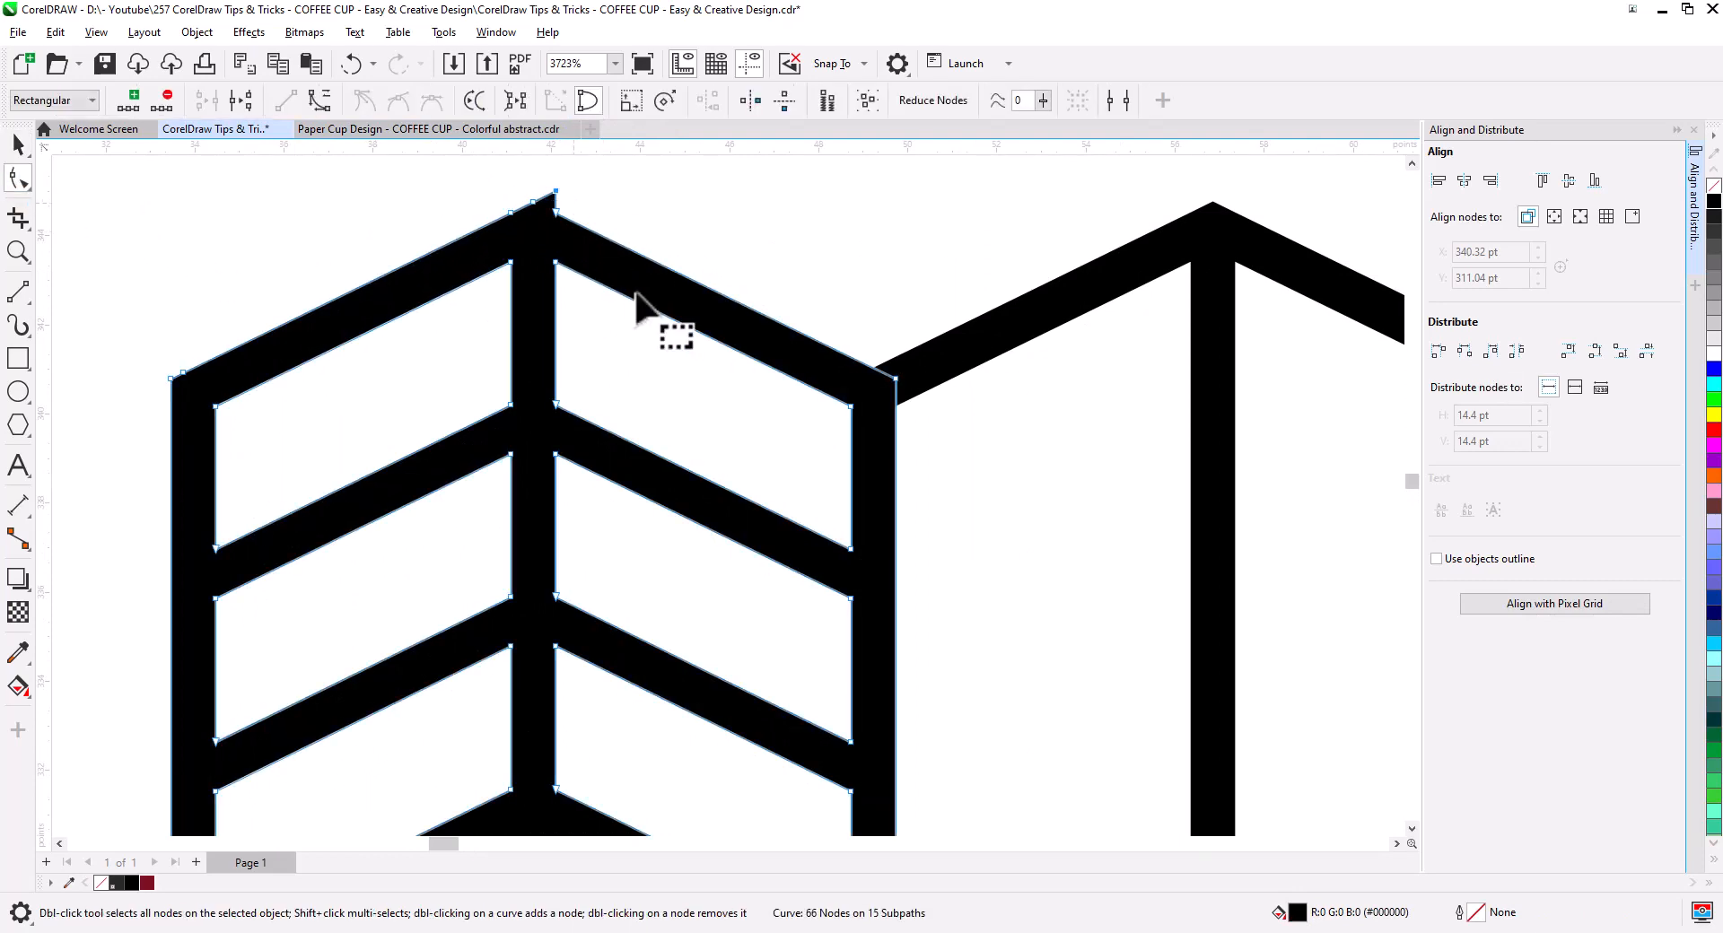
pyautogui.moveTo(879, 214); pyautogui.dragTo(752, 171)
pyautogui.moveTo(769, 781); pyautogui.dragTo(754, 392)
pyautogui.moveTo(747, 722); pyautogui.dragTo(709, 300)
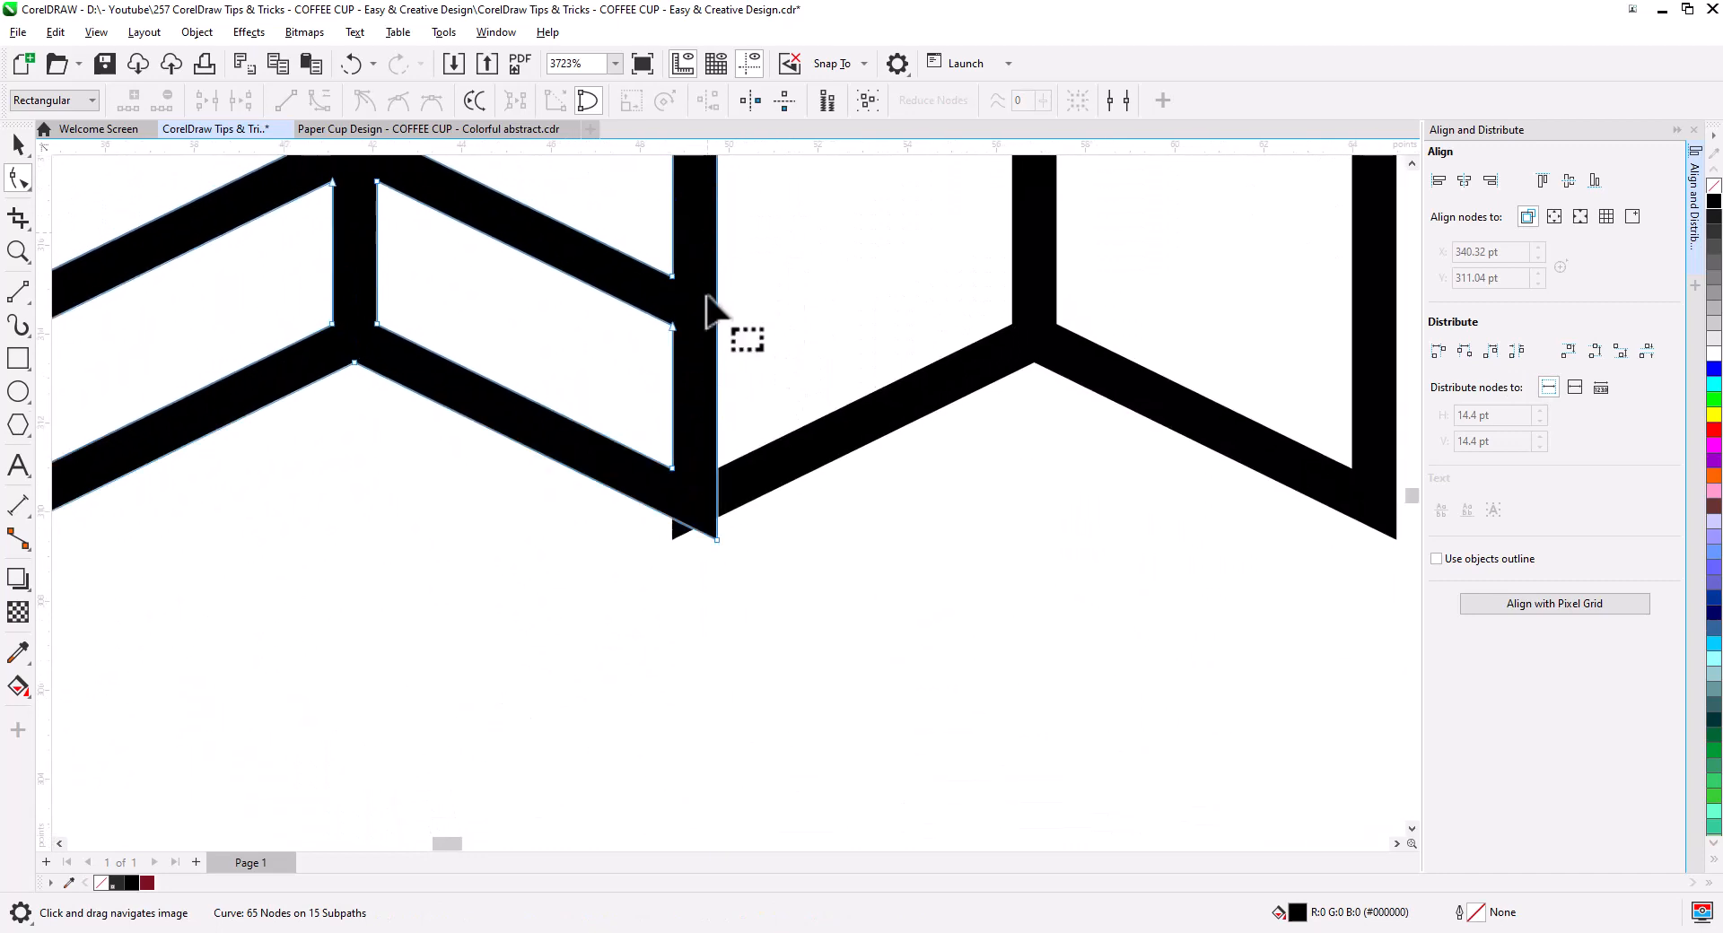
pyautogui.scroll(1, 709, 300)
pyautogui.moveTo(723, 495); pyautogui.dragTo(724, 443)
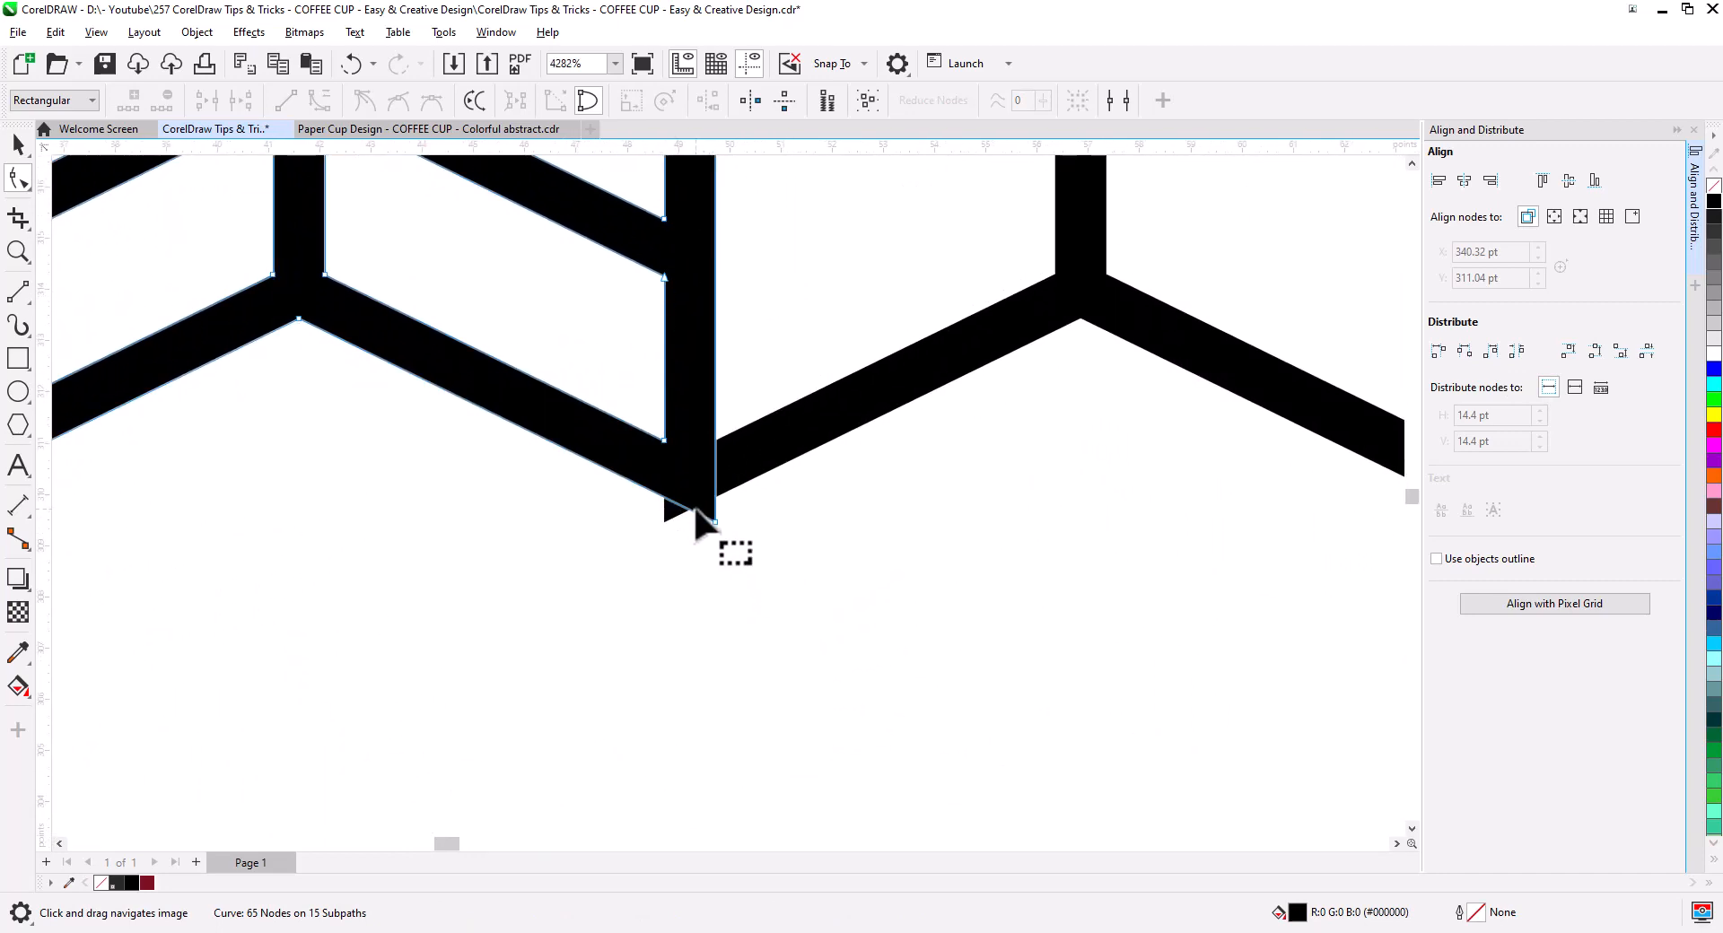
# Weld the ladder pair and the empty pair into one curve and delete the two protruding nodes at their shared lower corner
pyautogui.scroll(1, 688, 504)
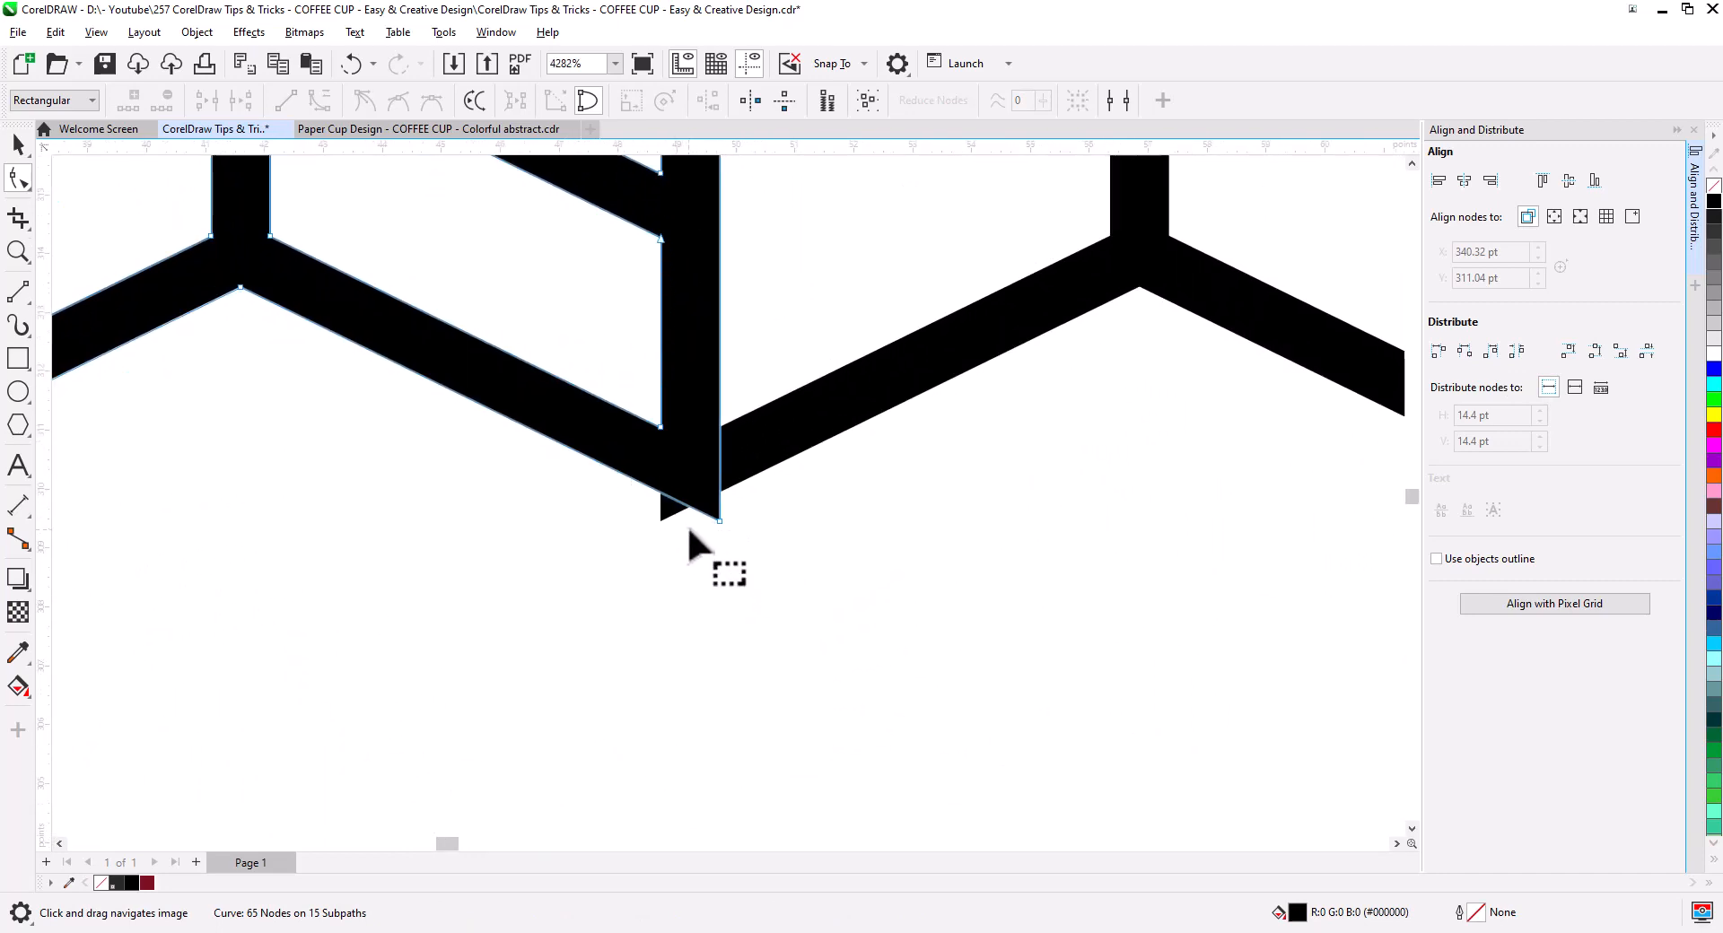
pyautogui.press('space')
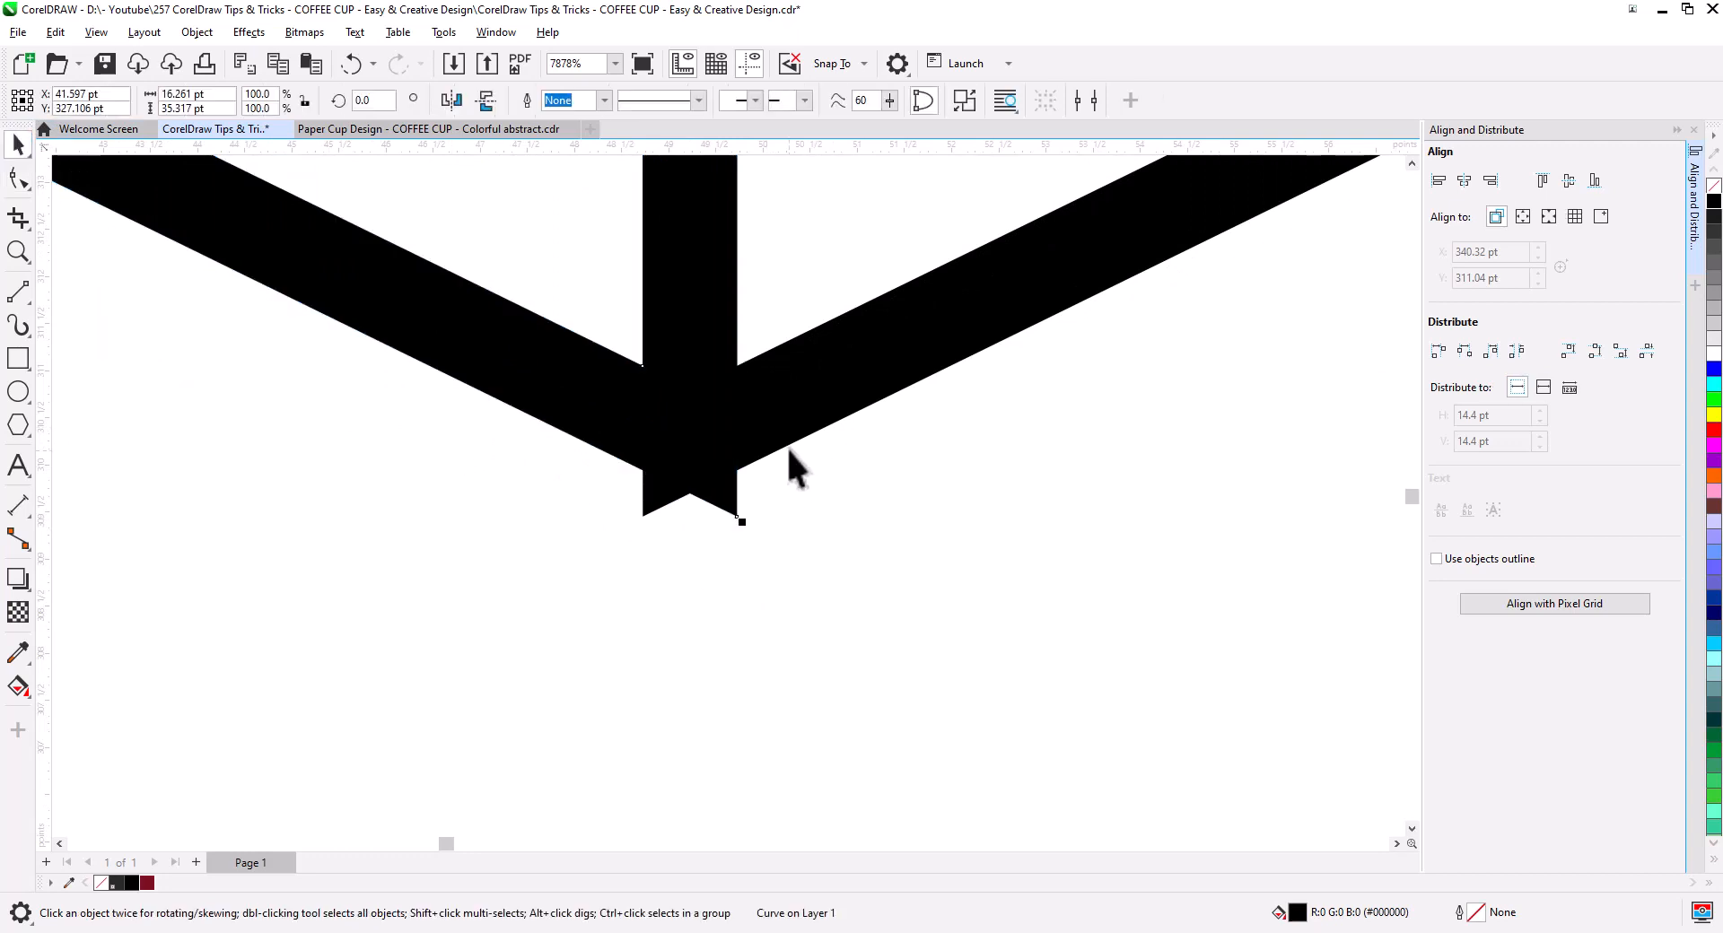
pyautogui.keyDown('shift'); pyautogui.click(754, 432); pyautogui.keyUp('shift')
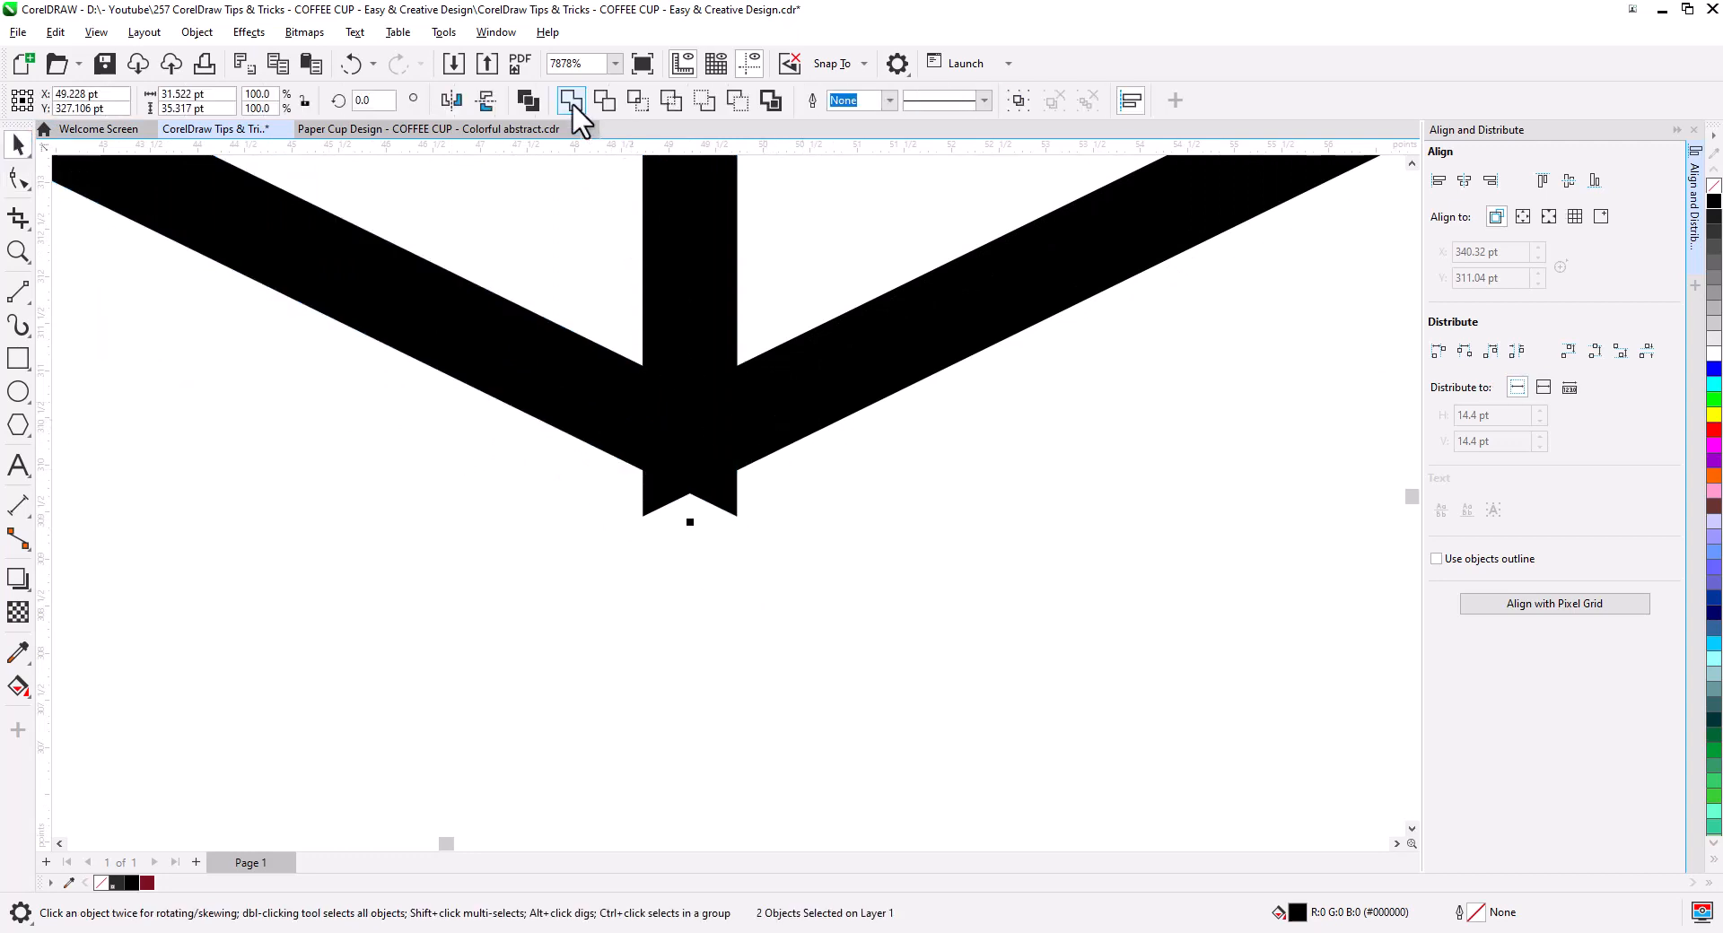
pyautogui.click(20, 178)
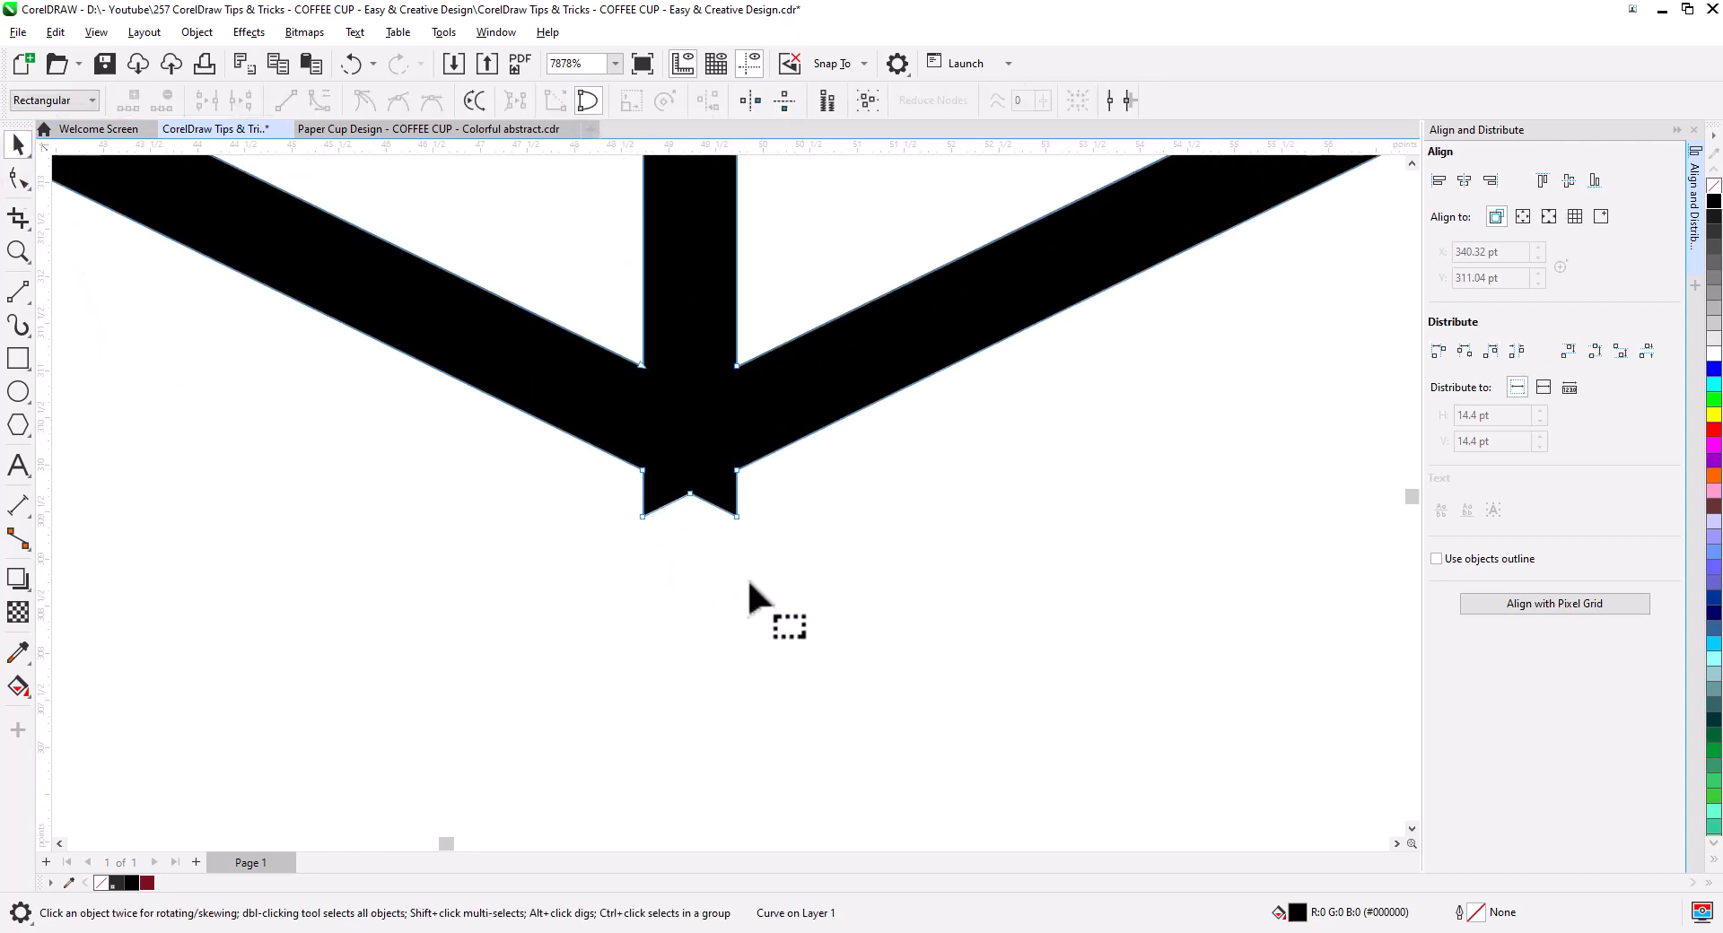
pyautogui.press('Delete')
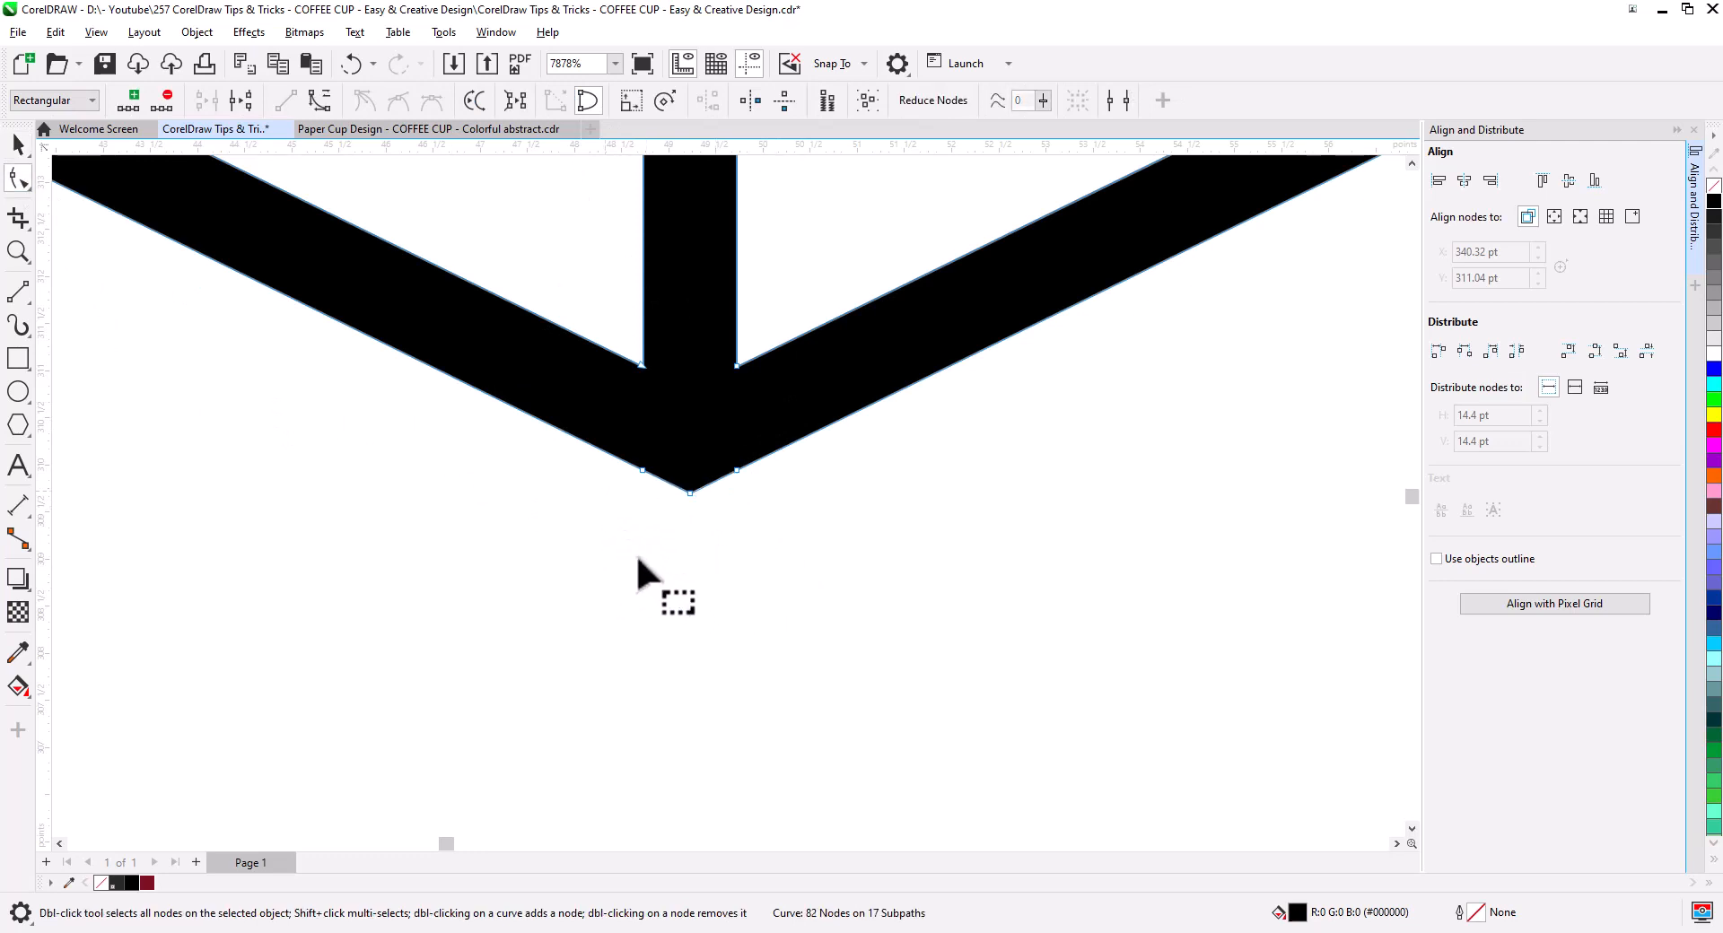
pyautogui.scroll(-8, 741, 651)
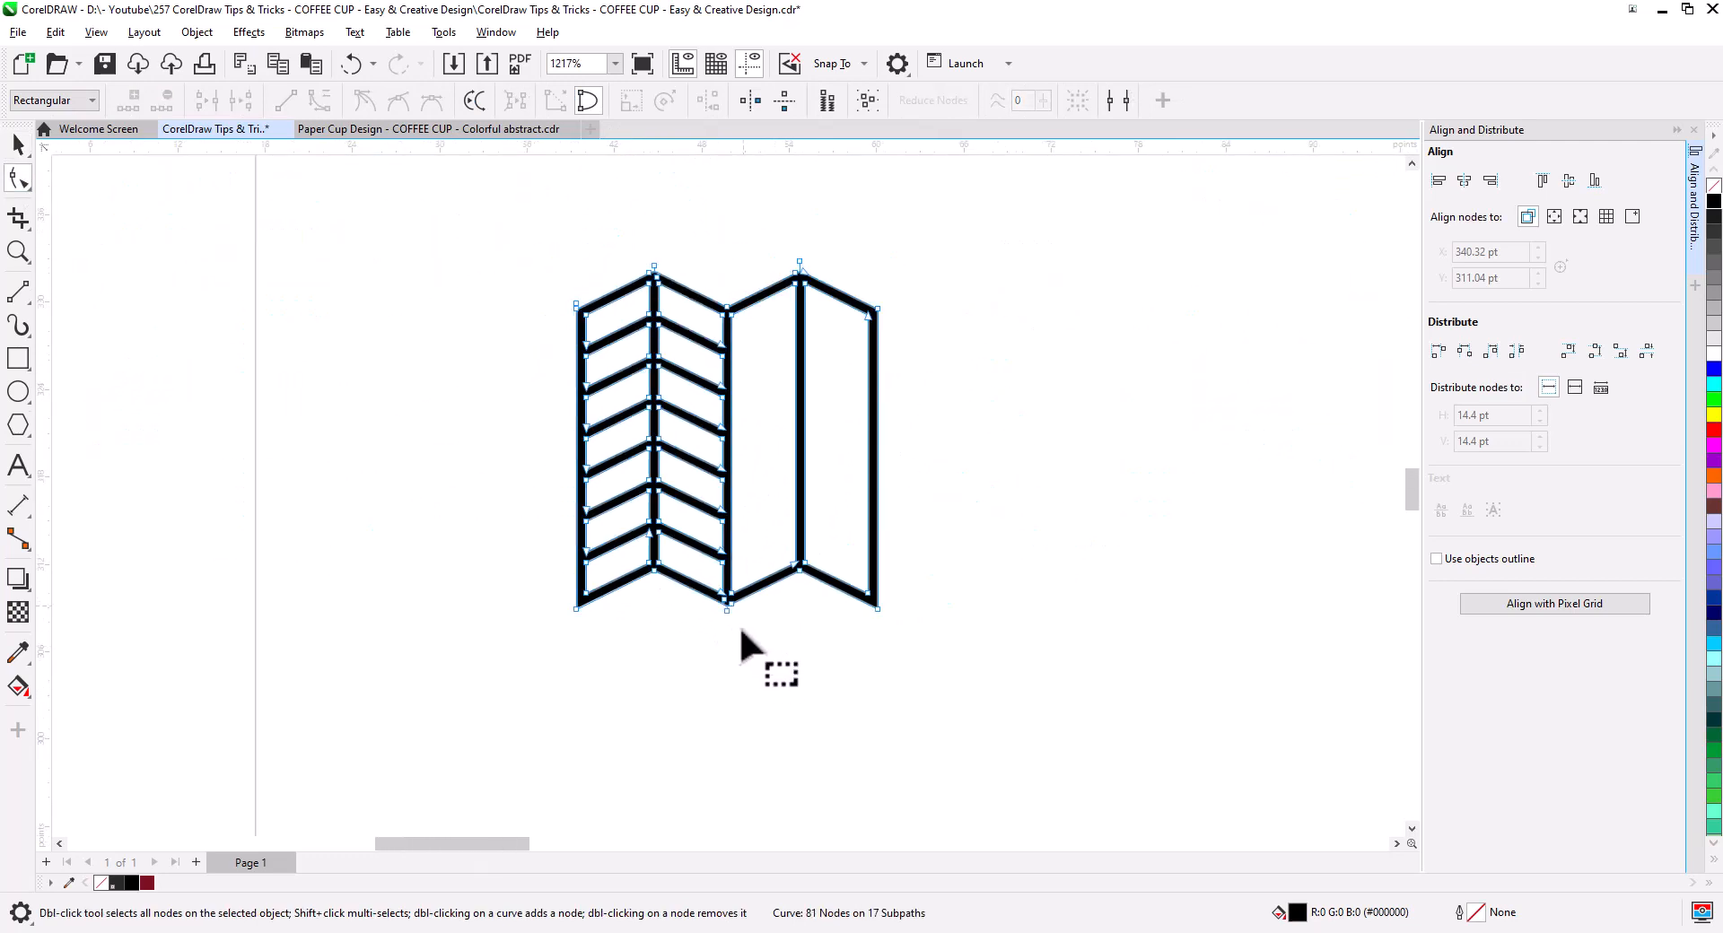
# Place a copy of the welded zigzag unit directly beside the original, with its left edge snapped to the original's right edge
pyautogui.click(18, 143)
pyautogui.click(474, 484)
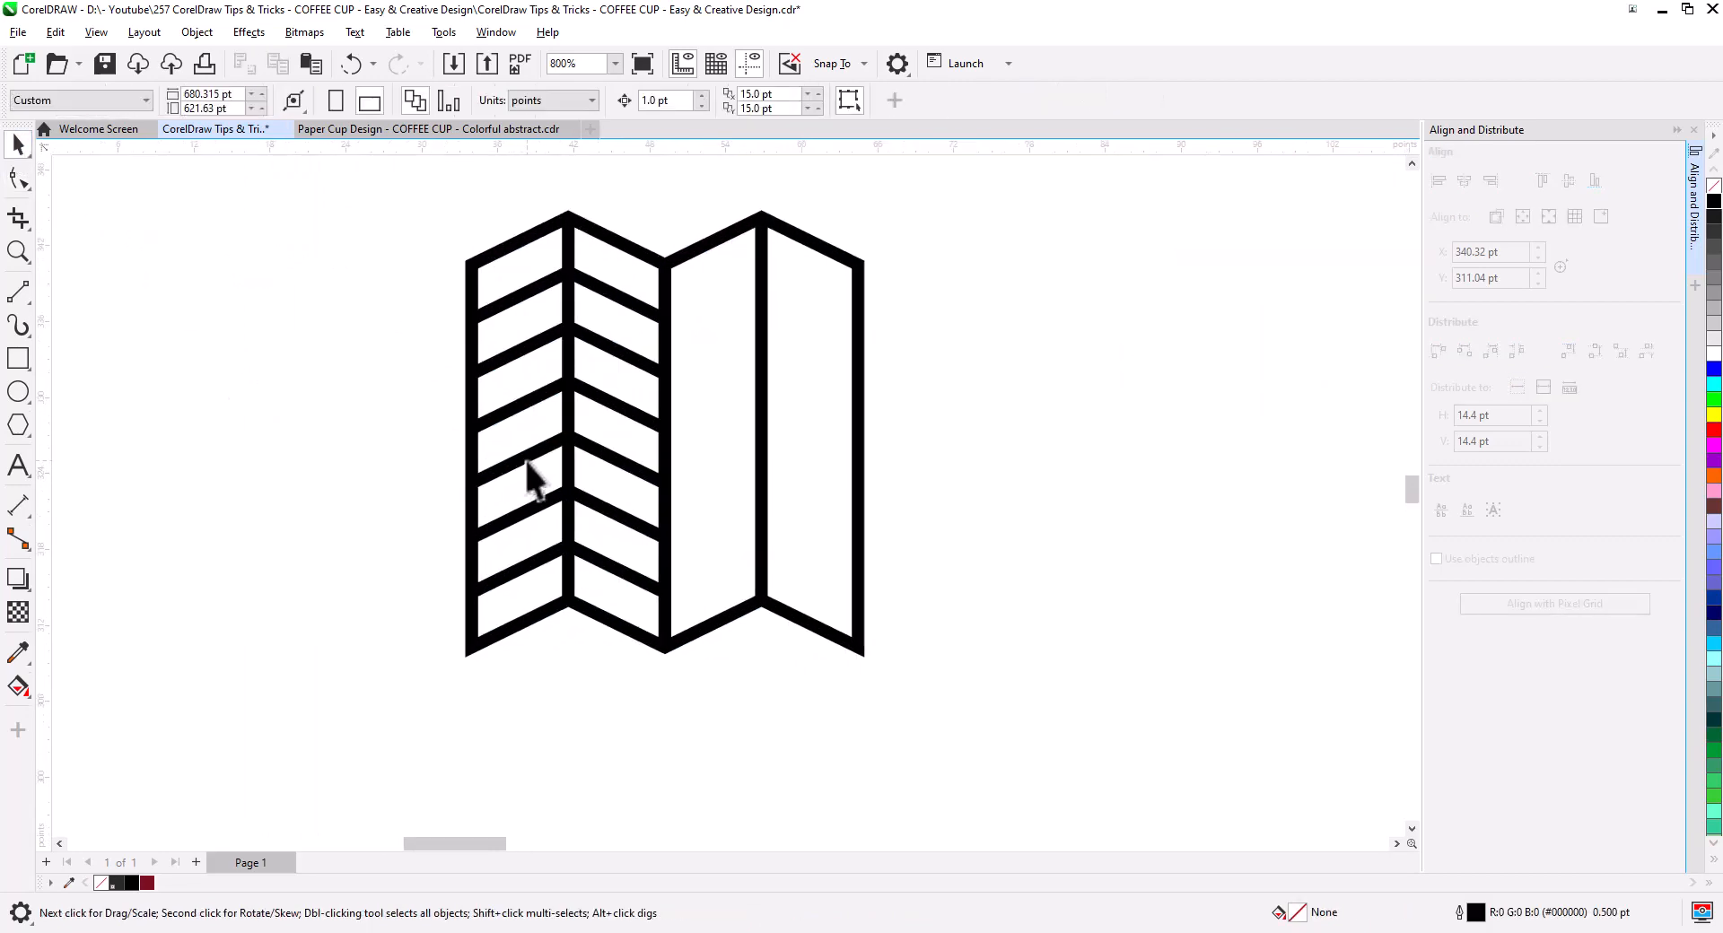
pyautogui.scroll(2, 549, 492)
pyautogui.click(396, 481)
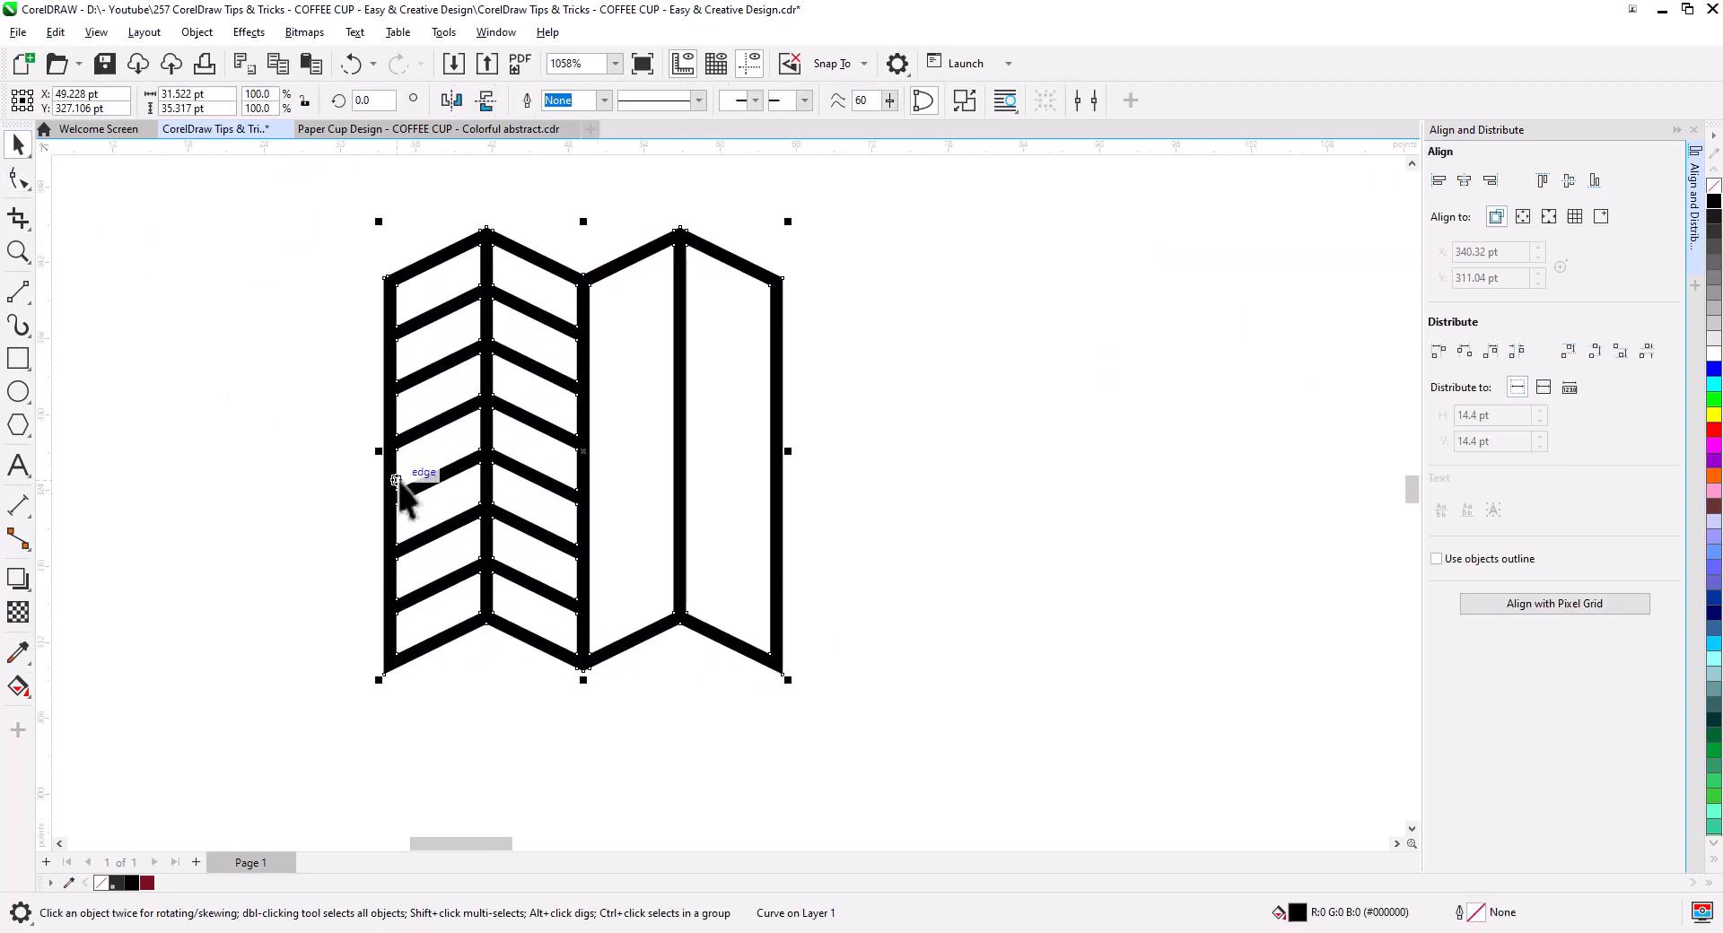
pyautogui.moveTo(396, 470); pyautogui.dragTo(781, 478)
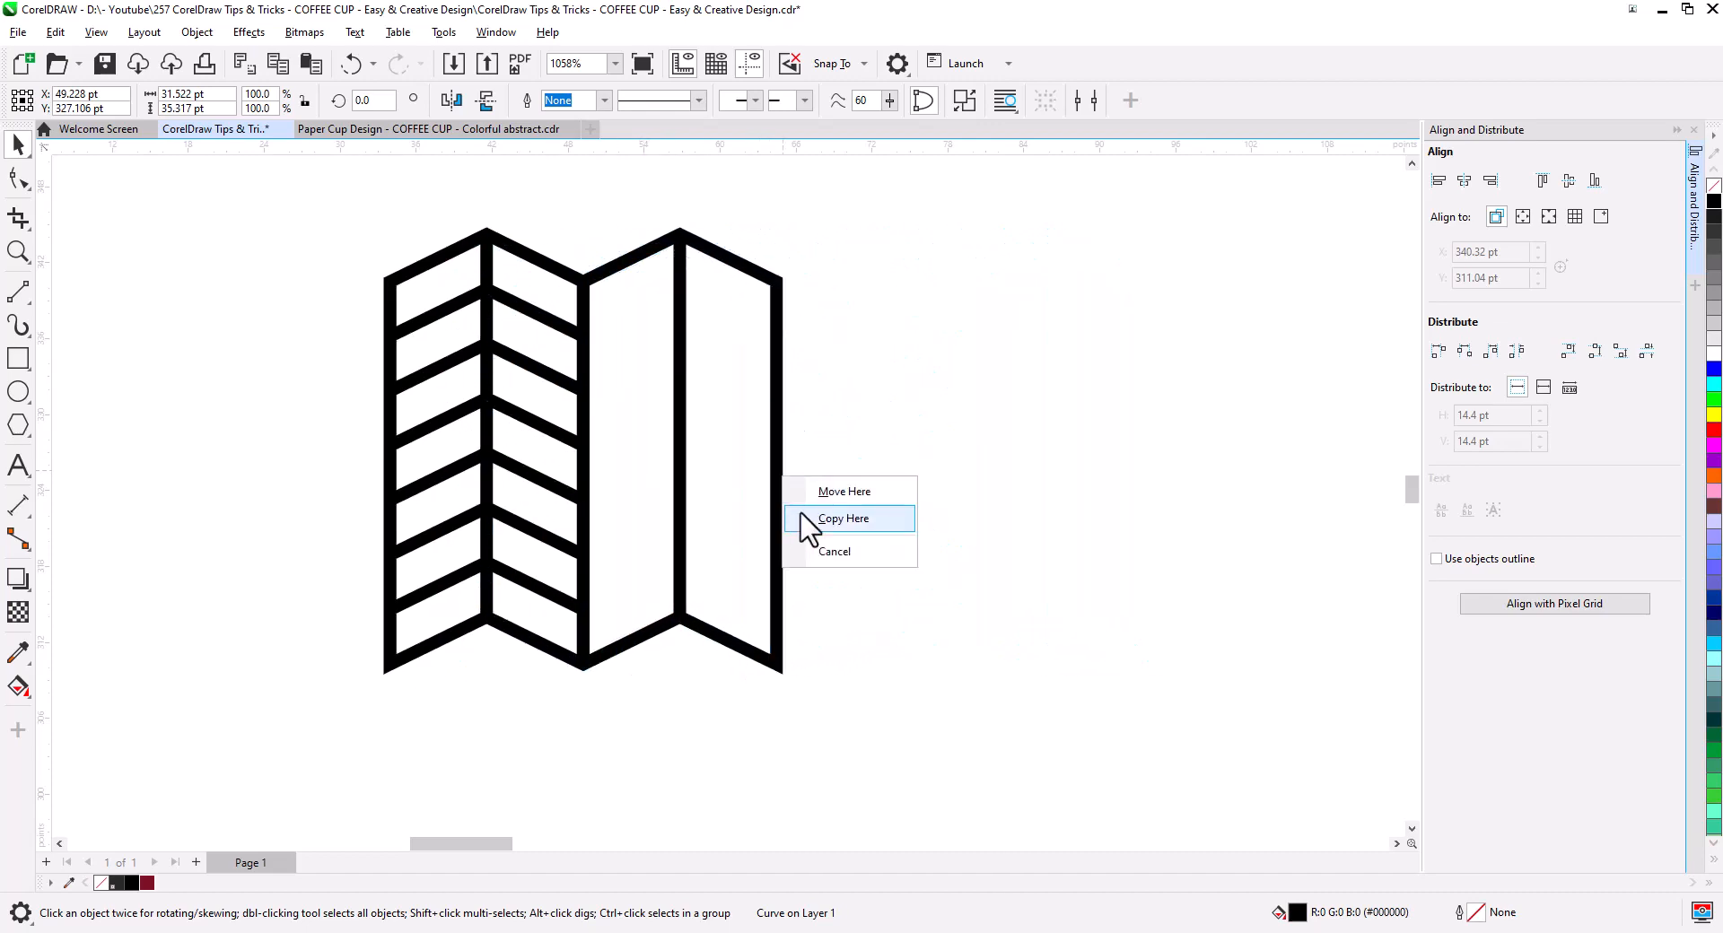
pyautogui.click(826, 525)
pyautogui.scroll(-5, 746, 529)
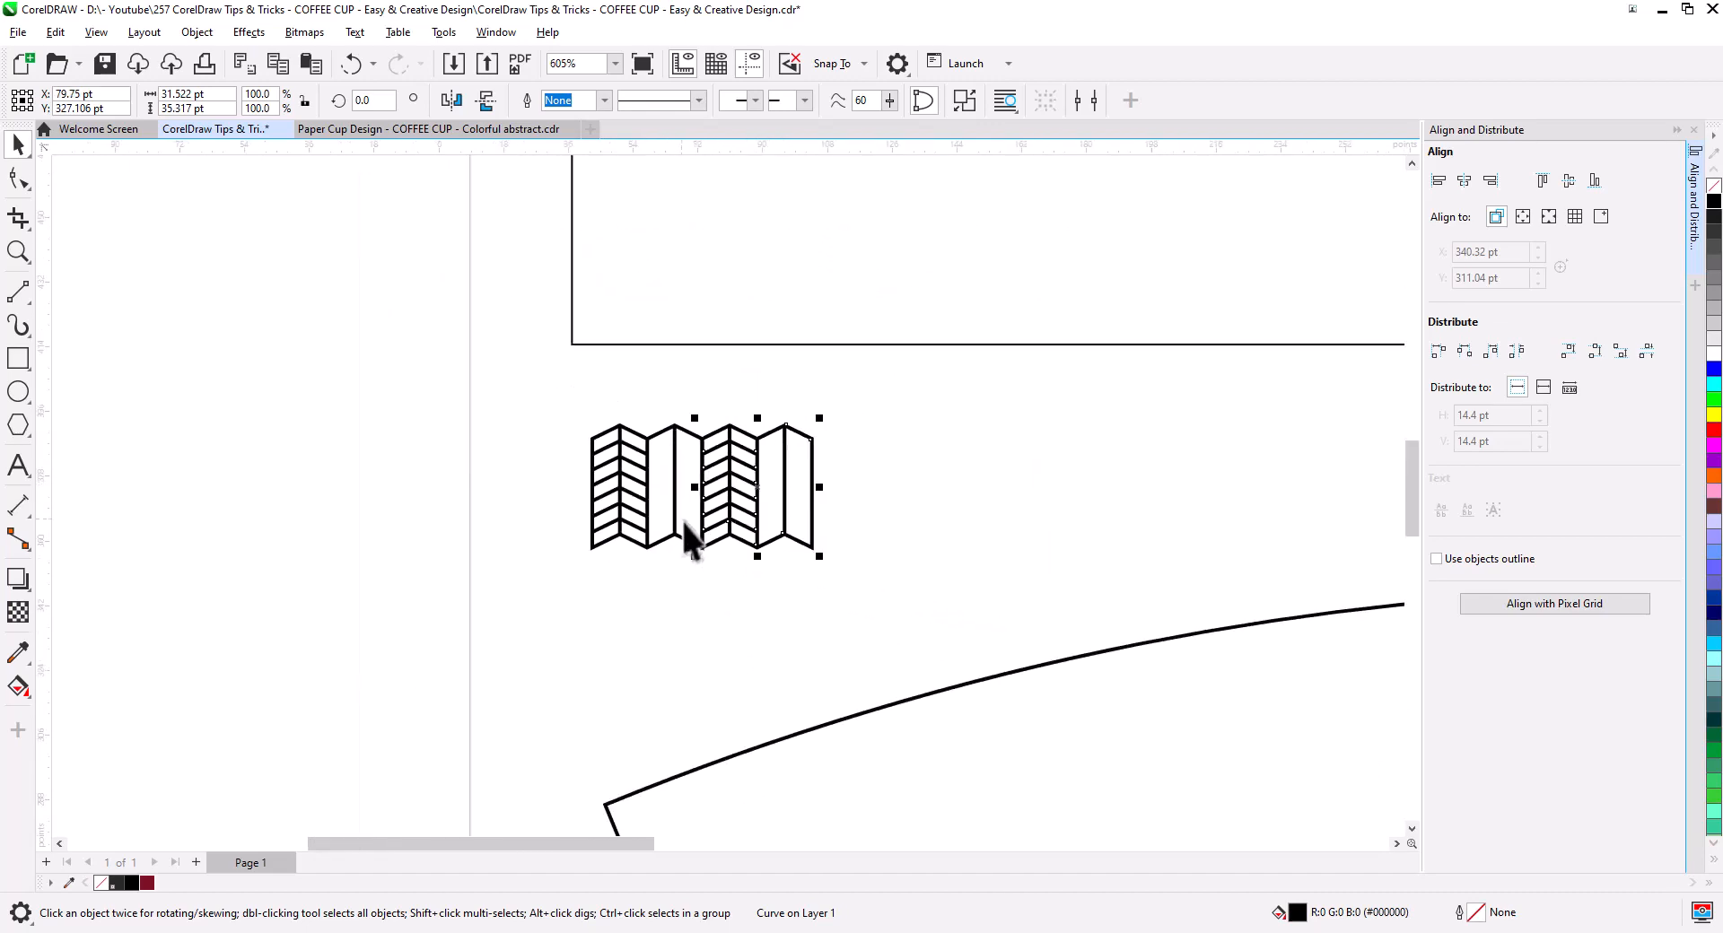
# Duplicate the copied unit repeatedly at the same spacing to form a continuous row of 27 units
pyautogui.scroll(-3, 735, 561)
pyautogui.moveTo(793, 615); pyautogui.dragTo(489, 539)
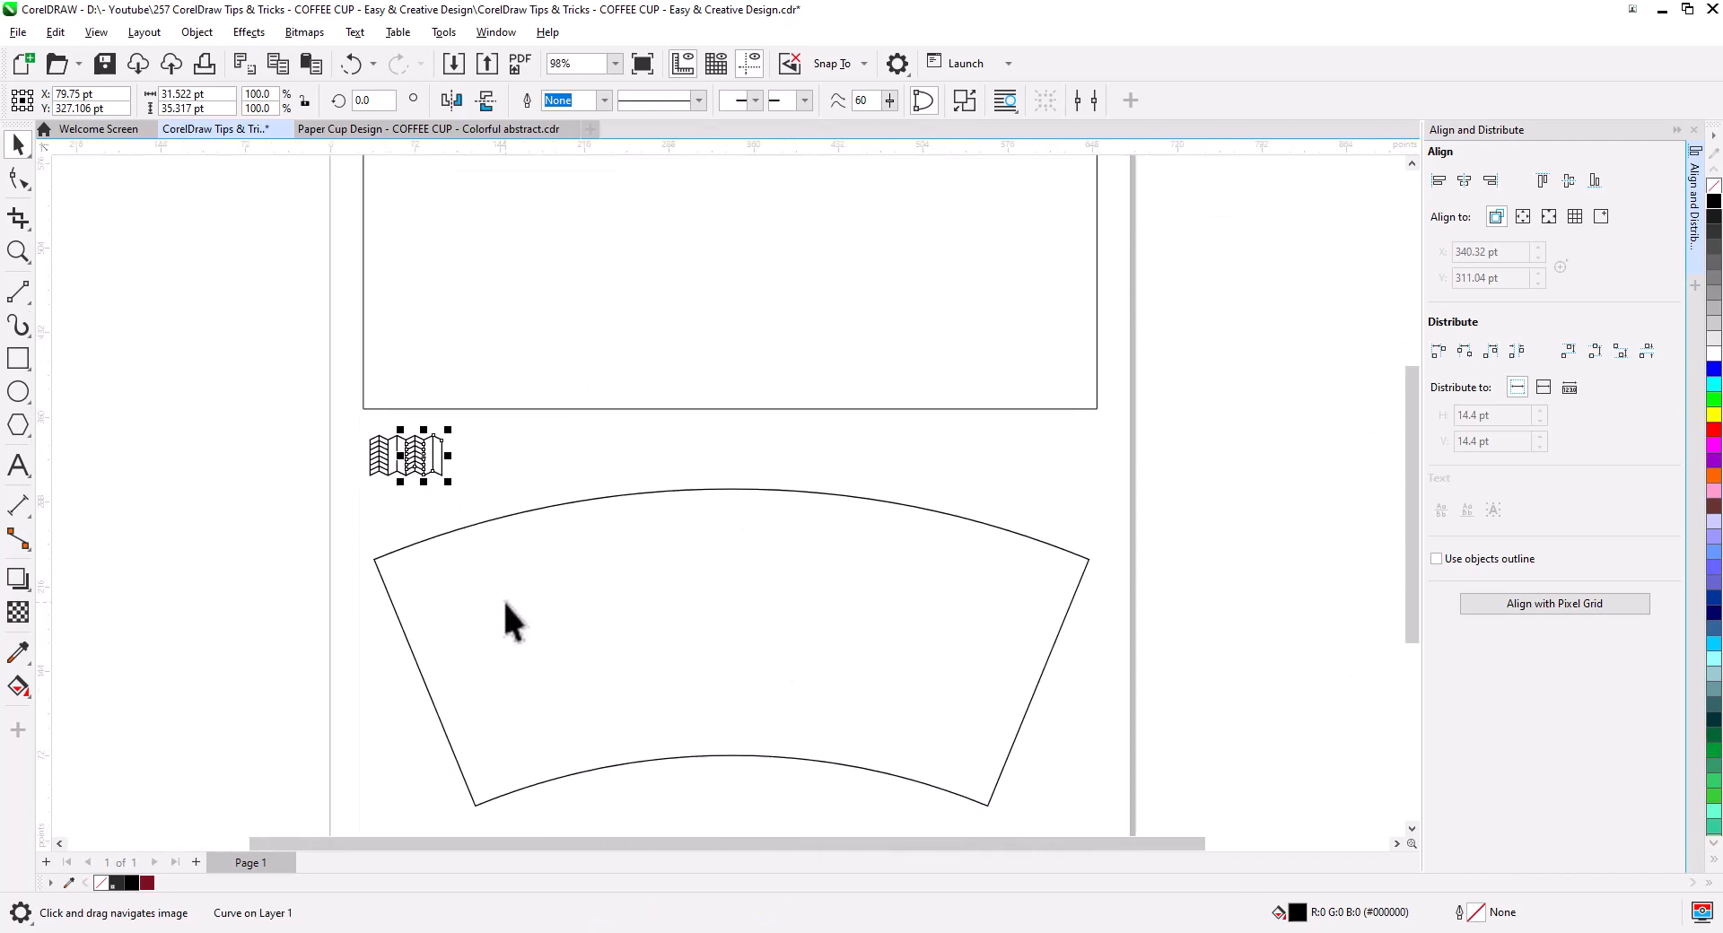
pyautogui.hotkey('ctrl', 'd')
pyautogui.hotkey('ctrl', 'd')
pyautogui.hotkey('ctrl', 'd')
pyautogui.hotkey('ctrl', 'd')
pyautogui.hotkey('ctrl', 'd')
pyautogui.hotkey('ctrl', 'd')
pyautogui.hotkey('ctrl', 'd')
pyautogui.hotkey('ctrl', 'd')
pyautogui.hotkey('ctrl', 'd')
pyautogui.hotkey('ctrl', 'd')
pyautogui.hotkey('ctrl', 'd')
pyautogui.hotkey('ctrl', 'd')
pyautogui.hotkey('ctrl', 'd')
pyautogui.hotkey('ctrl', 'd')
pyautogui.hotkey('ctrl', 'd')
pyautogui.hotkey('ctrl', 'd')
pyautogui.hotkey('ctrl', 'd')
pyautogui.hotkey('ctrl', 'd')
pyautogui.hotkey('ctrl', 'd')
pyautogui.hotkey('ctrl', 'd')
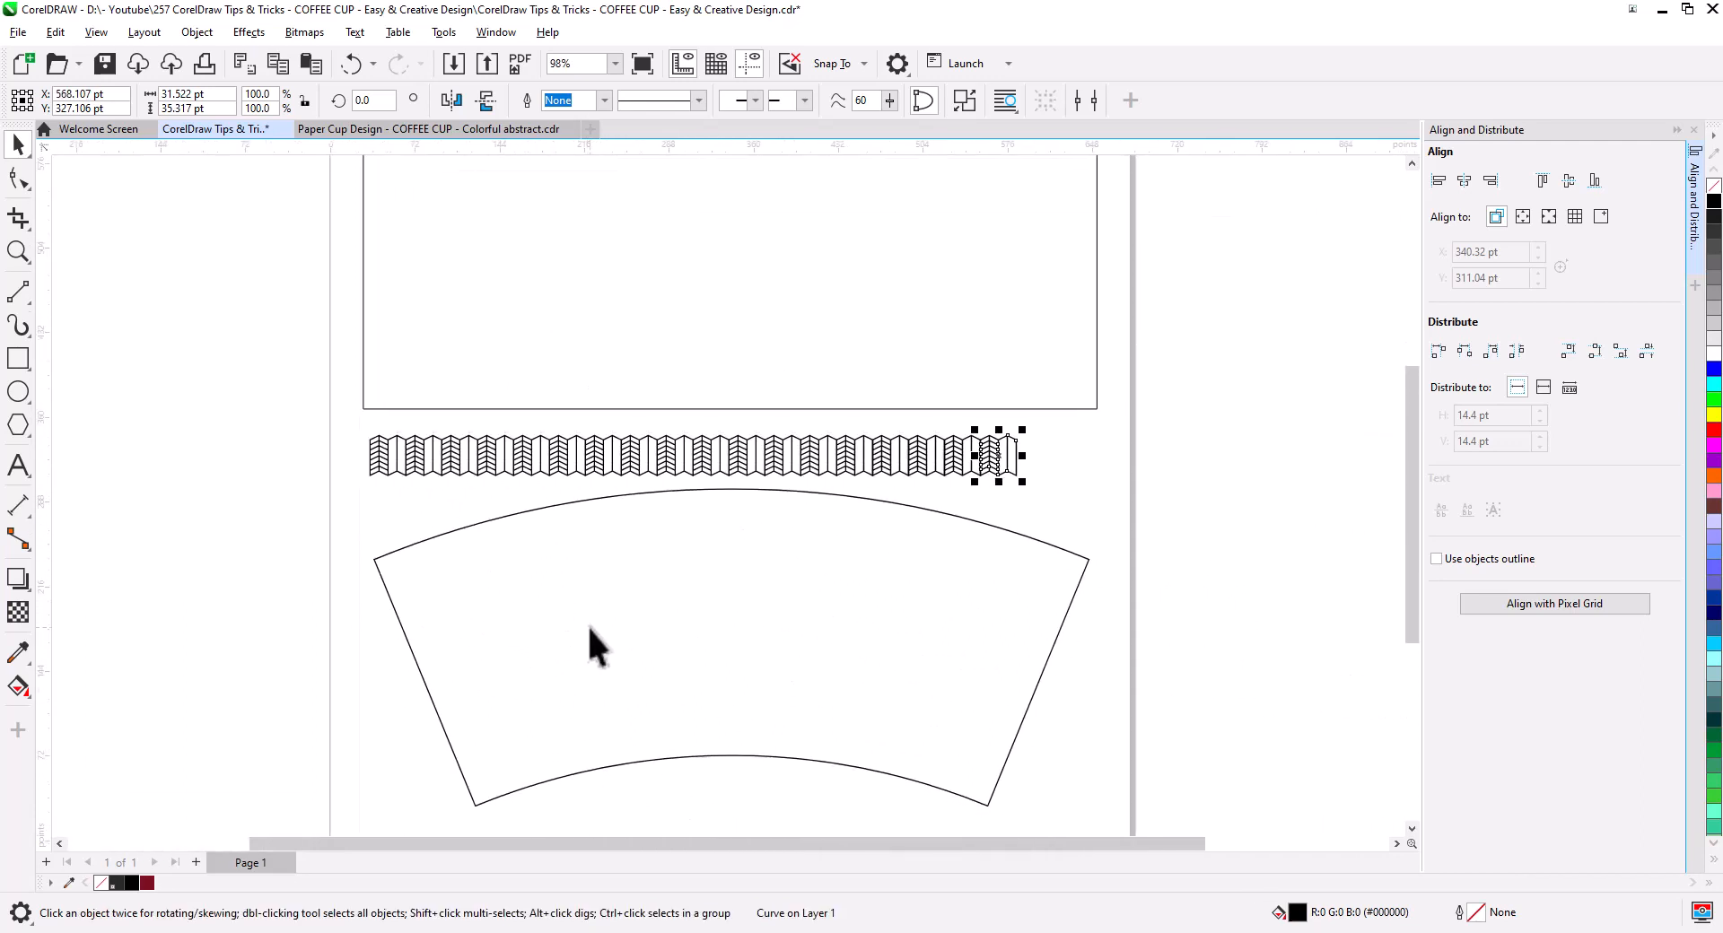
pyautogui.hotkey('ctrl', 'd')
pyautogui.hotkey('ctrl', 'd')
pyautogui.hotkey('ctrl', 'd')
pyautogui.hotkey('ctrl', 'd')
pyautogui.hotkey('ctrl', 'd')
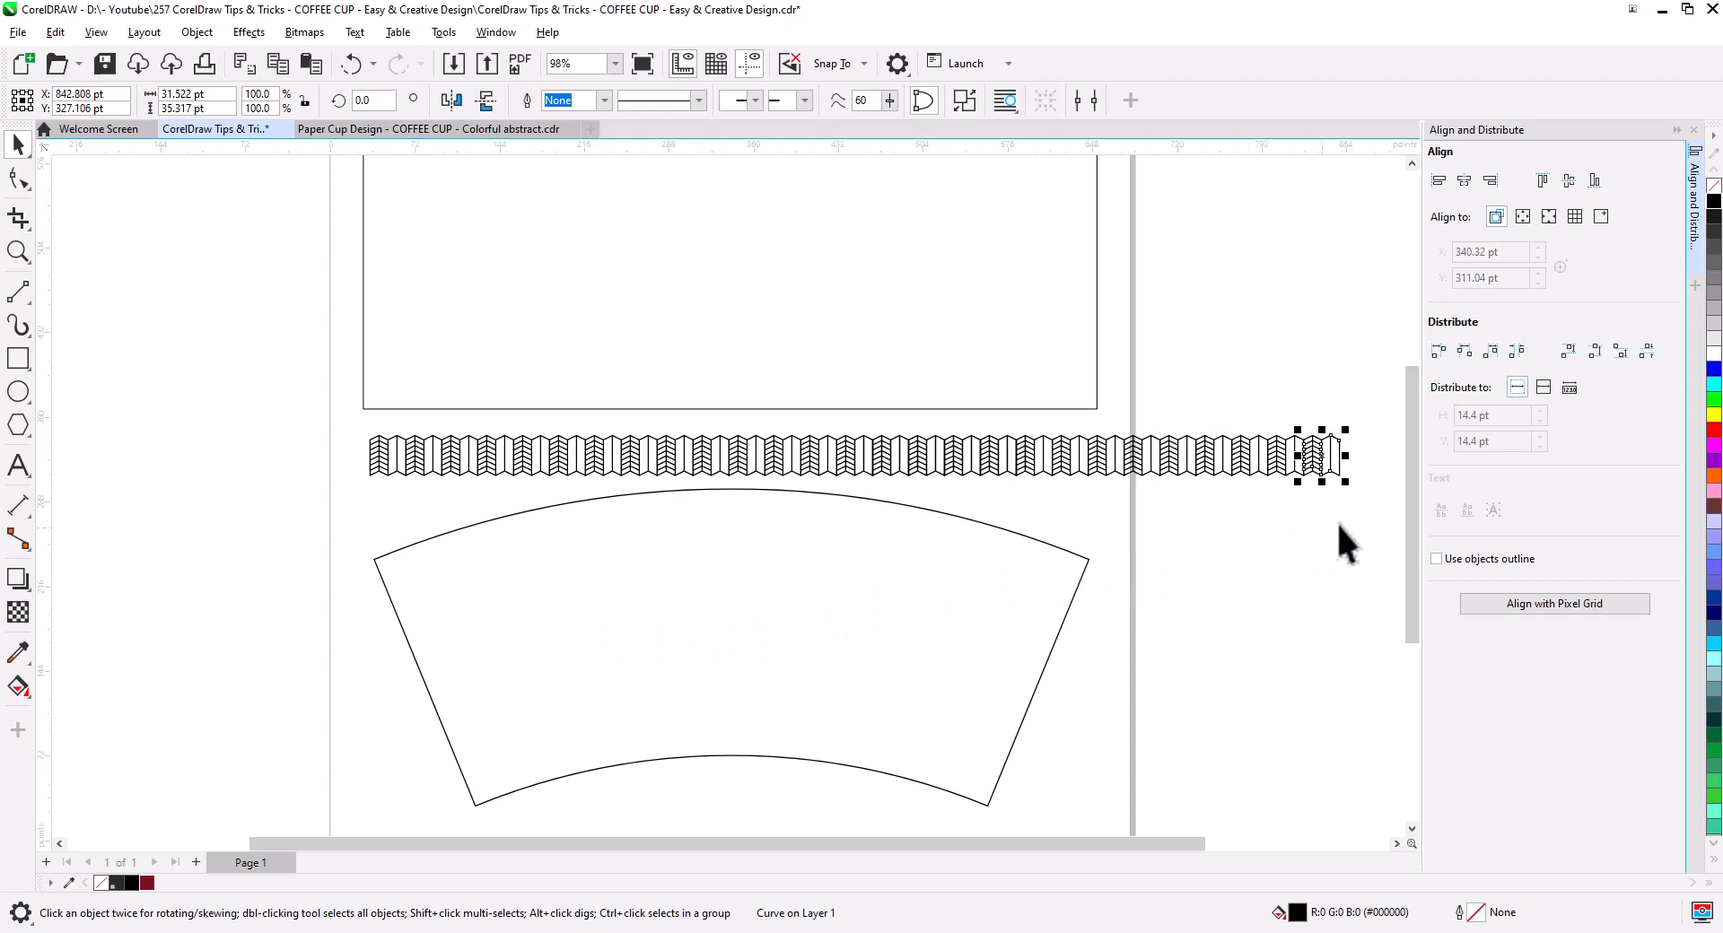
# Group all units of the row and move the group up onto the lower edge of the large rectangle
pyautogui.moveTo(275, 403); pyautogui.dragTo(280, 409)
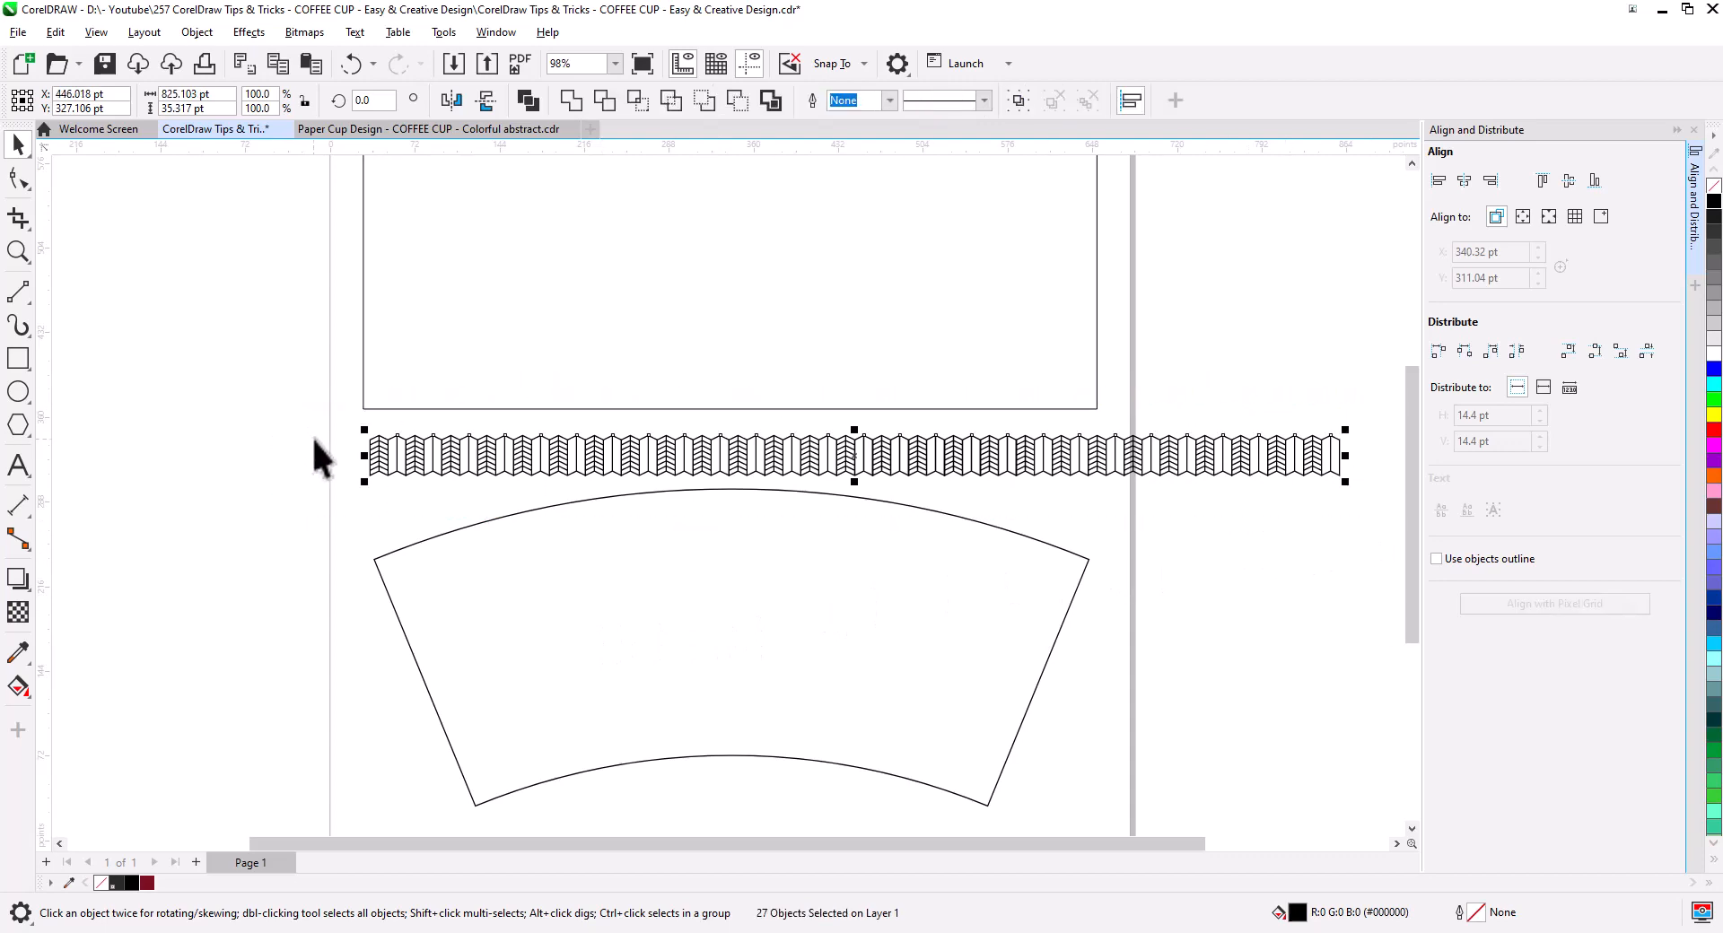
pyautogui.hotkey('ctrl', 'g')
pyautogui.moveTo(406, 475); pyautogui.dragTo(509, 736)
pyautogui.scroll(4, 386, 411)
pyautogui.scroll(5, 375, 697)
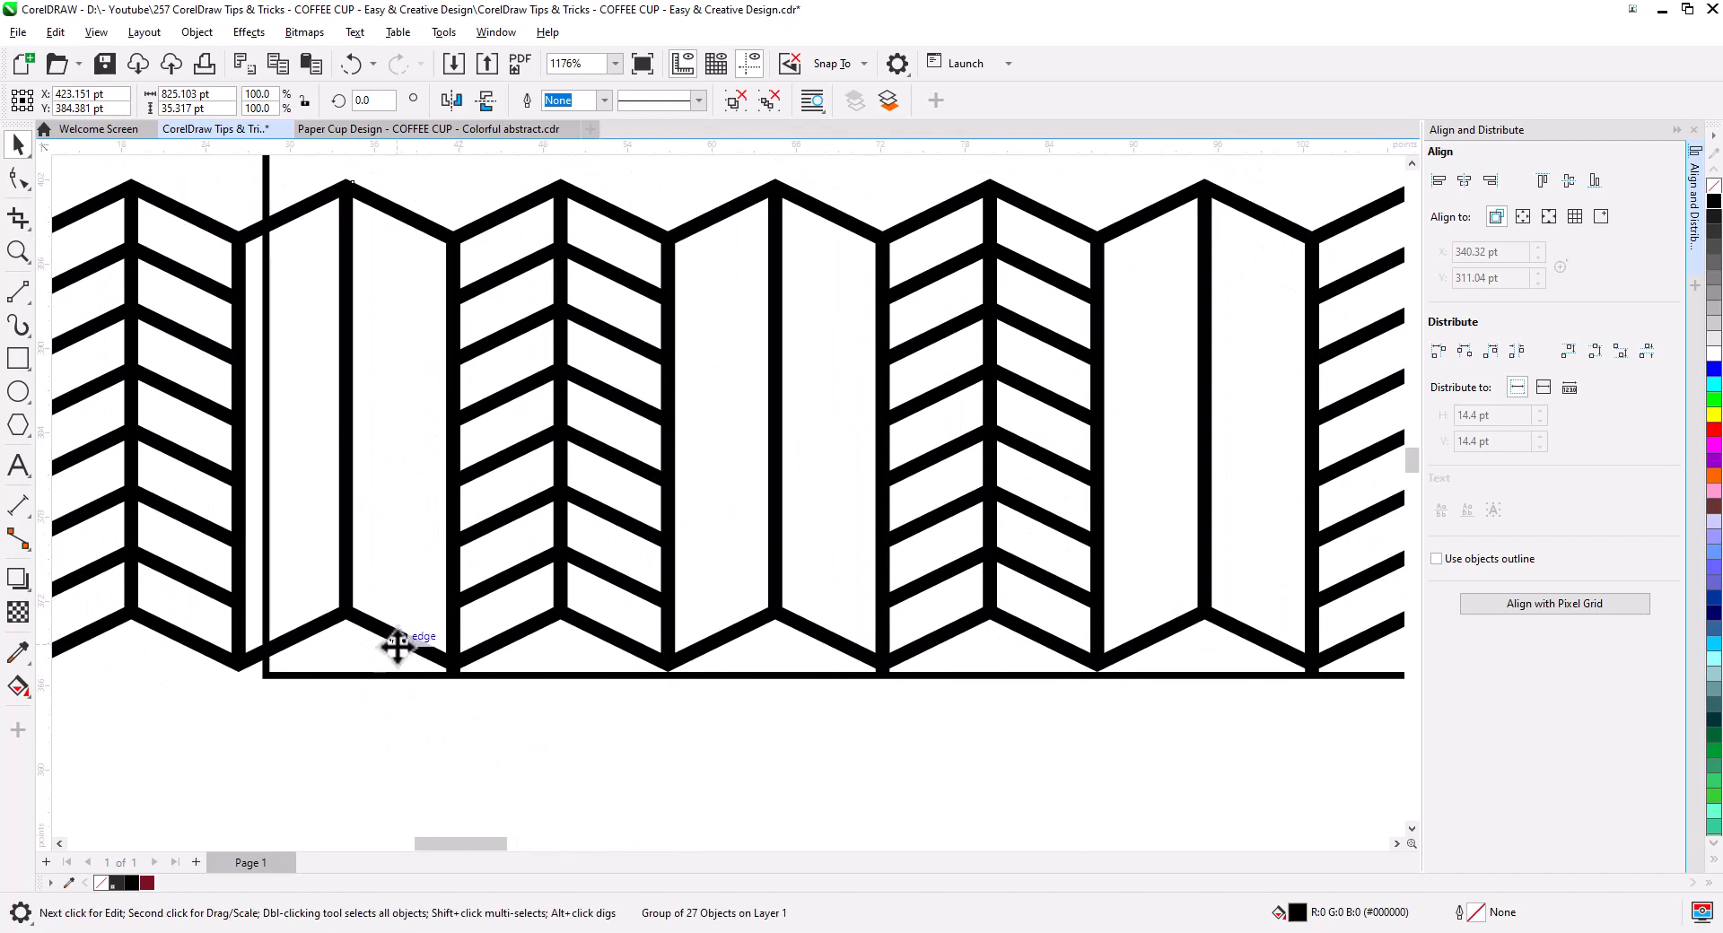
# Place a copy of the grouped row directly above it so the zigzag edges interlock
pyautogui.moveTo(395, 644); pyautogui.dragTo(387, 221)
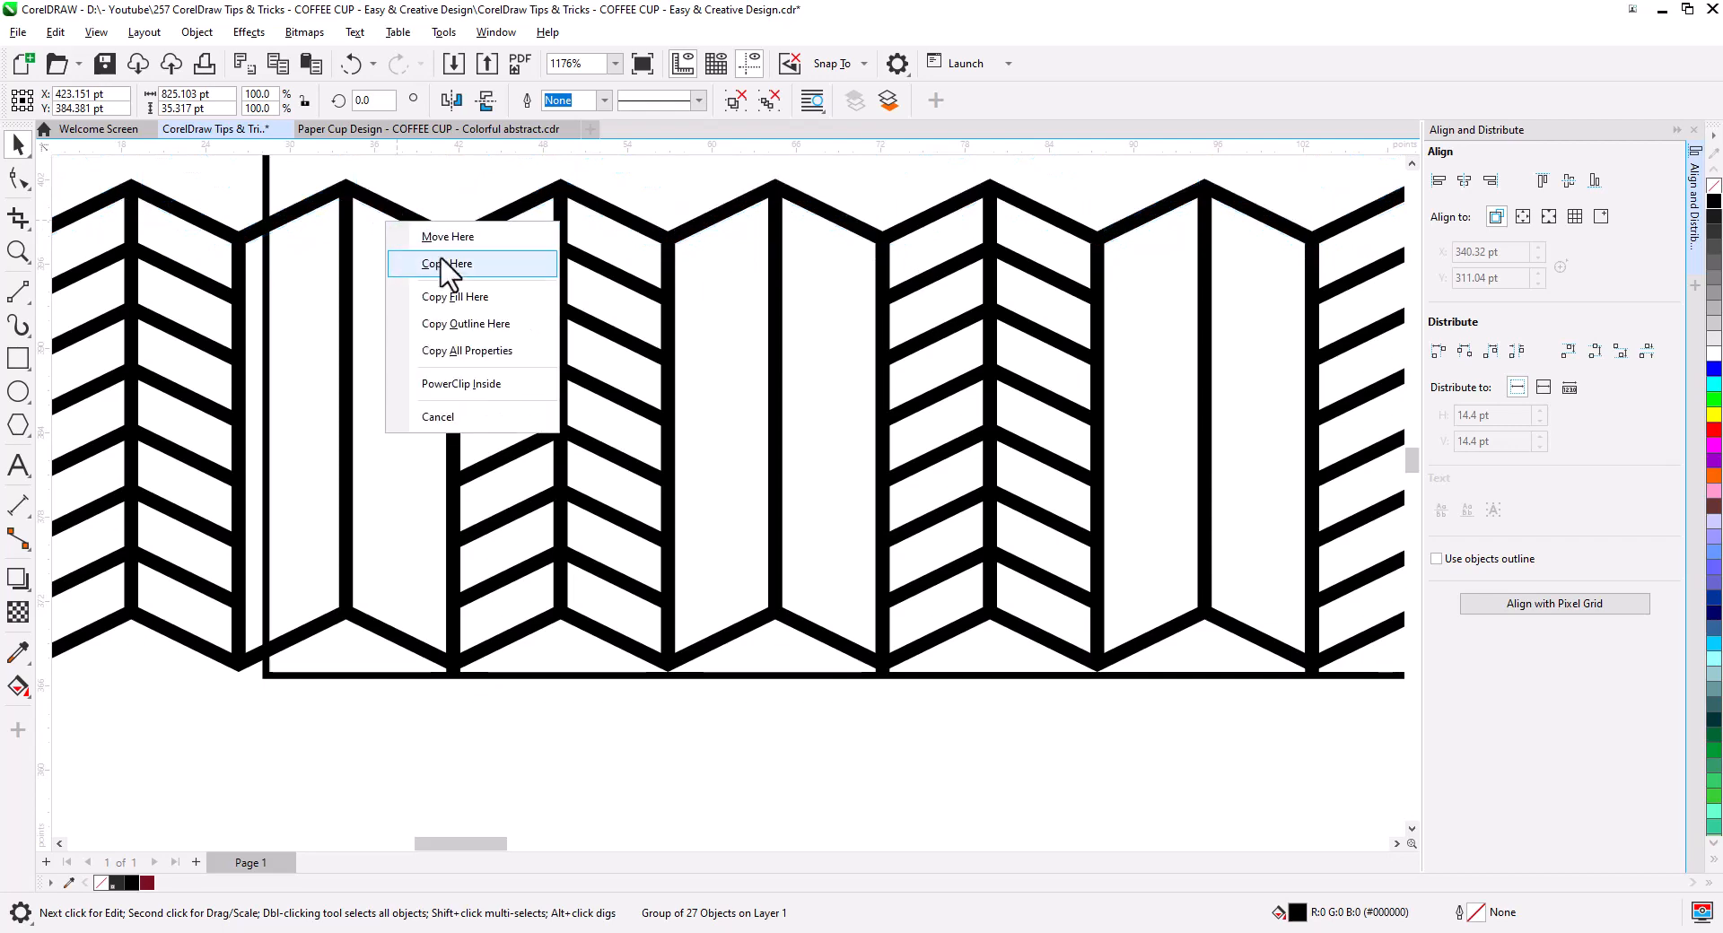
pyautogui.click(450, 272)
pyautogui.scroll(-5, 463, 347)
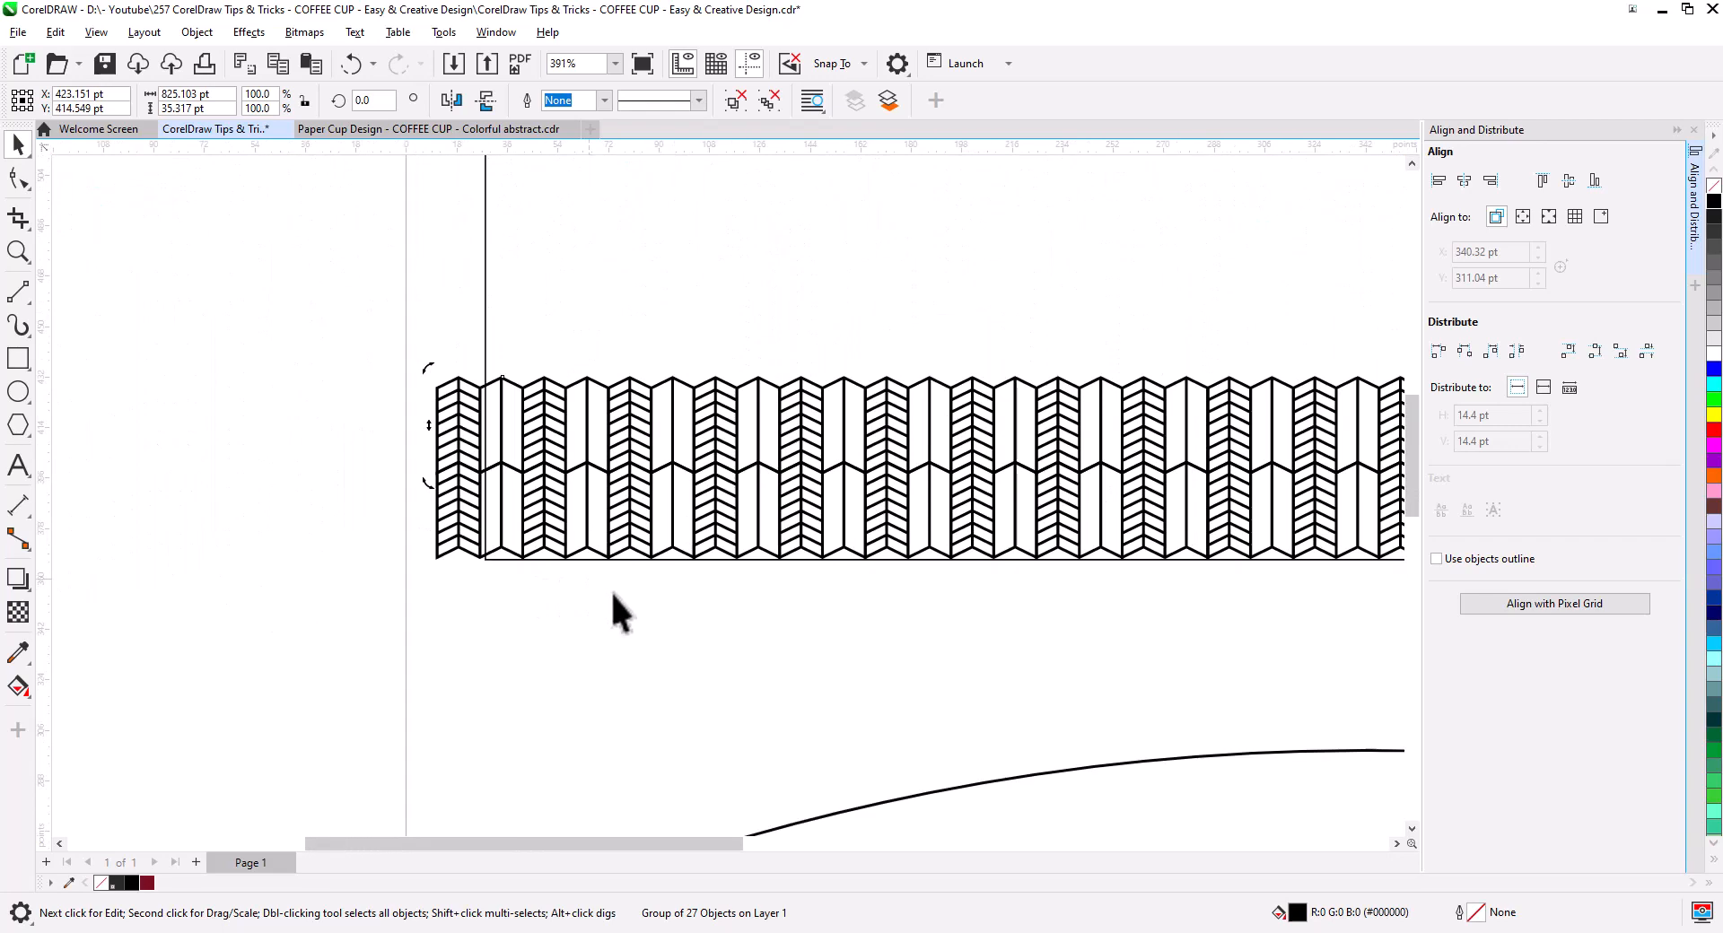
# Repeat the row copy upward at the same spacing until eight stacked rows extend past the rectangle's upper edge
pyautogui.moveTo(616, 608)
pyautogui.mouseDown()
pyautogui.moveTo(408, 654)
pyautogui.moveTo(621, 631)
pyautogui.mouseUp()
pyautogui.scroll(-2, 620, 629)
pyautogui.moveTo(715, 665); pyautogui.dragTo(680, 643)
pyautogui.hotkey('ctrl', 'r')
pyautogui.hotkey('ctrl', 'r')
pyautogui.hotkey('ctrl', 'r')
pyautogui.hotkey('ctrl', 'r')
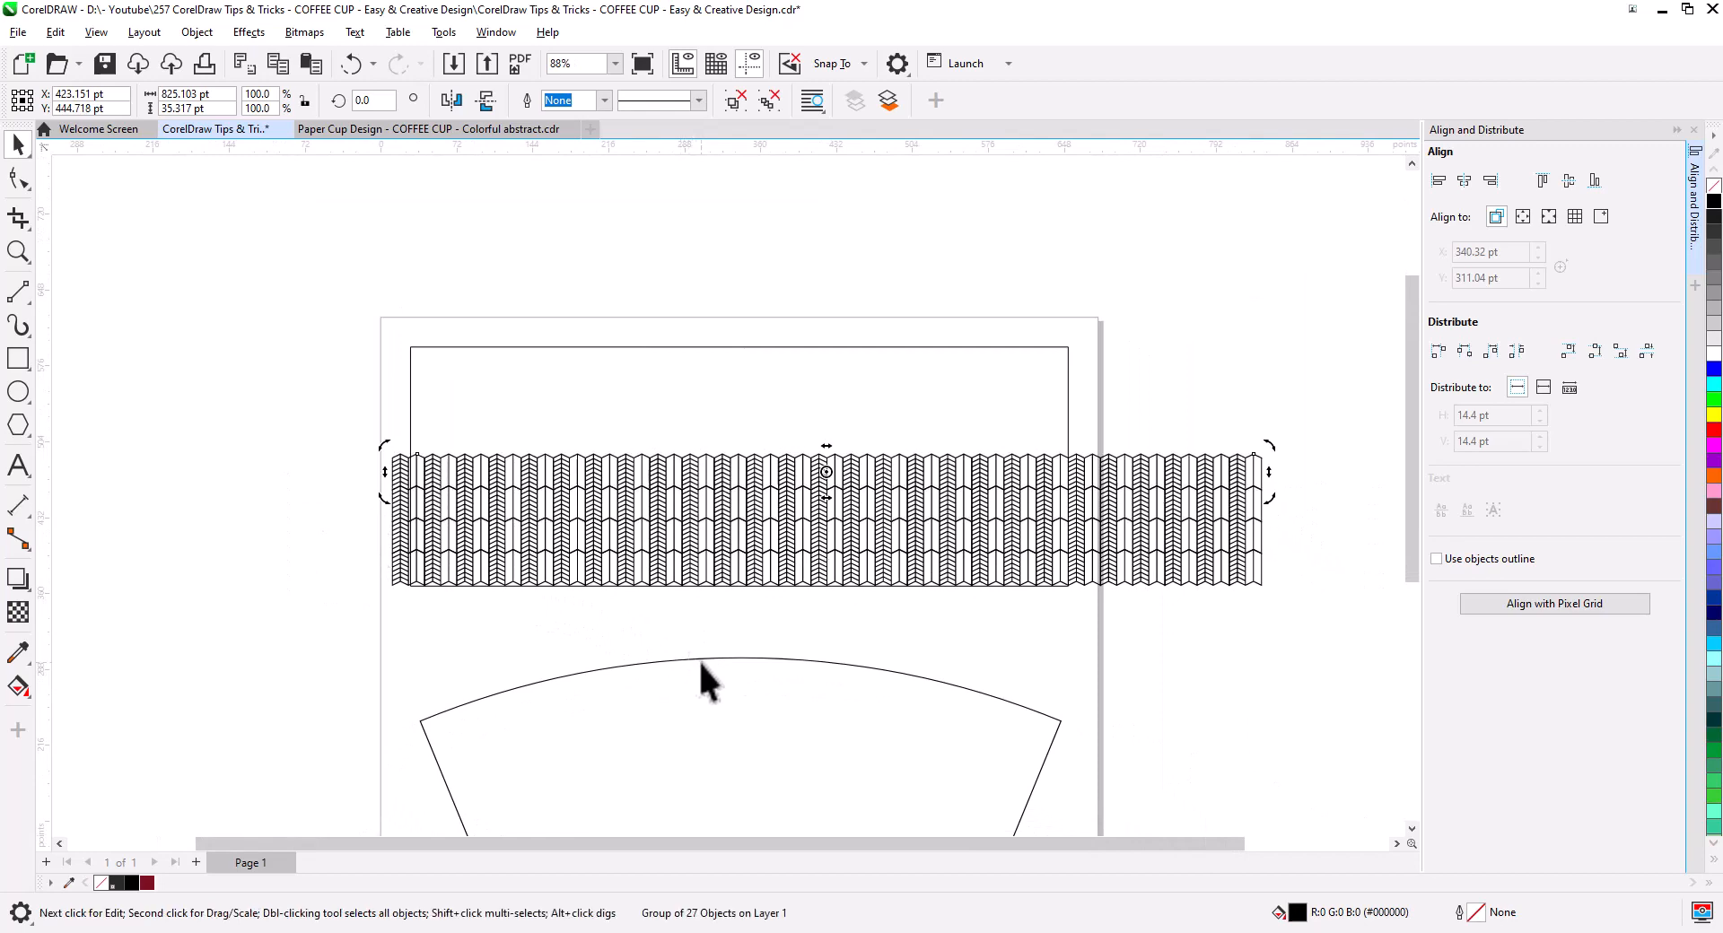
pyautogui.hotkey('ctrl', 'r')
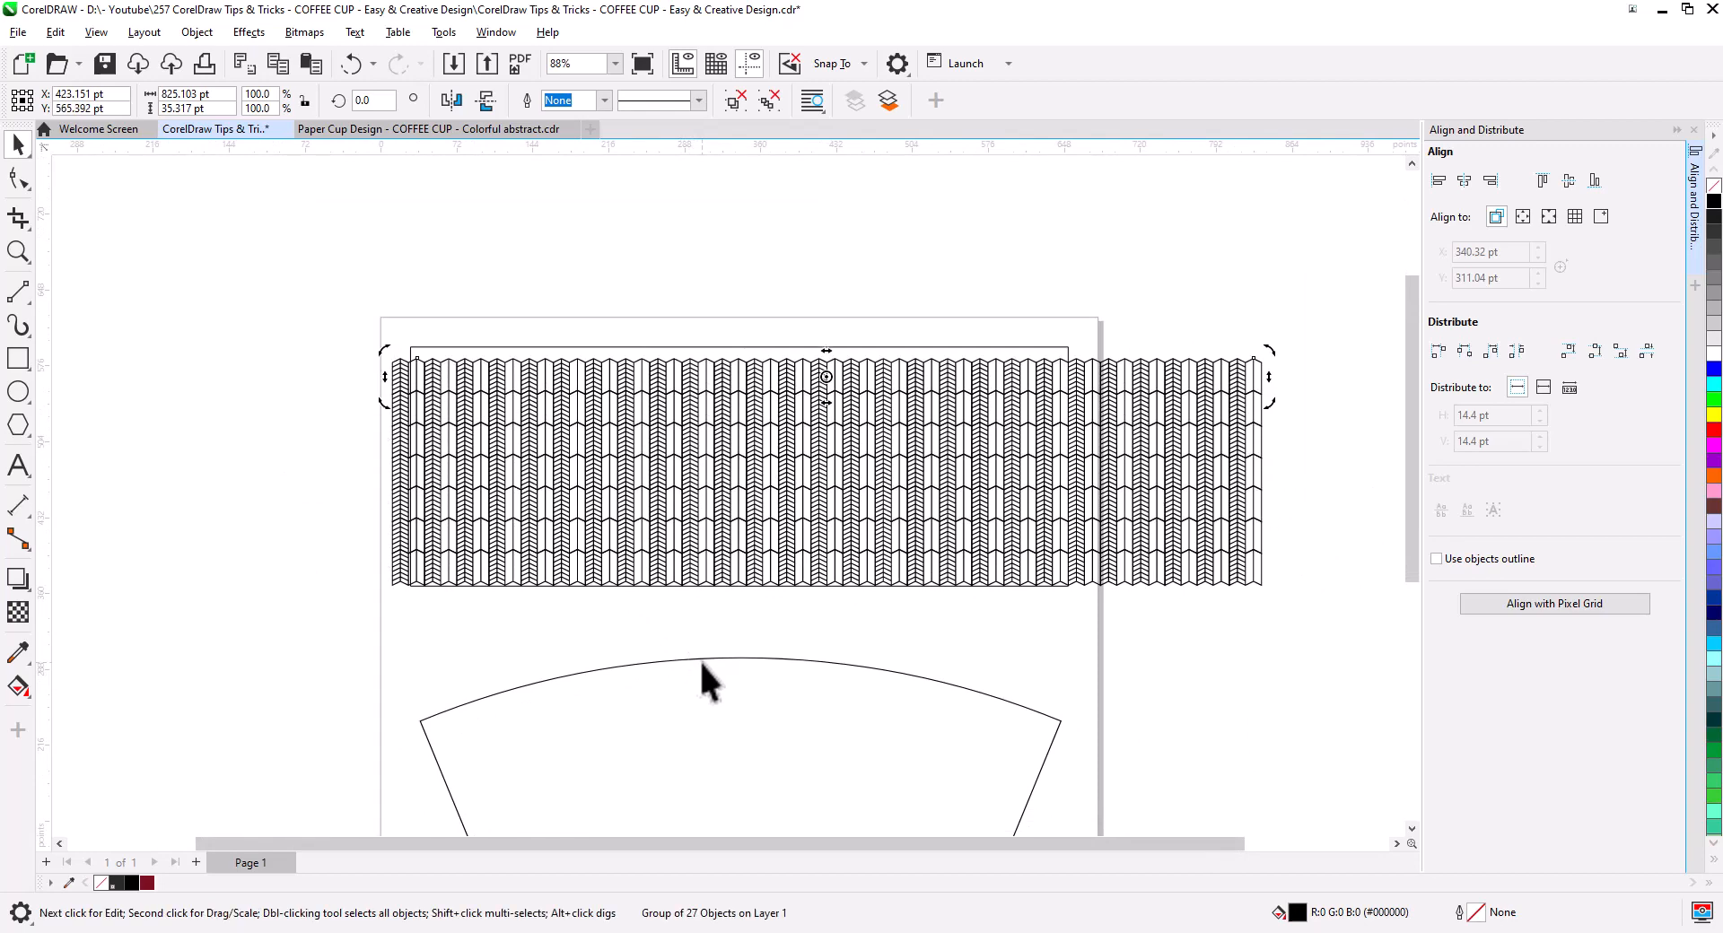
pyautogui.hotkey('ctrl', 'r')
pyautogui.click(1307, 619)
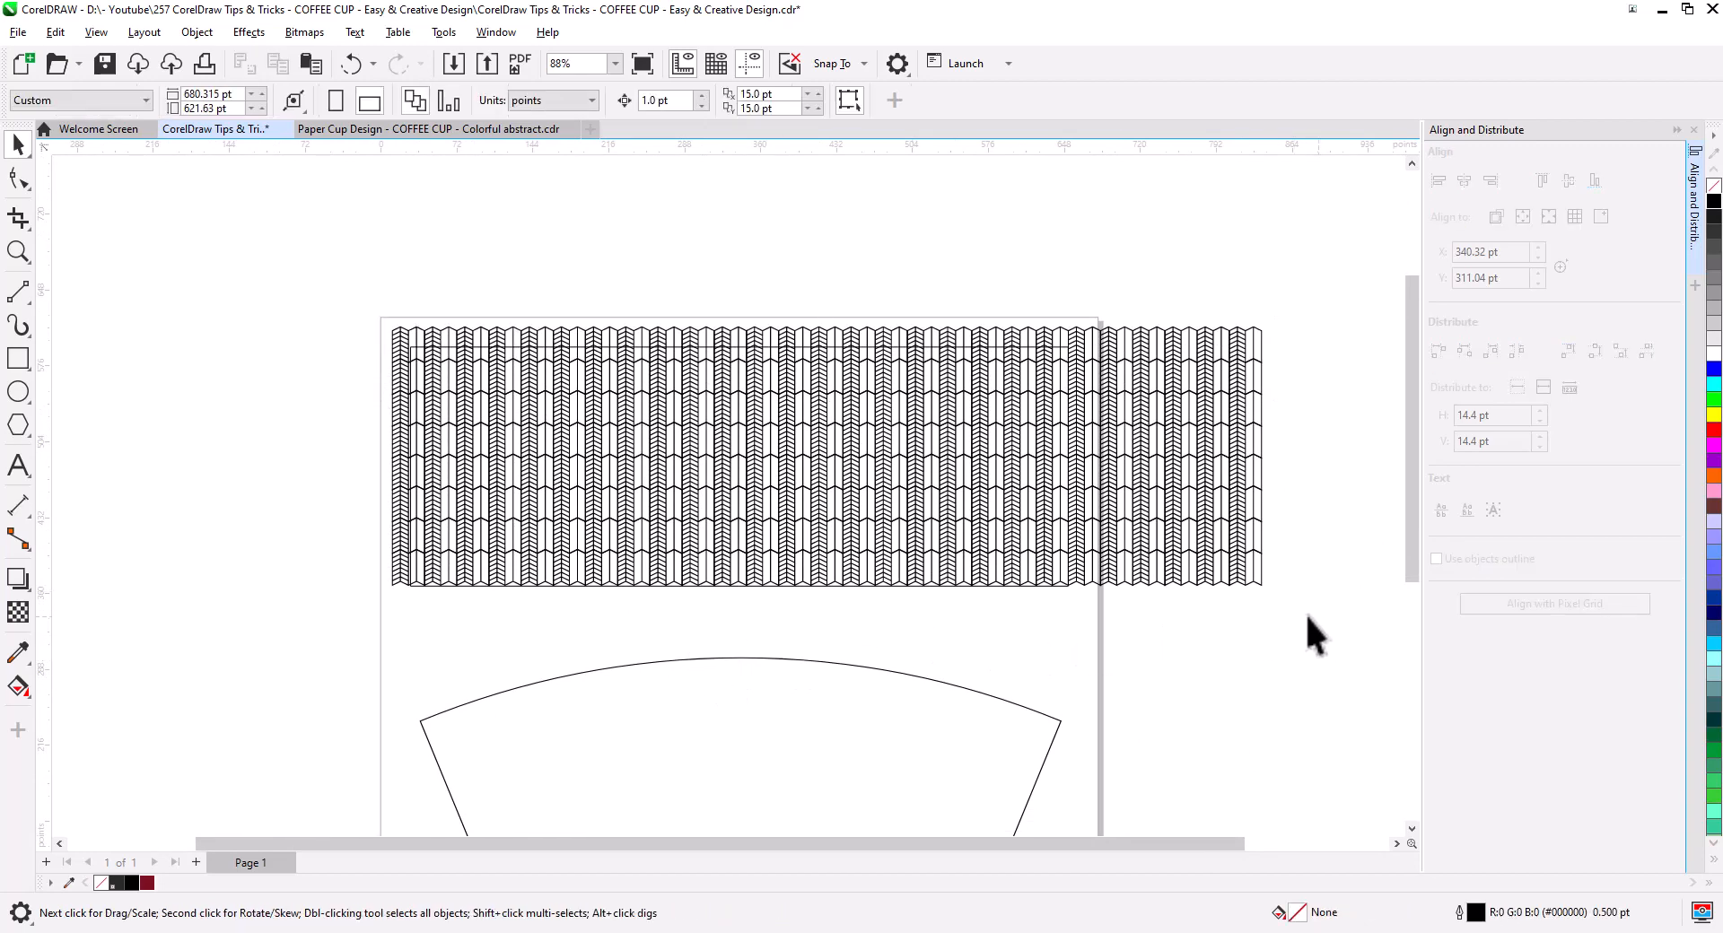
# Move all eight rows so a ladder column starts near the rectangle's left edge, and group them
pyautogui.moveTo(291, 225); pyautogui.dragTo(293, 226)
pyautogui.scroll(4, 539, 355)
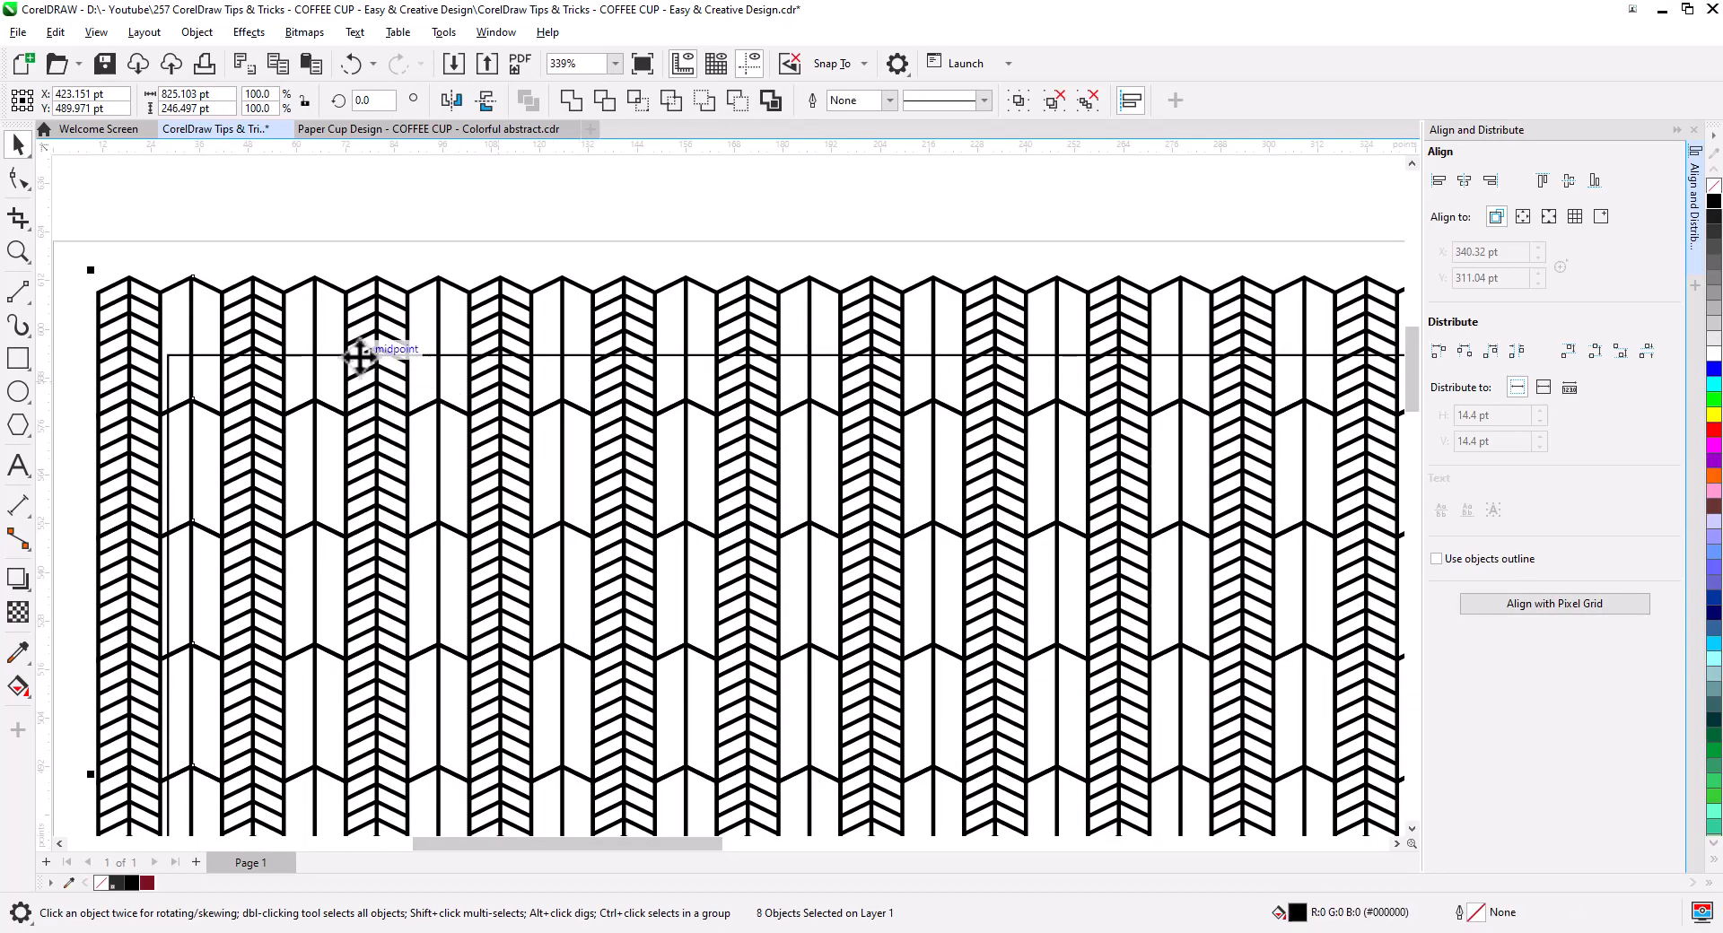
pyautogui.moveTo(314, 305); pyautogui.dragTo(270, 491)
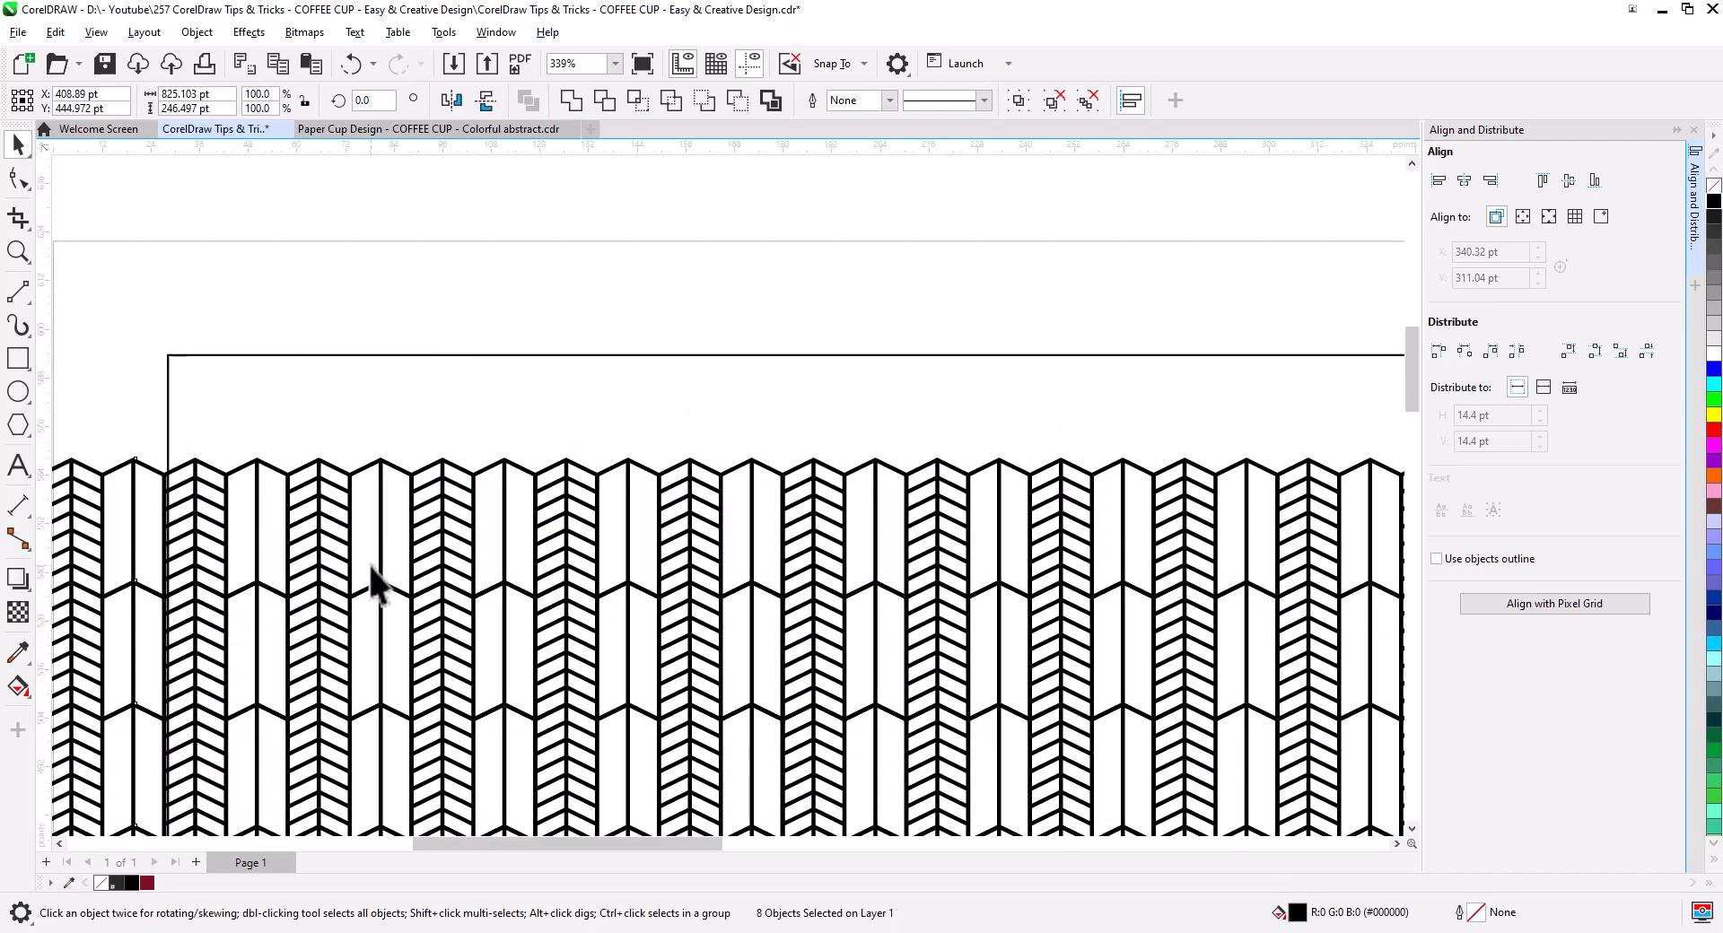
pyautogui.hotkey('ctrl', 'g')
pyautogui.scroll(-3, 492, 470)
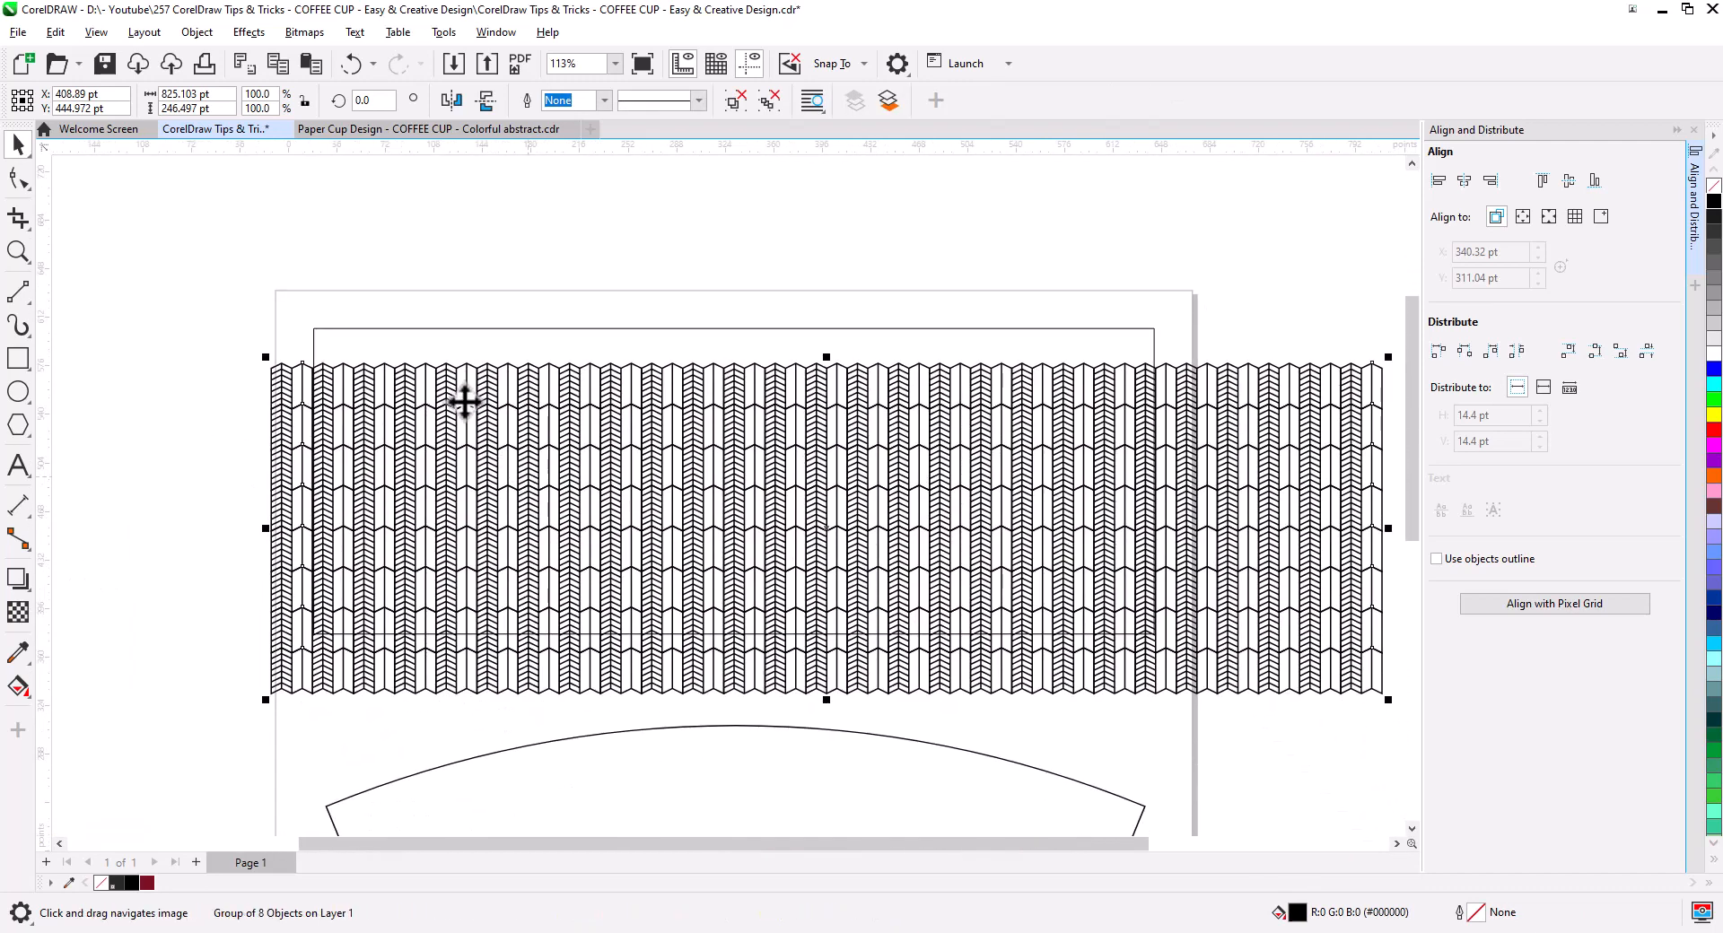
# Set the pattern group's height proportionally to the rectangle's height of 226.772 pt
pyautogui.click(424, 330)
pyautogui.click(181, 109)
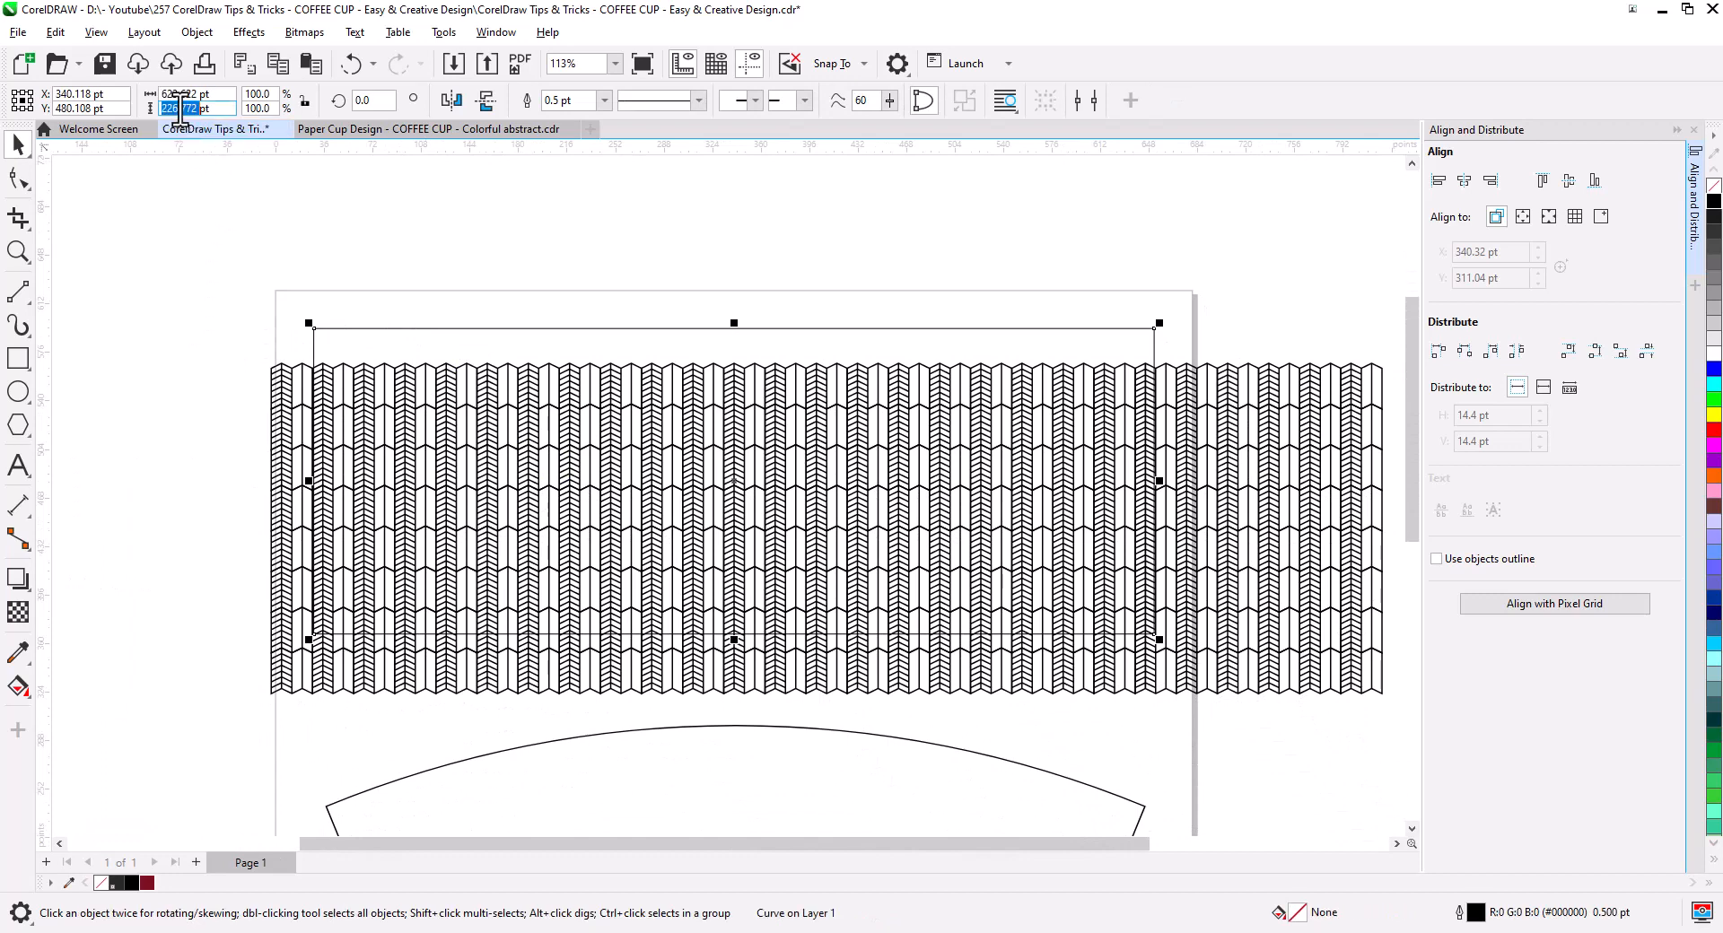
pyautogui.click(274, 414)
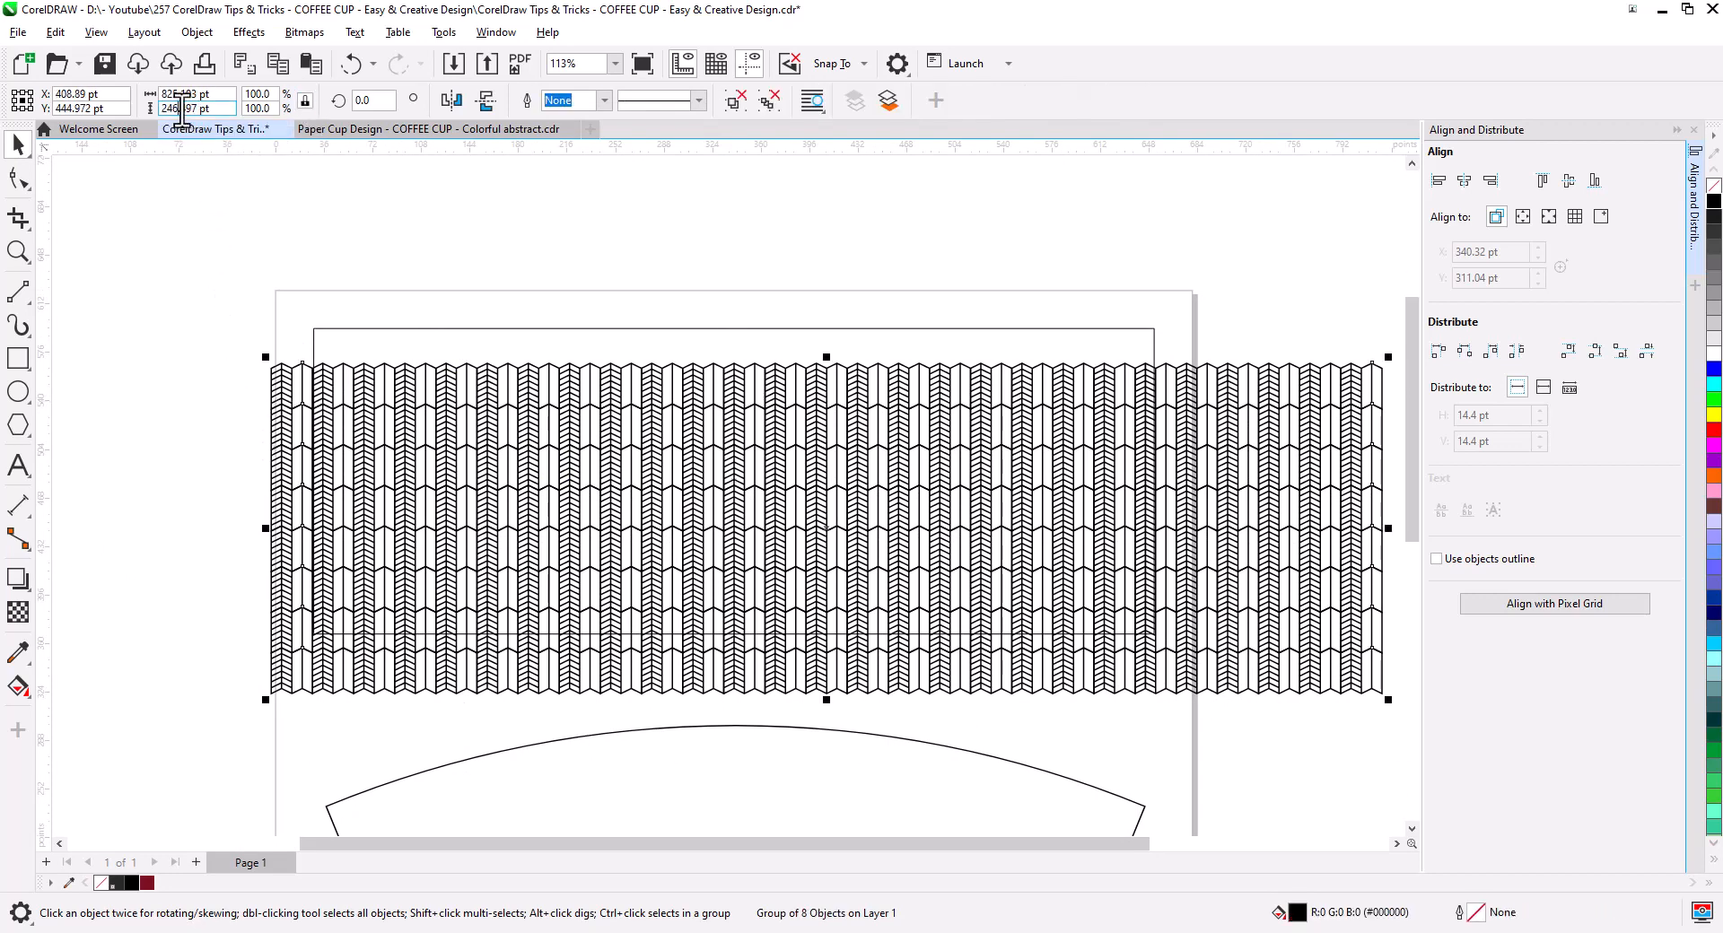
pyautogui.write('226.772')
pyautogui.press('Return')
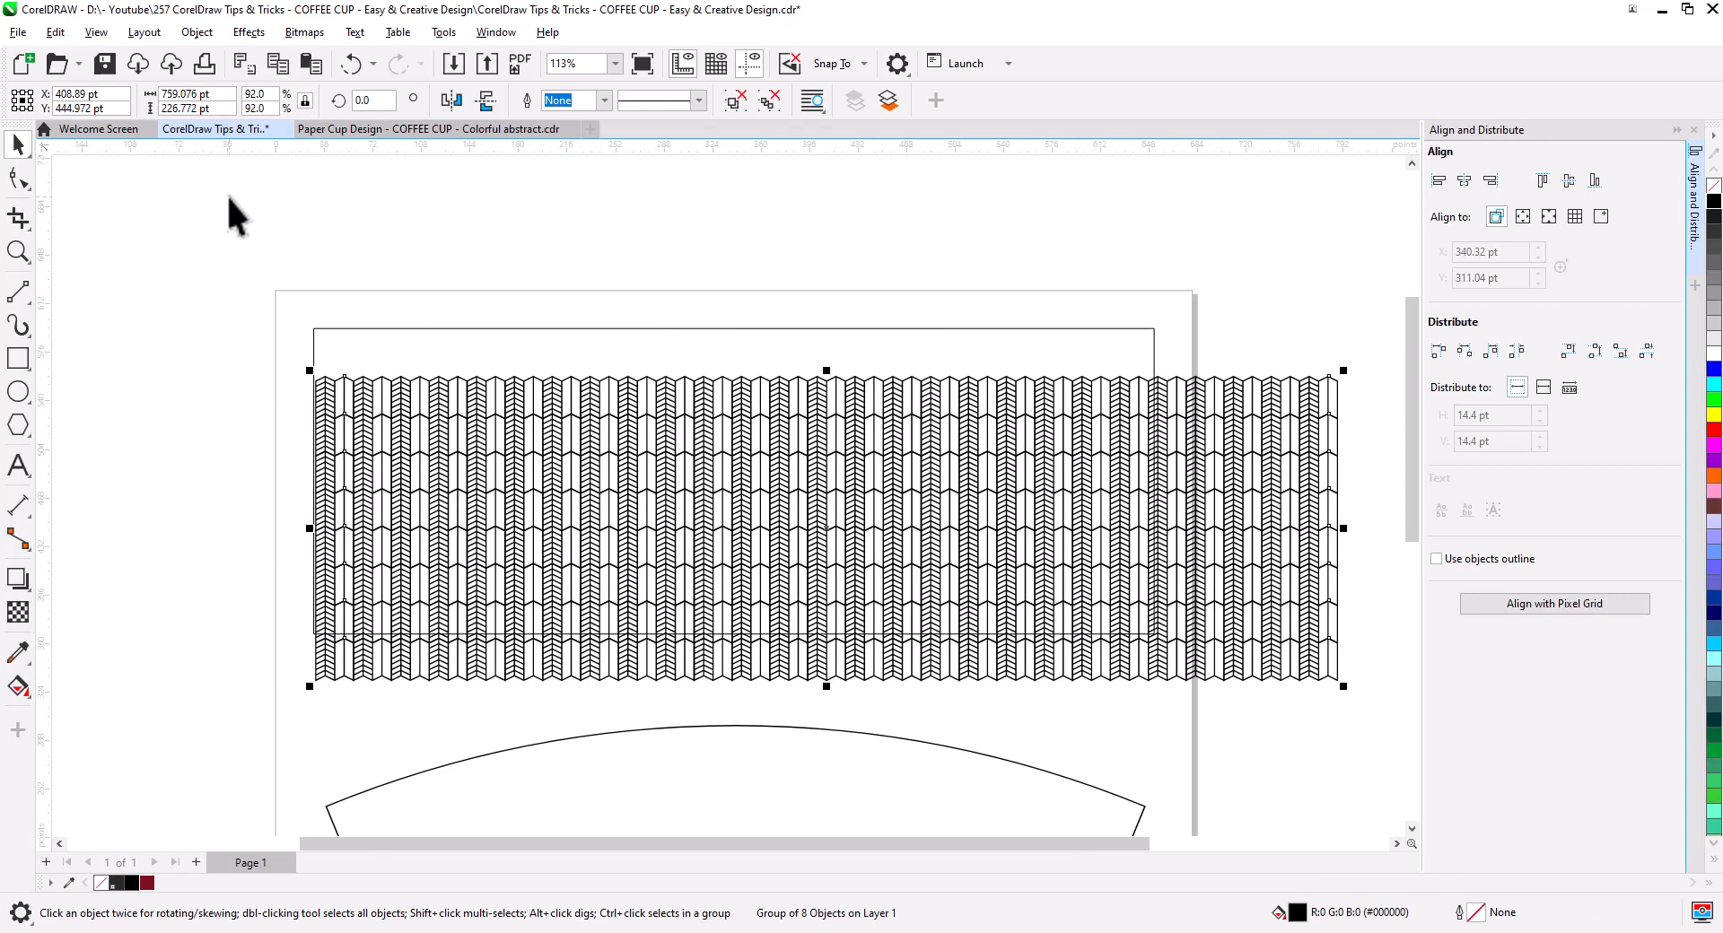
# Align the pattern group's top edge with the top edge of the rectangle
pyautogui.keyDown('shift'); pyautogui.click(396, 330); pyautogui.keyUp('shift')
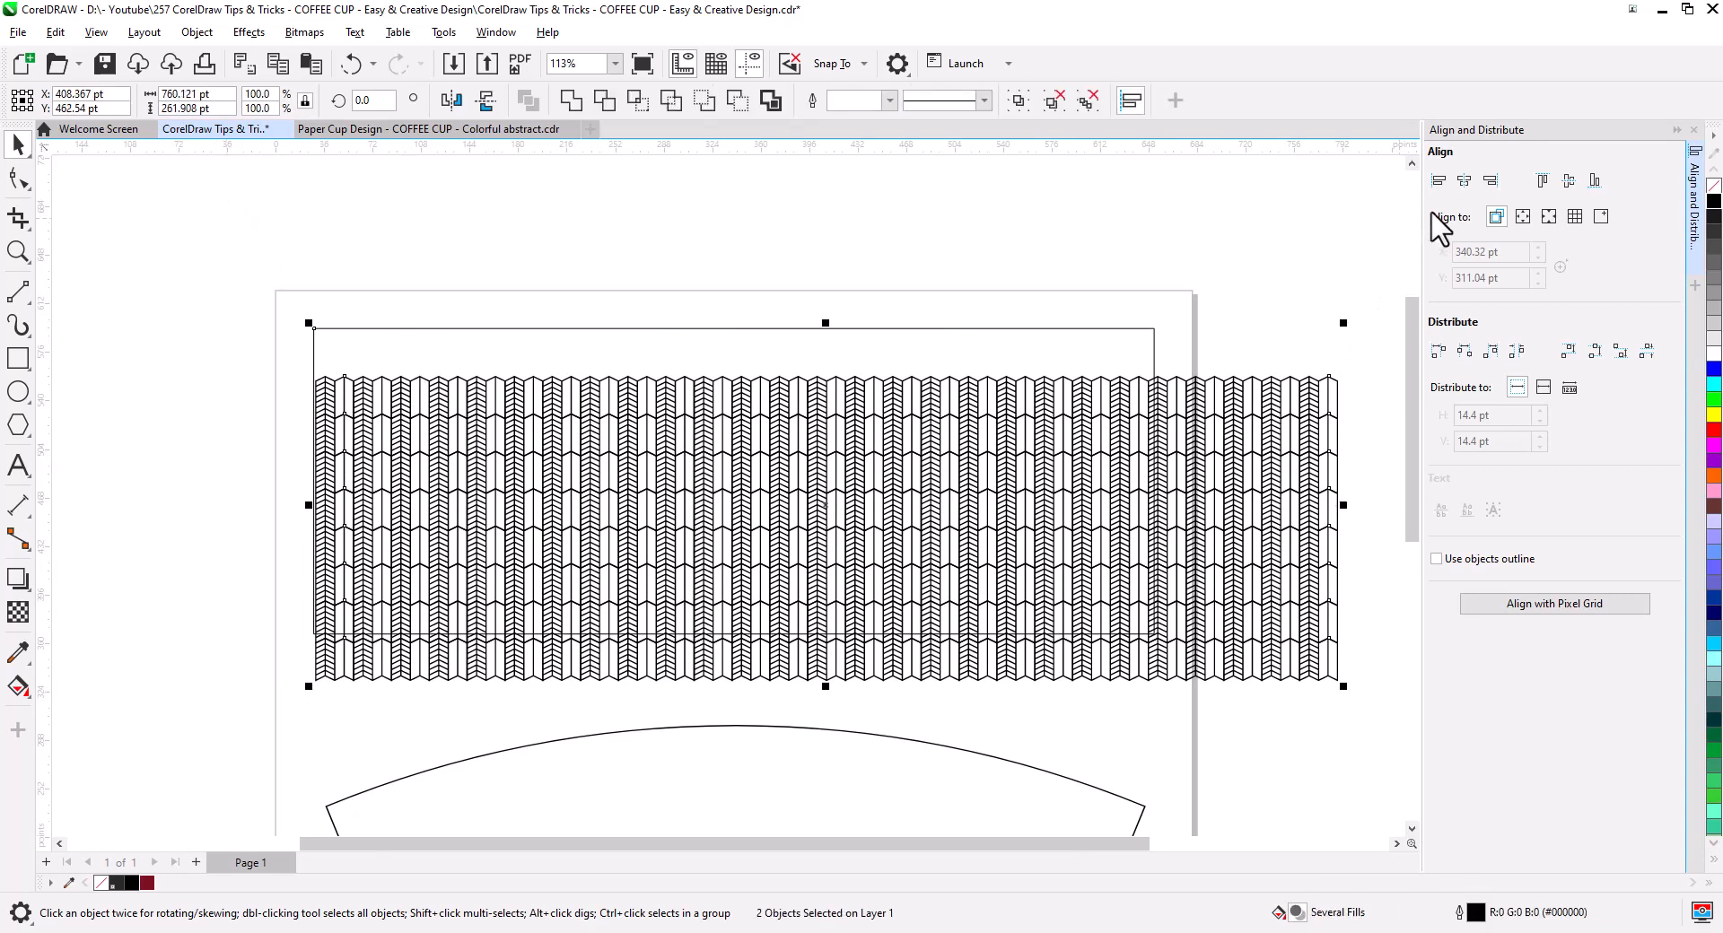
pyautogui.click(1544, 181)
pyautogui.click(1061, 253)
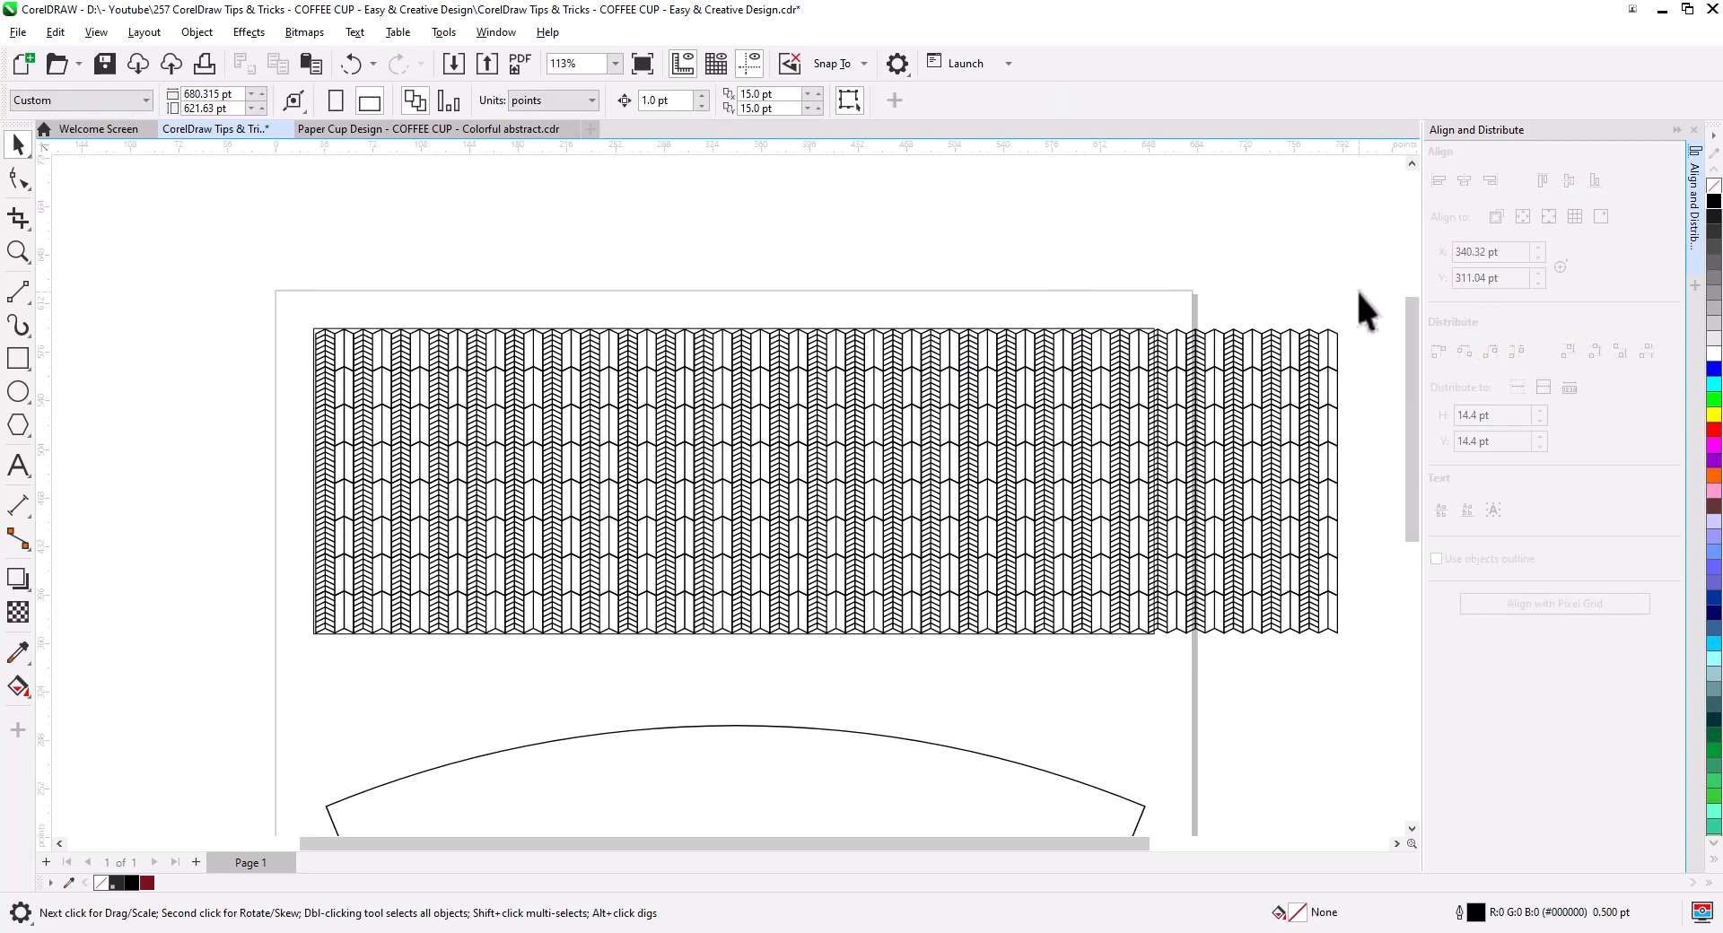
# Move the pattern group slightly left so its first vertical line meets the rectangle's left edge
pyautogui.click(1185, 489)
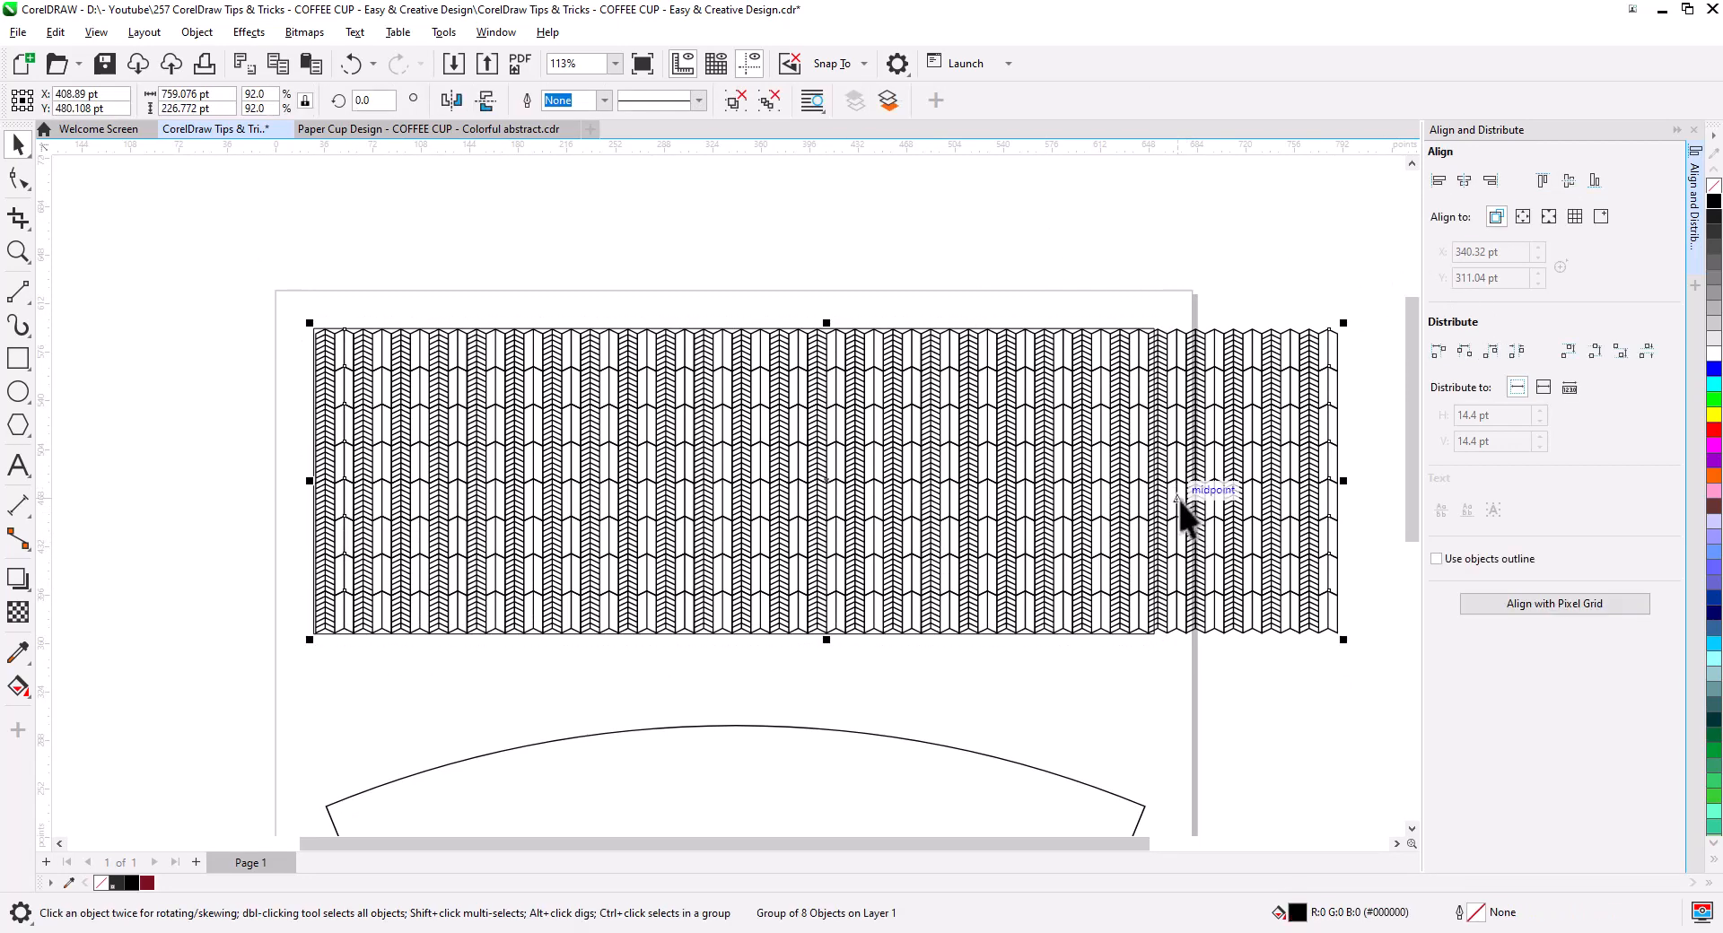
pyautogui.scroll(5, 311, 519)
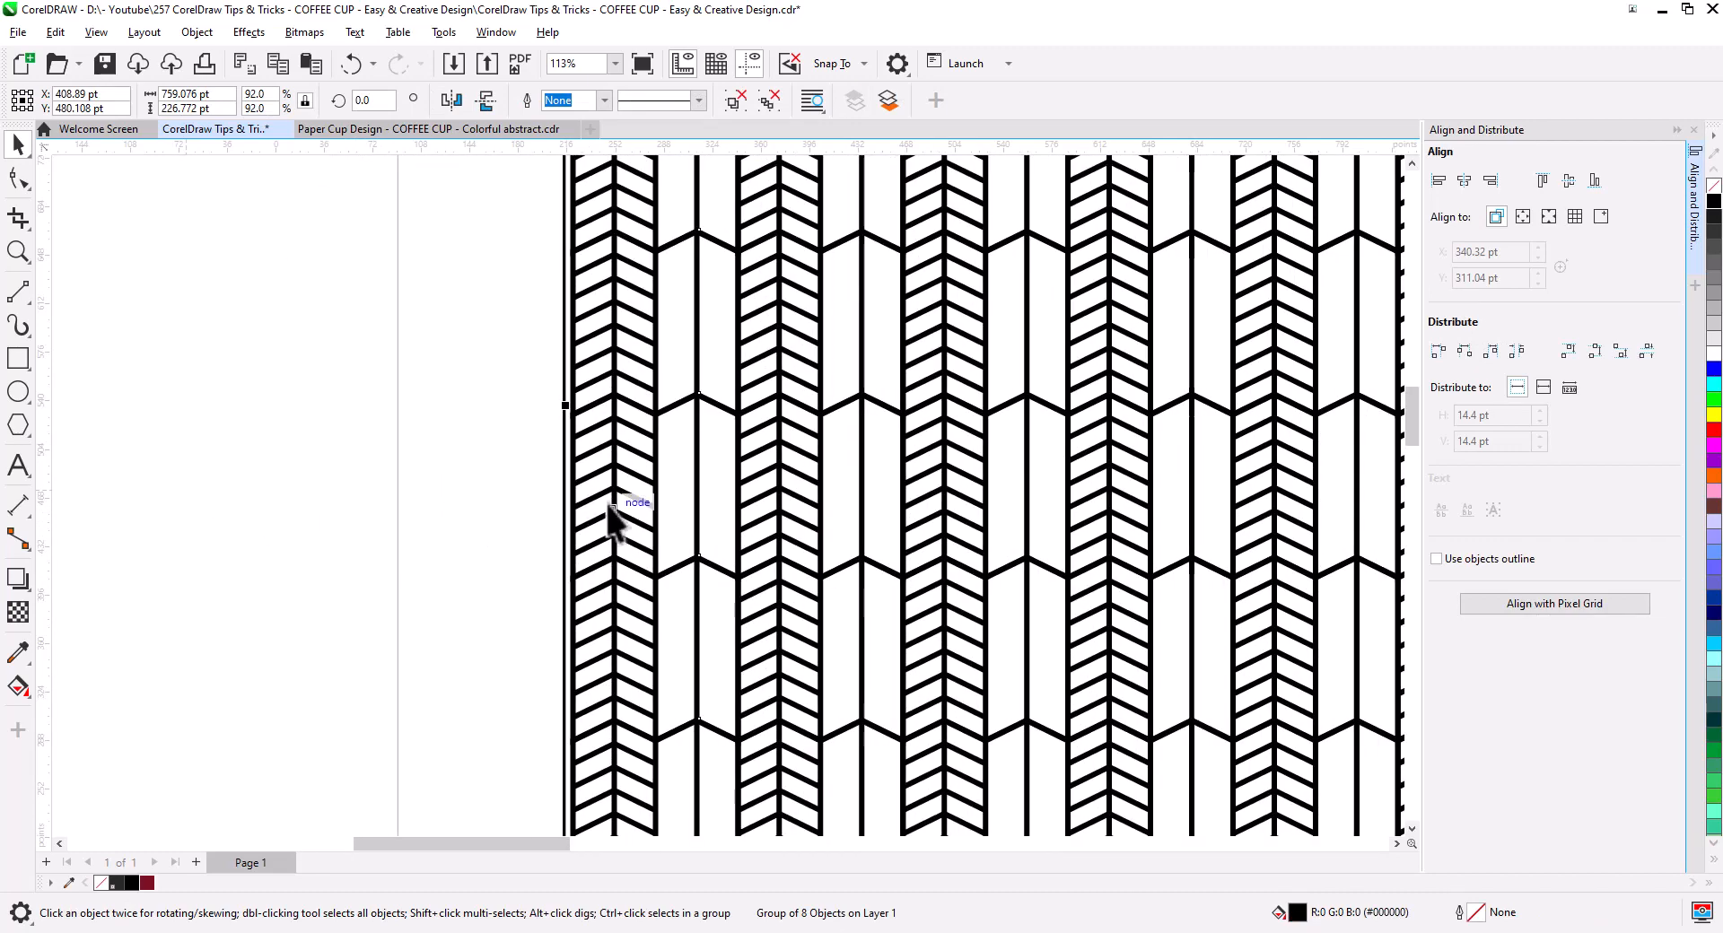
pyautogui.scroll(4, 563, 498)
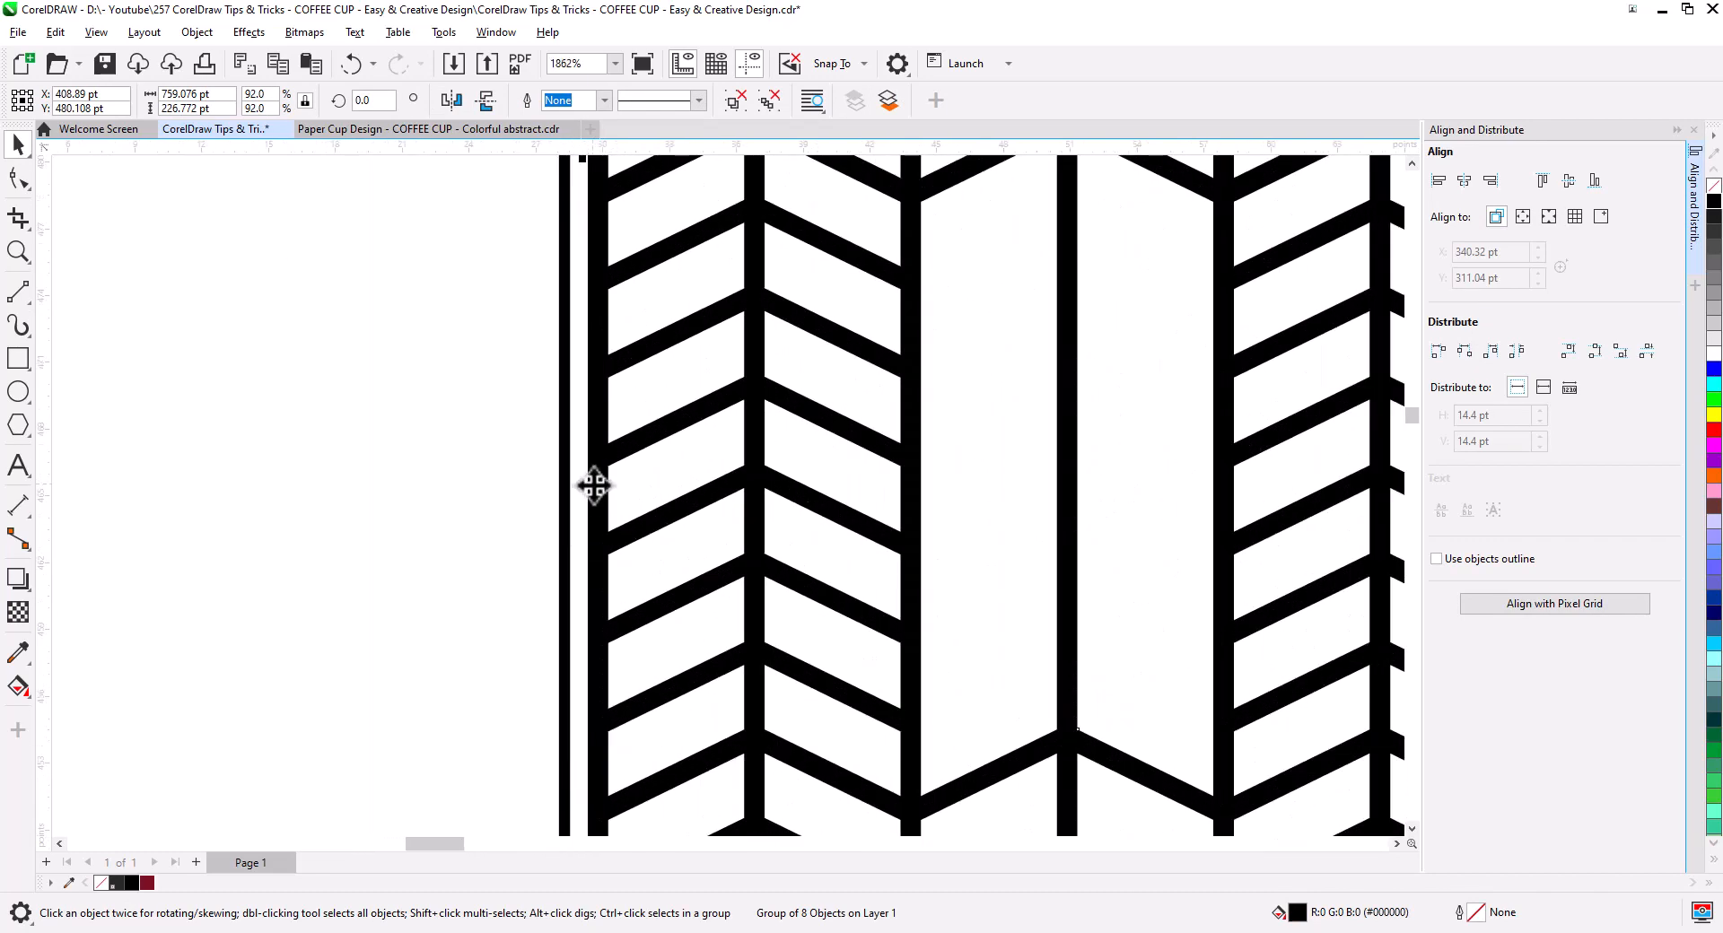
pyautogui.moveTo(594, 484); pyautogui.dragTo(575, 499)
pyautogui.scroll(-5, 985, 567)
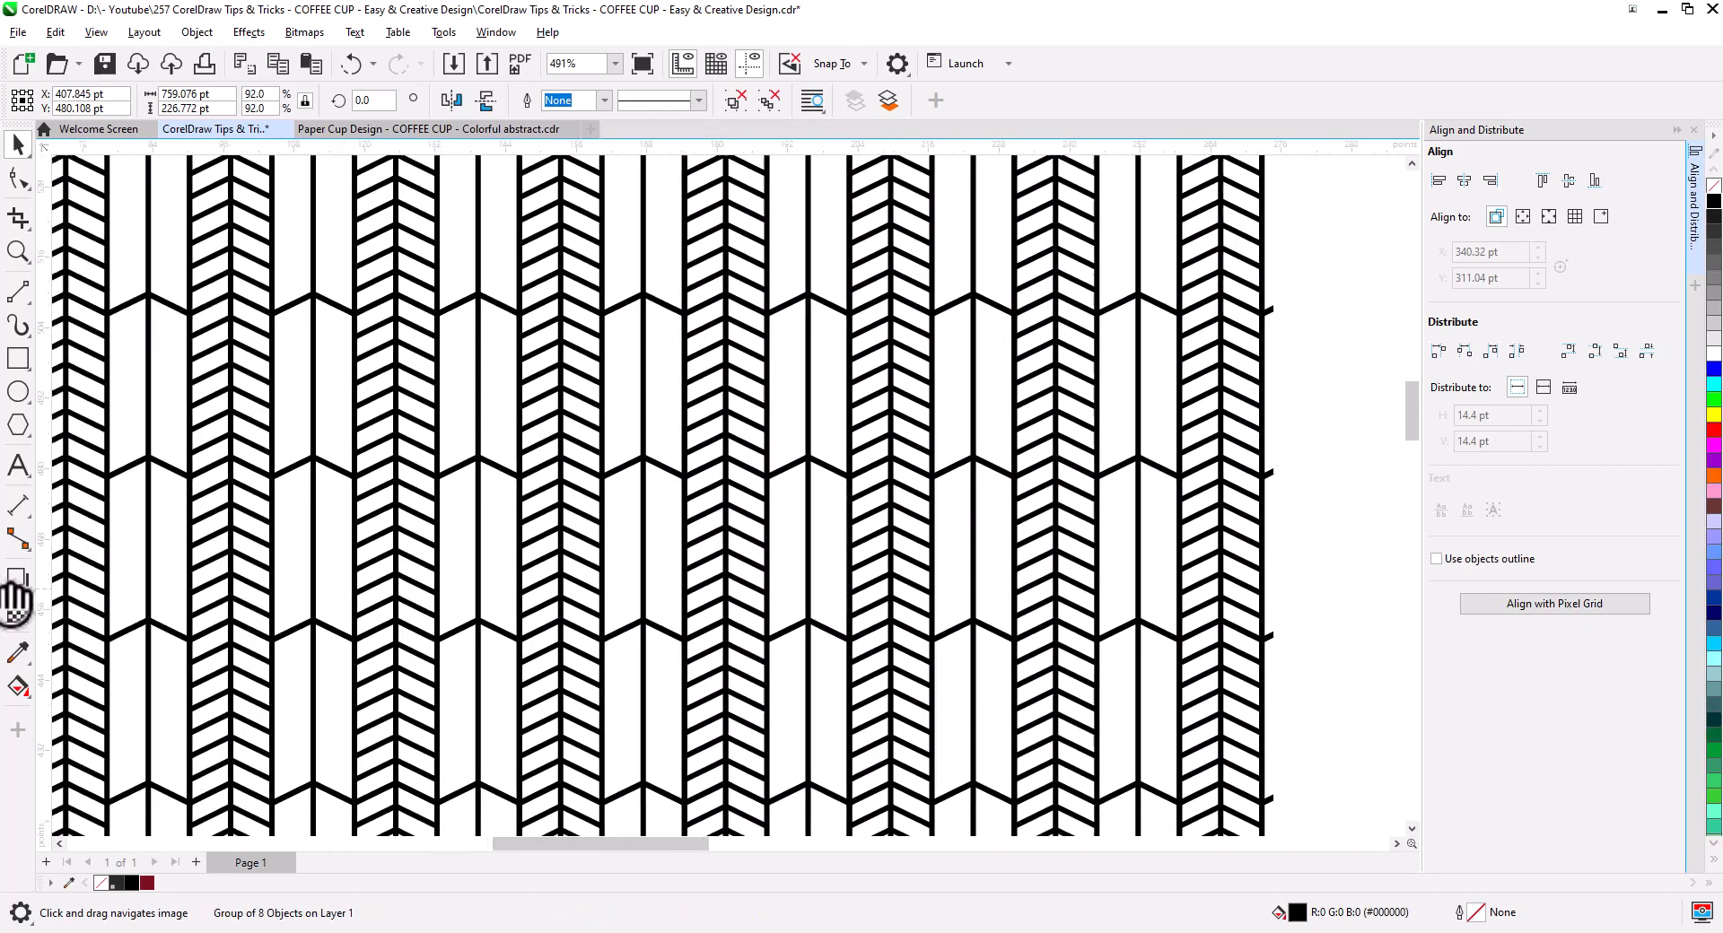
# Narrow the pattern group from its right side to about 751 pt wide to fit its columns to the rectangle's right edge
pyautogui.scroll(-3, 799, 580)
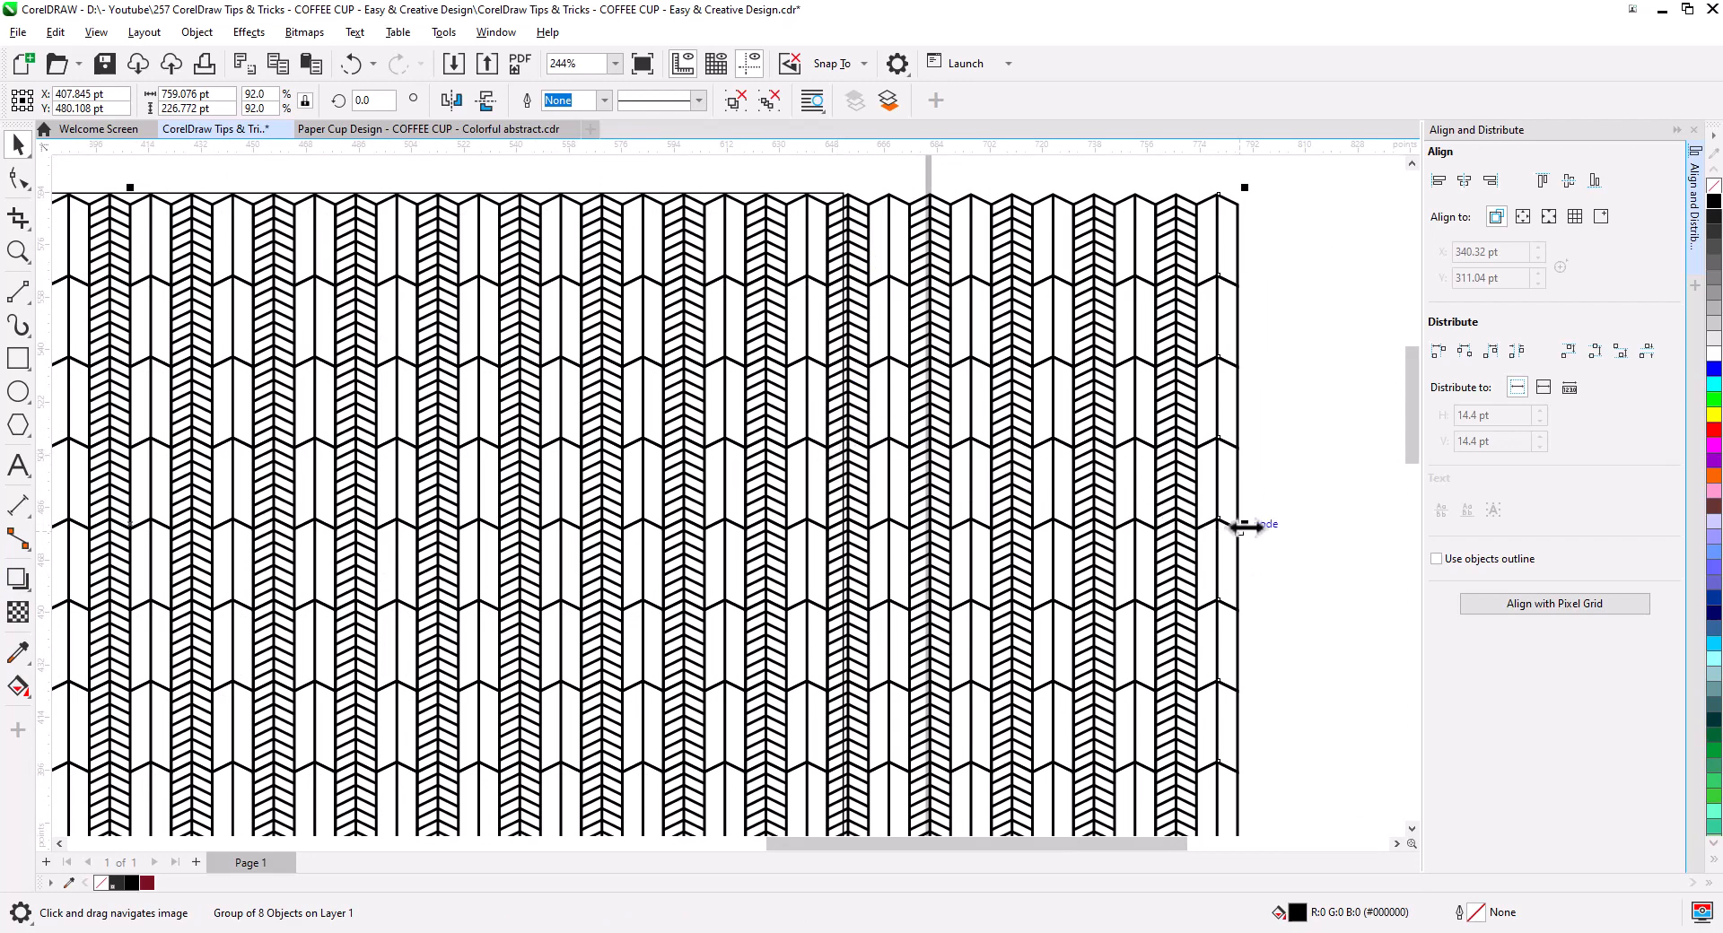
pyautogui.moveTo(1243, 528); pyautogui.dragTo(1221, 530)
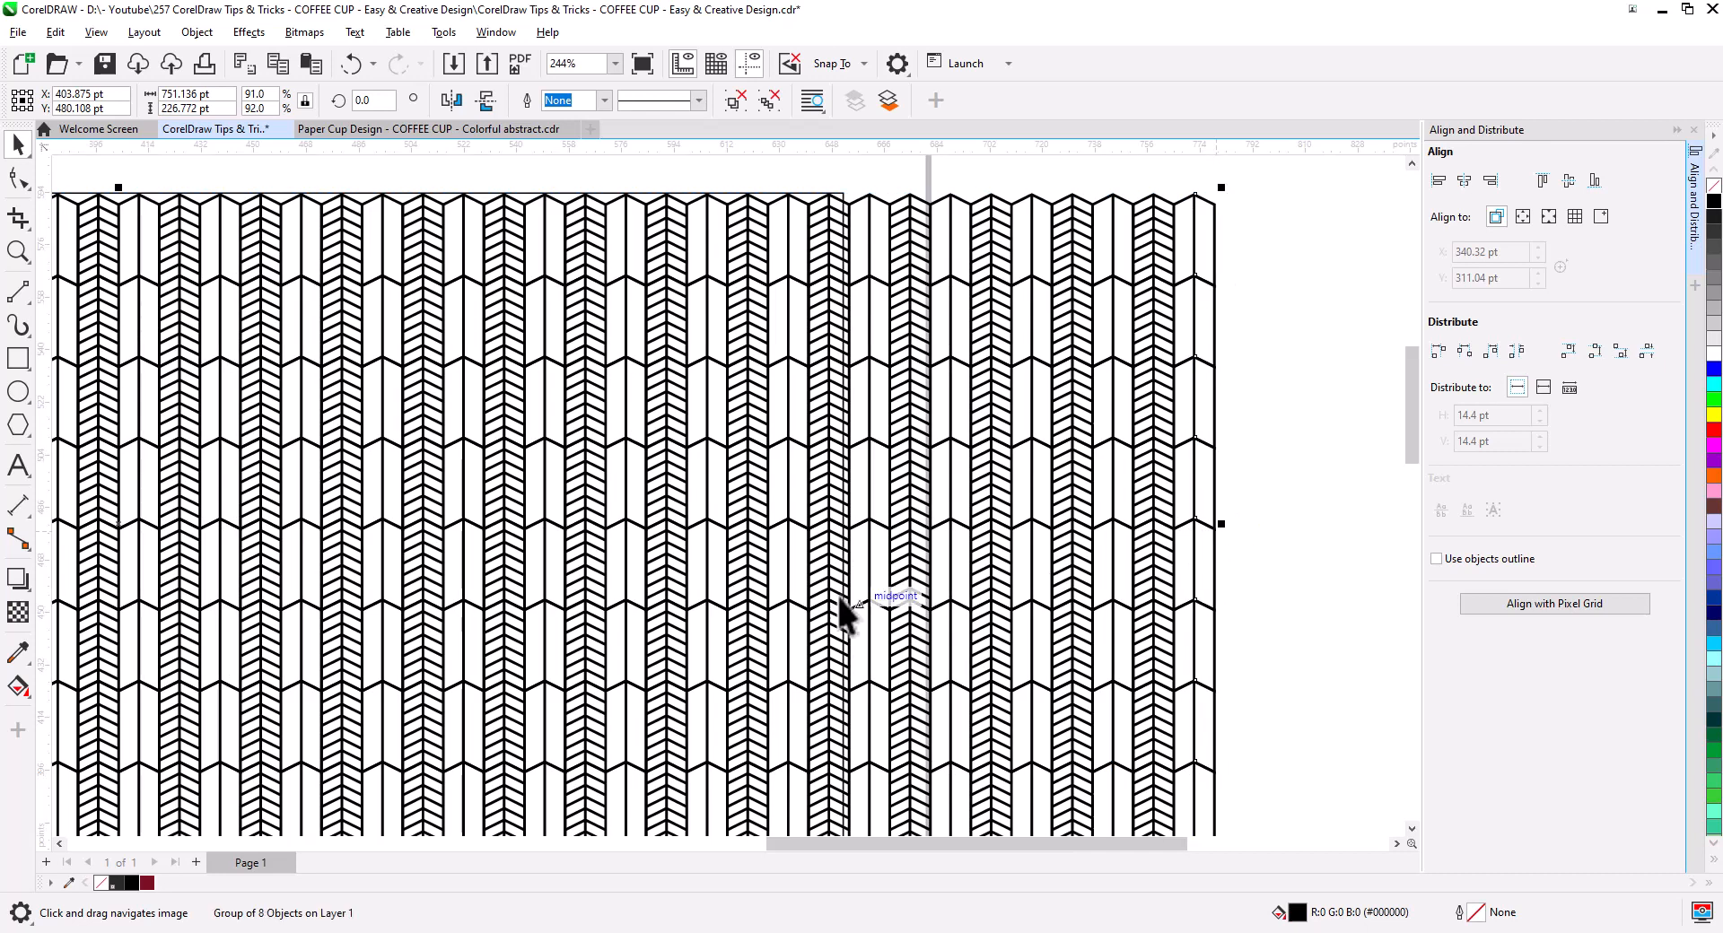
pyautogui.click(810, 195)
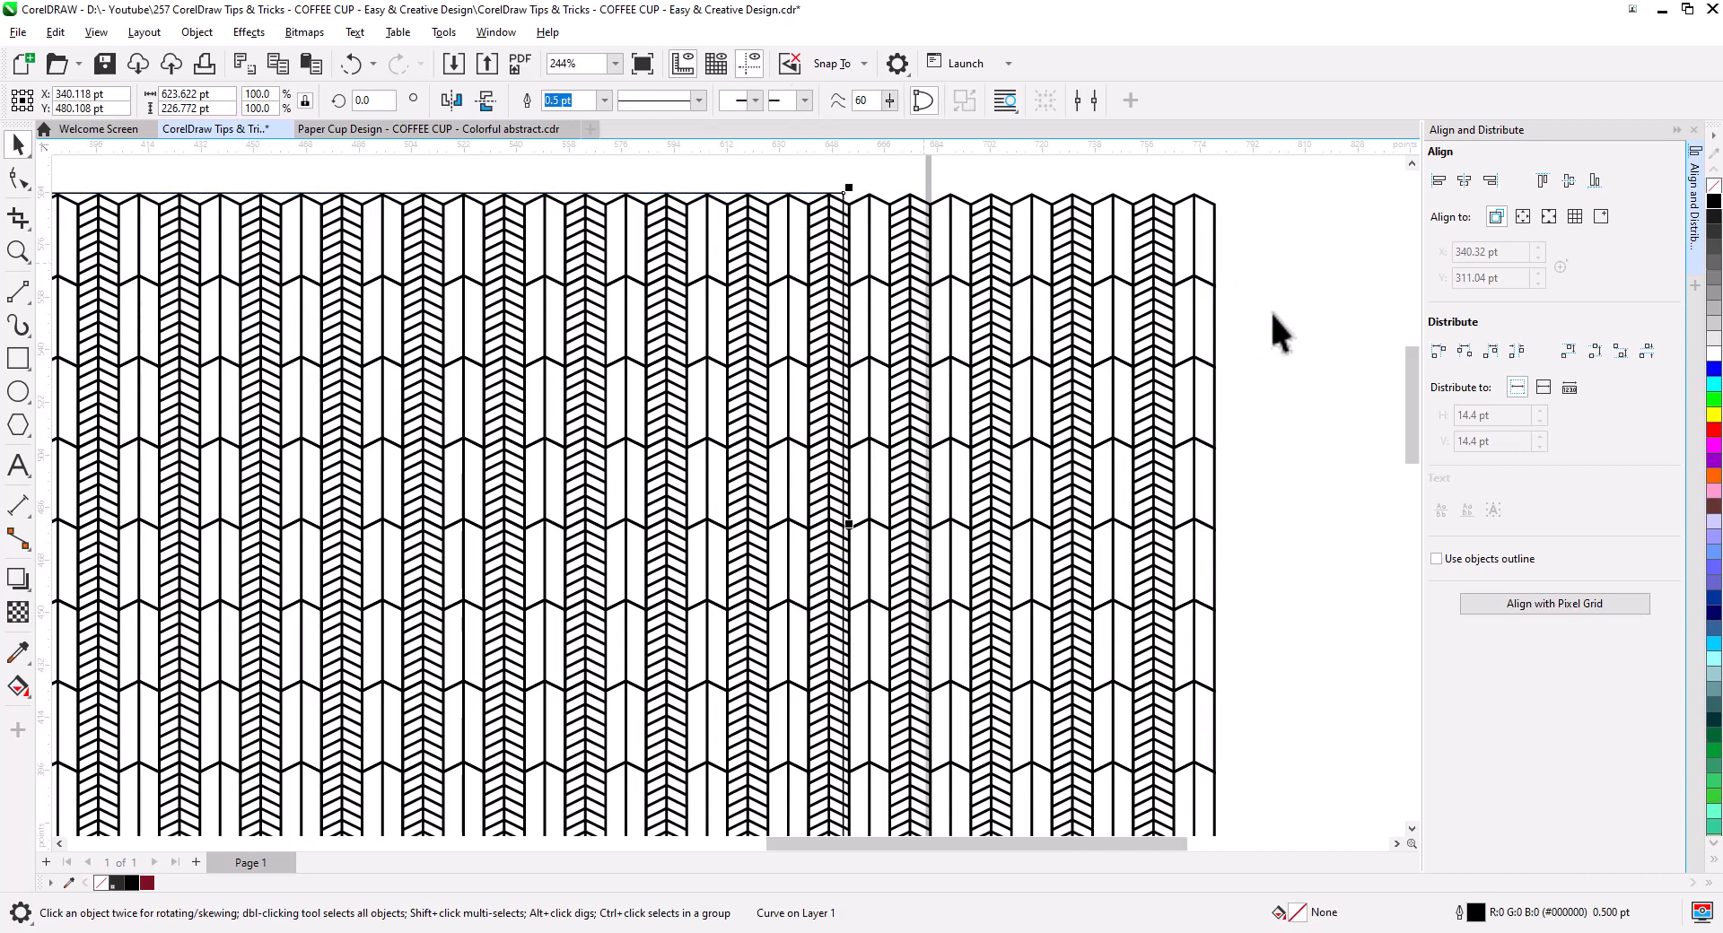
# Fill the large rectangle red and narrow the pattern group from its right side to about 748.5 pt wide, matching its columns to the rectangle's edge
pyautogui.click(1714, 430)
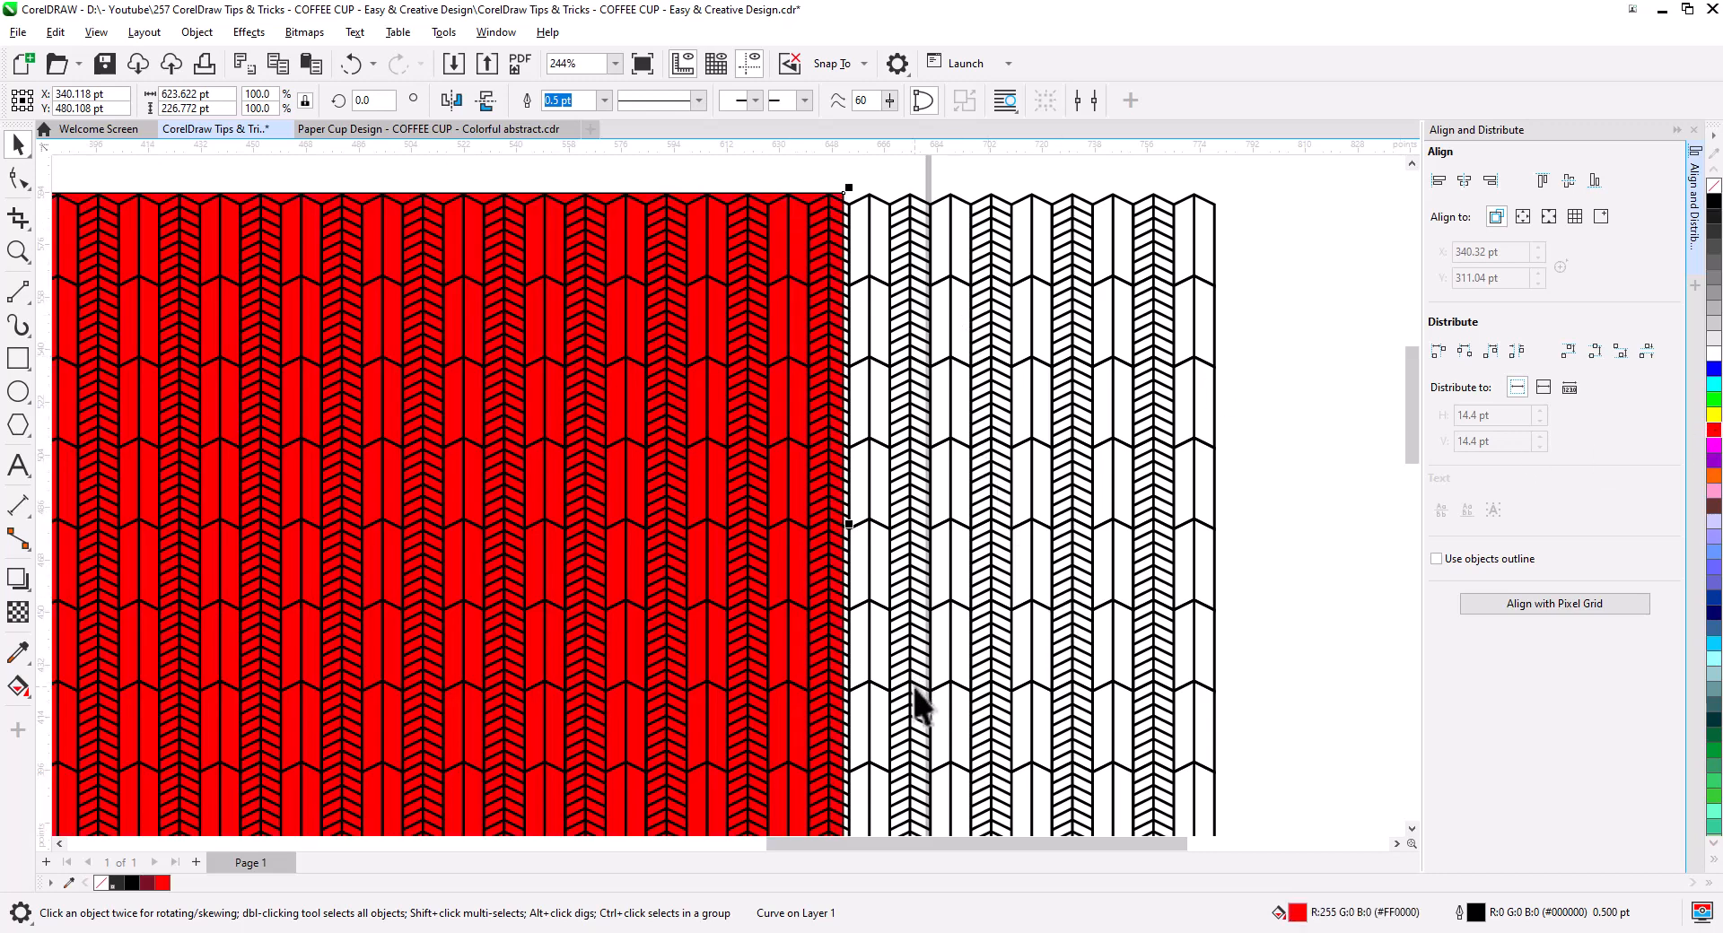
pyautogui.scroll(3, 920, 705)
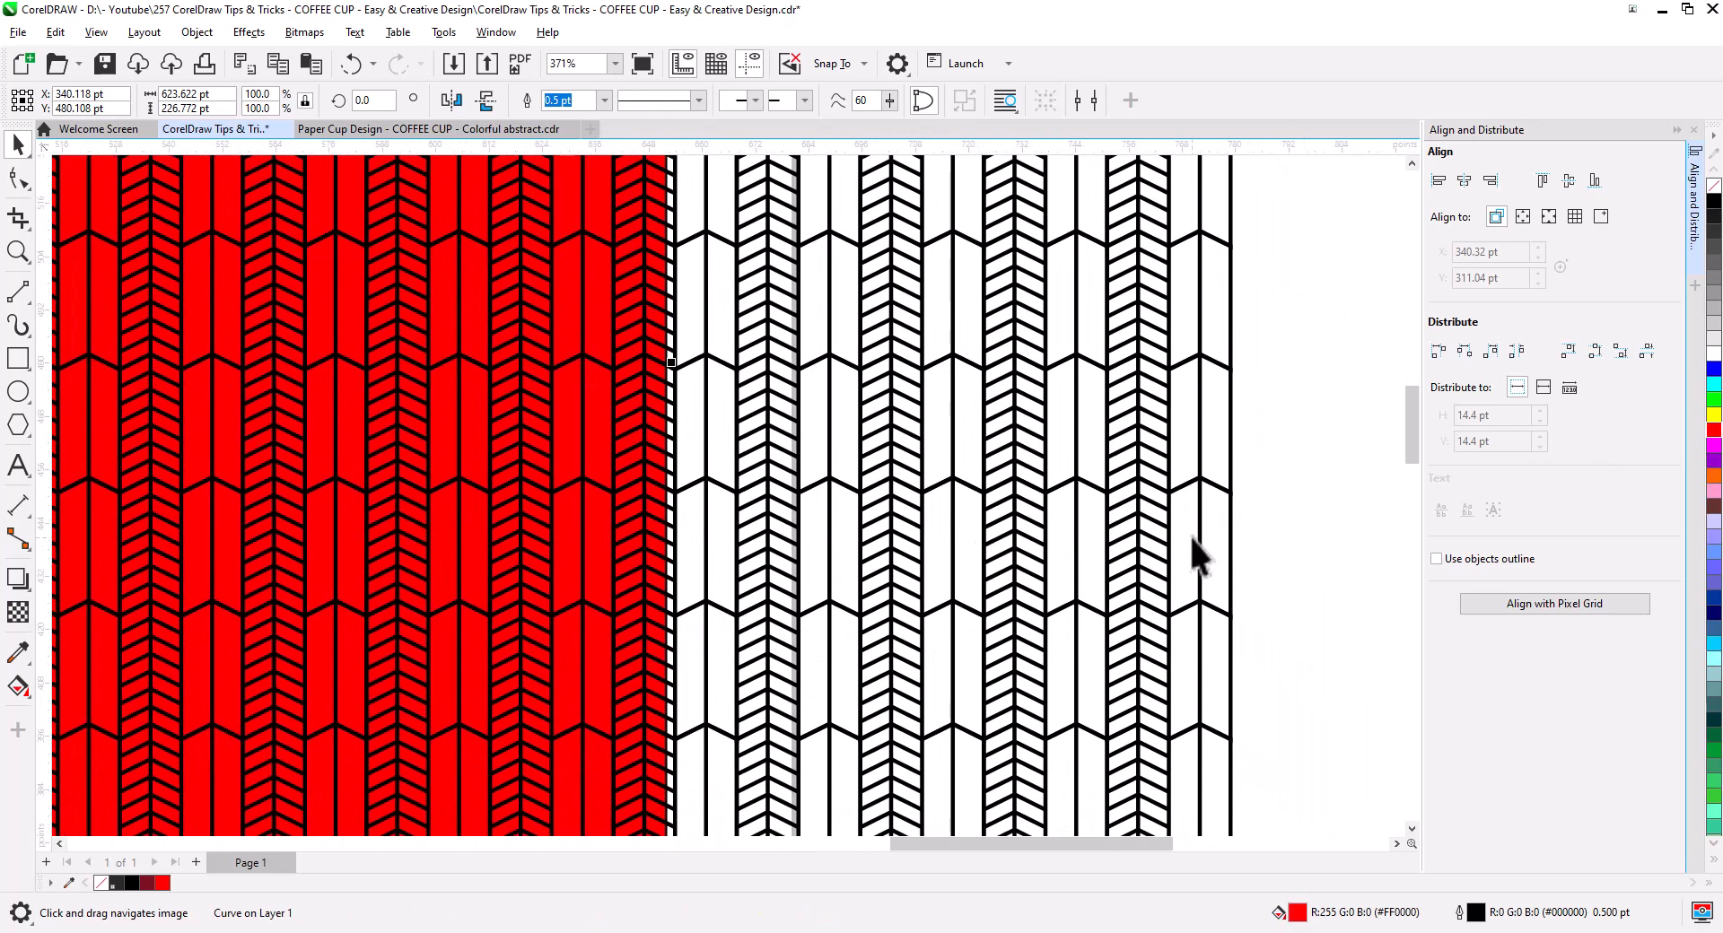
pyautogui.click(1219, 499)
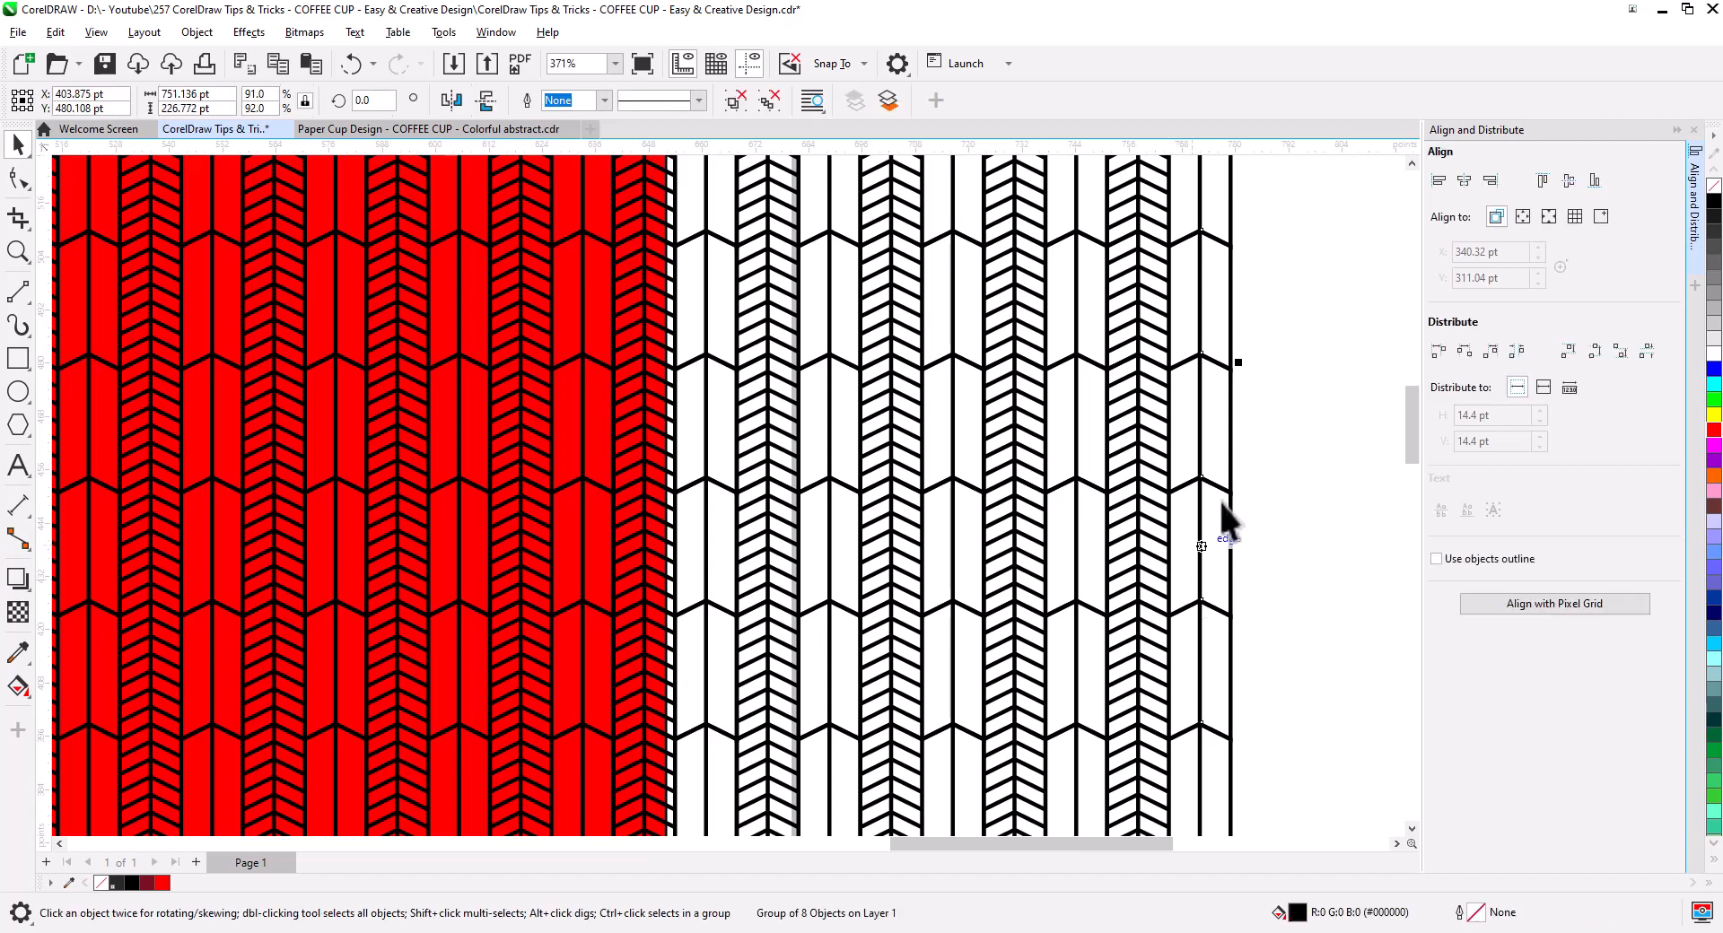
pyautogui.moveTo(1242, 363); pyautogui.dragTo(1230, 367)
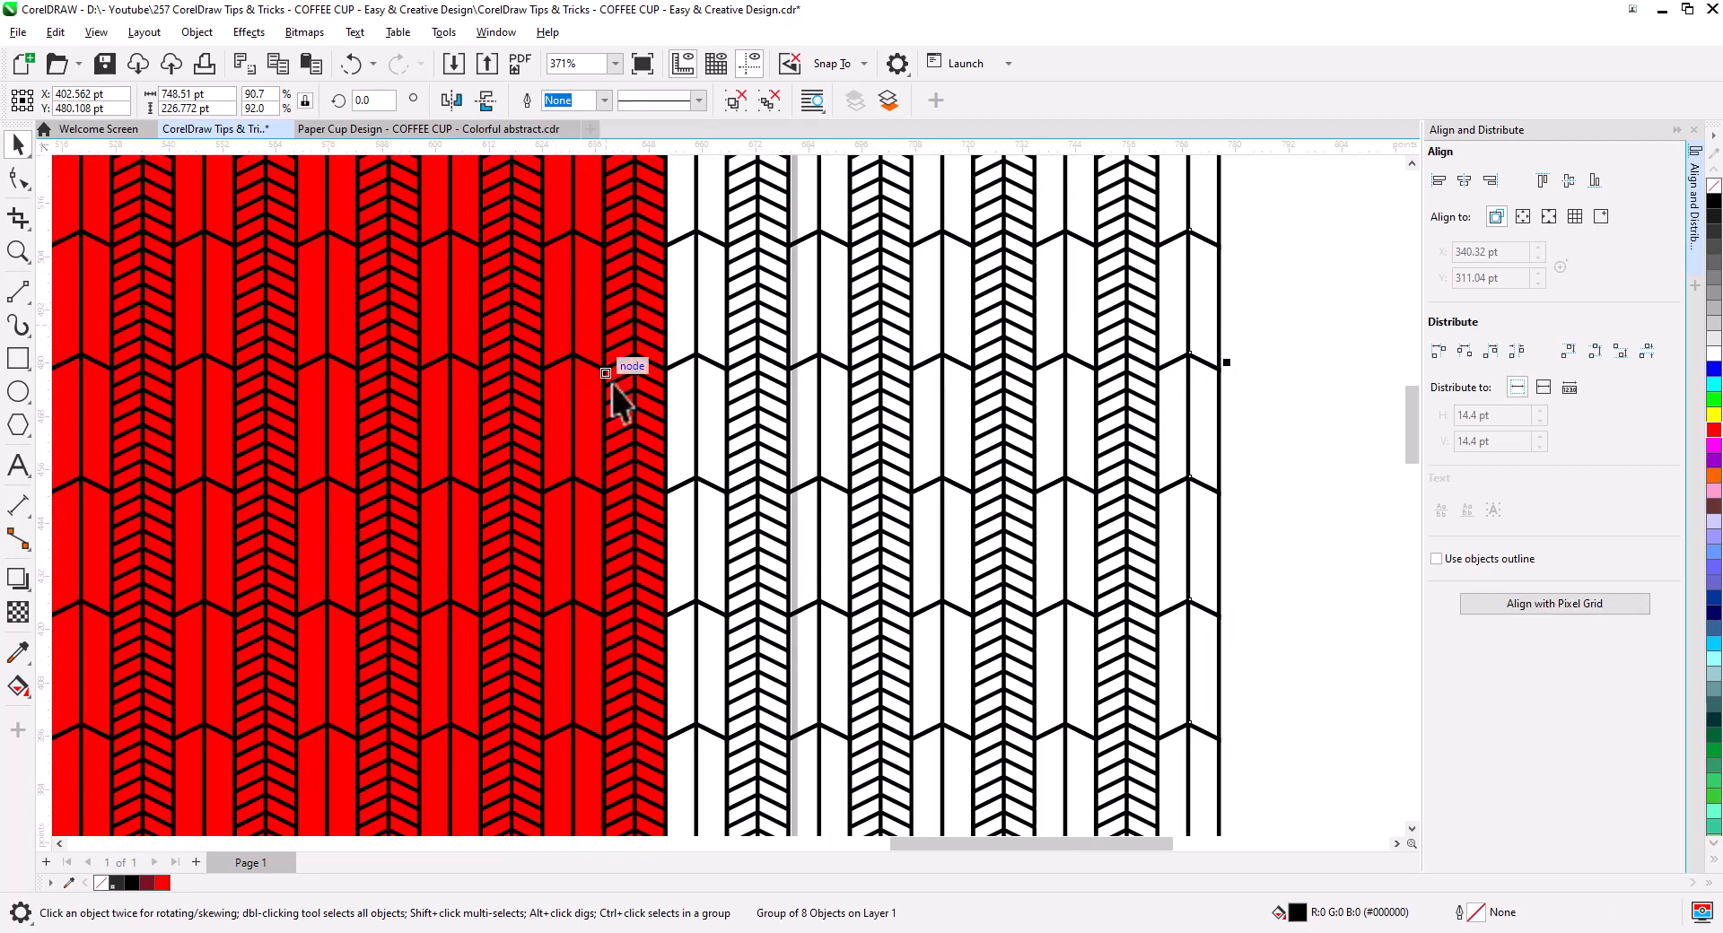
pyautogui.scroll(-2, 685, 484)
pyautogui.scroll(-2, 683, 473)
pyautogui.moveTo(693, 523); pyautogui.dragTo(1058, 530)
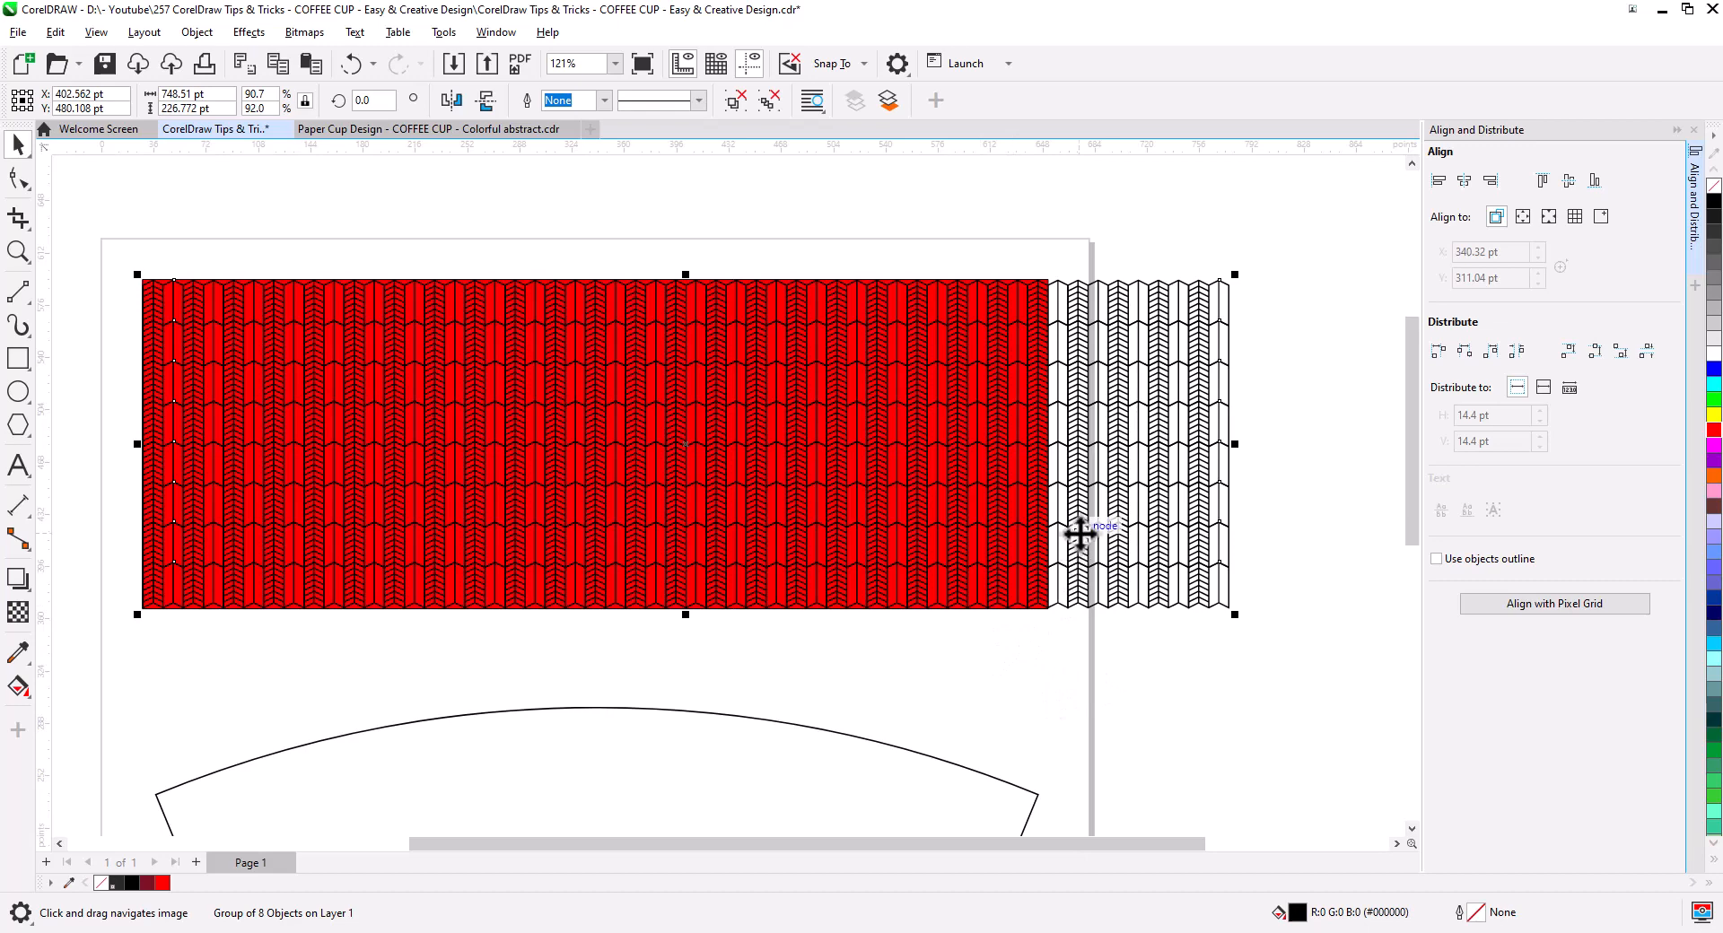
pyautogui.click(683, 700)
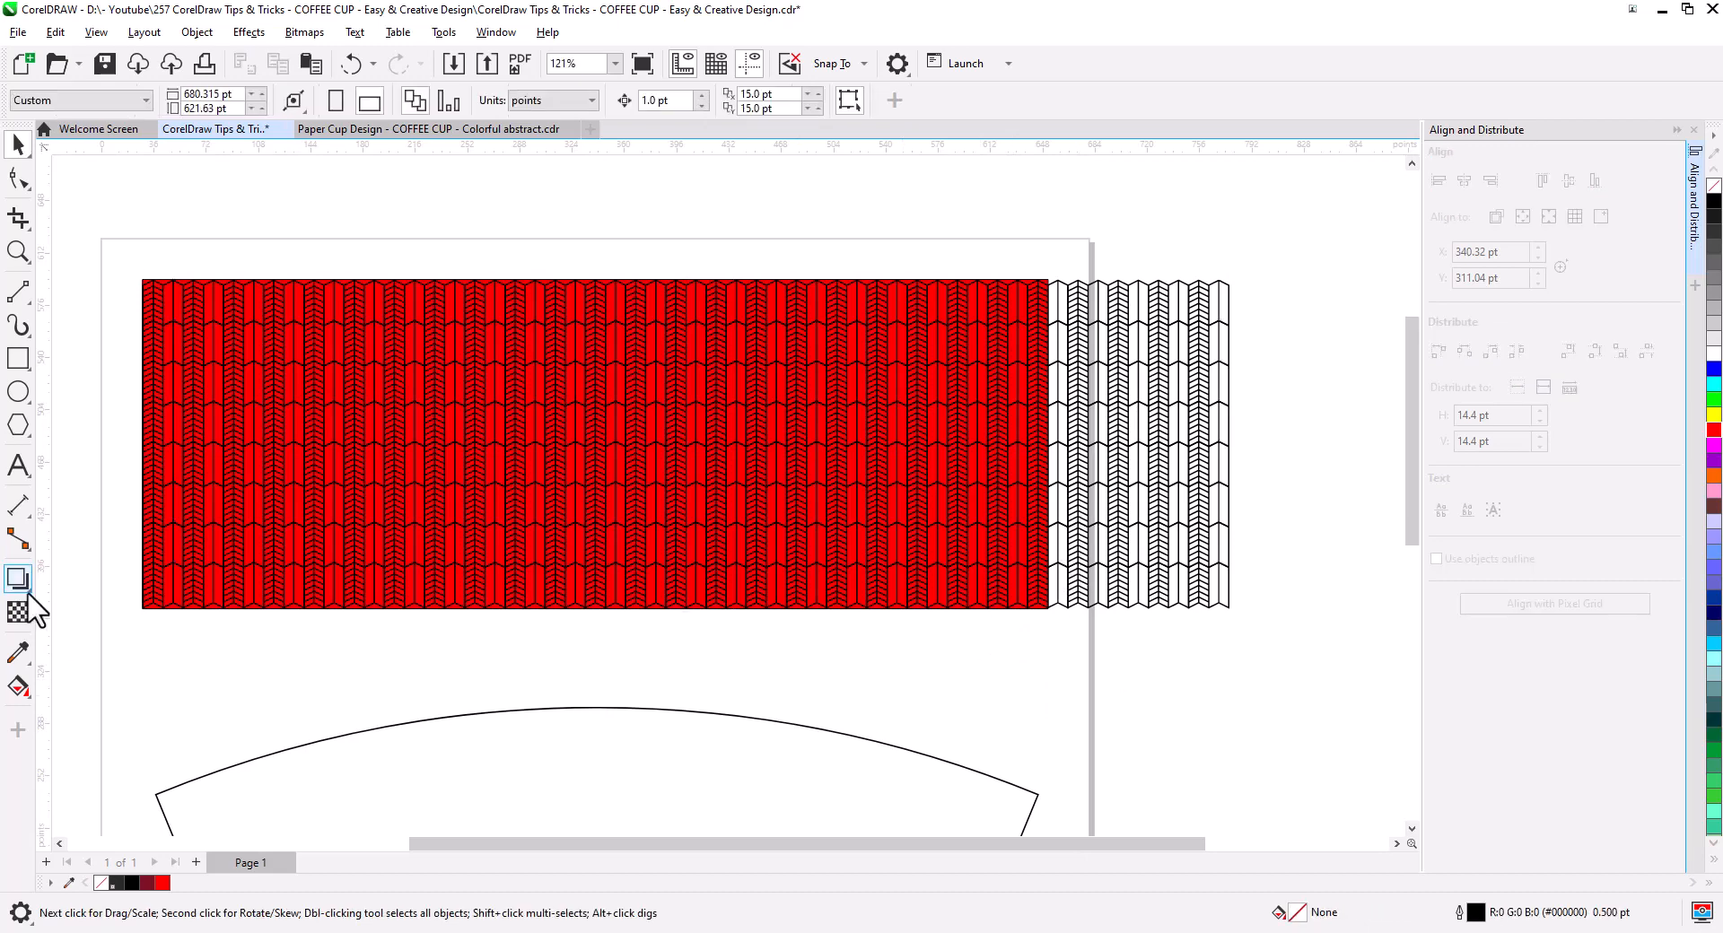
# Draw a rectangle about 138 by 58 pt over the patterned area and fill it yellow
pyautogui.press('F6')
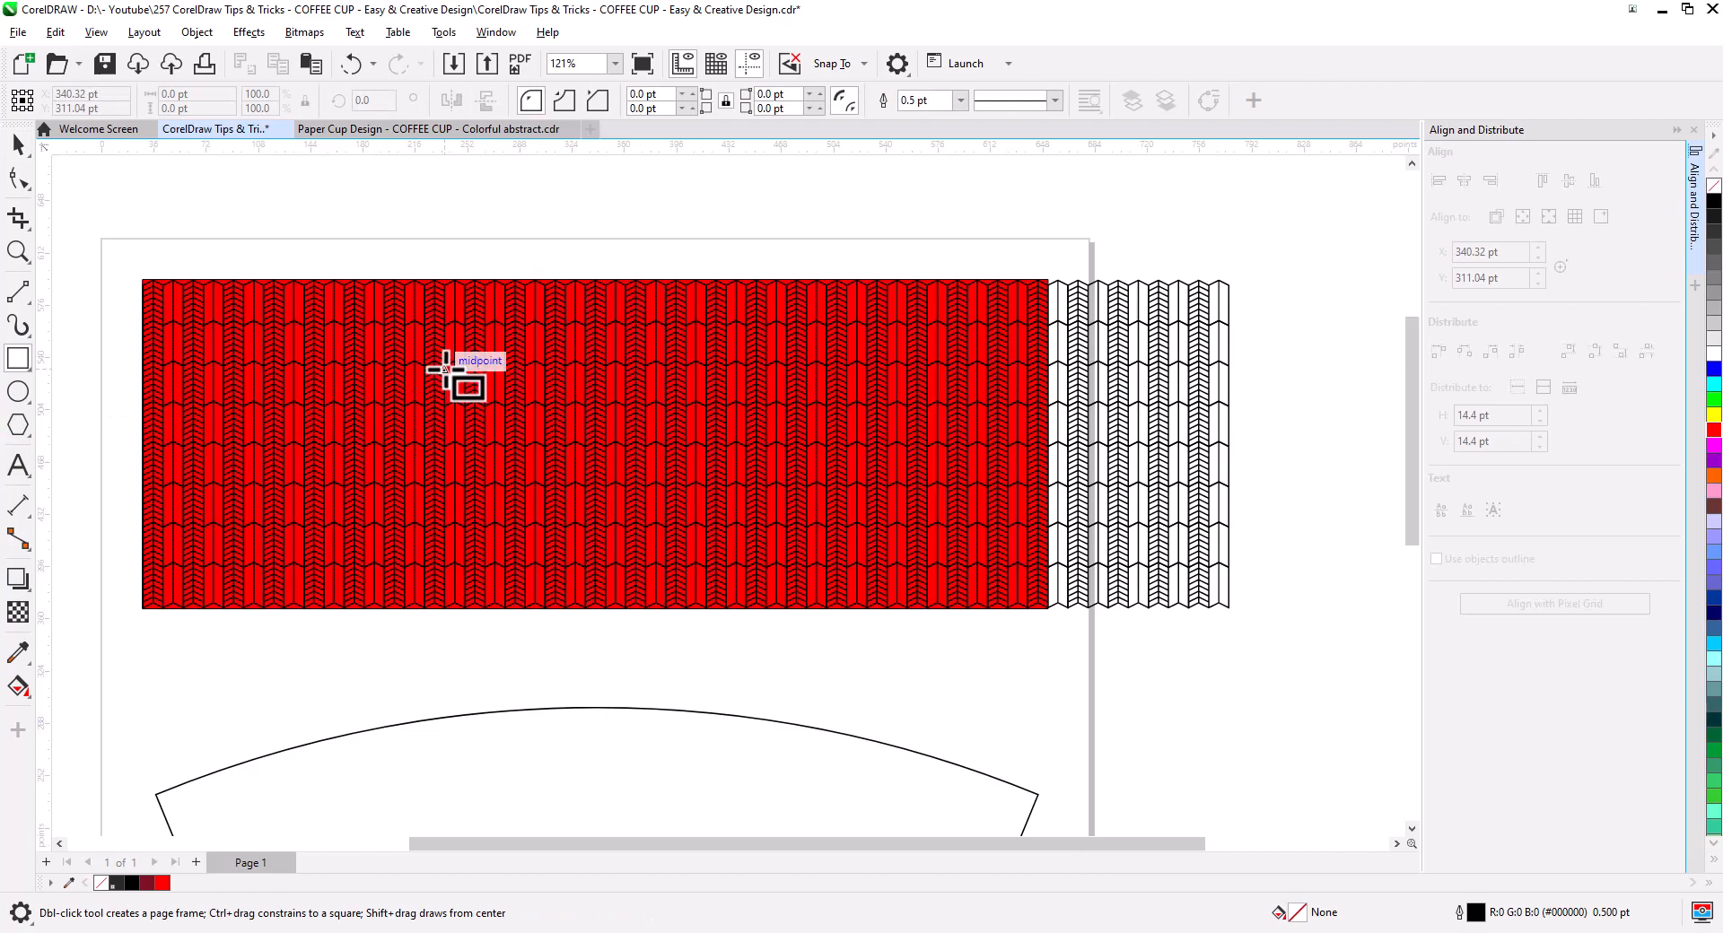
pyautogui.scroll(2, 449, 370)
pyautogui.scroll(1, 448, 368)
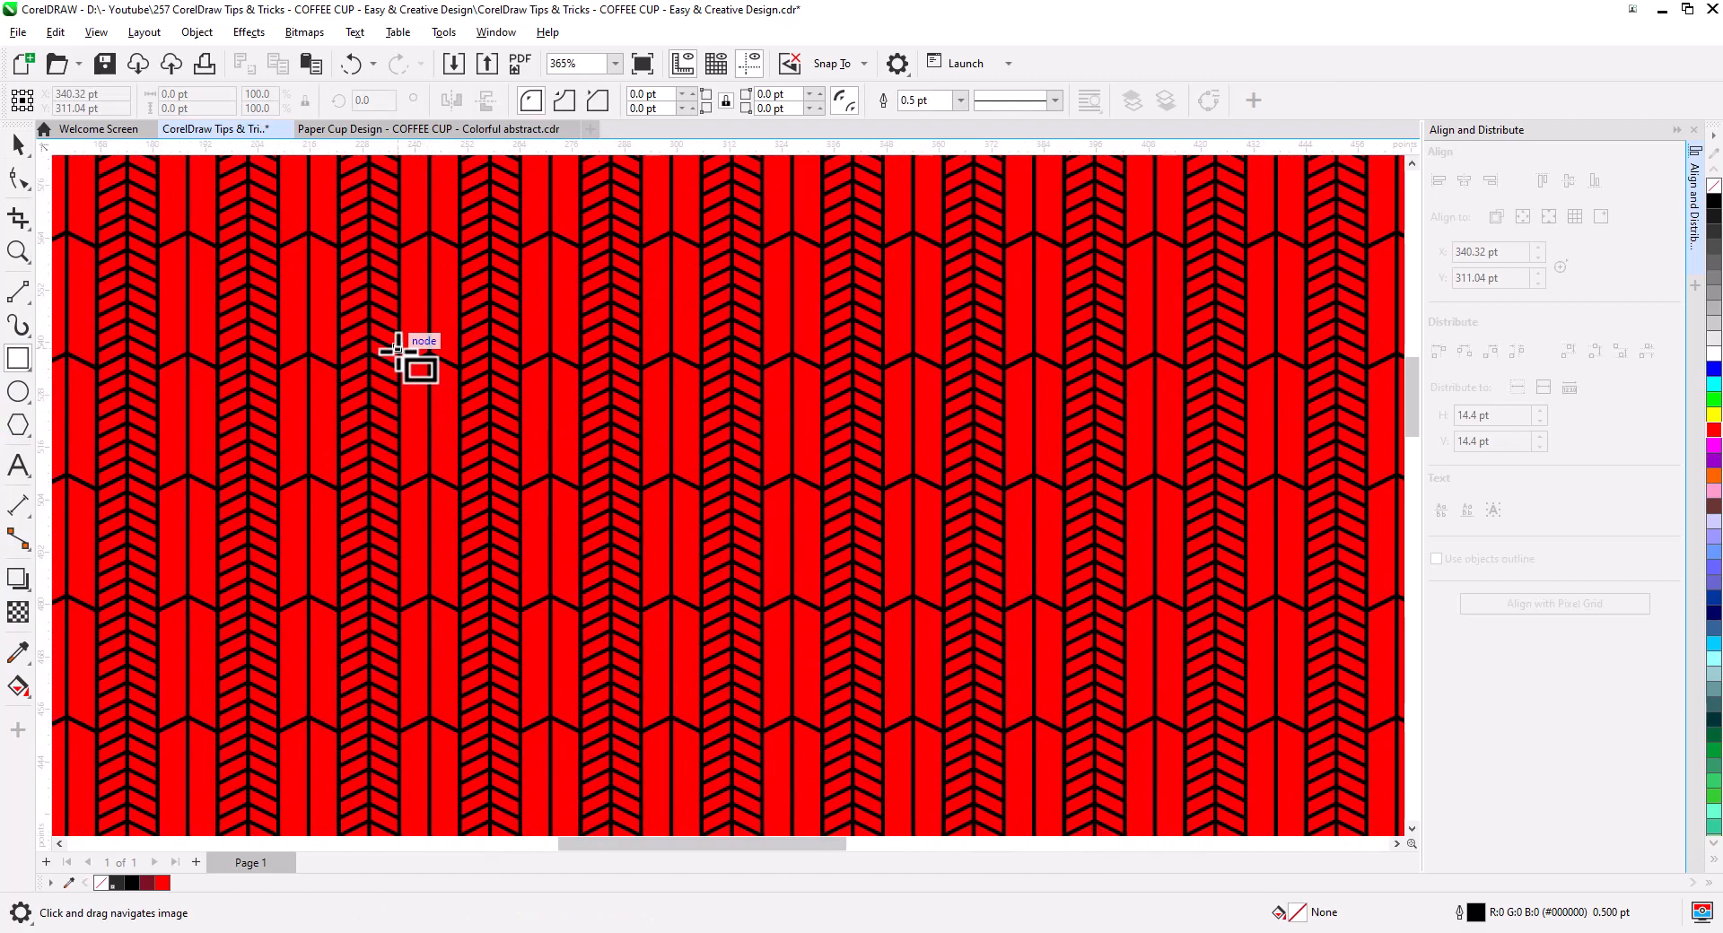
pyautogui.moveTo(398, 349); pyautogui.dragTo(1002, 601)
pyautogui.scroll(-2, 655, 476)
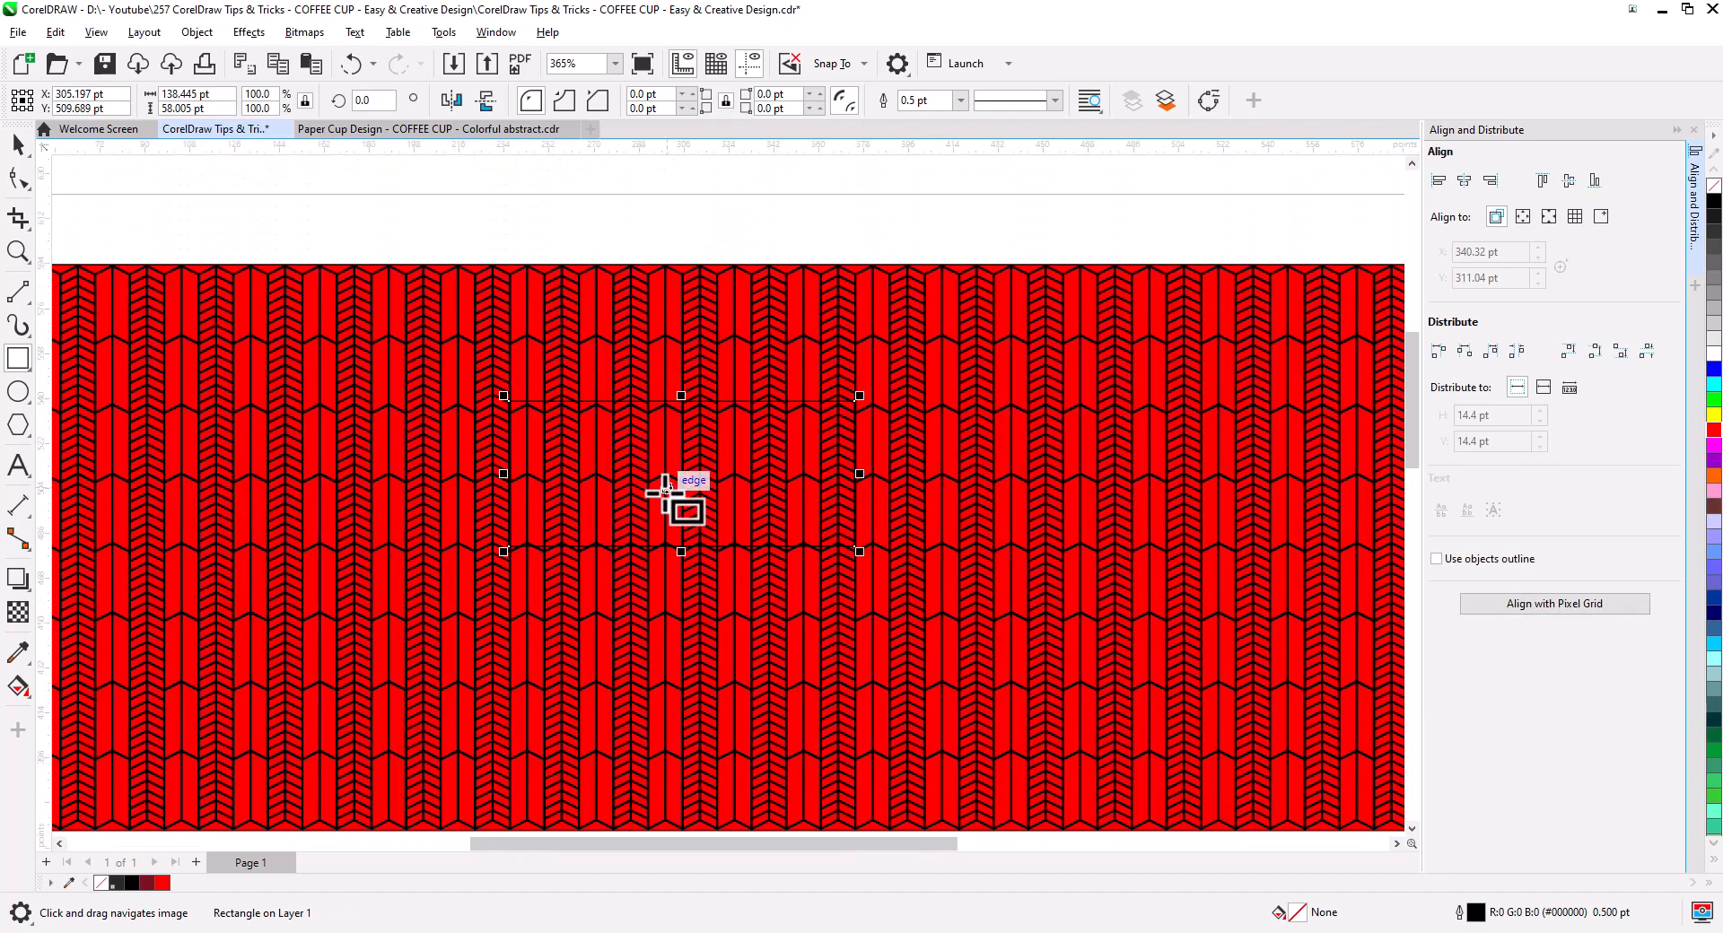
pyautogui.click(16, 154)
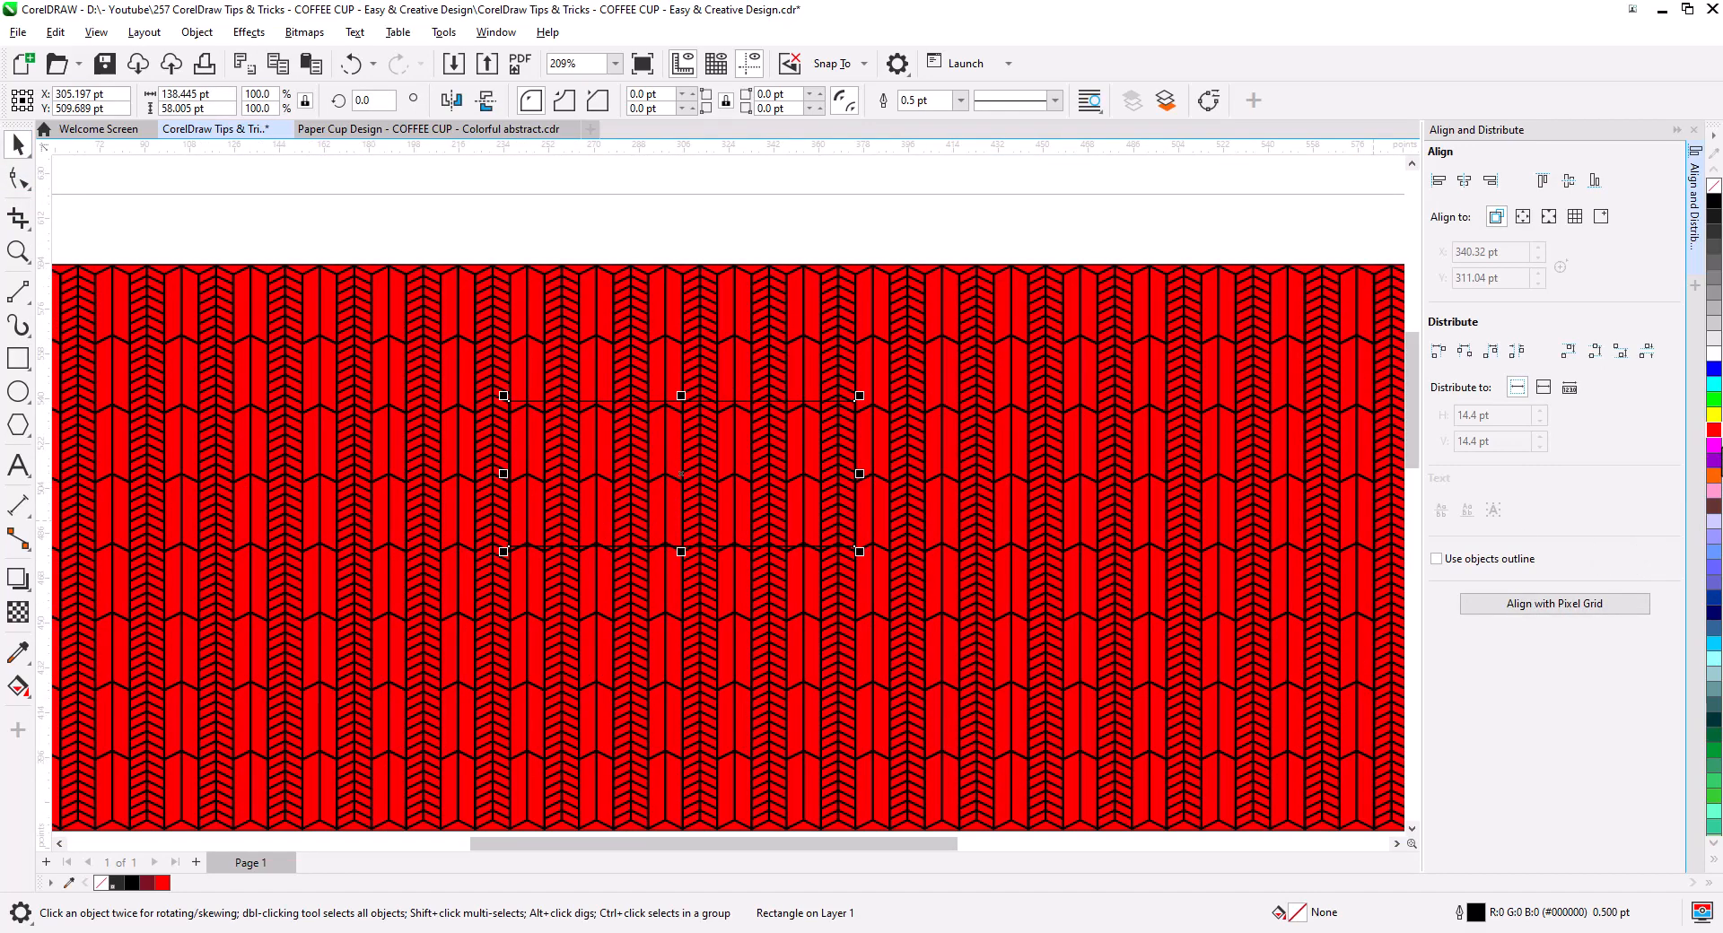
pyautogui.click(1714, 416)
# Resize the yellow rectangle to about 111 pt wide and 146 pt high, and move it toward the middle of the red rectangle
pyautogui.scroll(-2, 853, 525)
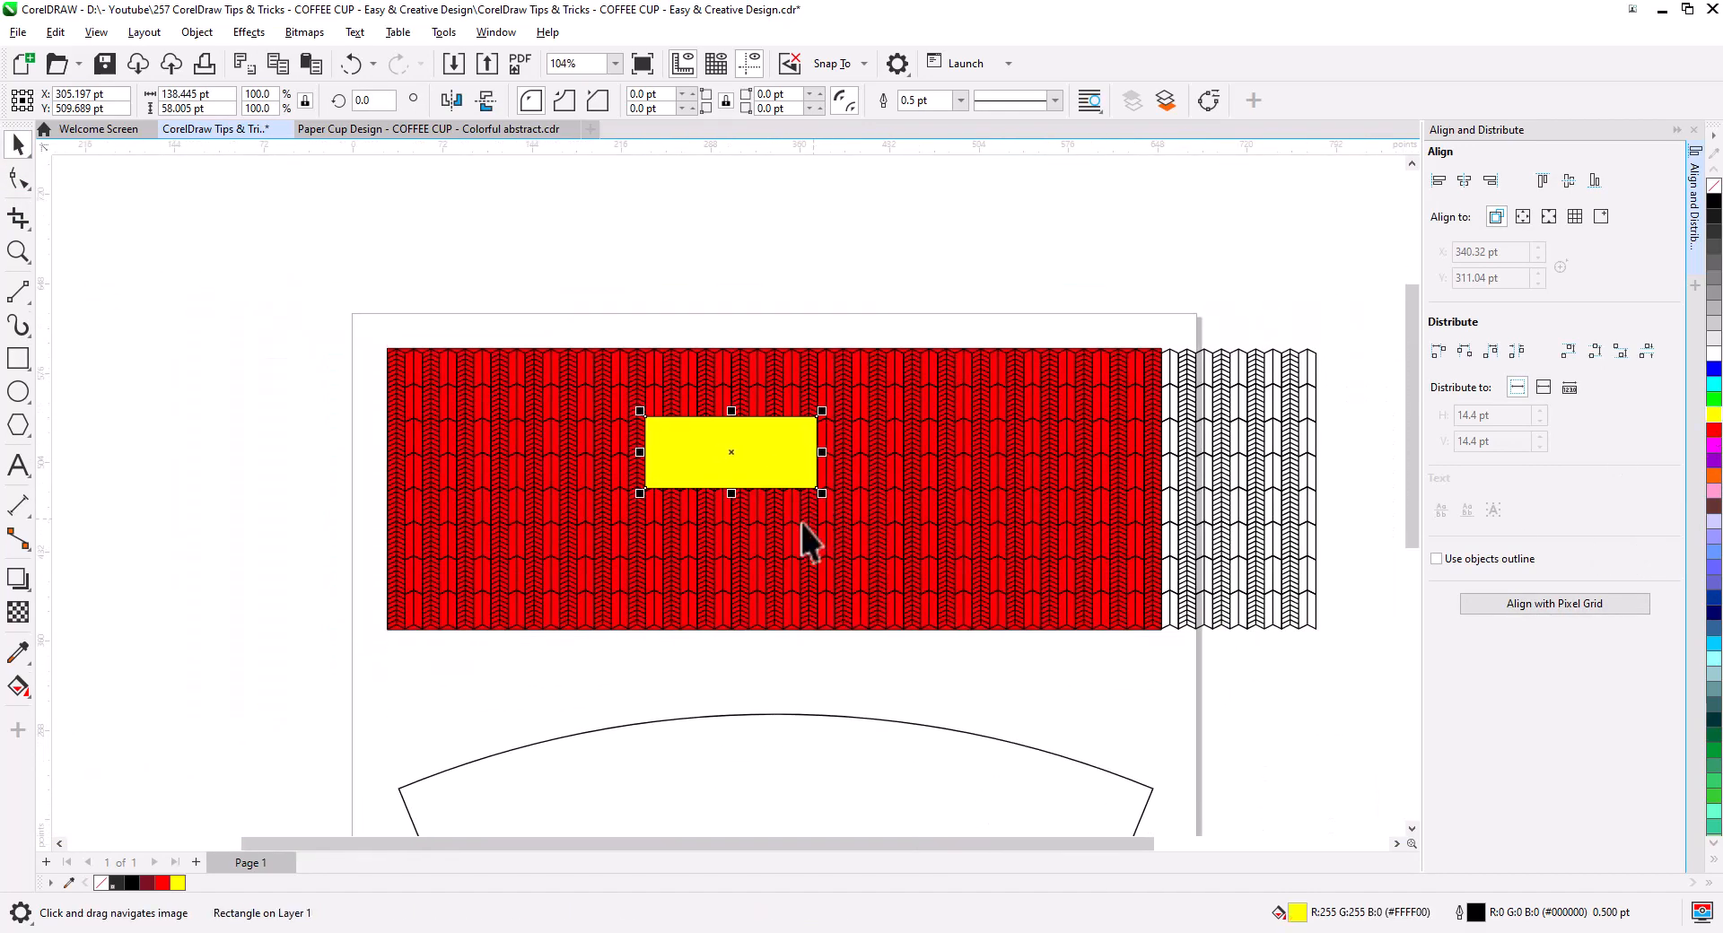
pyautogui.moveTo(732, 494); pyautogui.dragTo(747, 601)
pyautogui.moveTo(824, 507); pyautogui.dragTo(783, 514)
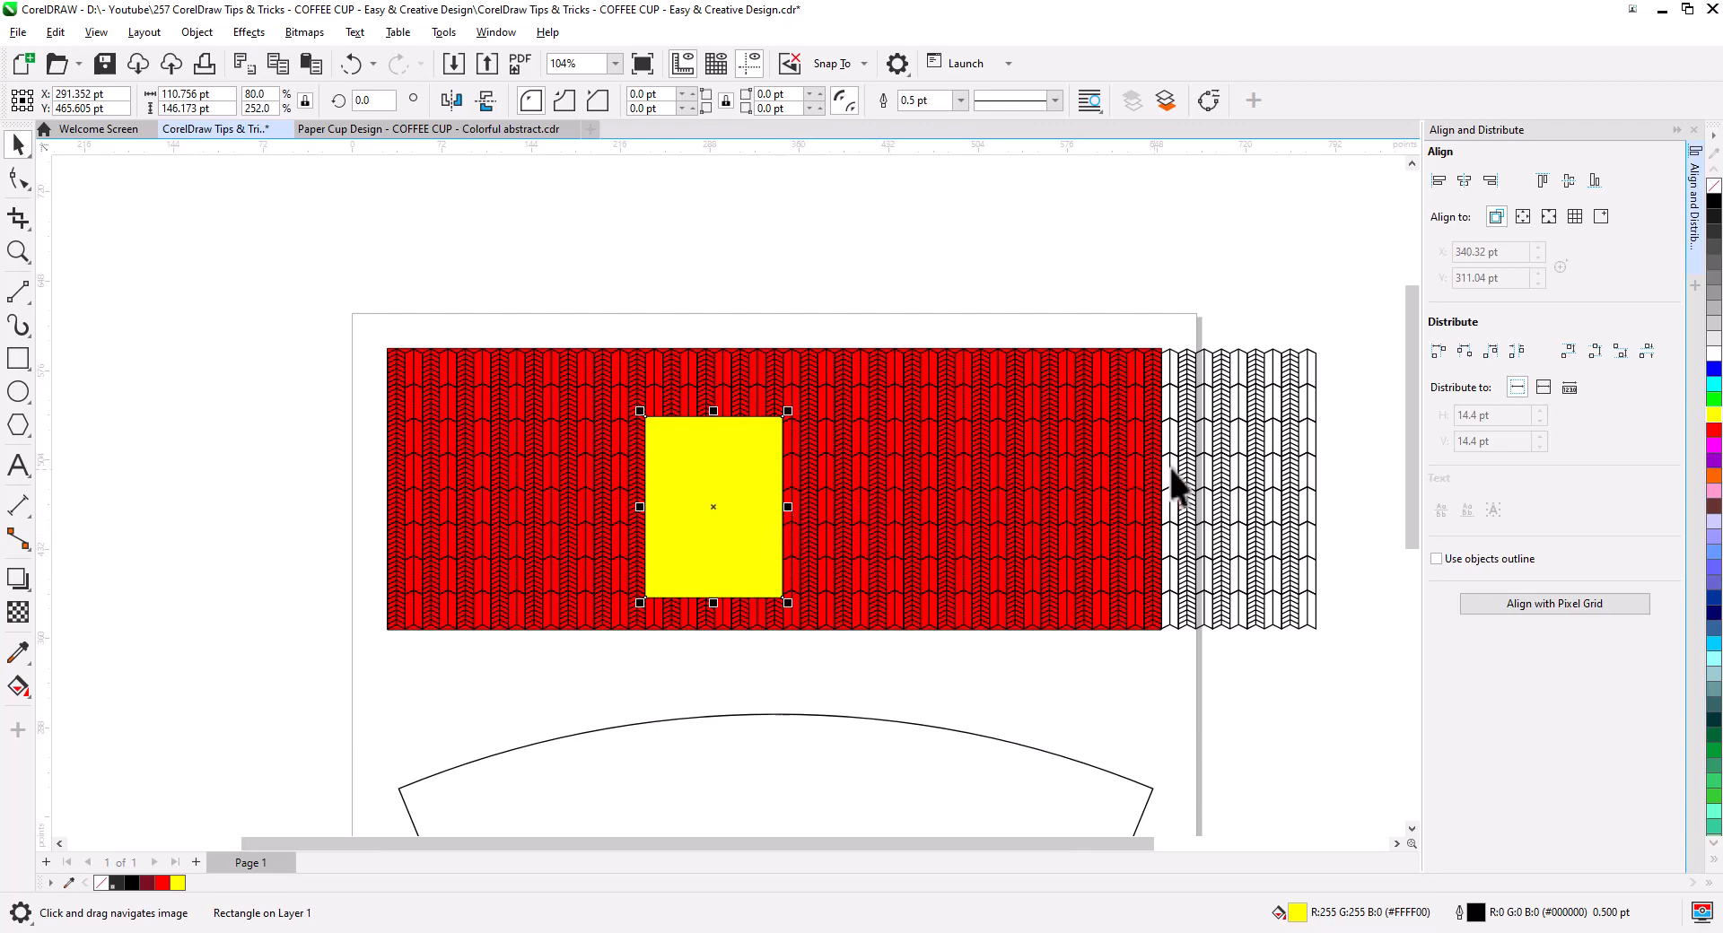
pyautogui.moveTo(736, 530); pyautogui.dragTo(804, 529)
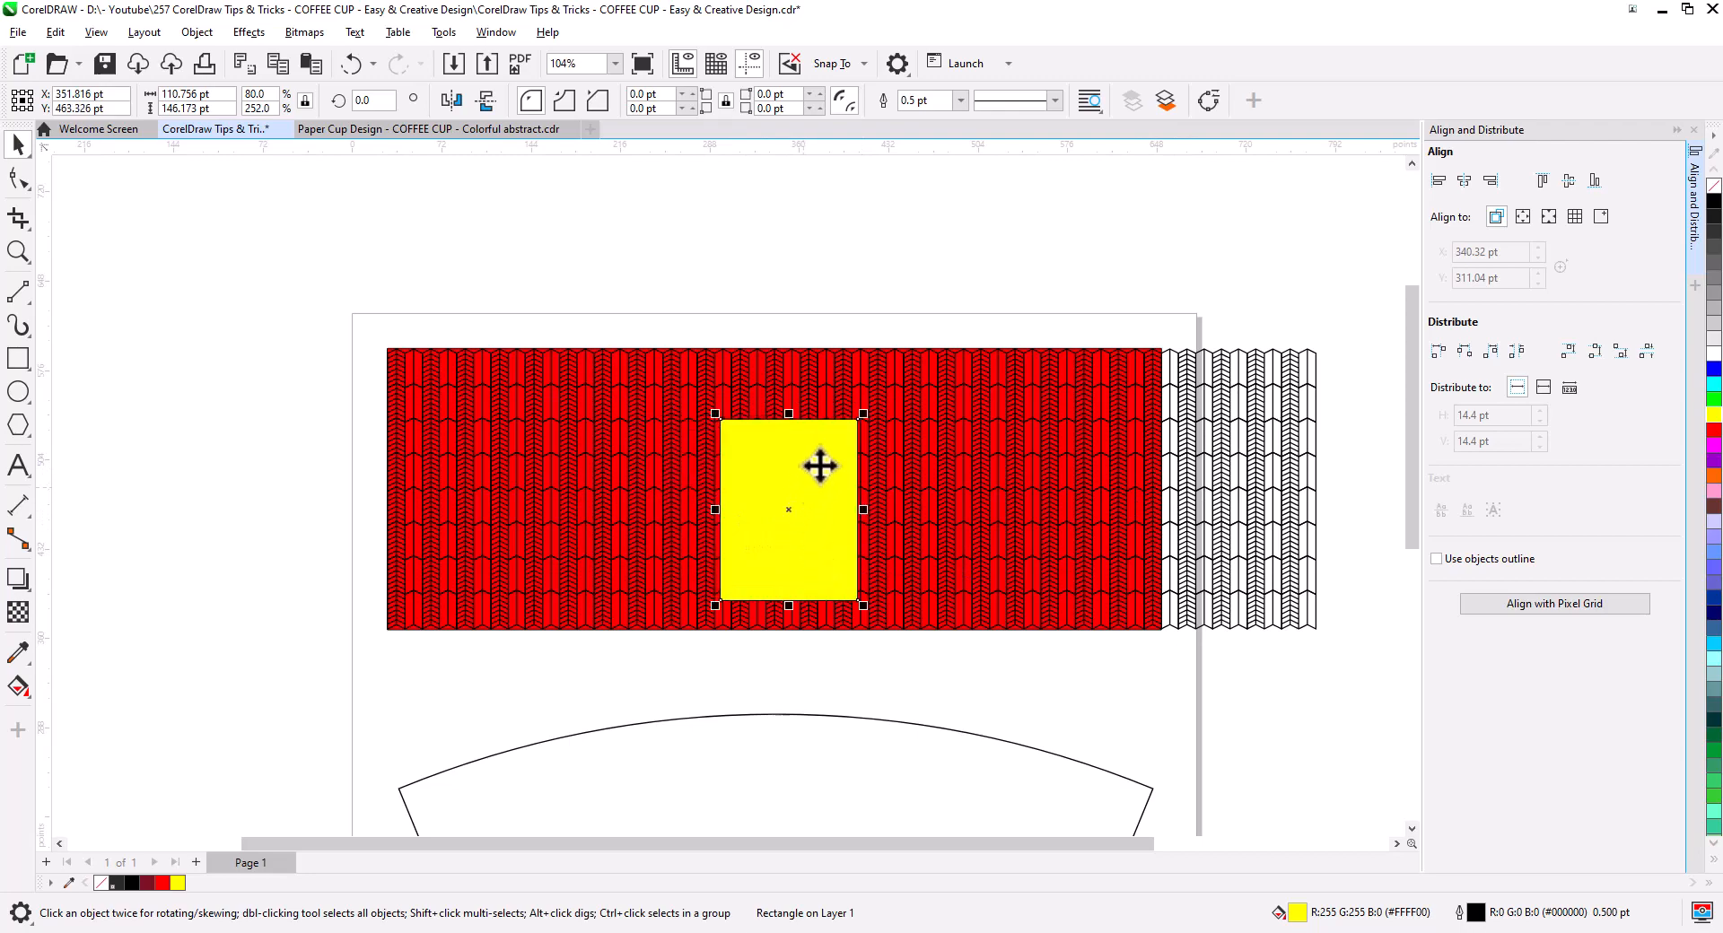
# Nudge the yellow rectangle up and left so its upper right corner snaps to a pattern node on a vertical line
pyautogui.scroll(5, 819, 458)
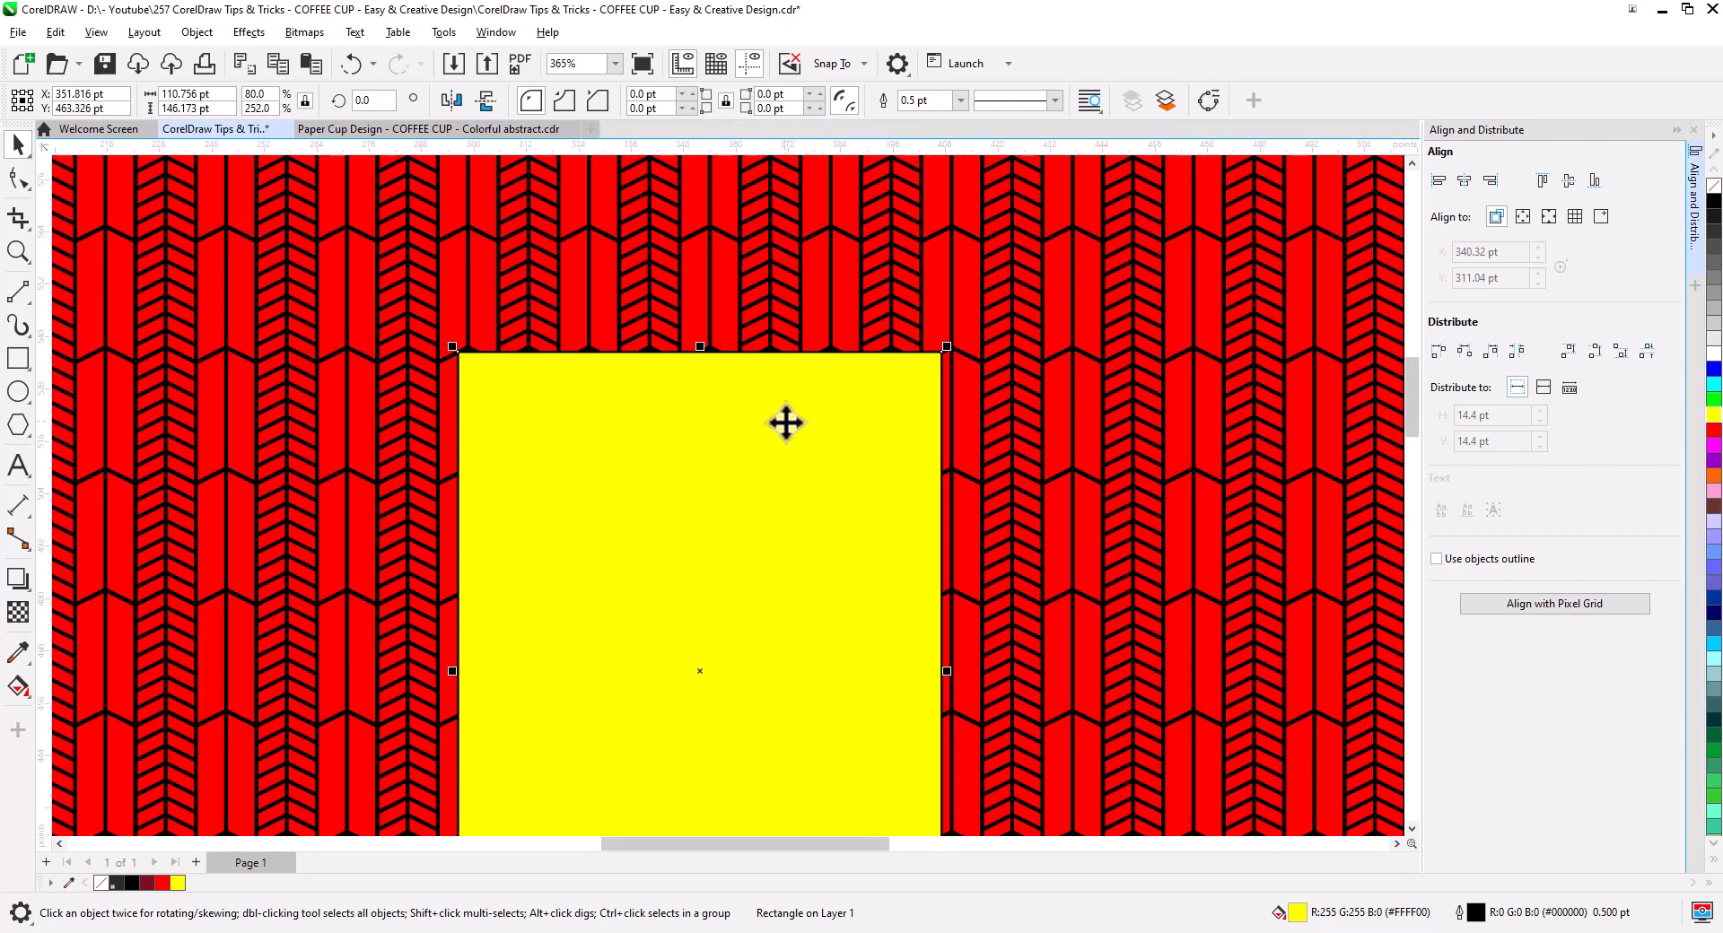
pyautogui.scroll(5, 835, 358)
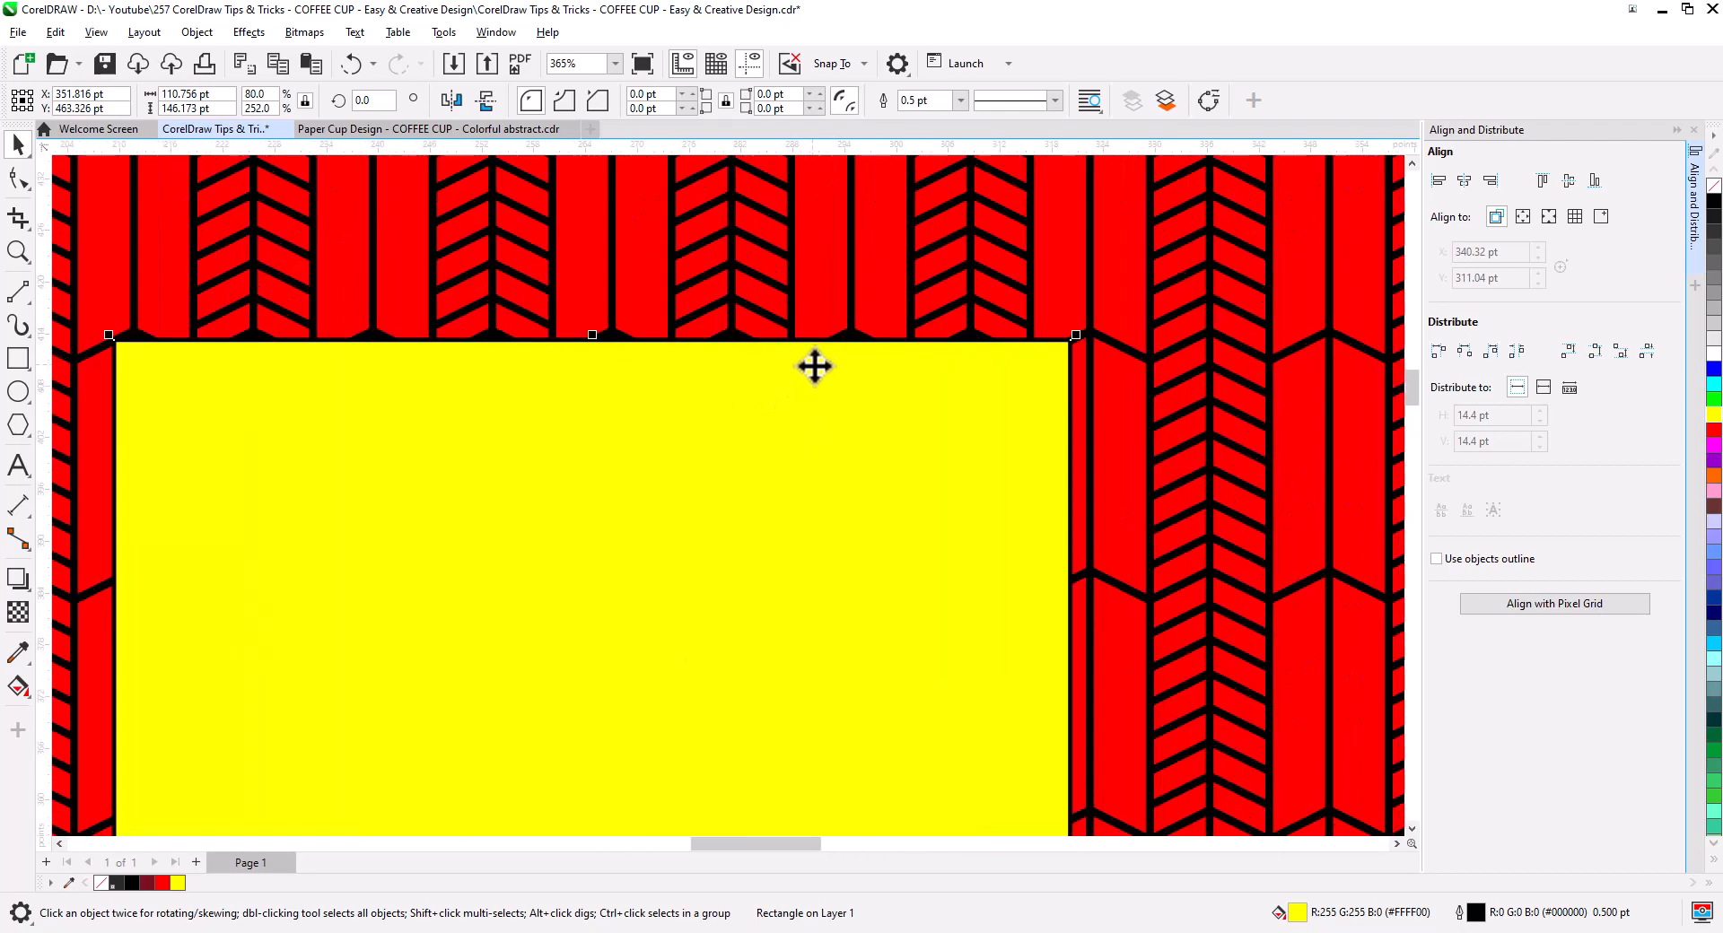
pyautogui.moveTo(878, 320)
pyautogui.mouseDown()
pyautogui.moveTo(877, 395)
pyautogui.moveTo(876, 305)
pyautogui.mouseUp()
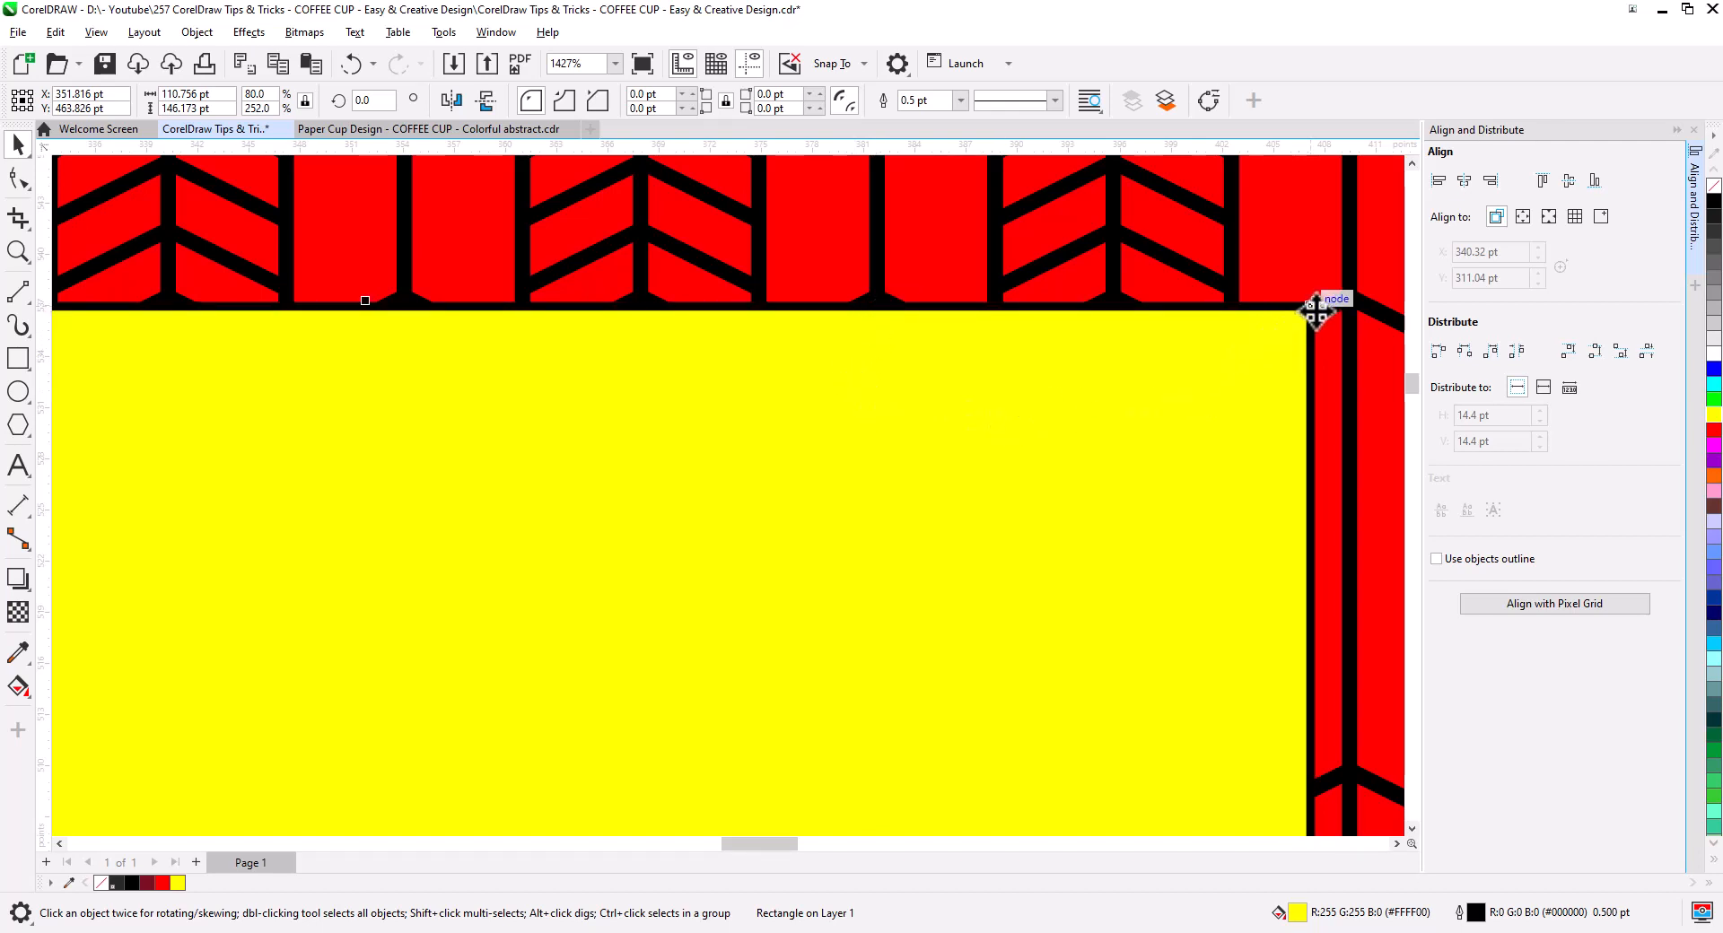
pyautogui.moveTo(1309, 310); pyautogui.dragTo(1237, 305)
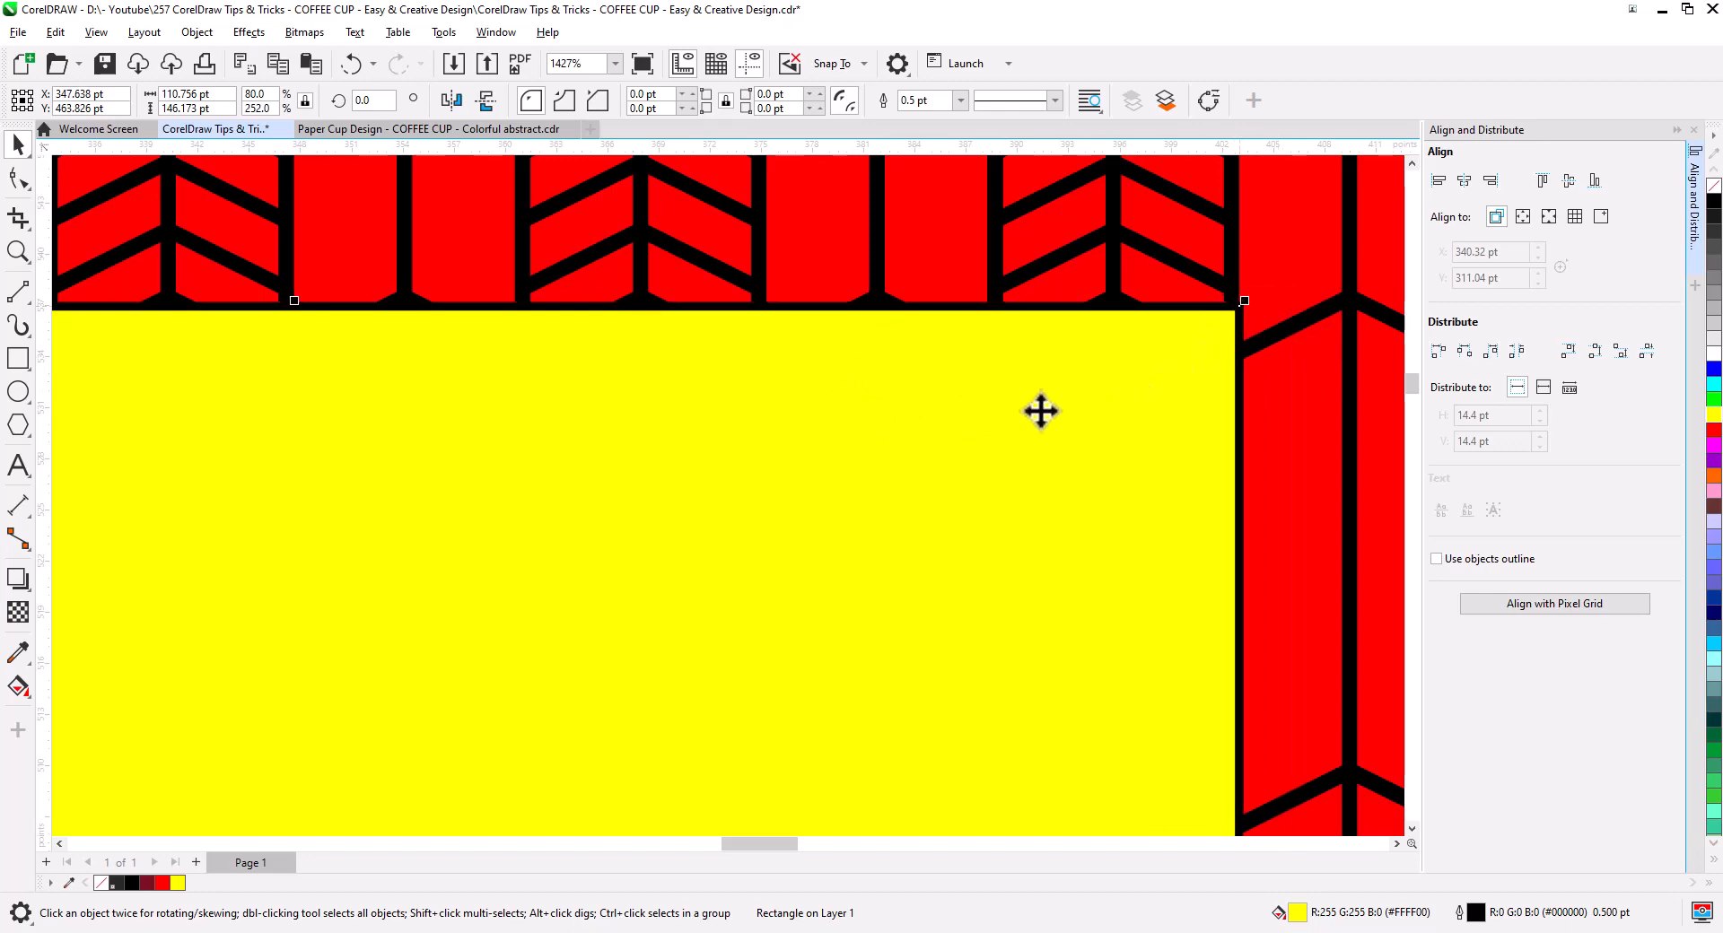
# Widen the yellow rectangle leftward to about 111.7 pt so its left edge meets the adjacent ladder column's vertical line
pyautogui.moveTo(692, 456); pyautogui.dragTo(1158, 492)
pyautogui.moveTo(221, 538); pyautogui.dragTo(996, 536)
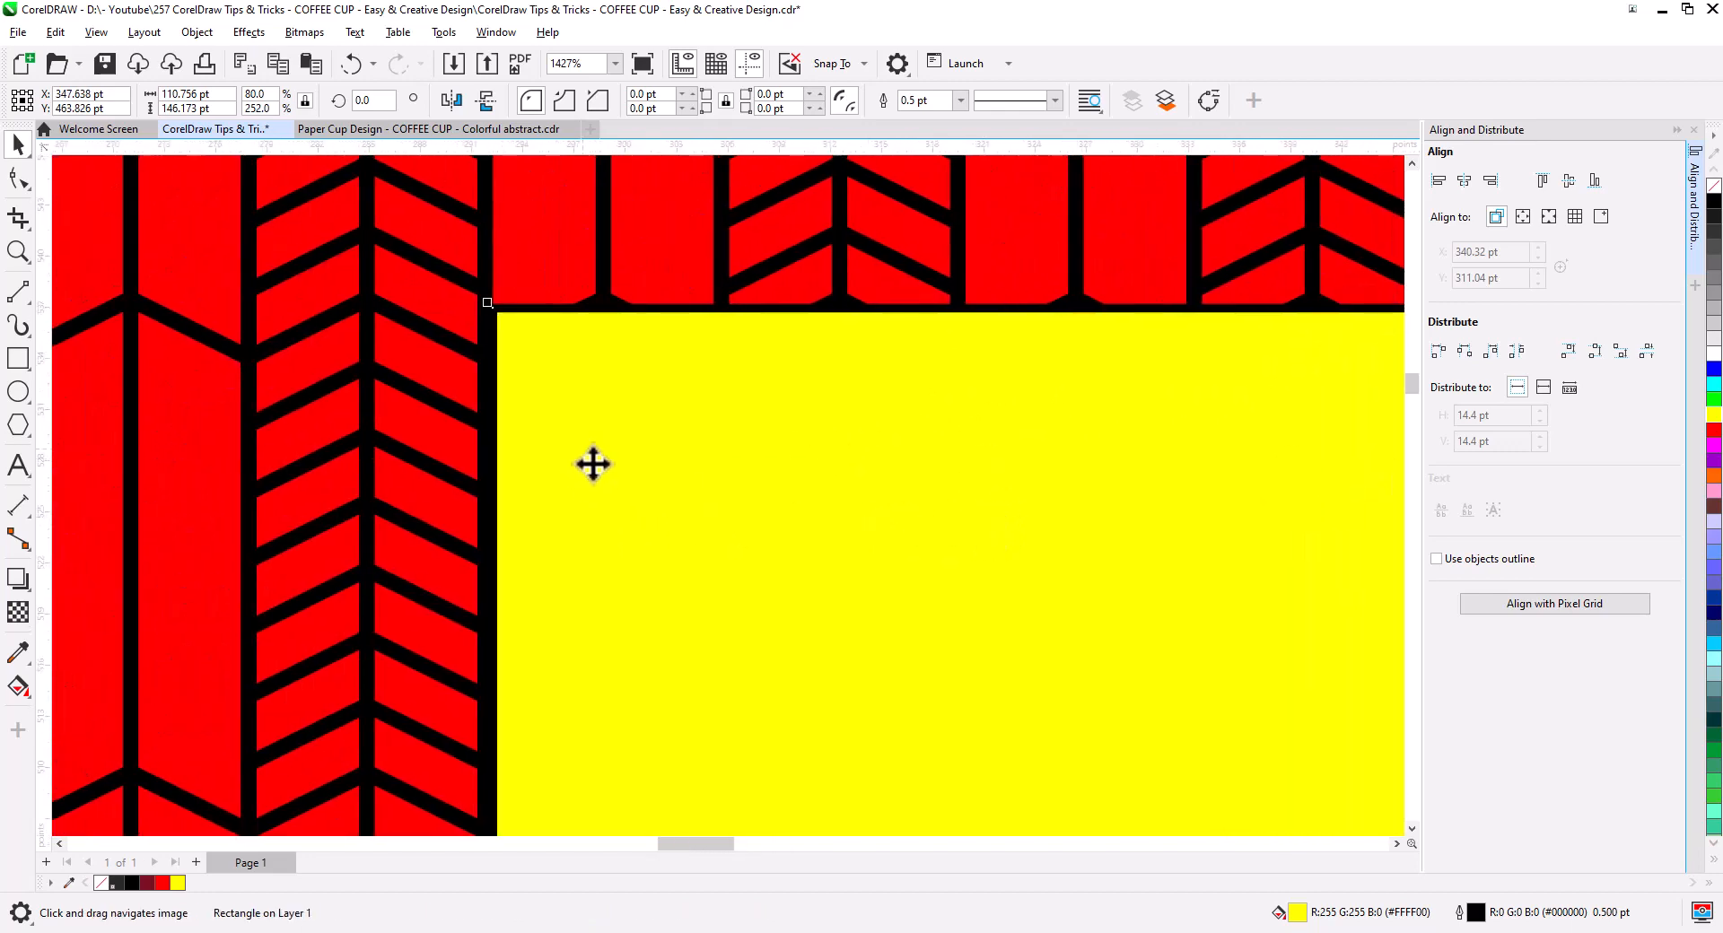
pyautogui.moveTo(620, 544); pyautogui.dragTo(671, 288)
pyautogui.scroll(-5, 671, 288)
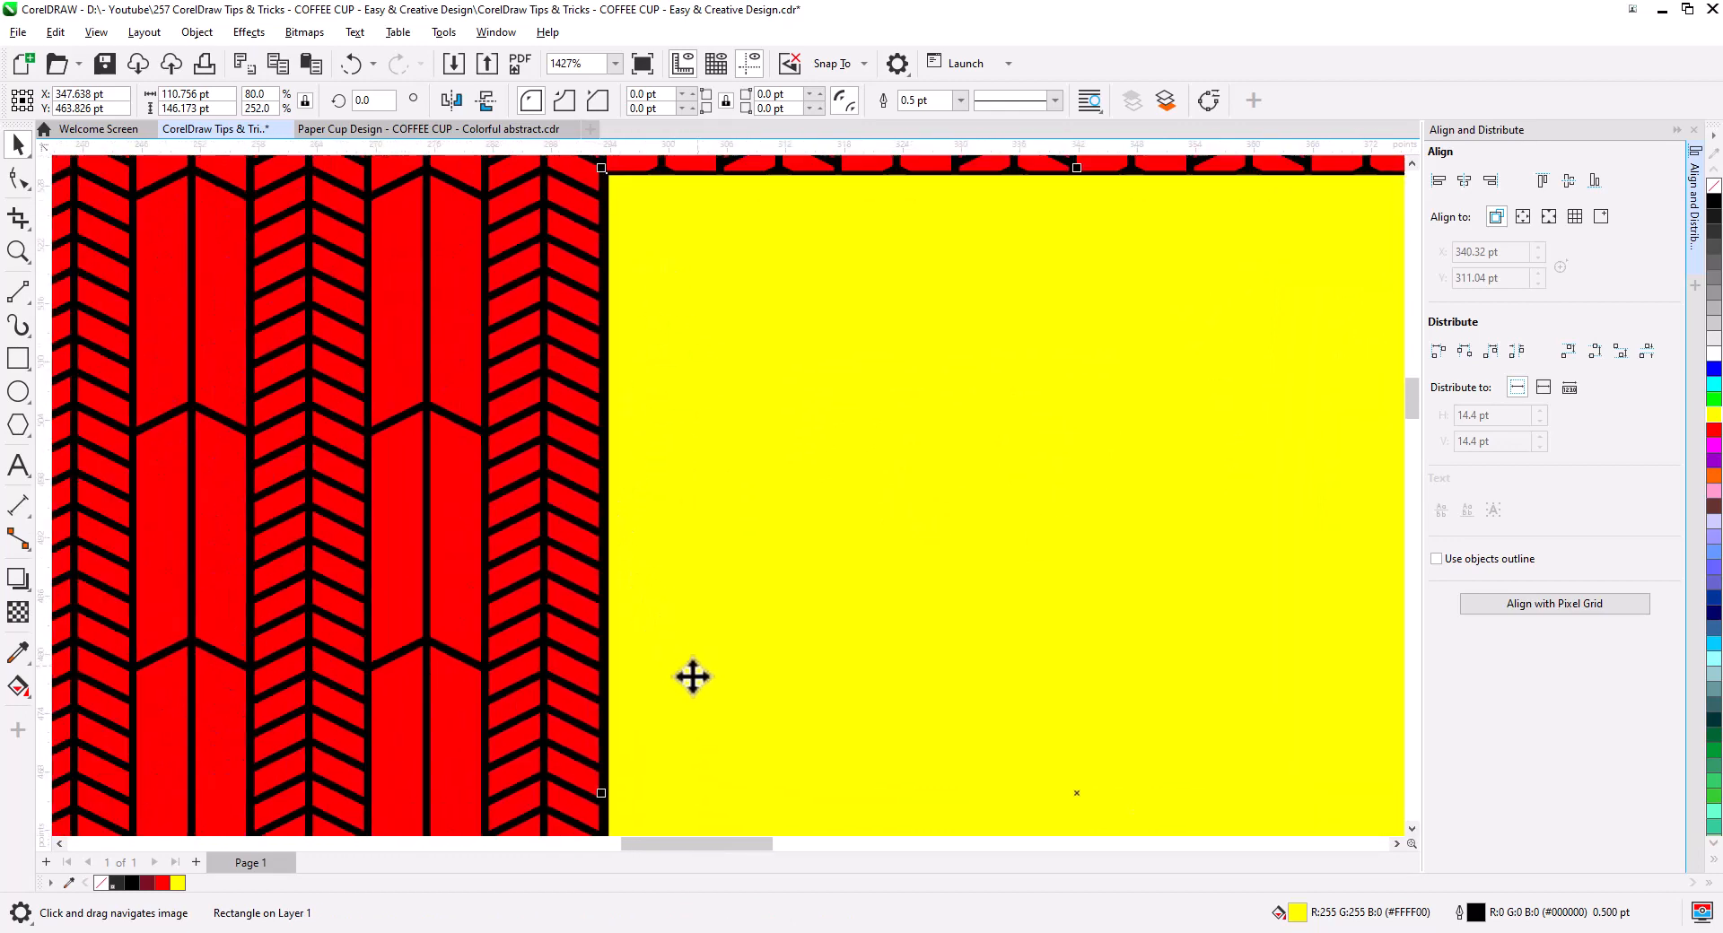
pyautogui.moveTo(600, 793); pyautogui.dragTo(593, 793)
pyautogui.scroll(-4, 844, 414)
pyautogui.scroll(-2, 885, 483)
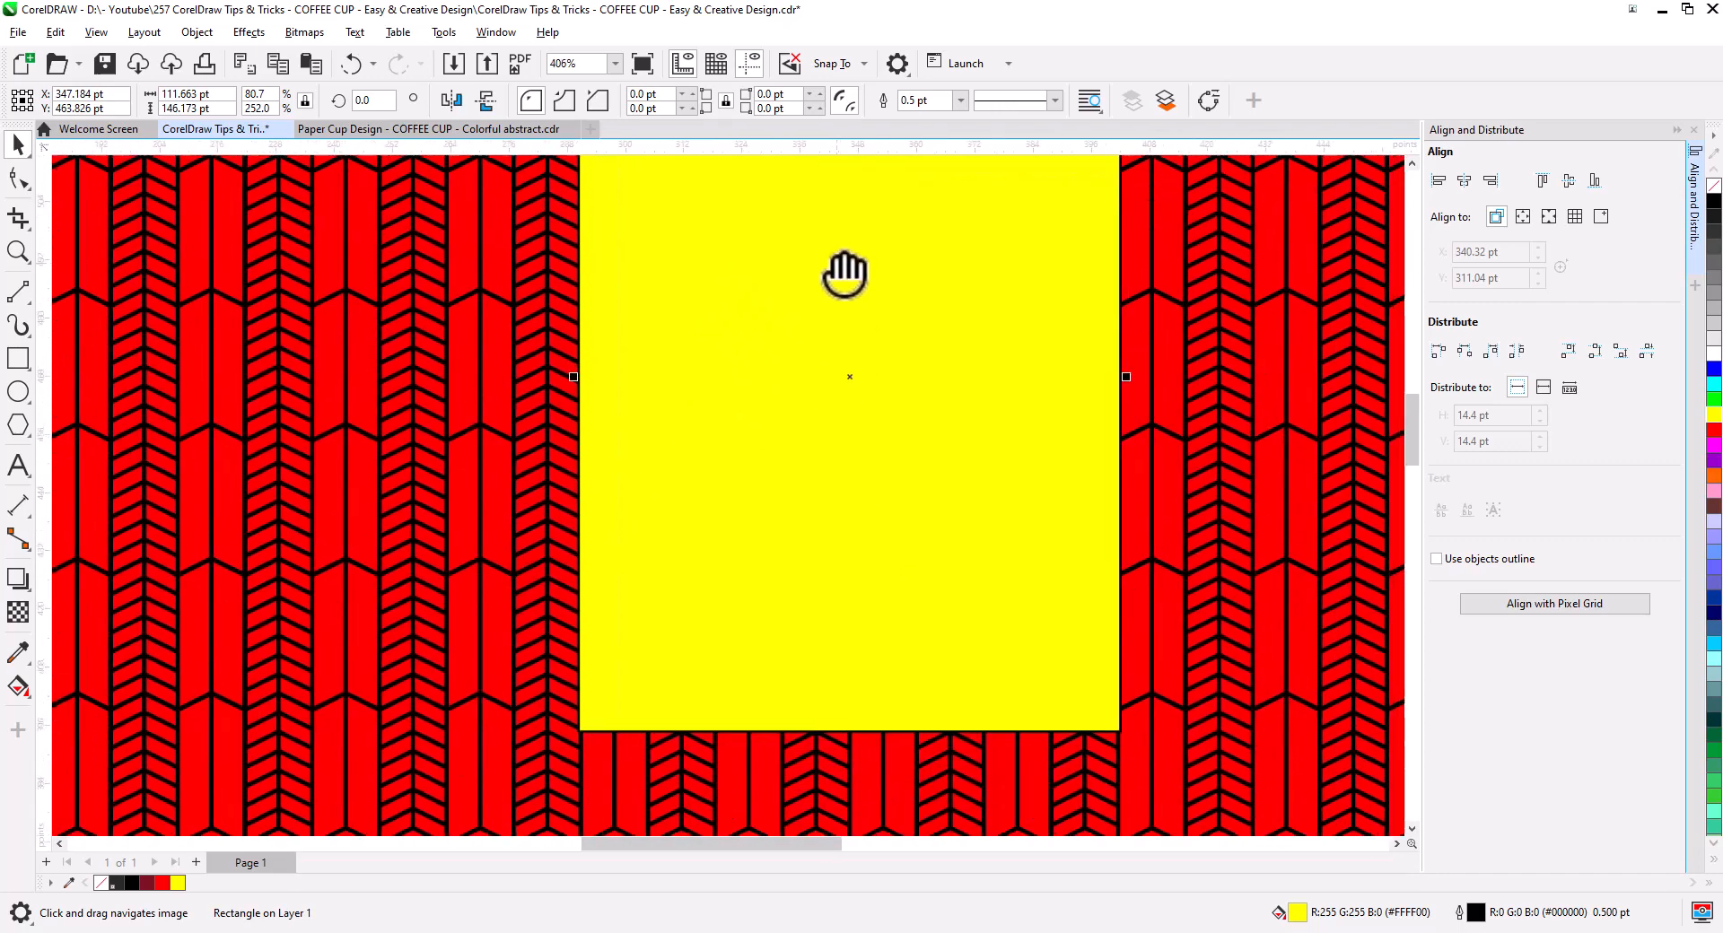
# Adjust the yellow rectangle's bottom edge to a zigzag node of the pattern, making it about 141.9 pt high
pyautogui.scroll(5, 821, 642)
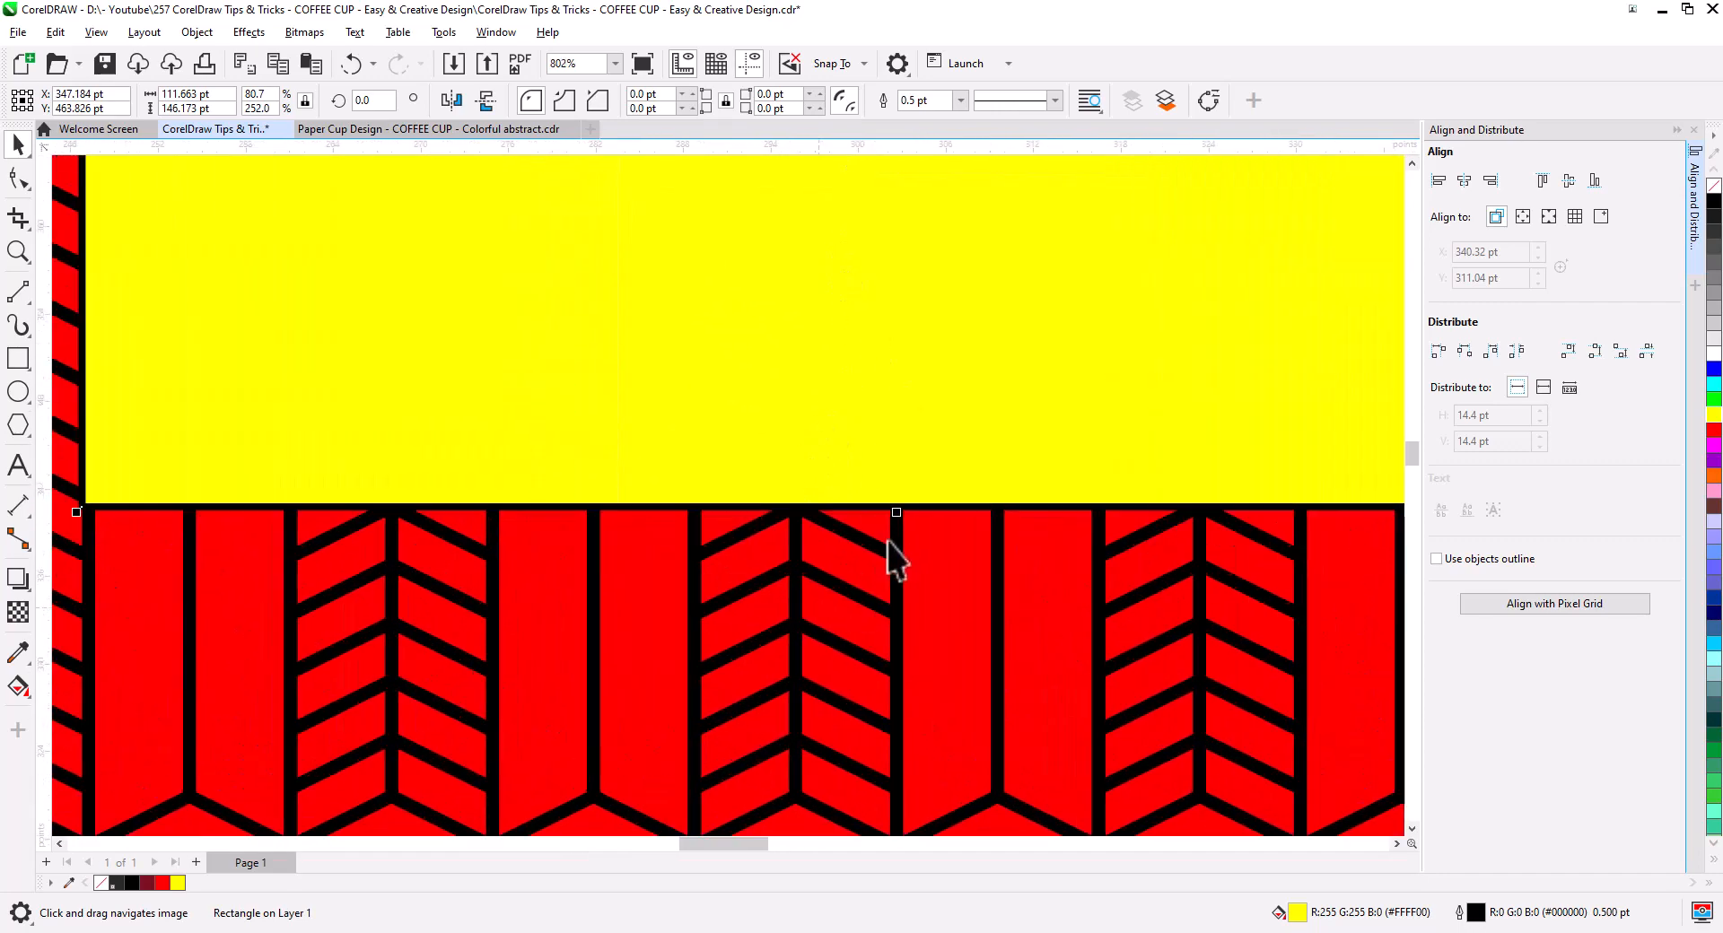
pyautogui.moveTo(898, 508); pyautogui.dragTo(908, 453)
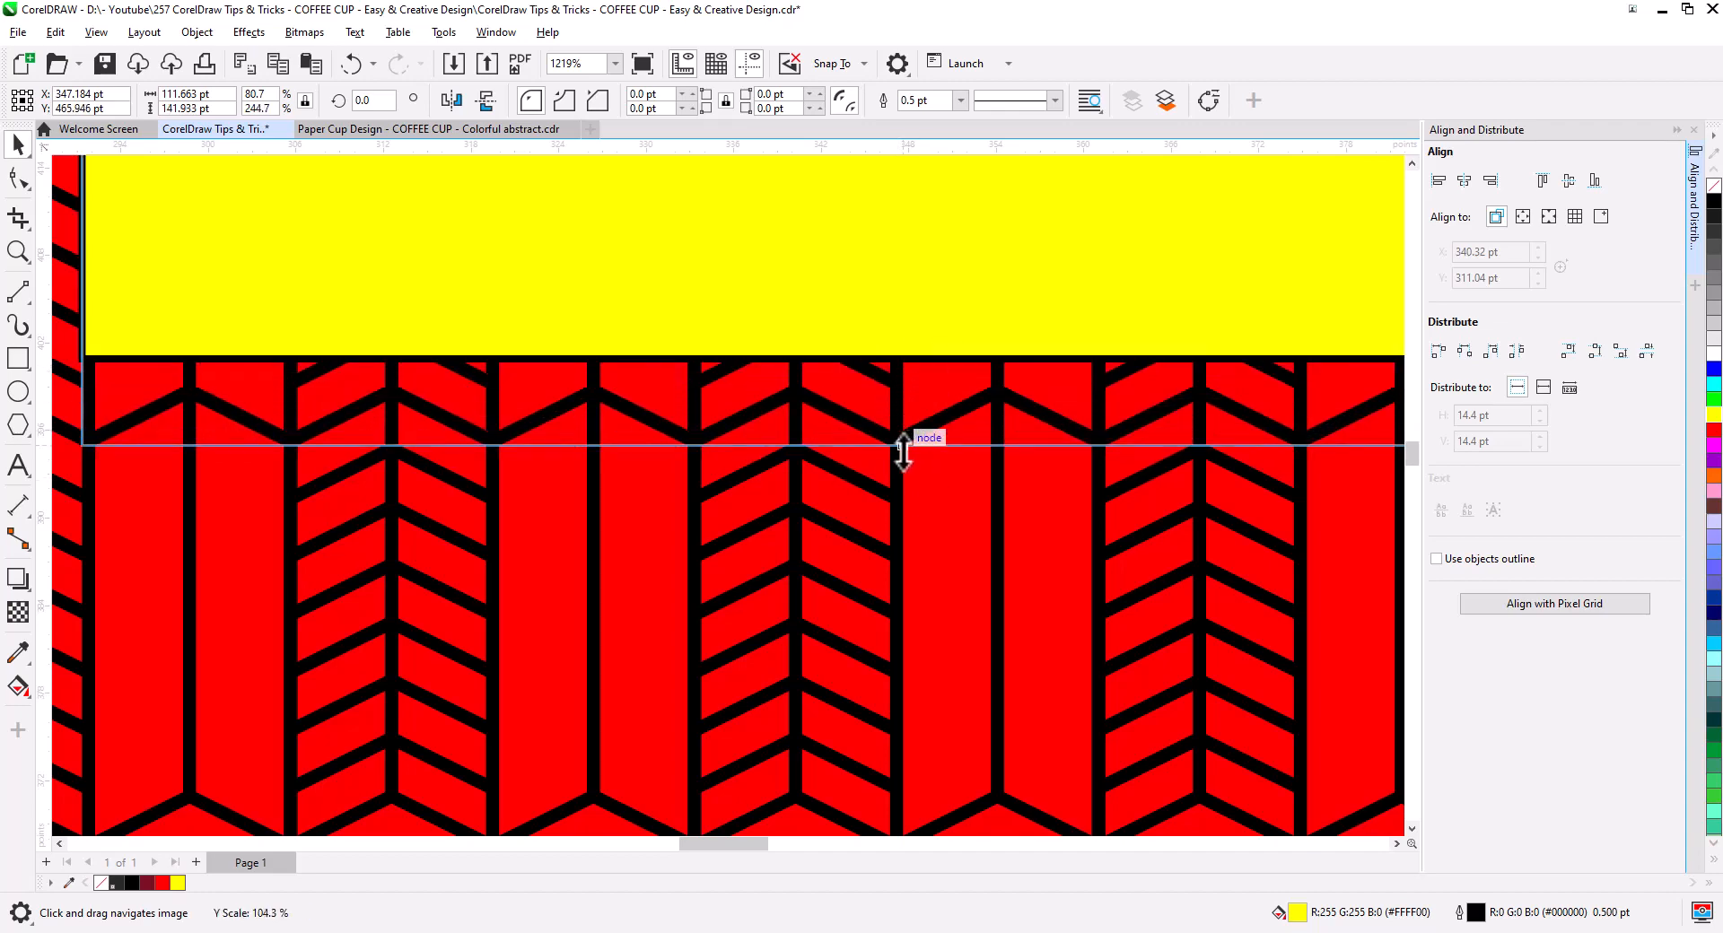
pyautogui.moveTo(904, 453); pyautogui.dragTo(902, 448)
pyautogui.scroll(-8, 862, 507)
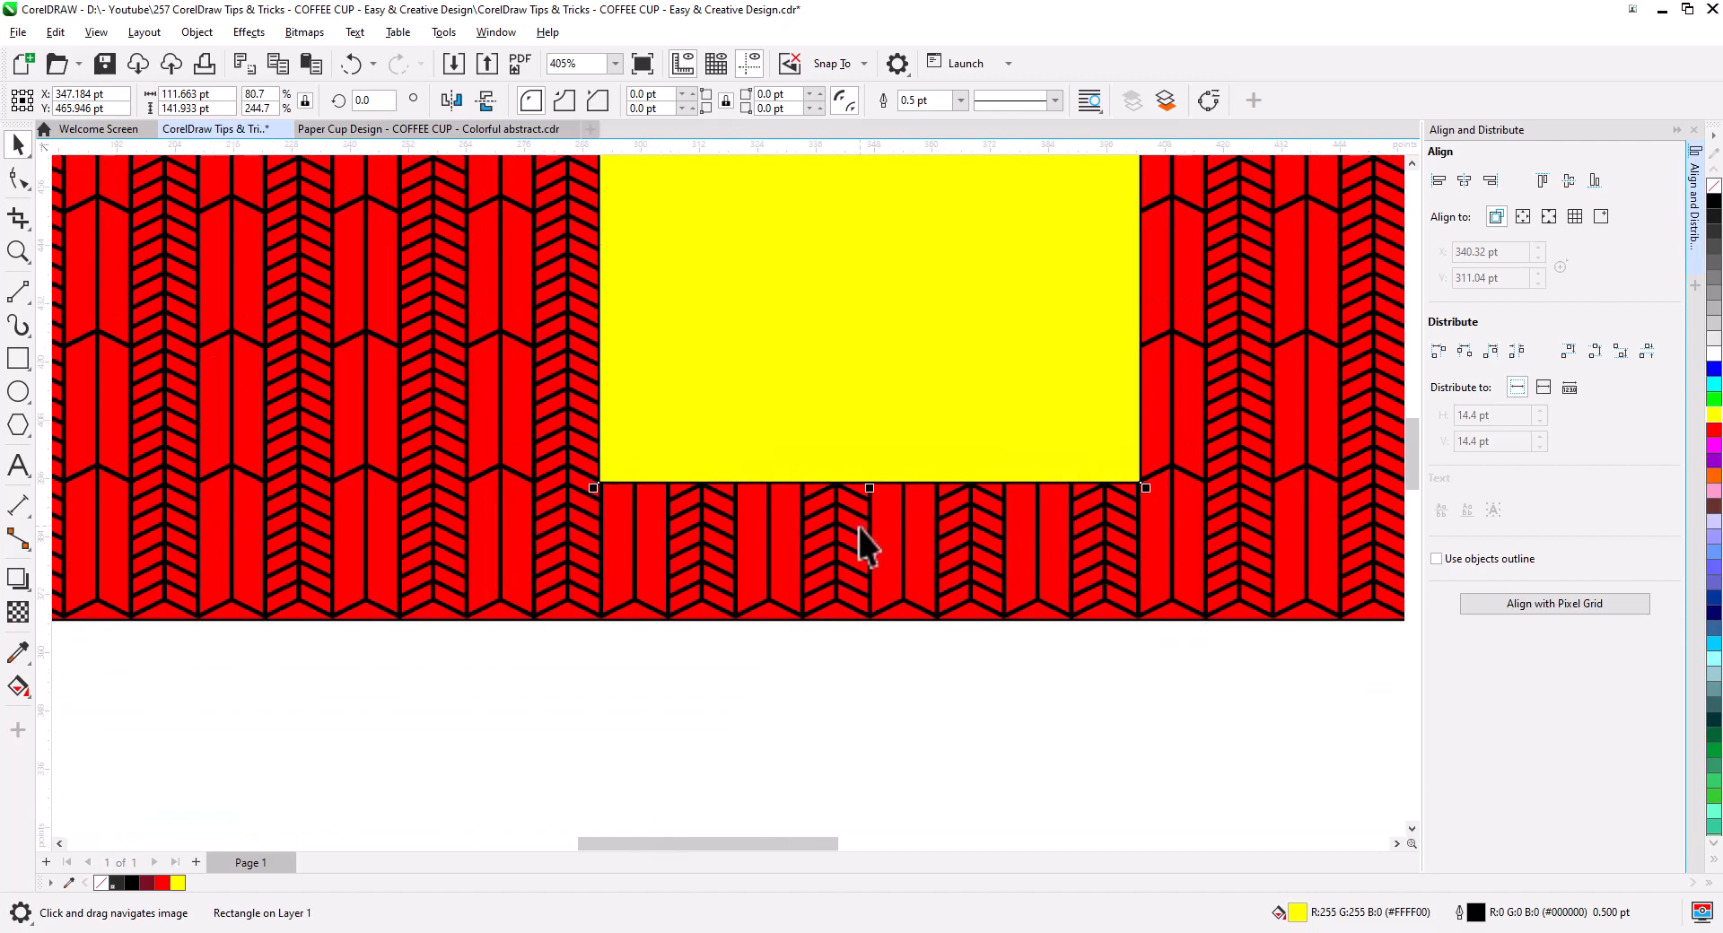
pyautogui.scroll(-3, 866, 560)
pyautogui.moveTo(904, 594); pyautogui.dragTo(764, 564)
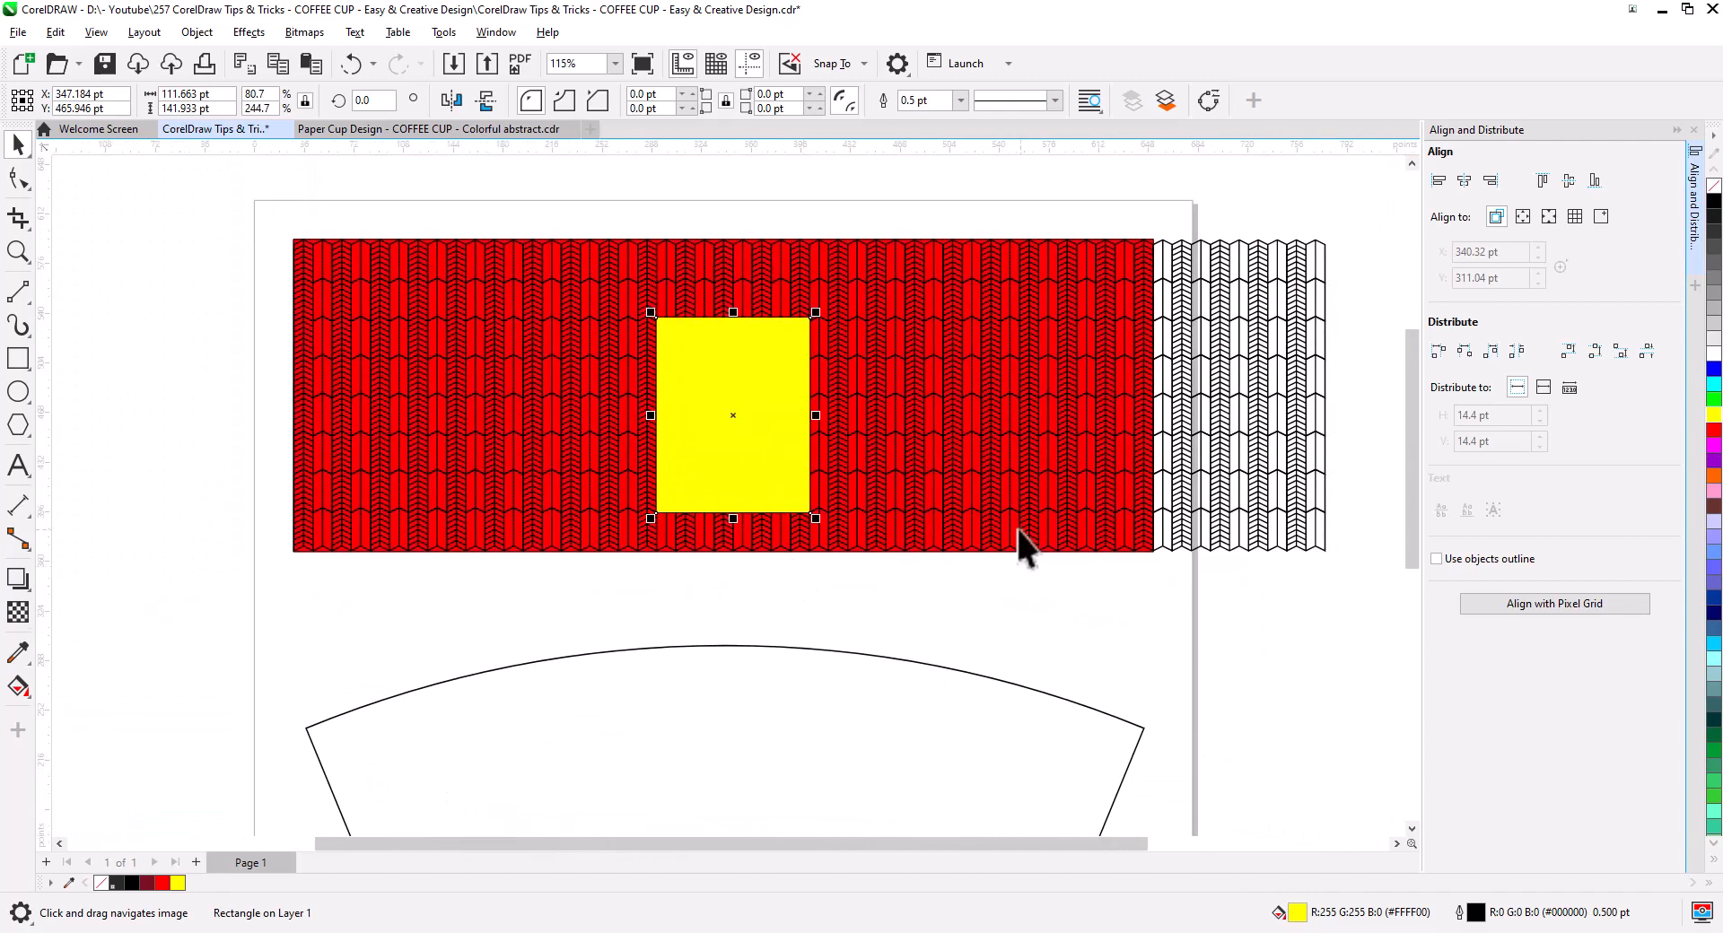
# Send the zigzag pattern group to the back of the page
pyautogui.click(1184, 368)
pyautogui.rightClick(1185, 368)
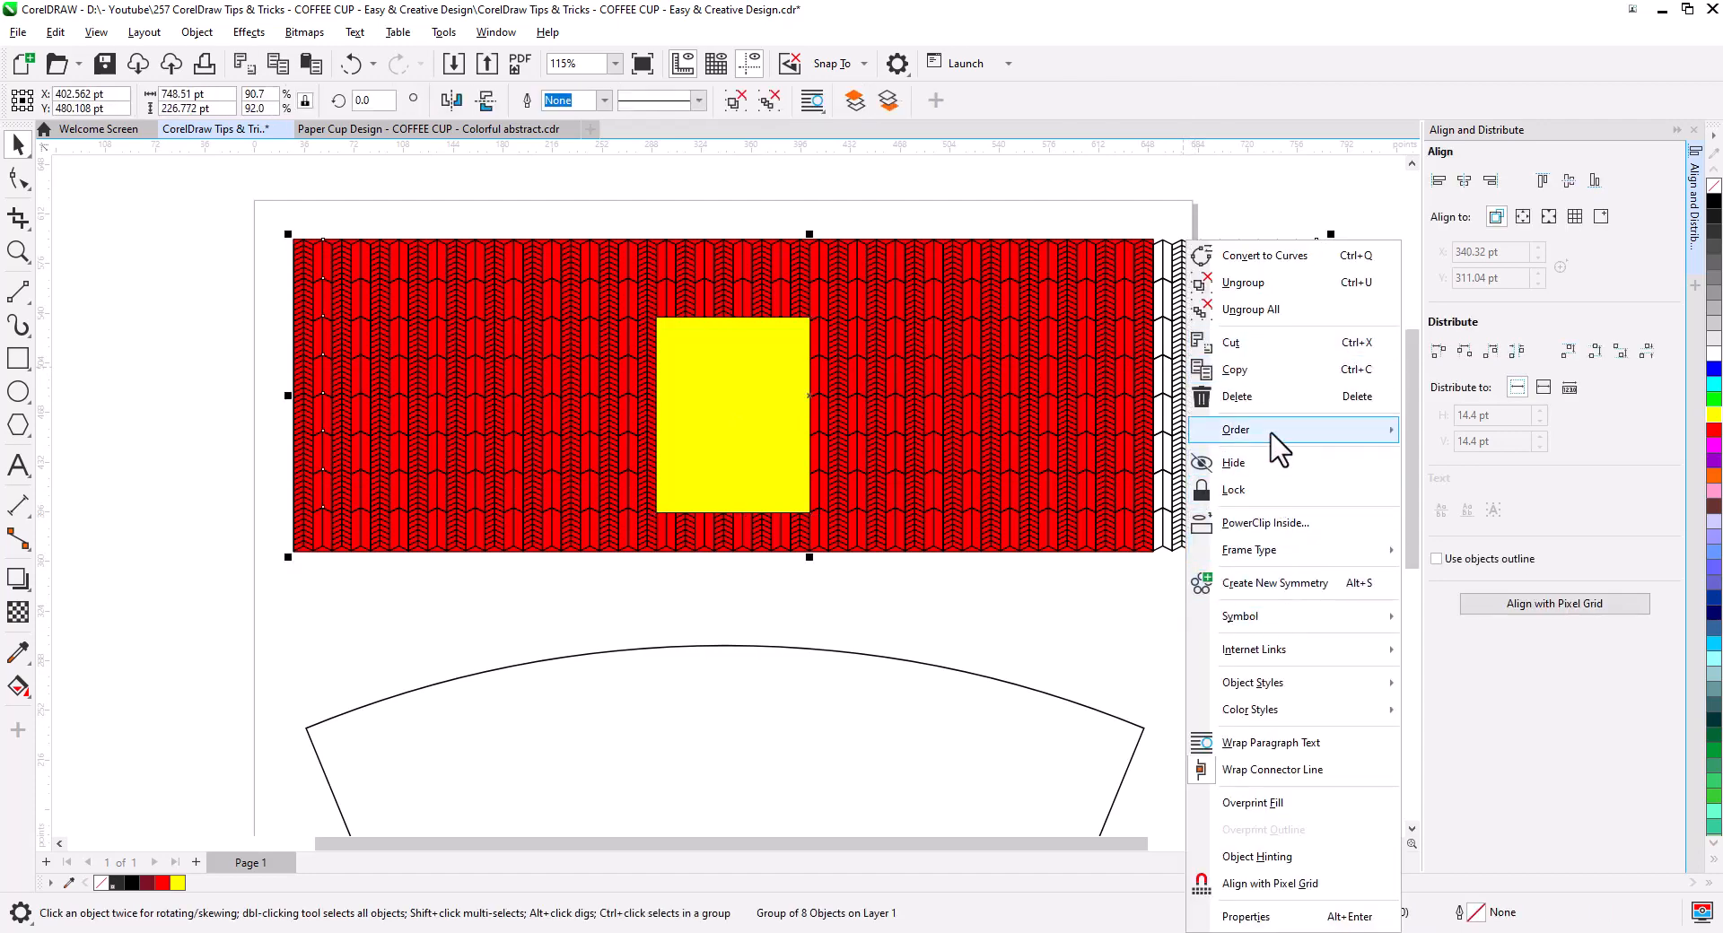
pyautogui.moveTo(1275, 431)
pyautogui.click(1465, 461)
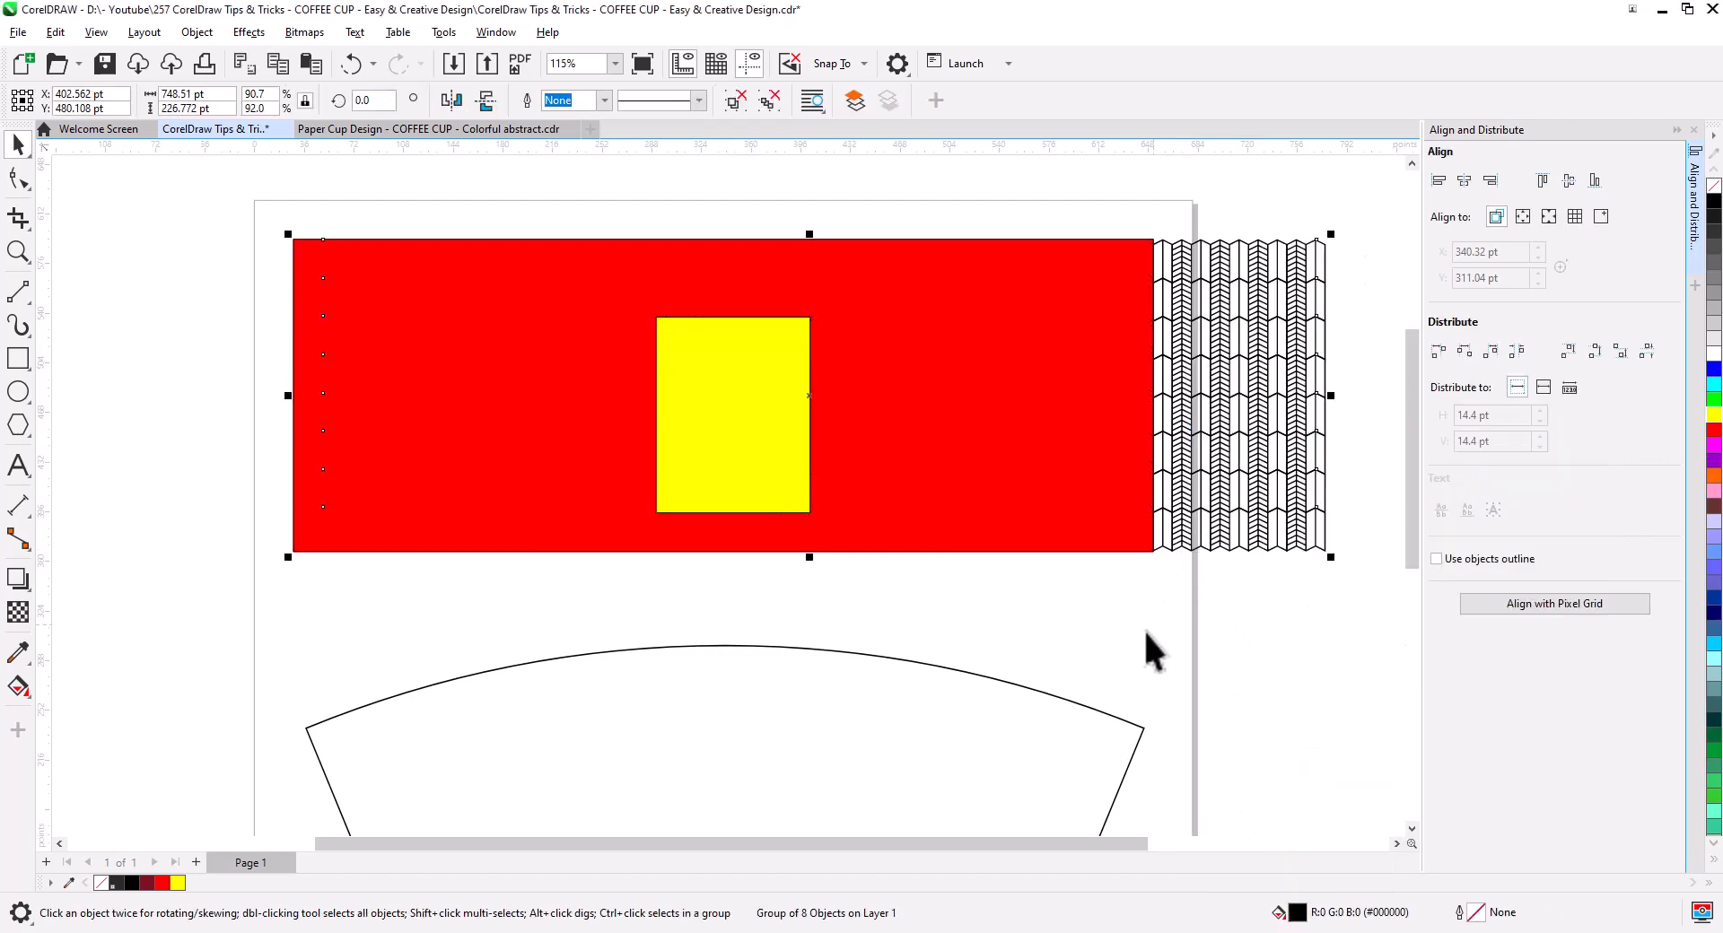
pyautogui.click(946, 619)
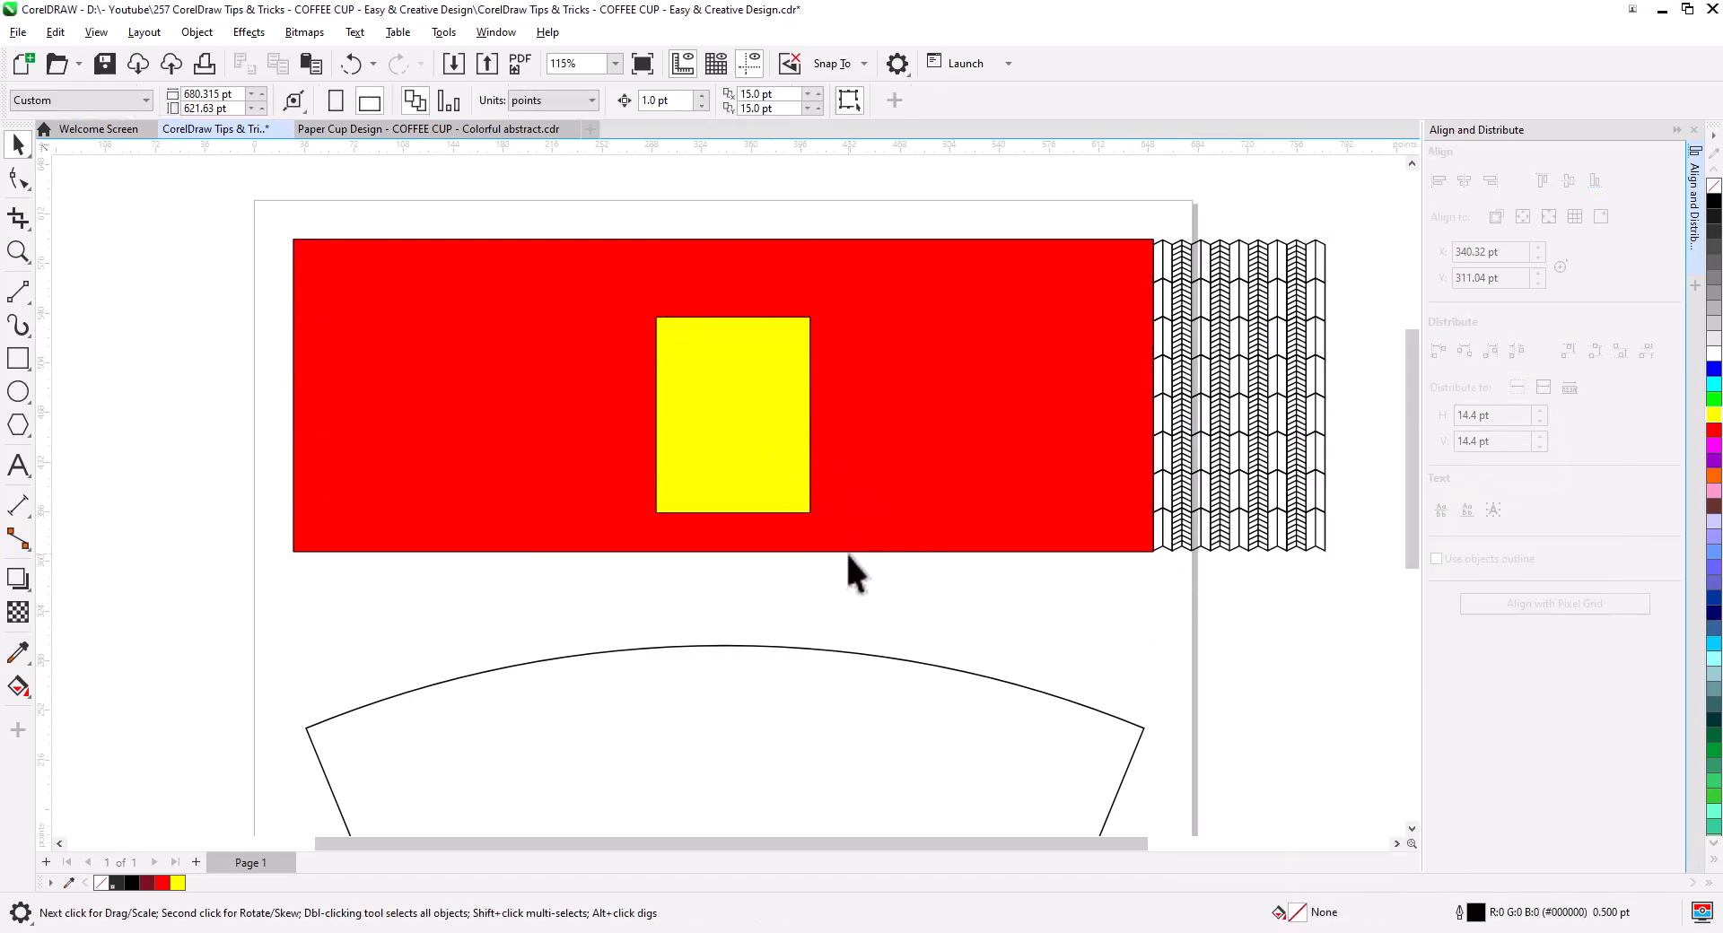
# Center the yellow rectangle horizontally and vertically on the red rectangle
pyautogui.click(807, 508)
pyautogui.keyDown('shift'); pyautogui.click(947, 512); pyautogui.keyUp('shift')
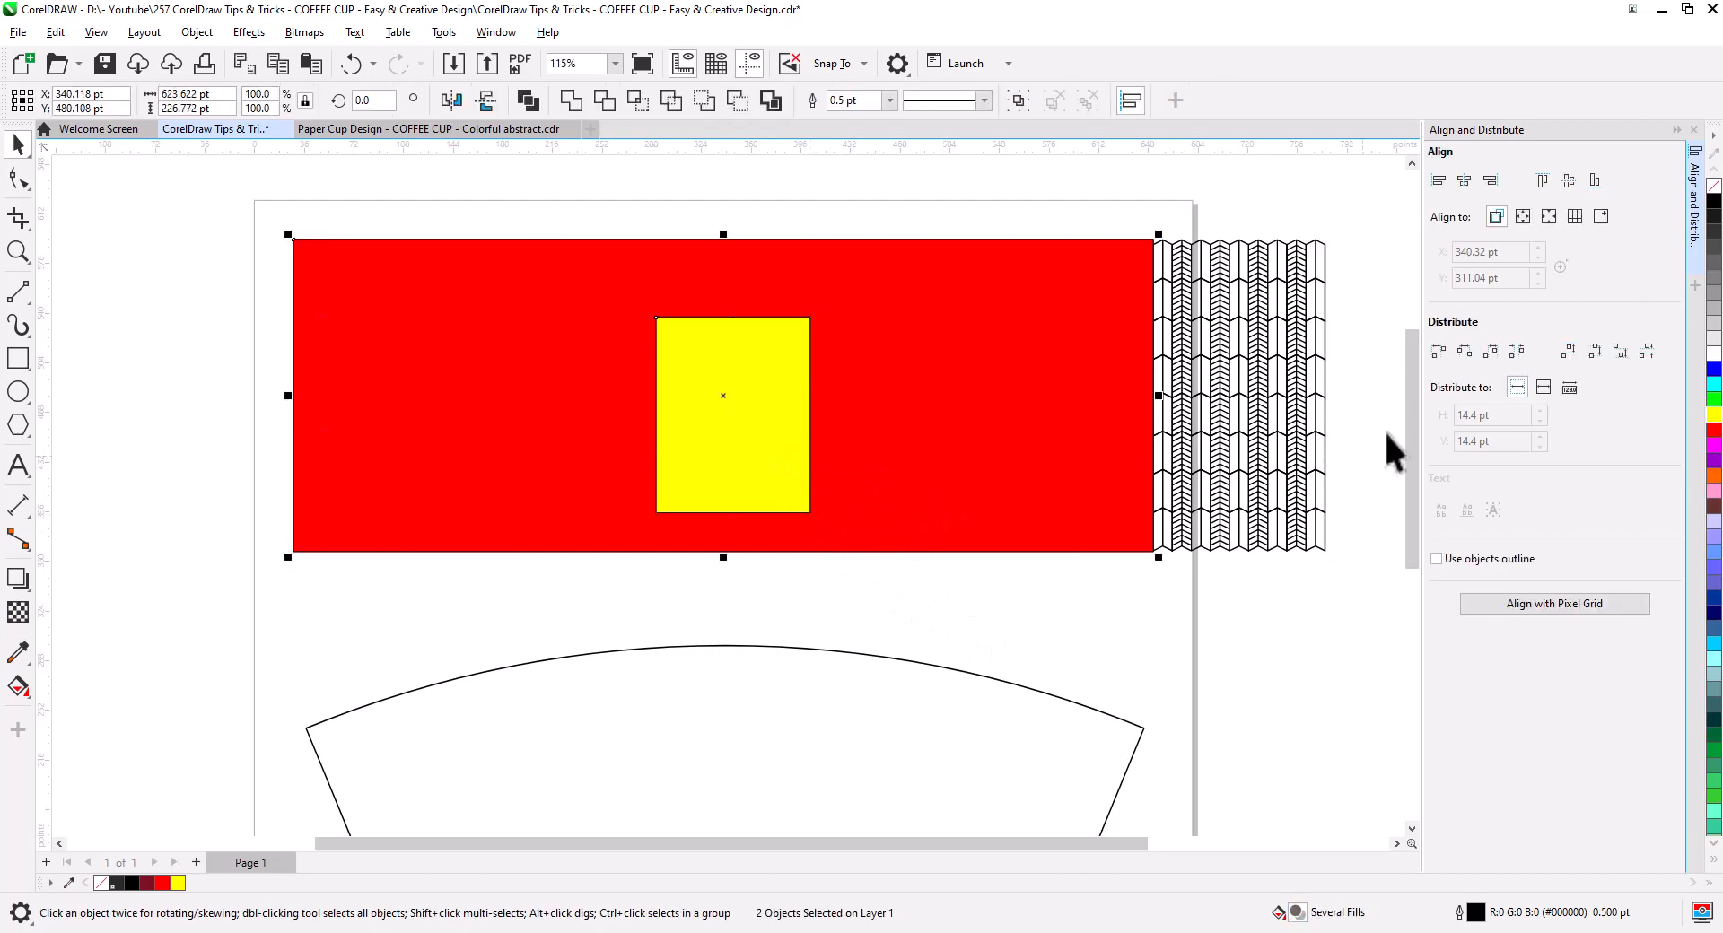
pyautogui.click(1467, 184)
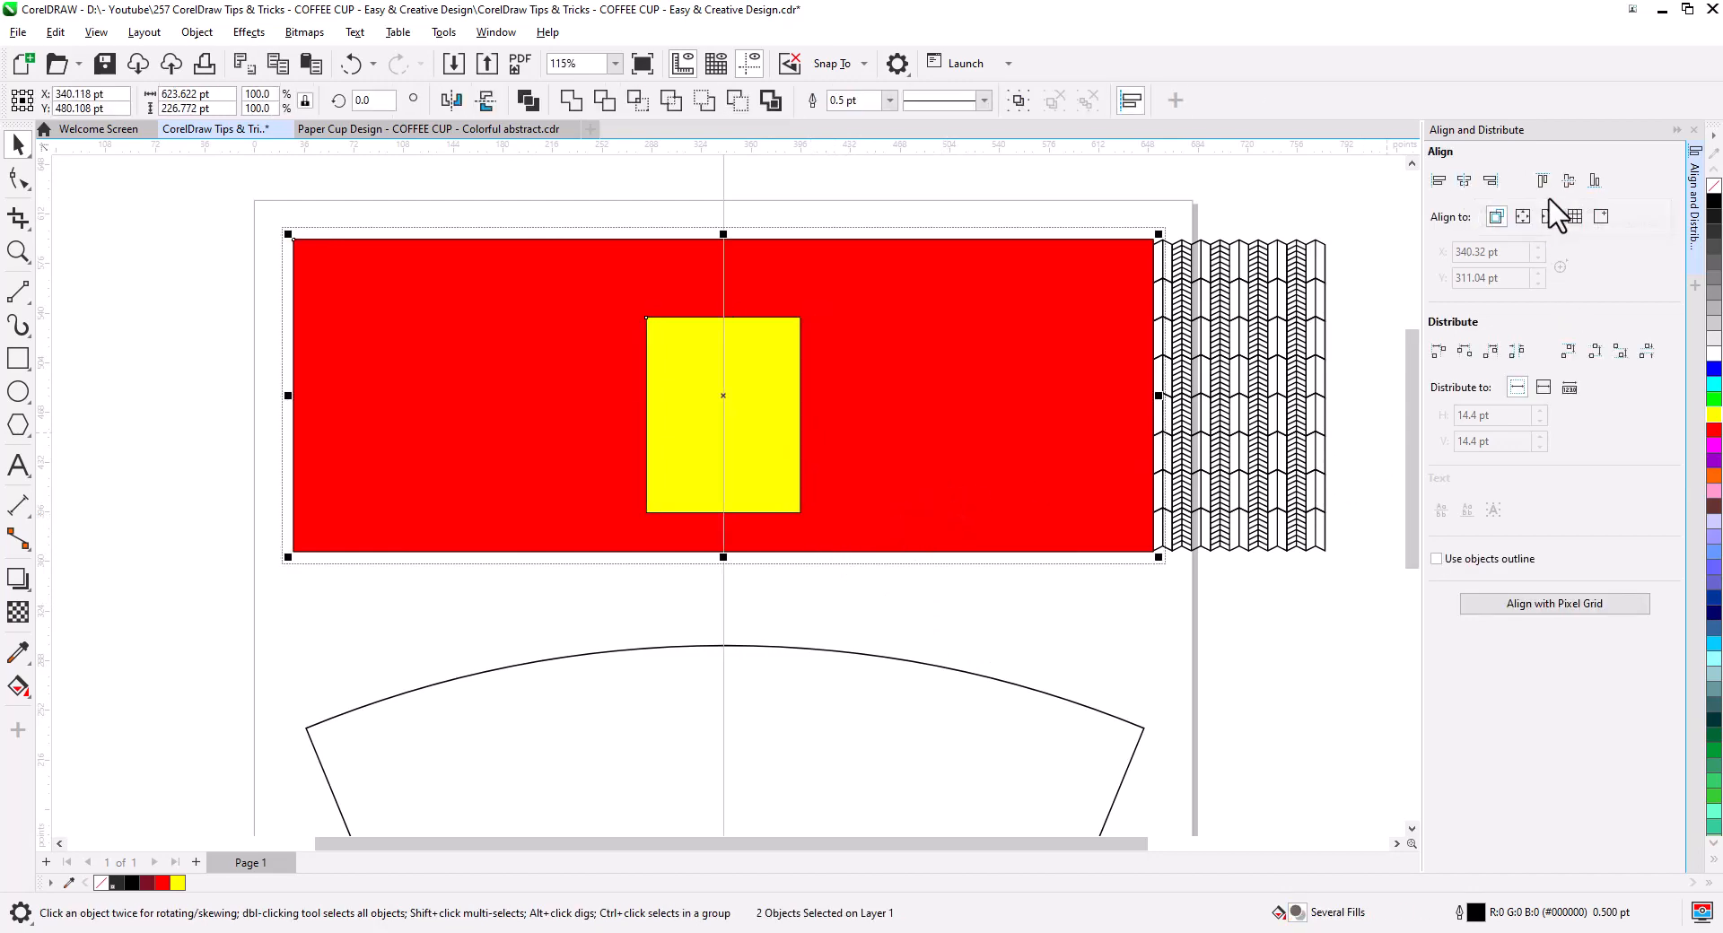
pyautogui.click(1569, 181)
pyautogui.click(1210, 531)
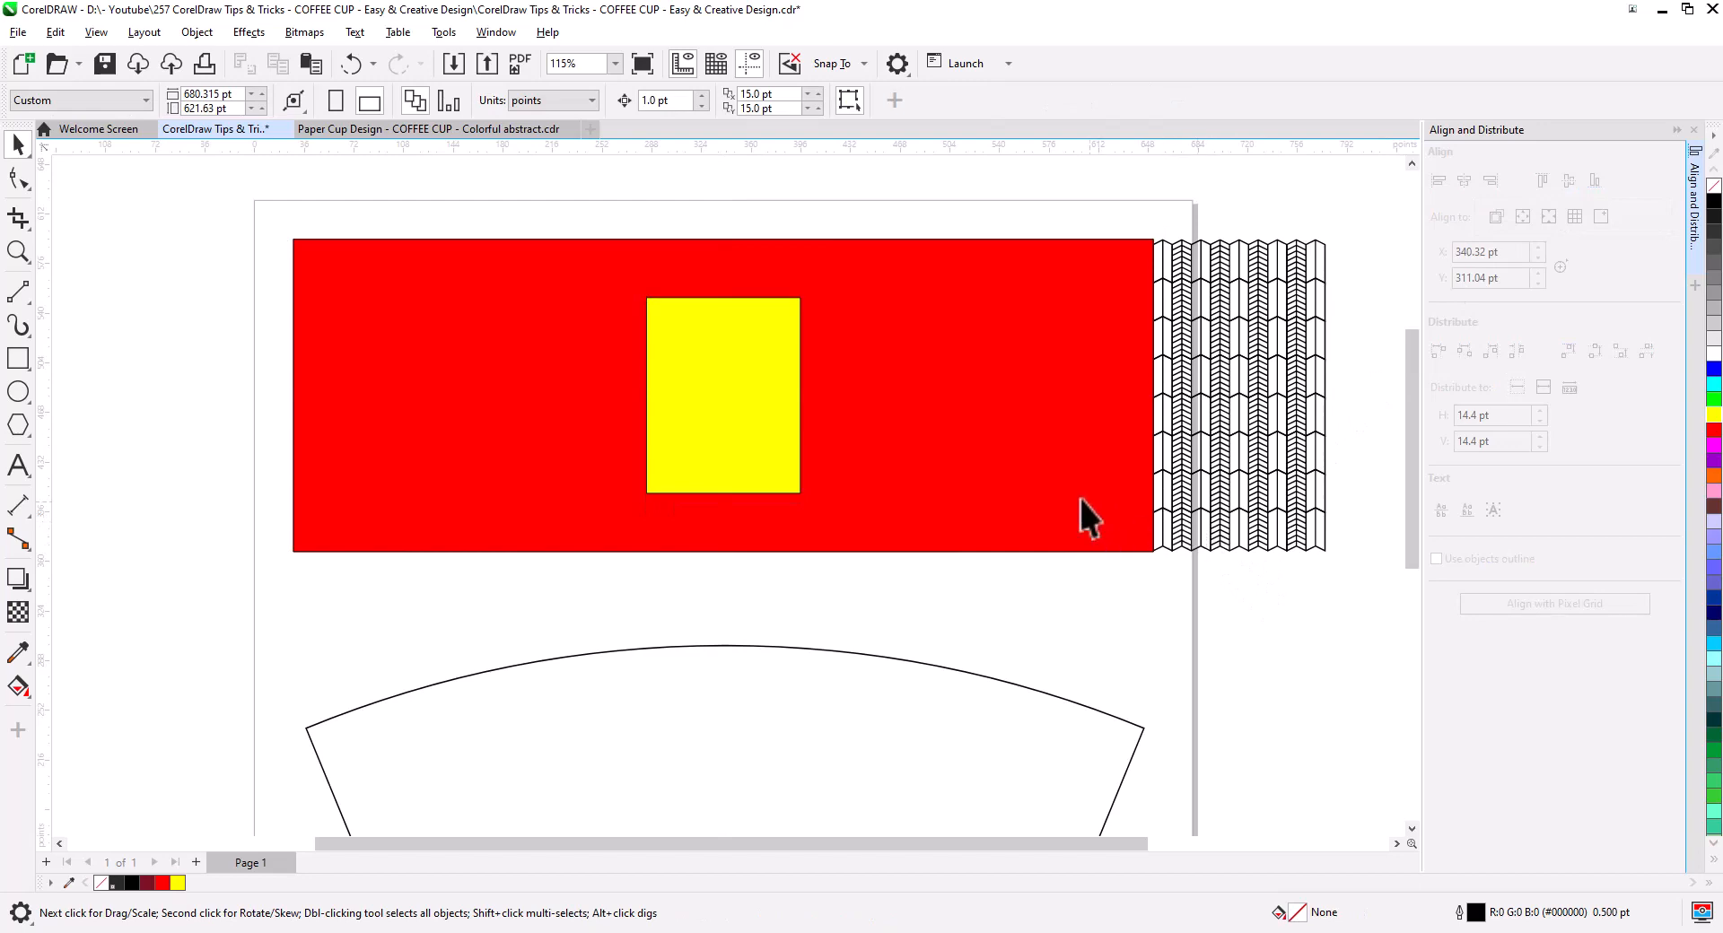
# Send the red rectangle to the back of the page, behind the zigzag pattern
pyautogui.click(1045, 557)
pyautogui.rightClick(1031, 470)
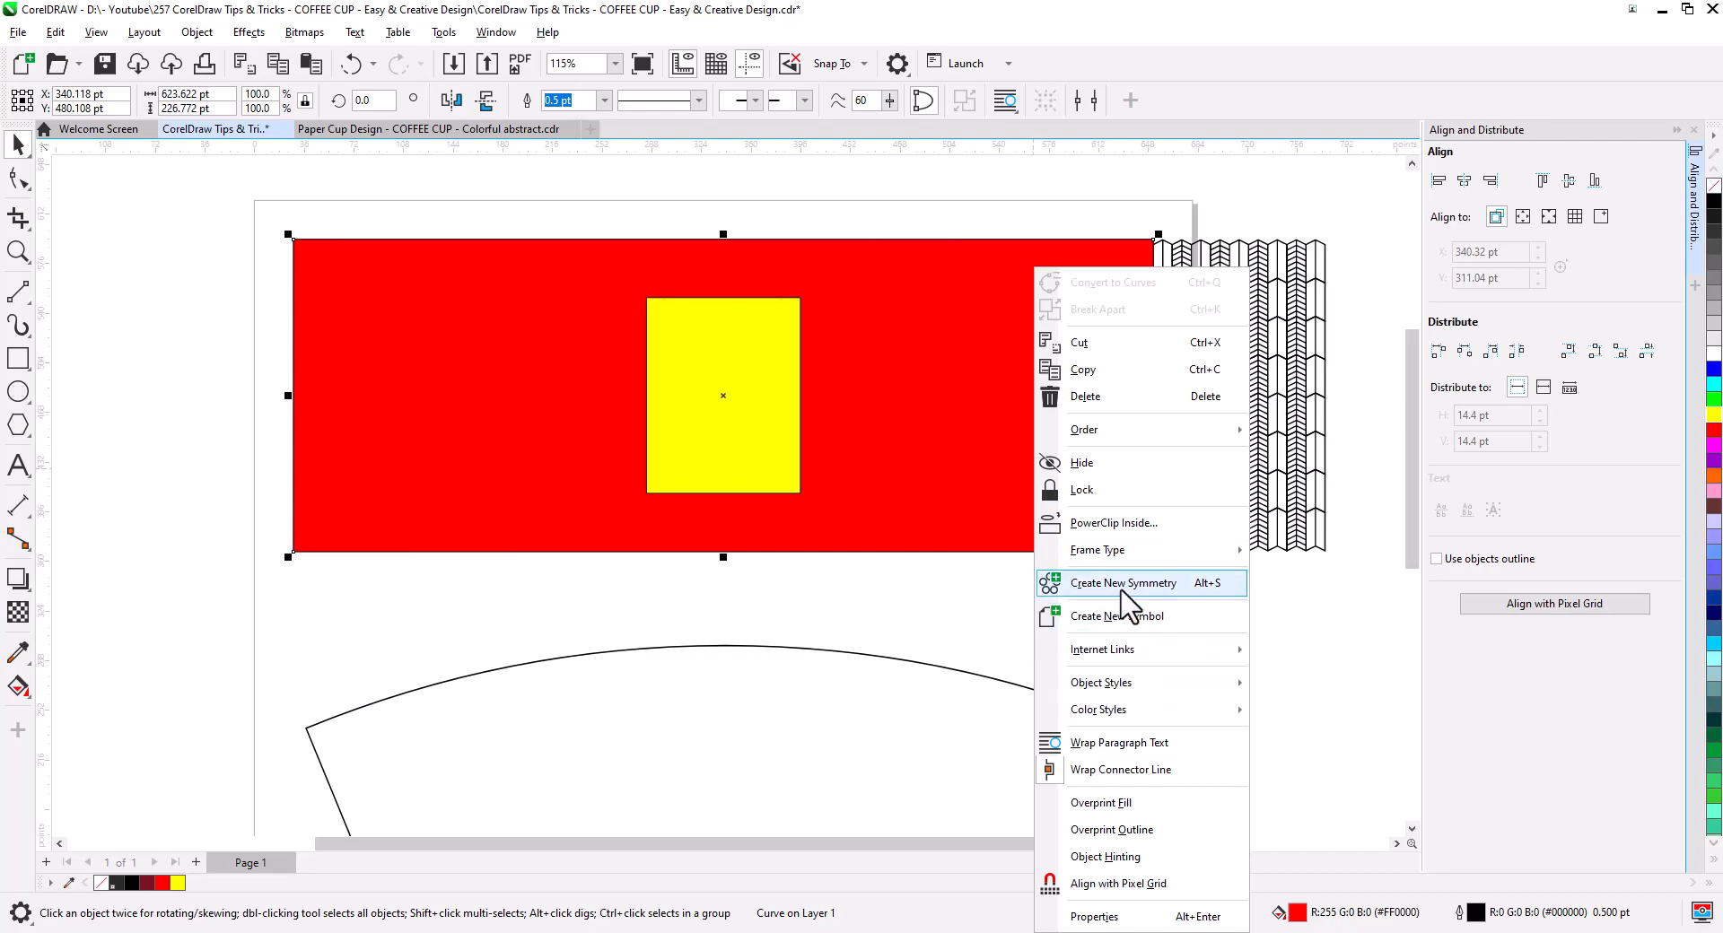
pyautogui.moveTo(1201, 434)
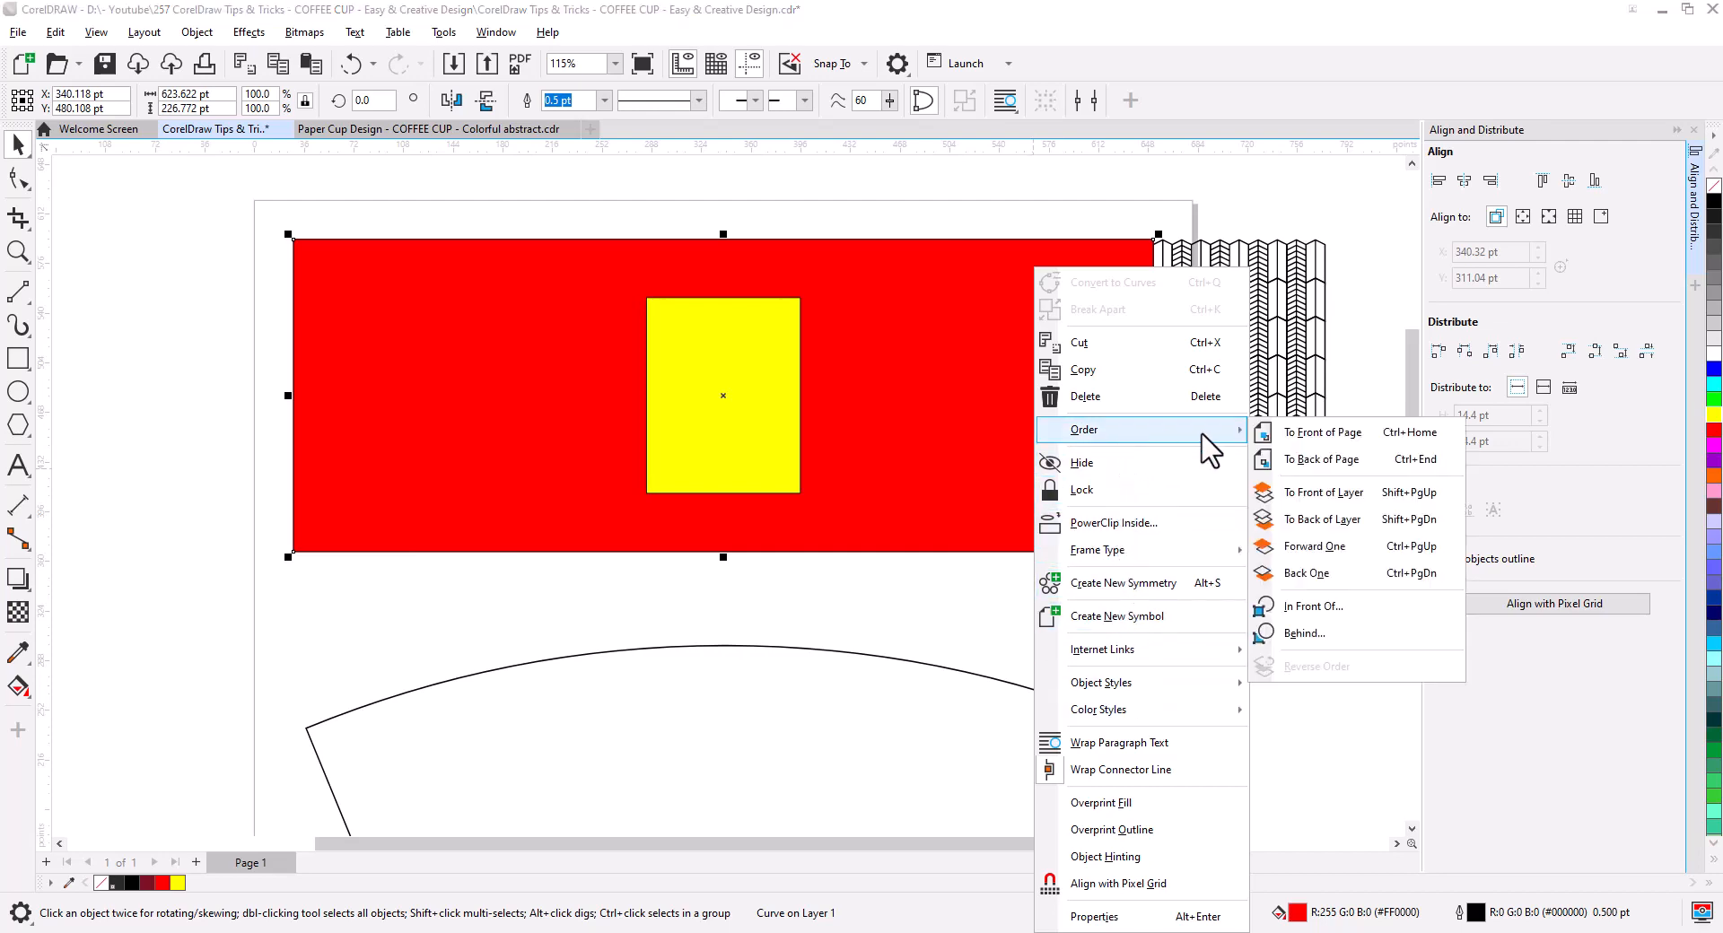
pyautogui.click(1321, 460)
pyautogui.click(863, 578)
# Stretch the yellow rectangle symmetrically about its center until its bottom edge snaps to a lower zigzag node, making it about 170.2 pt high
pyautogui.scroll(5, 745, 427)
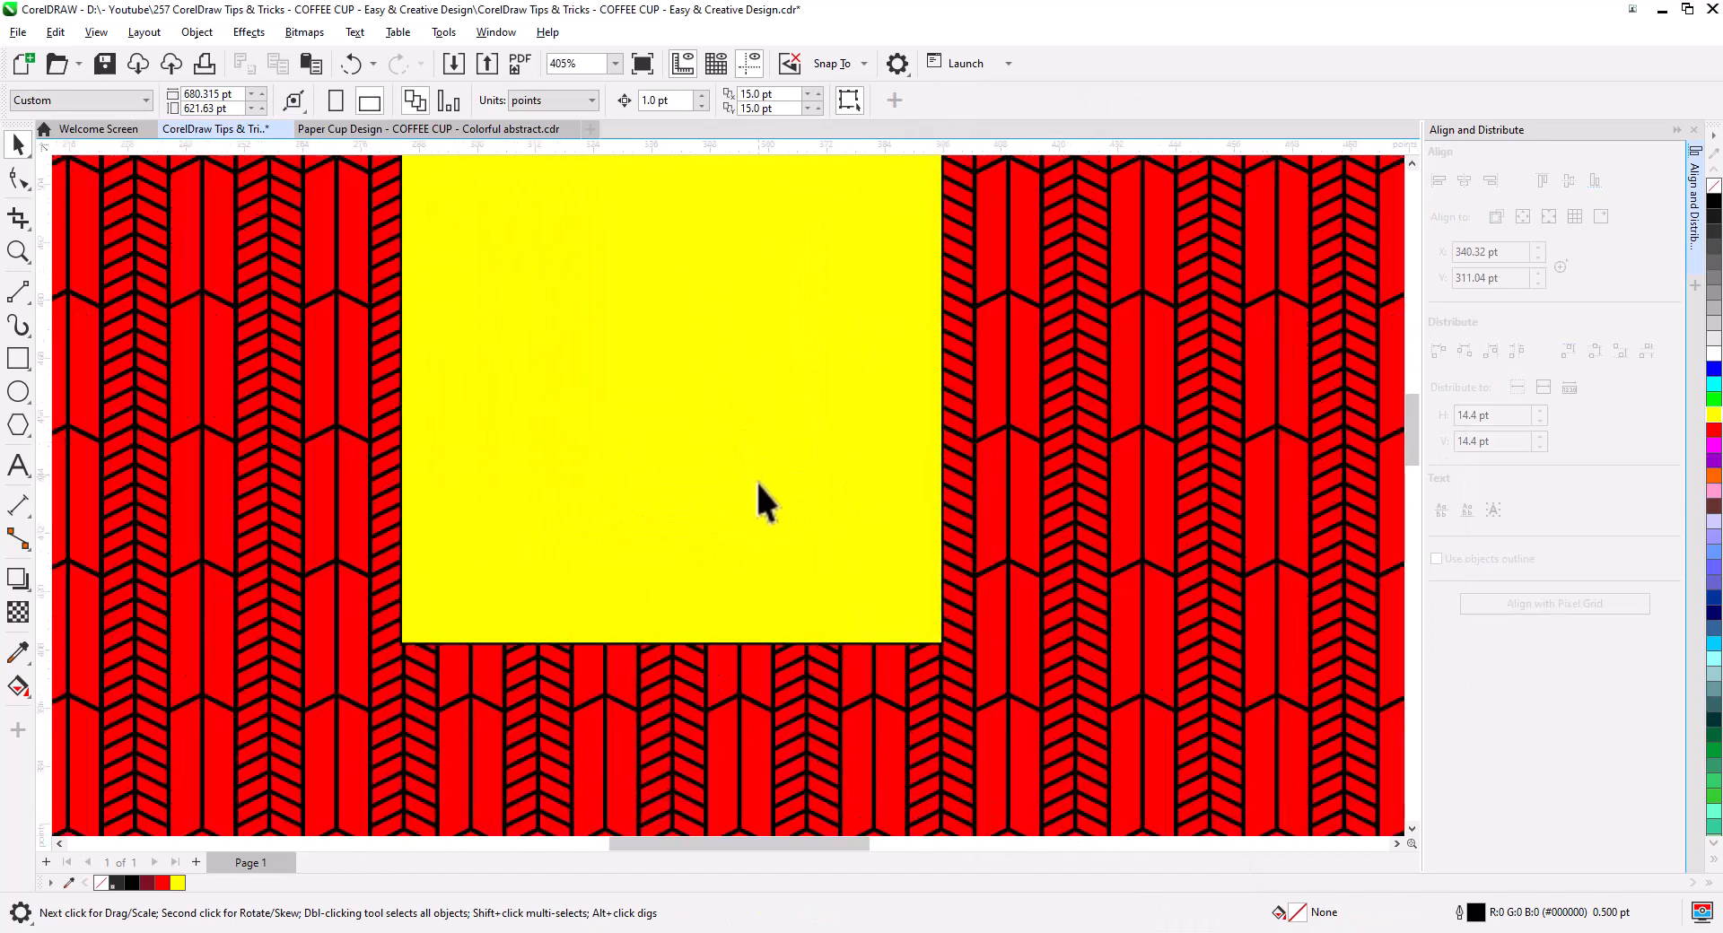
pyautogui.click(751, 556)
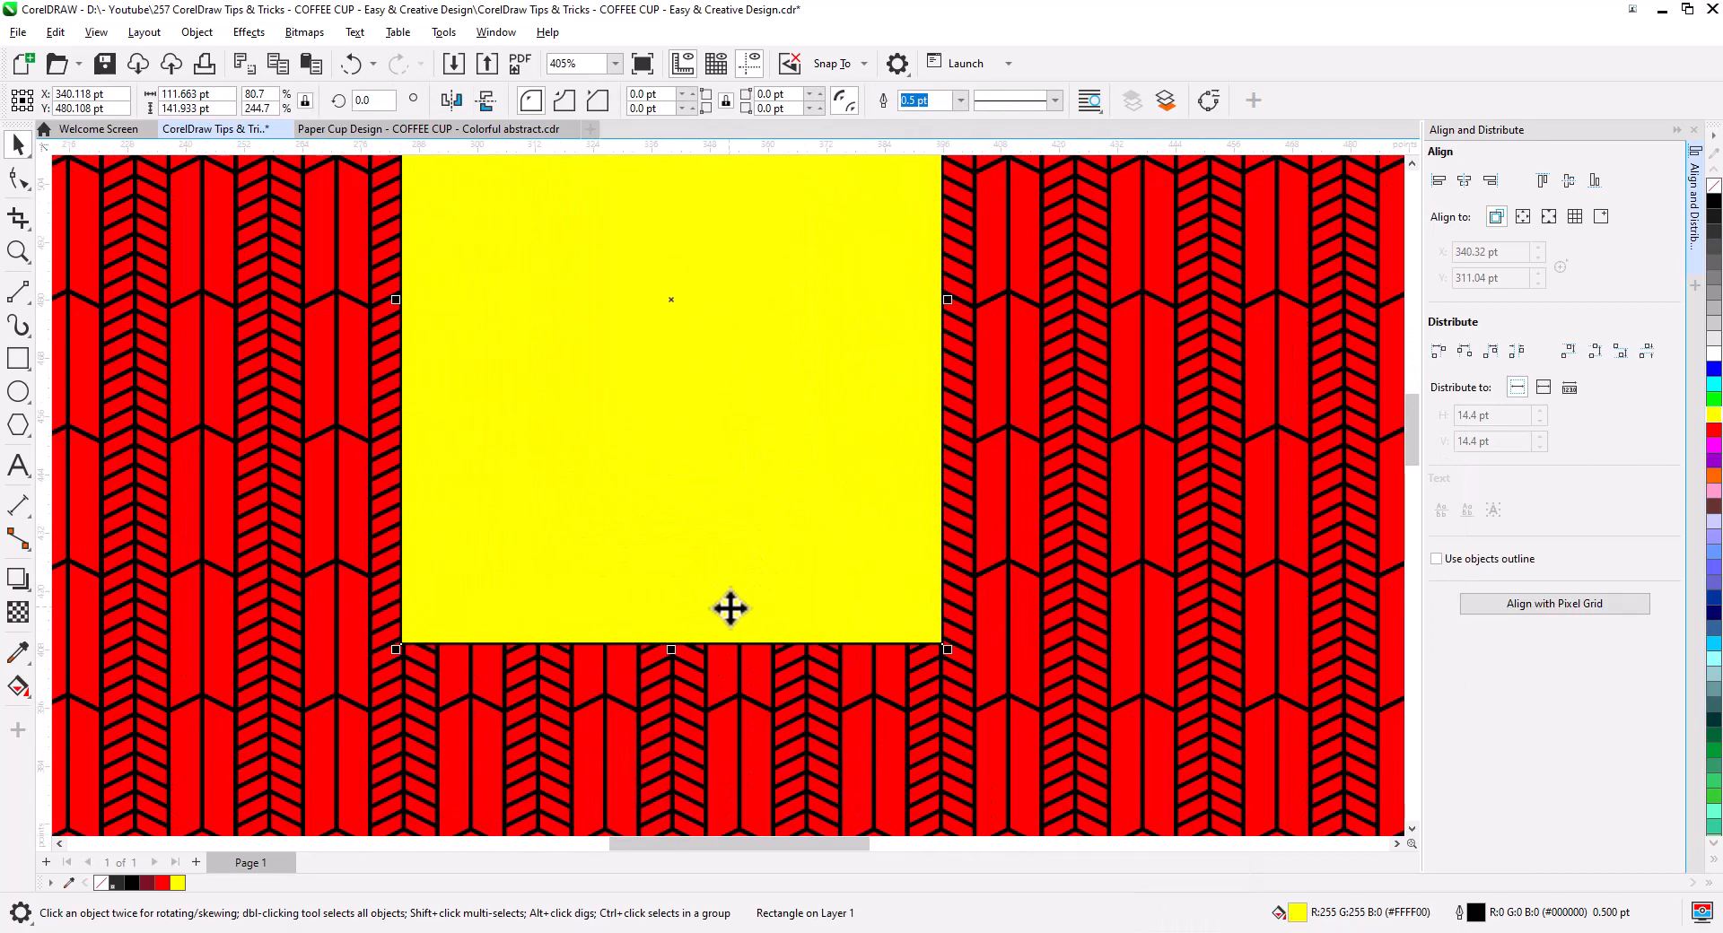
pyautogui.moveTo(675, 653); pyautogui.dragTo(673, 718)
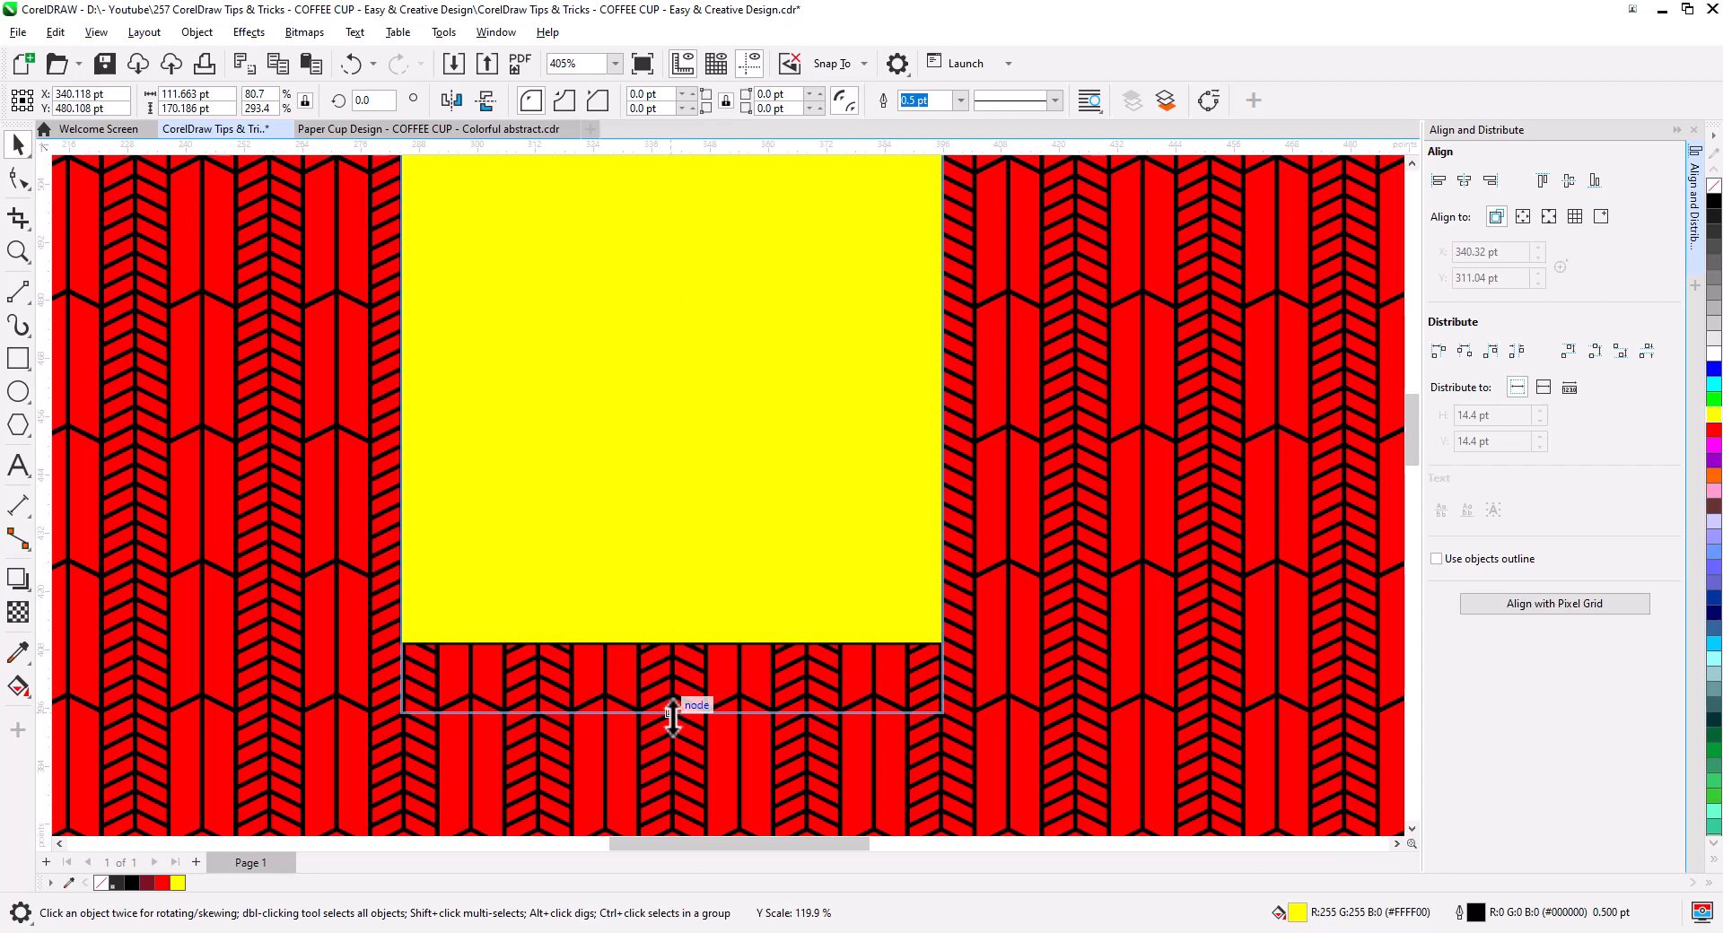
pyautogui.moveTo(673, 718); pyautogui.dragTo(673, 718)
pyautogui.scroll(5, 756, 475)
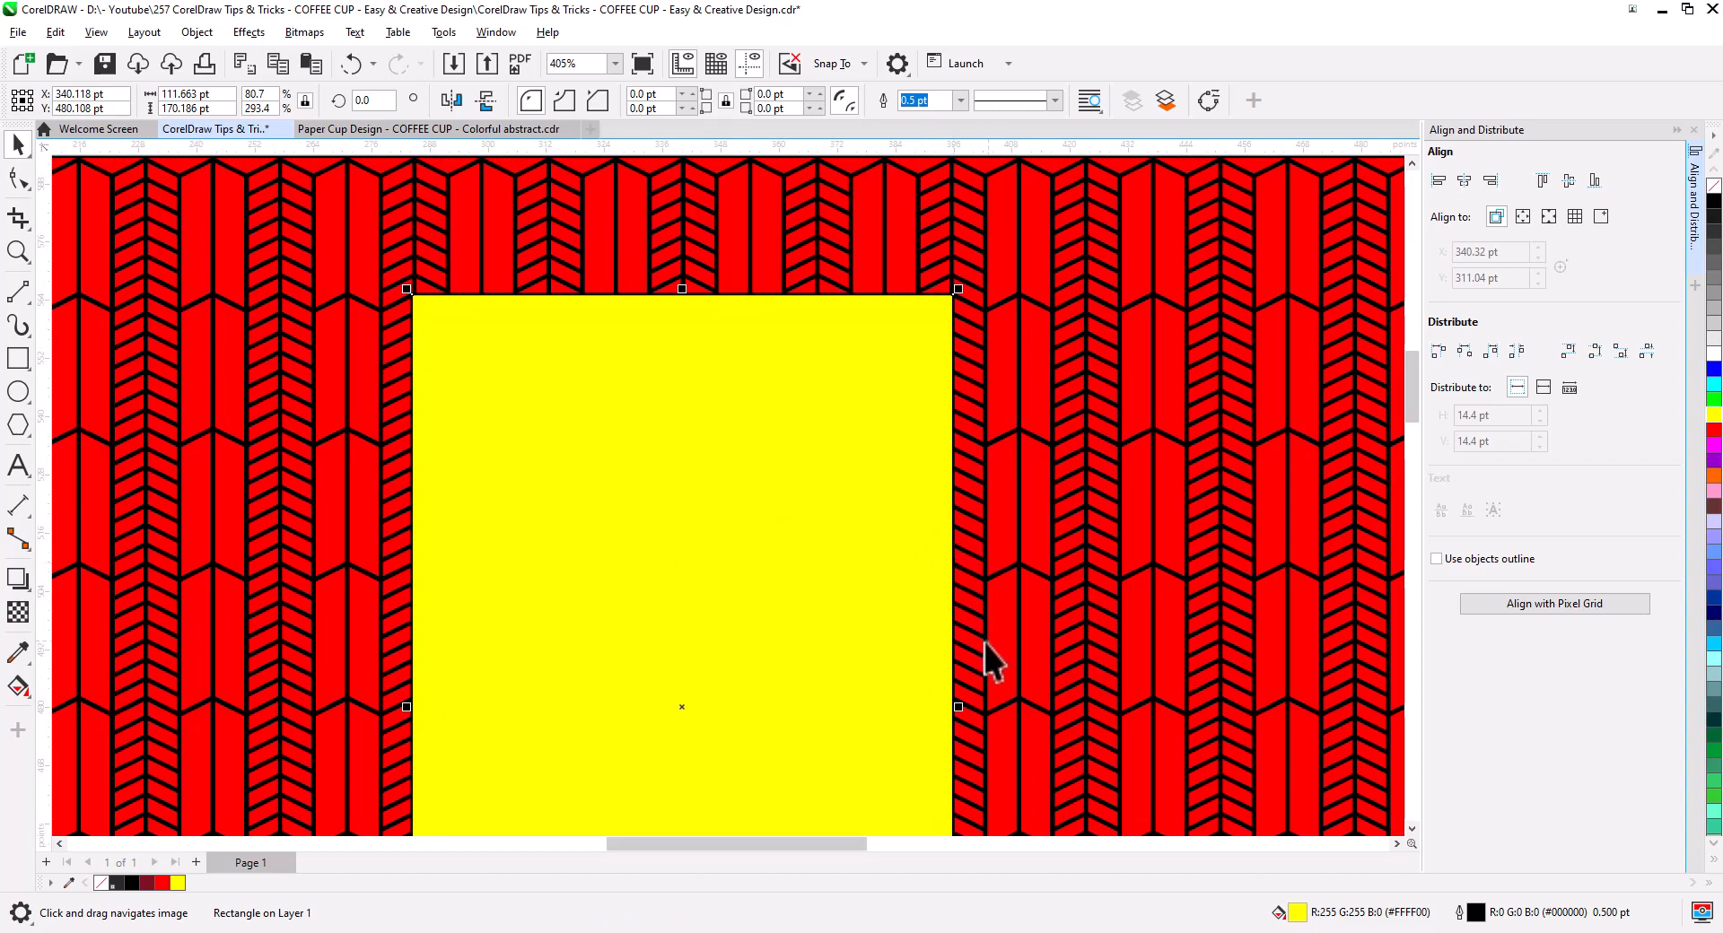
pyautogui.scroll(-5, 1012, 654)
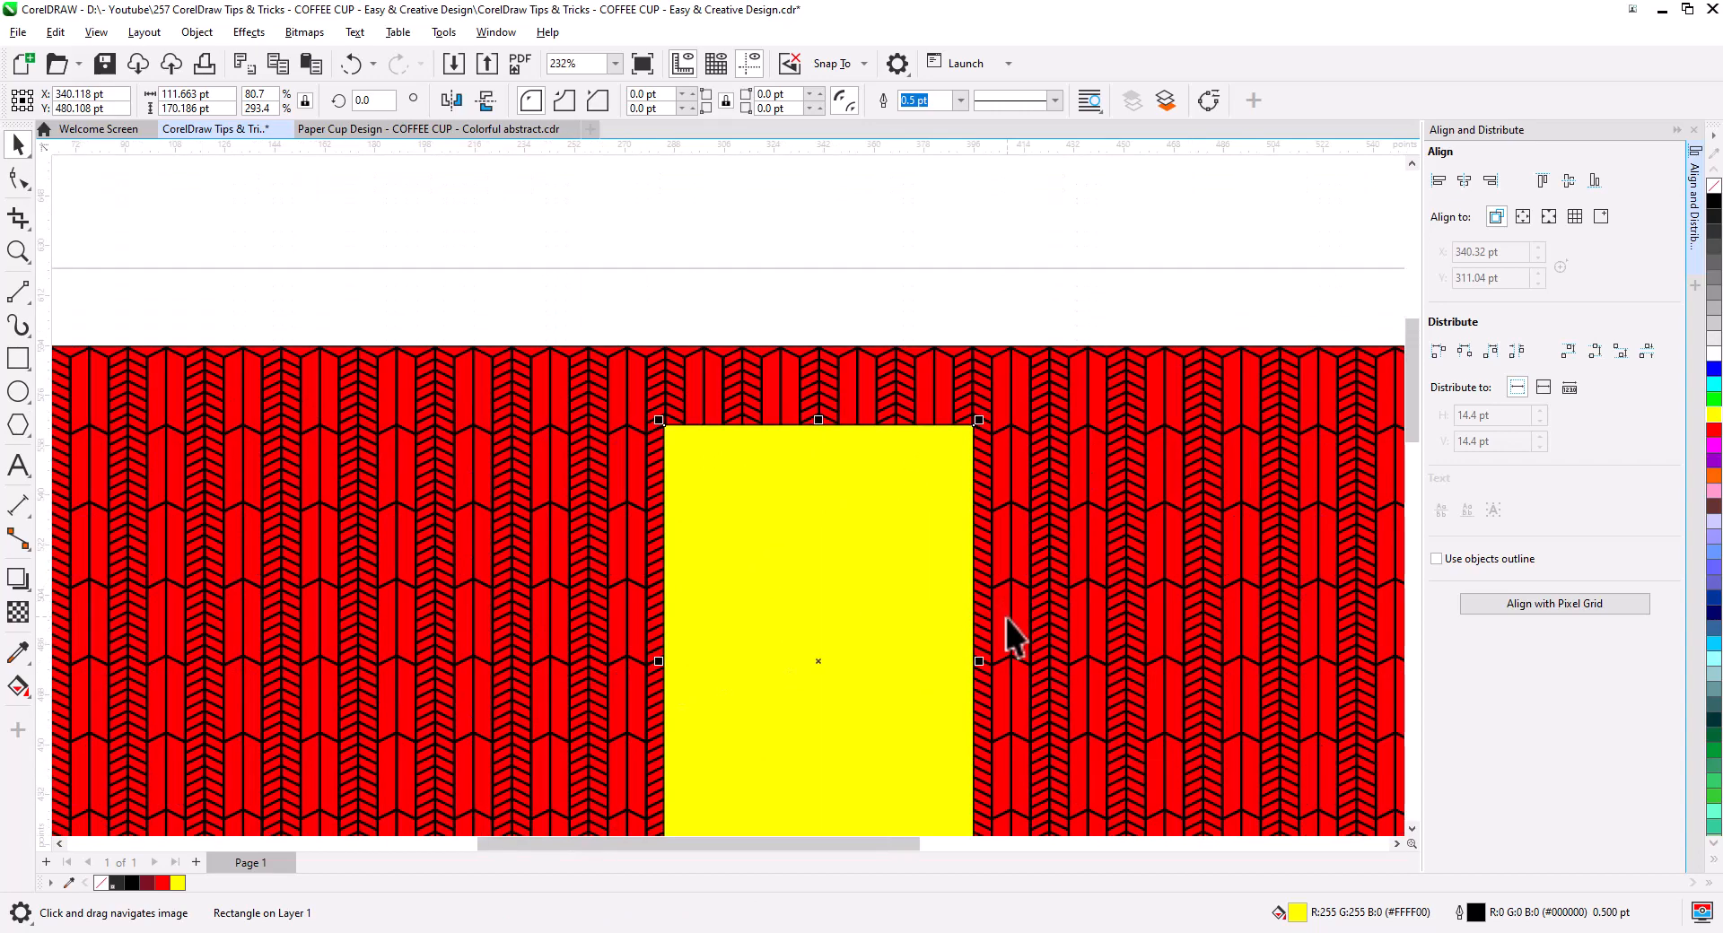
pyautogui.moveTo(1031, 662); pyautogui.dragTo(923, 583)
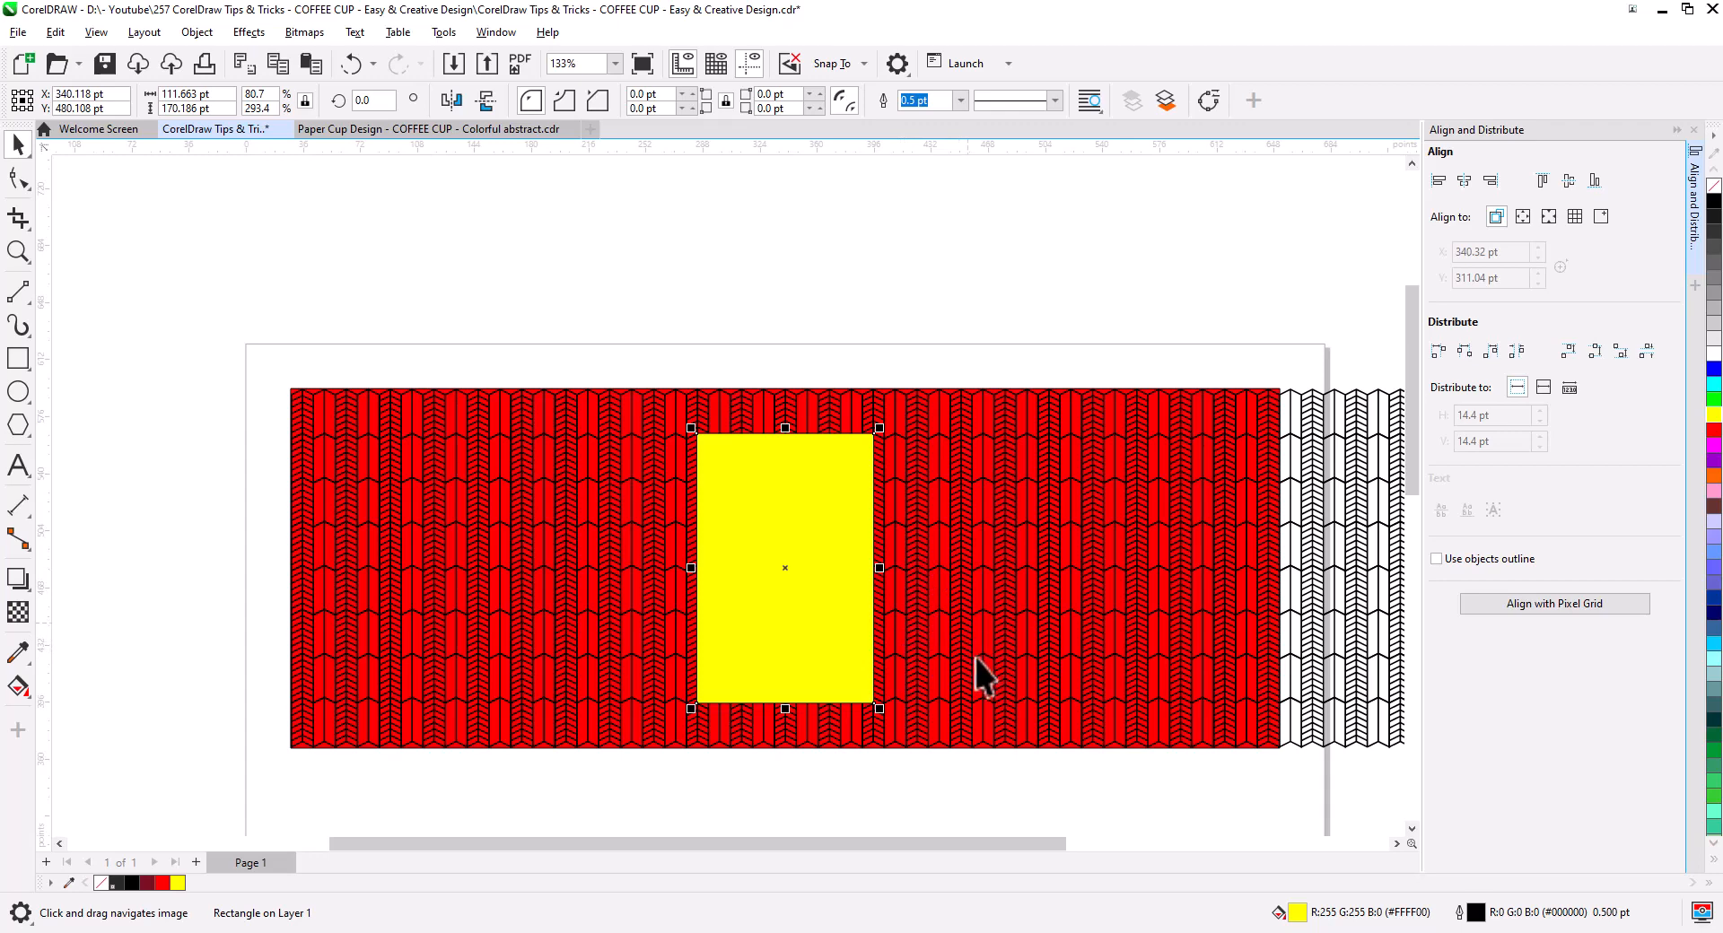
# Ungroup the zigzag pattern into rows and bring its top row to the front of the page
pyautogui.click(1298, 693)
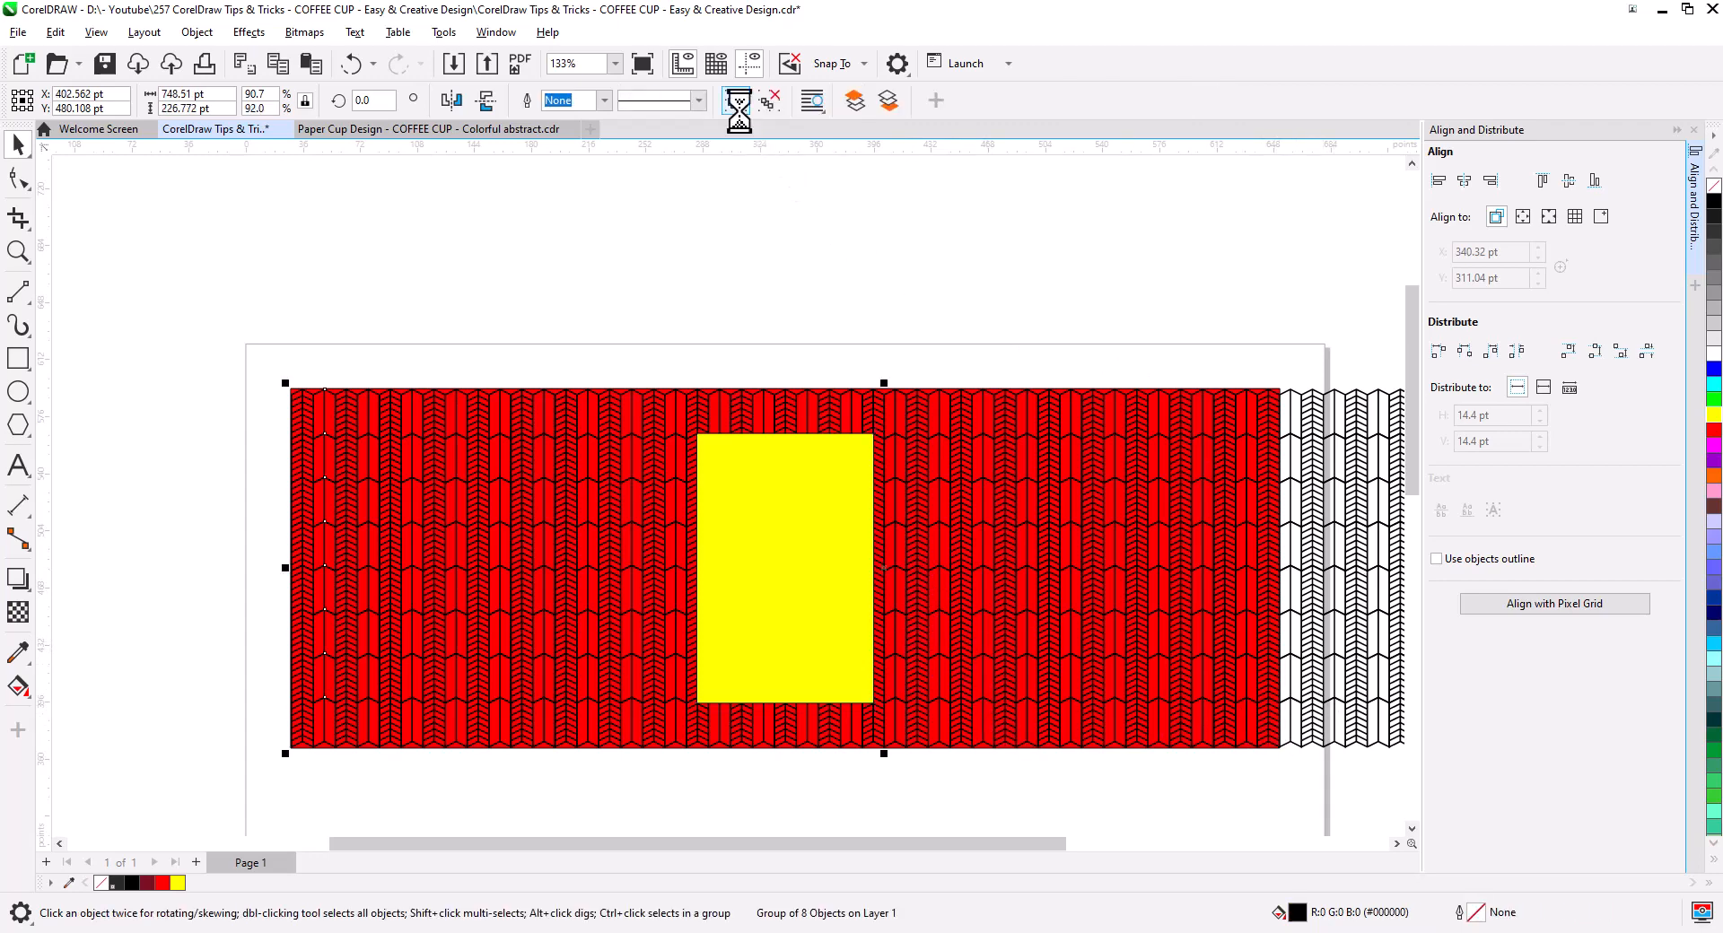
pyautogui.click(1312, 432)
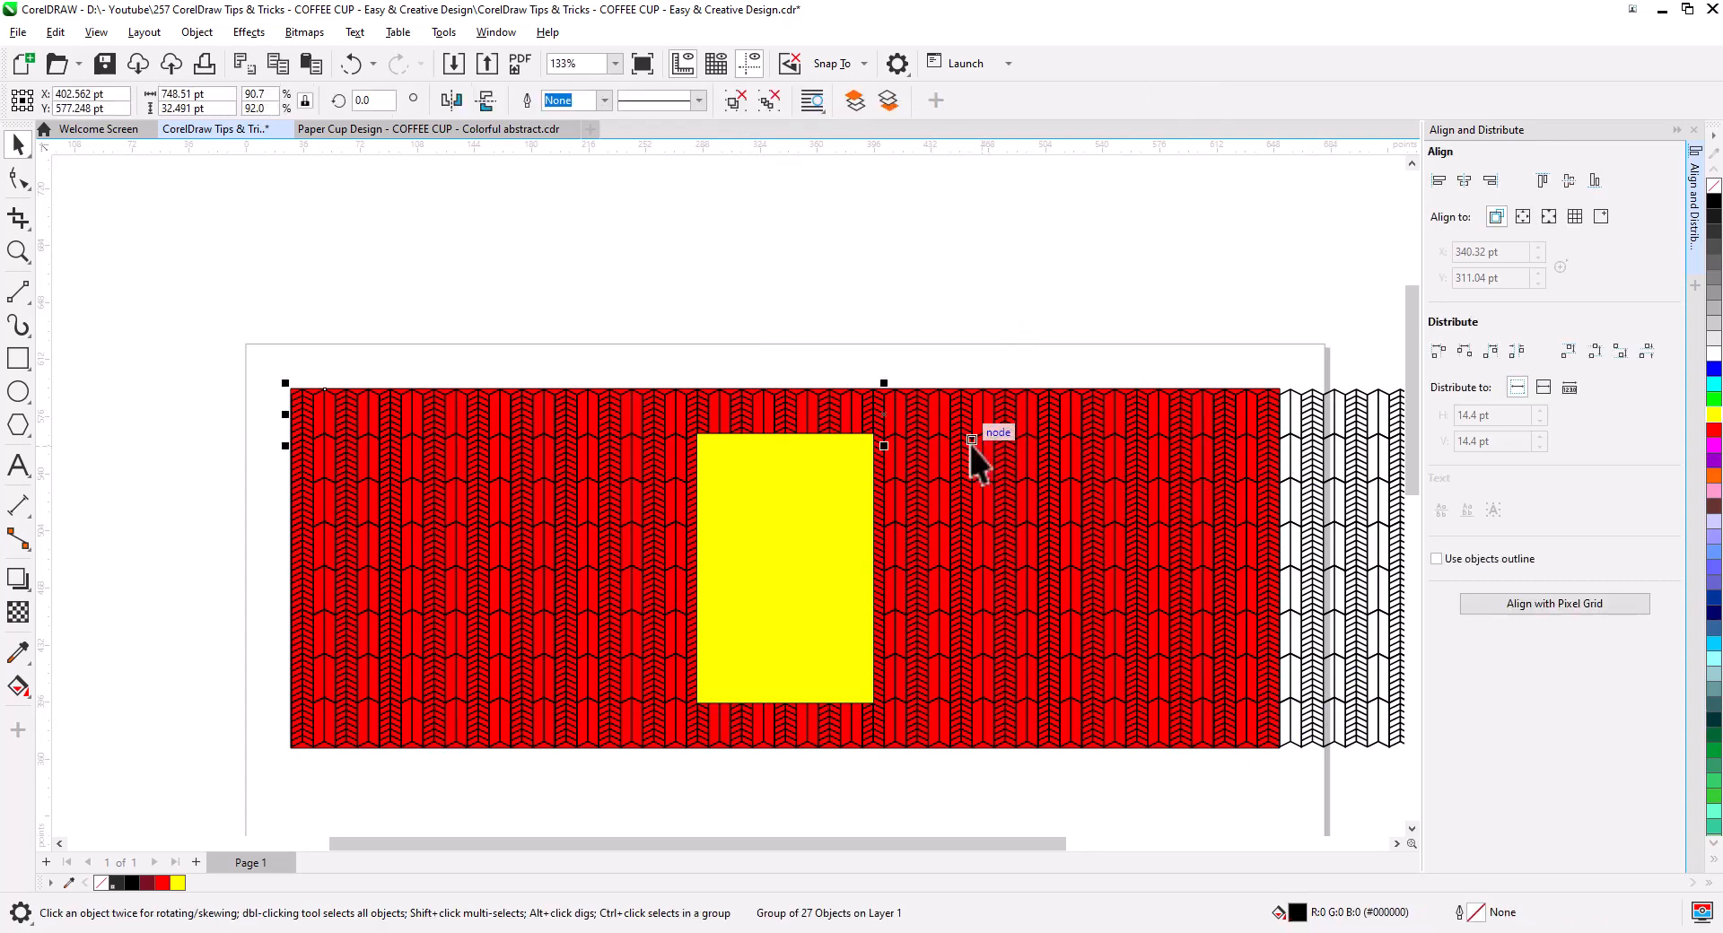
pyautogui.rightClick(1312, 404)
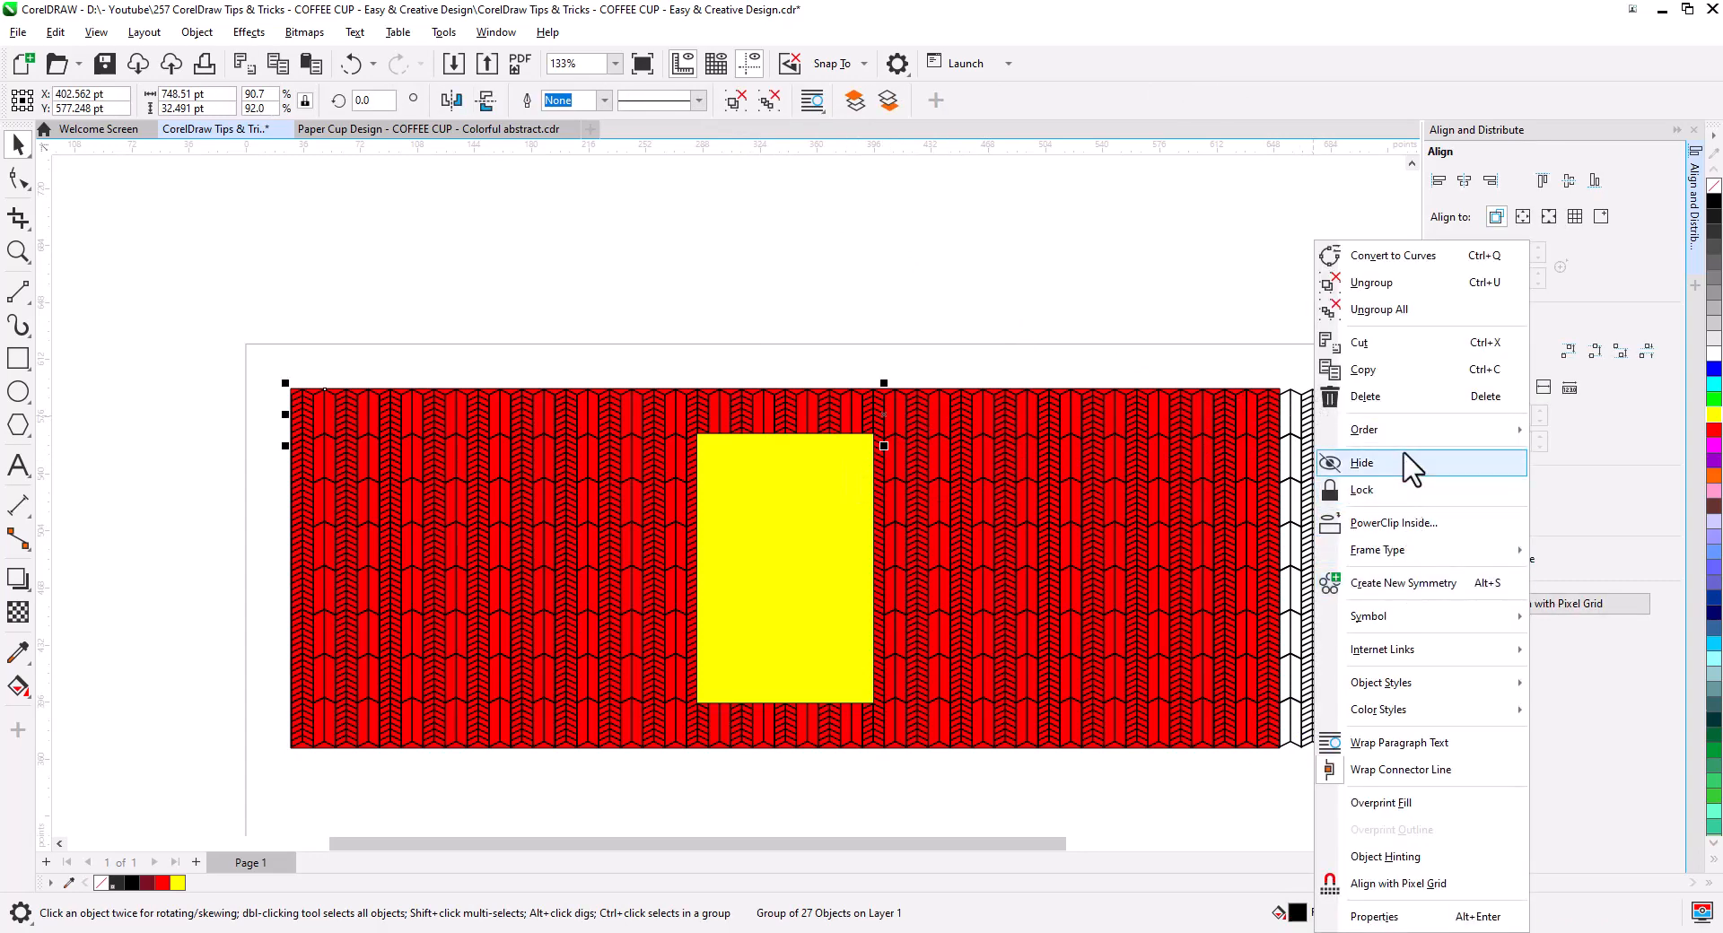
pyautogui.moveTo(1403, 431)
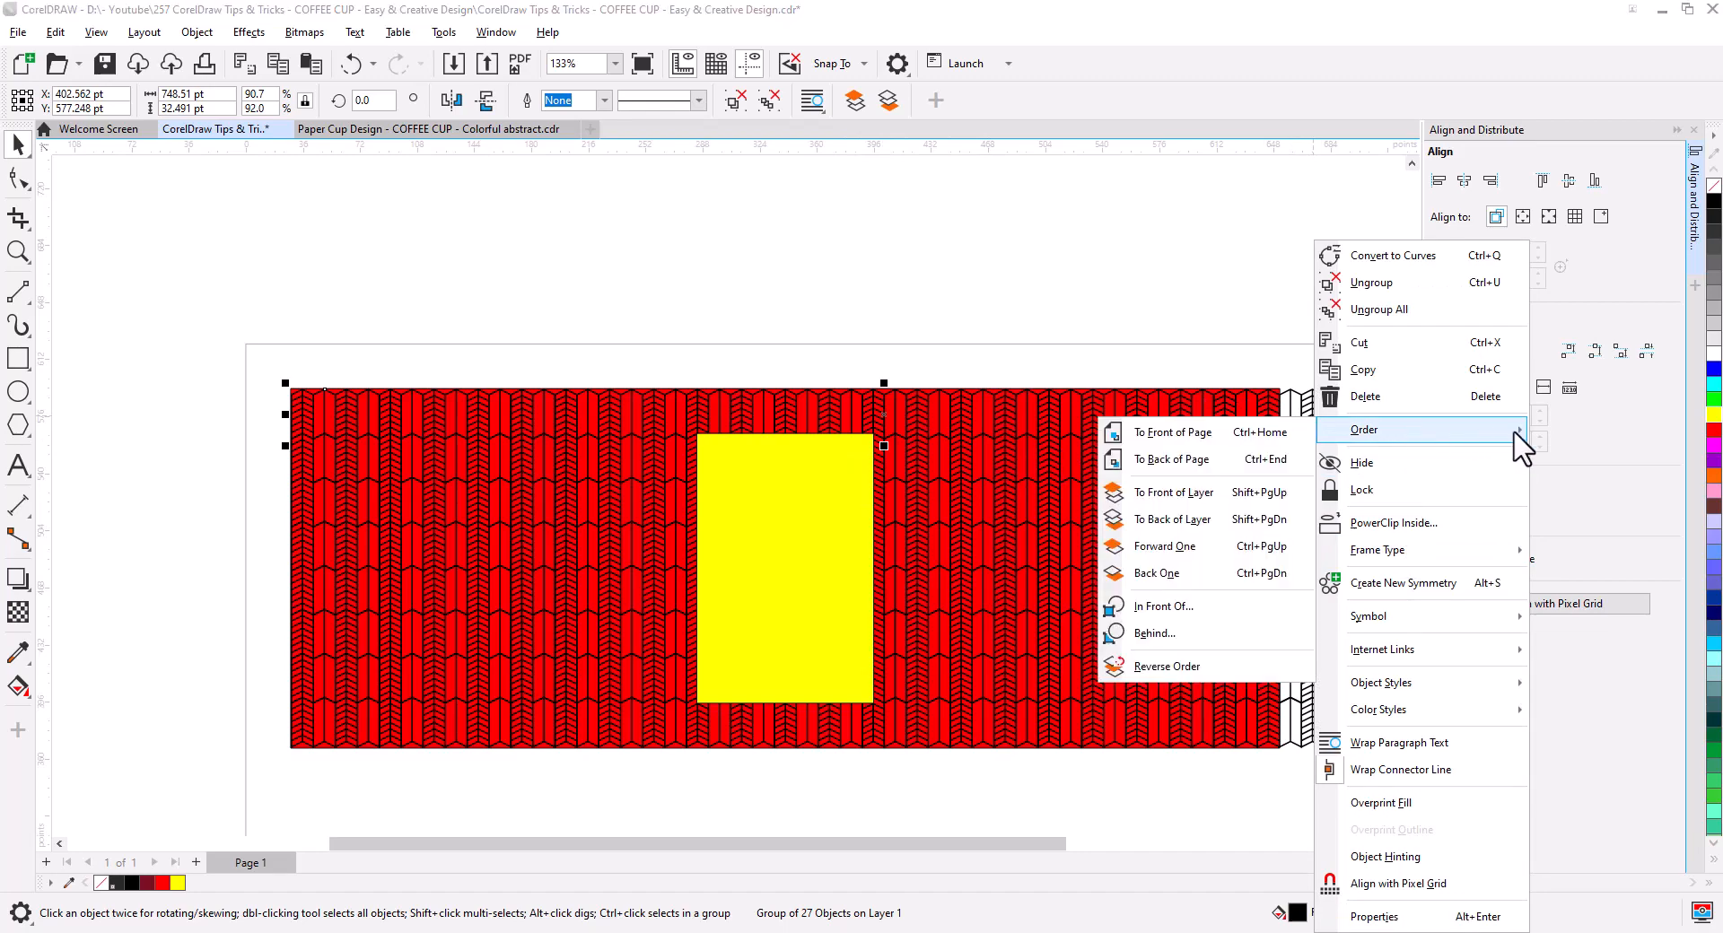
pyautogui.click(1242, 440)
pyautogui.click(757, 473)
pyautogui.scroll(2, 761, 471)
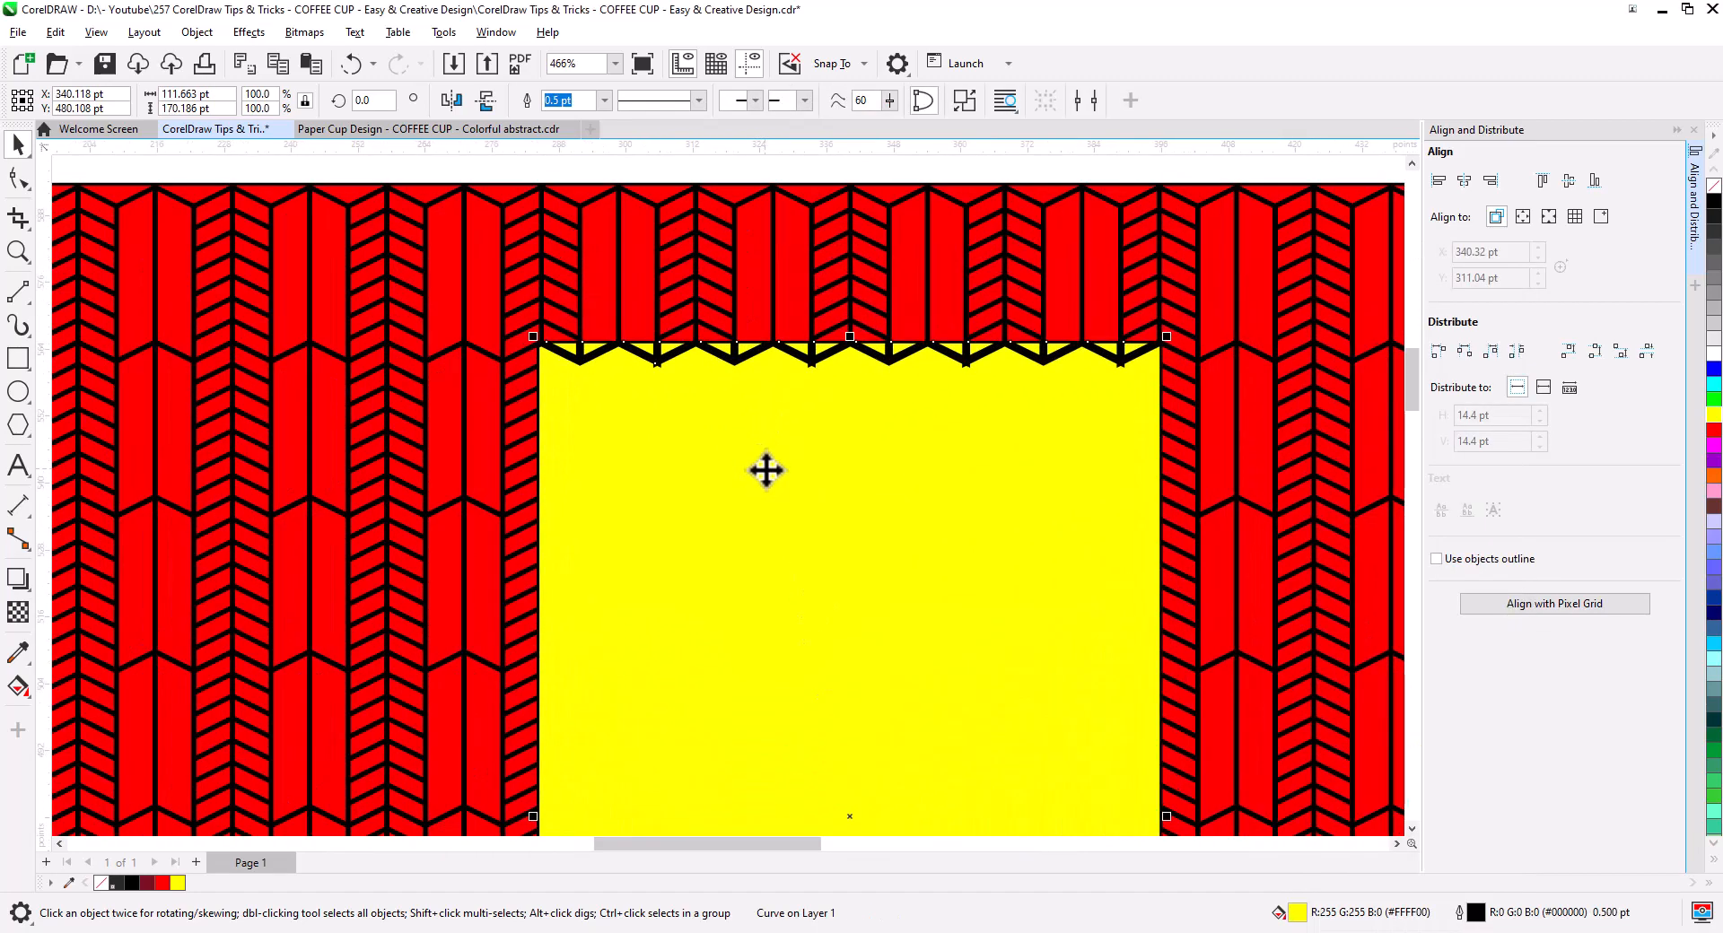
pyautogui.scroll(-5, 889, 392)
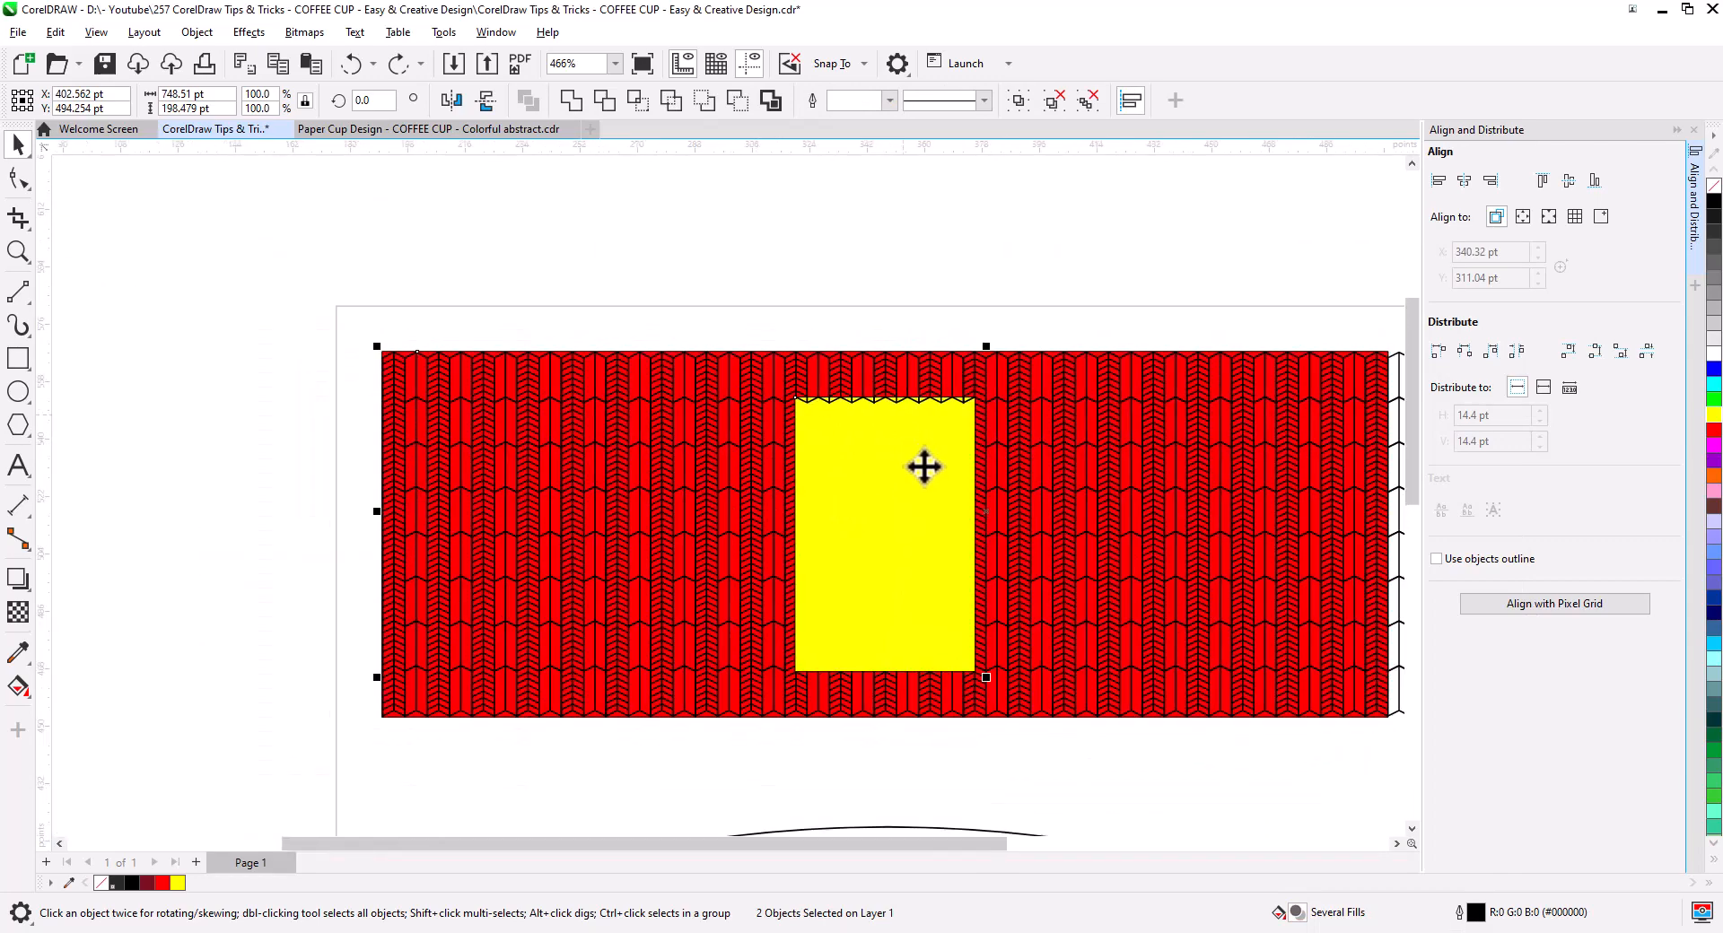
# Bring the bottom row of the zigzag pattern to the front of the page, over the yellow rectangle
pyautogui.click(1237, 590)
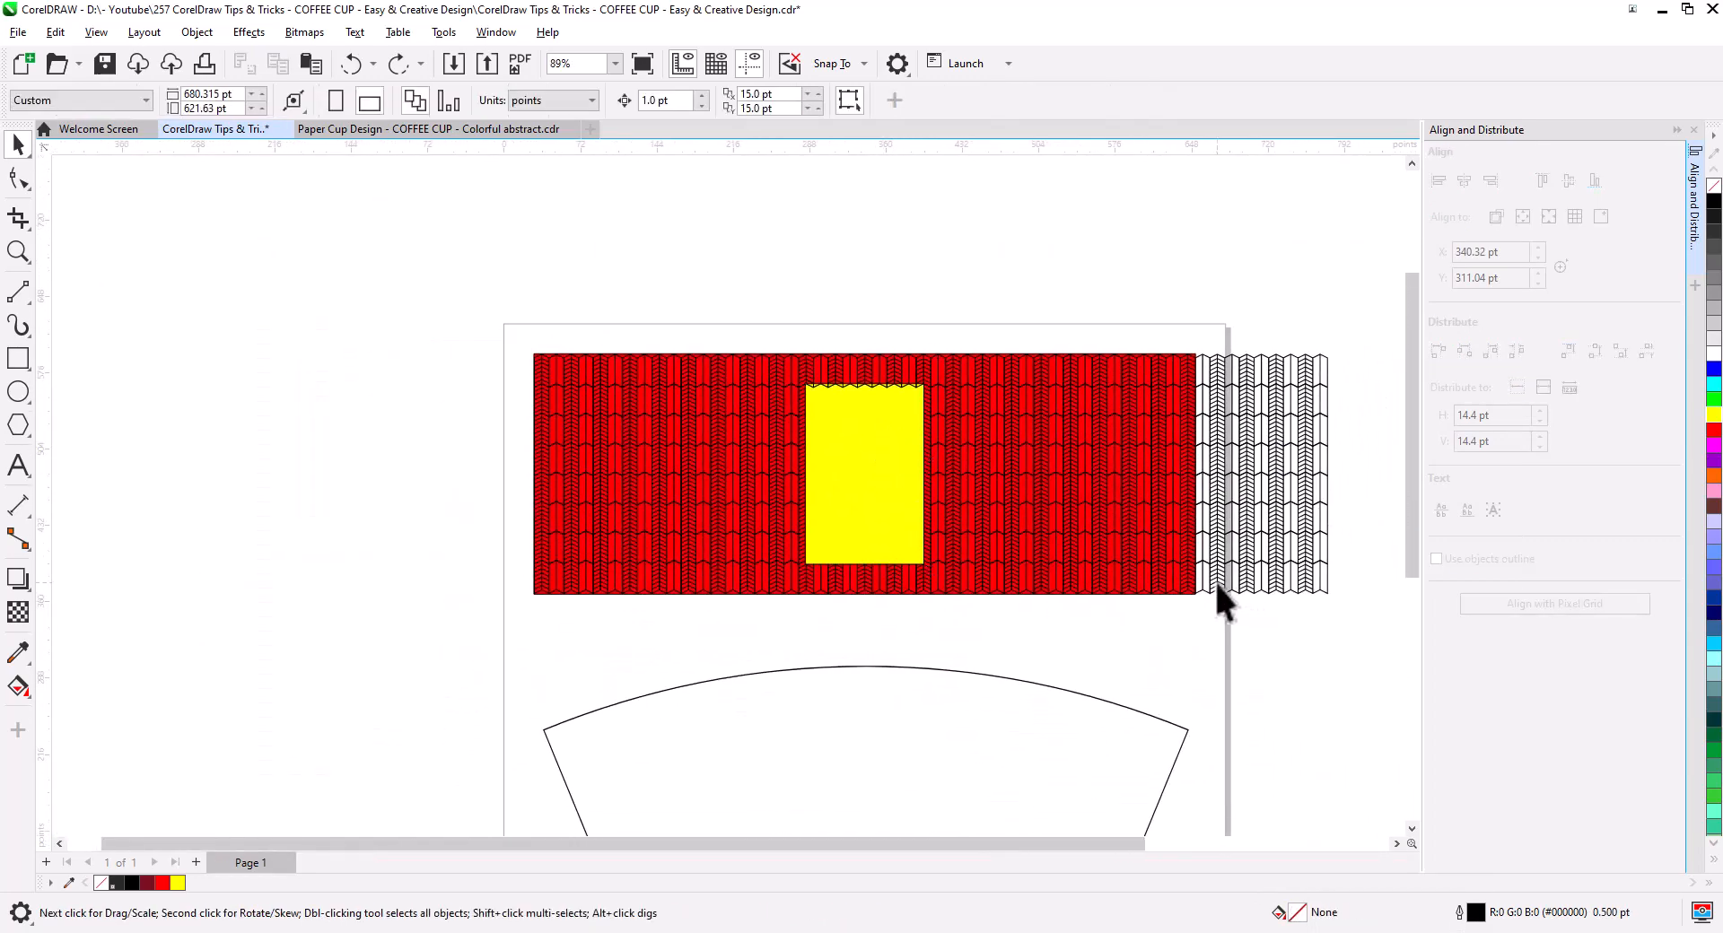
pyautogui.rightClick(1244, 592)
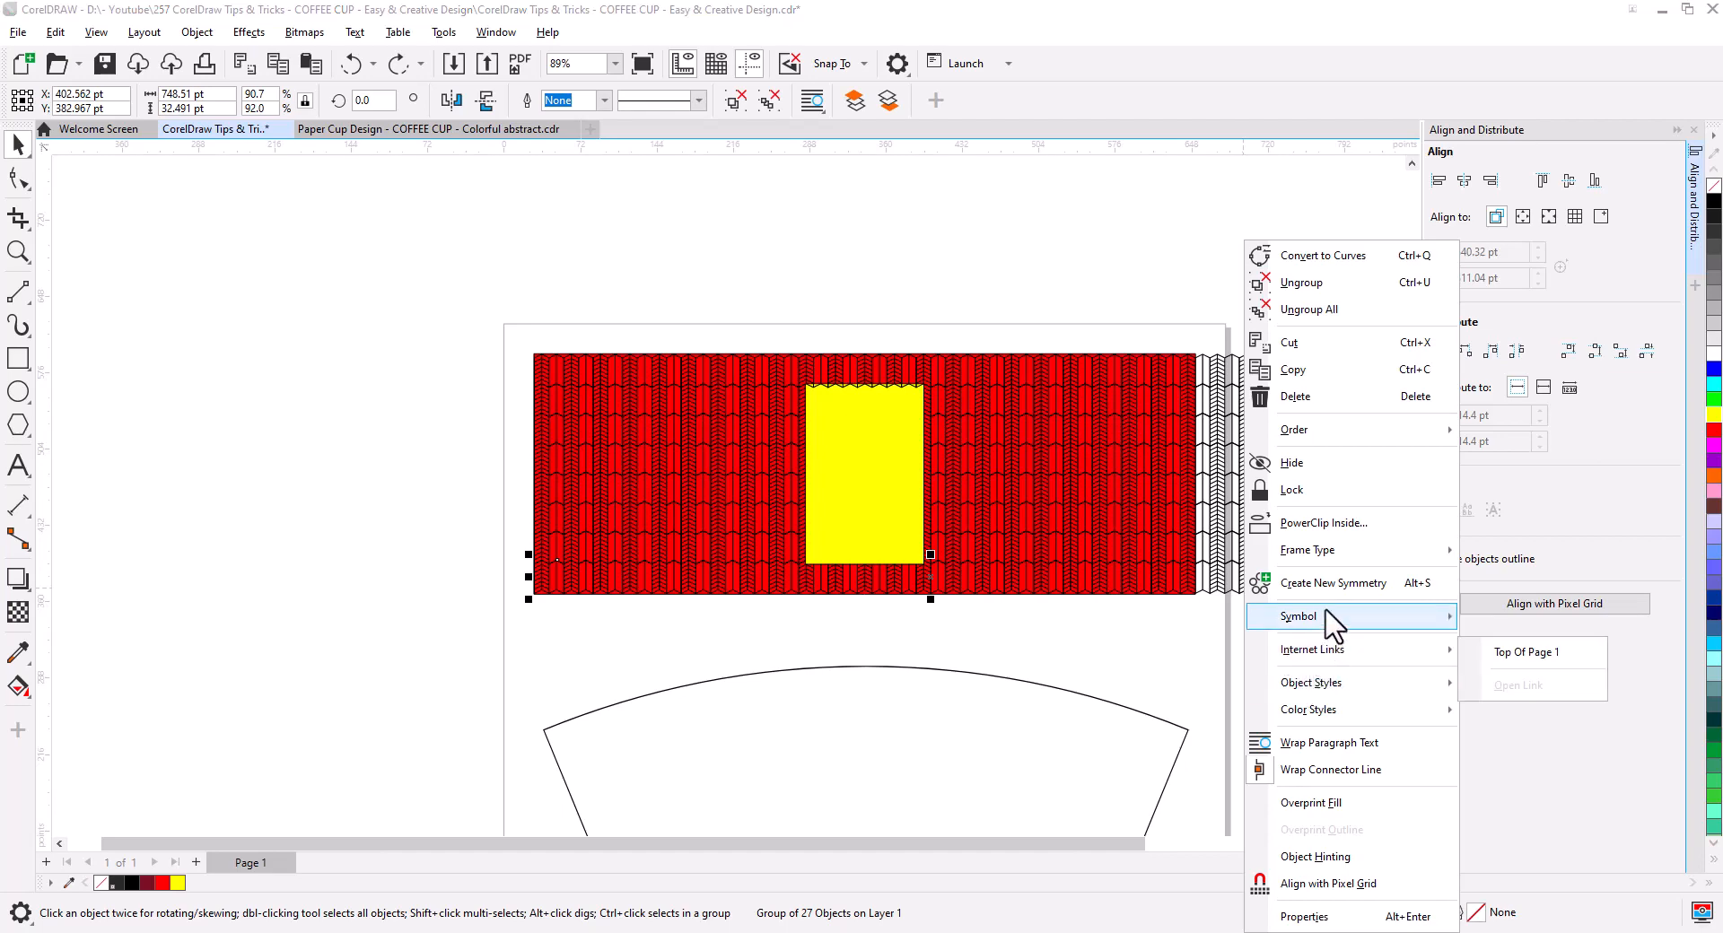
pyautogui.moveTo(1430, 429)
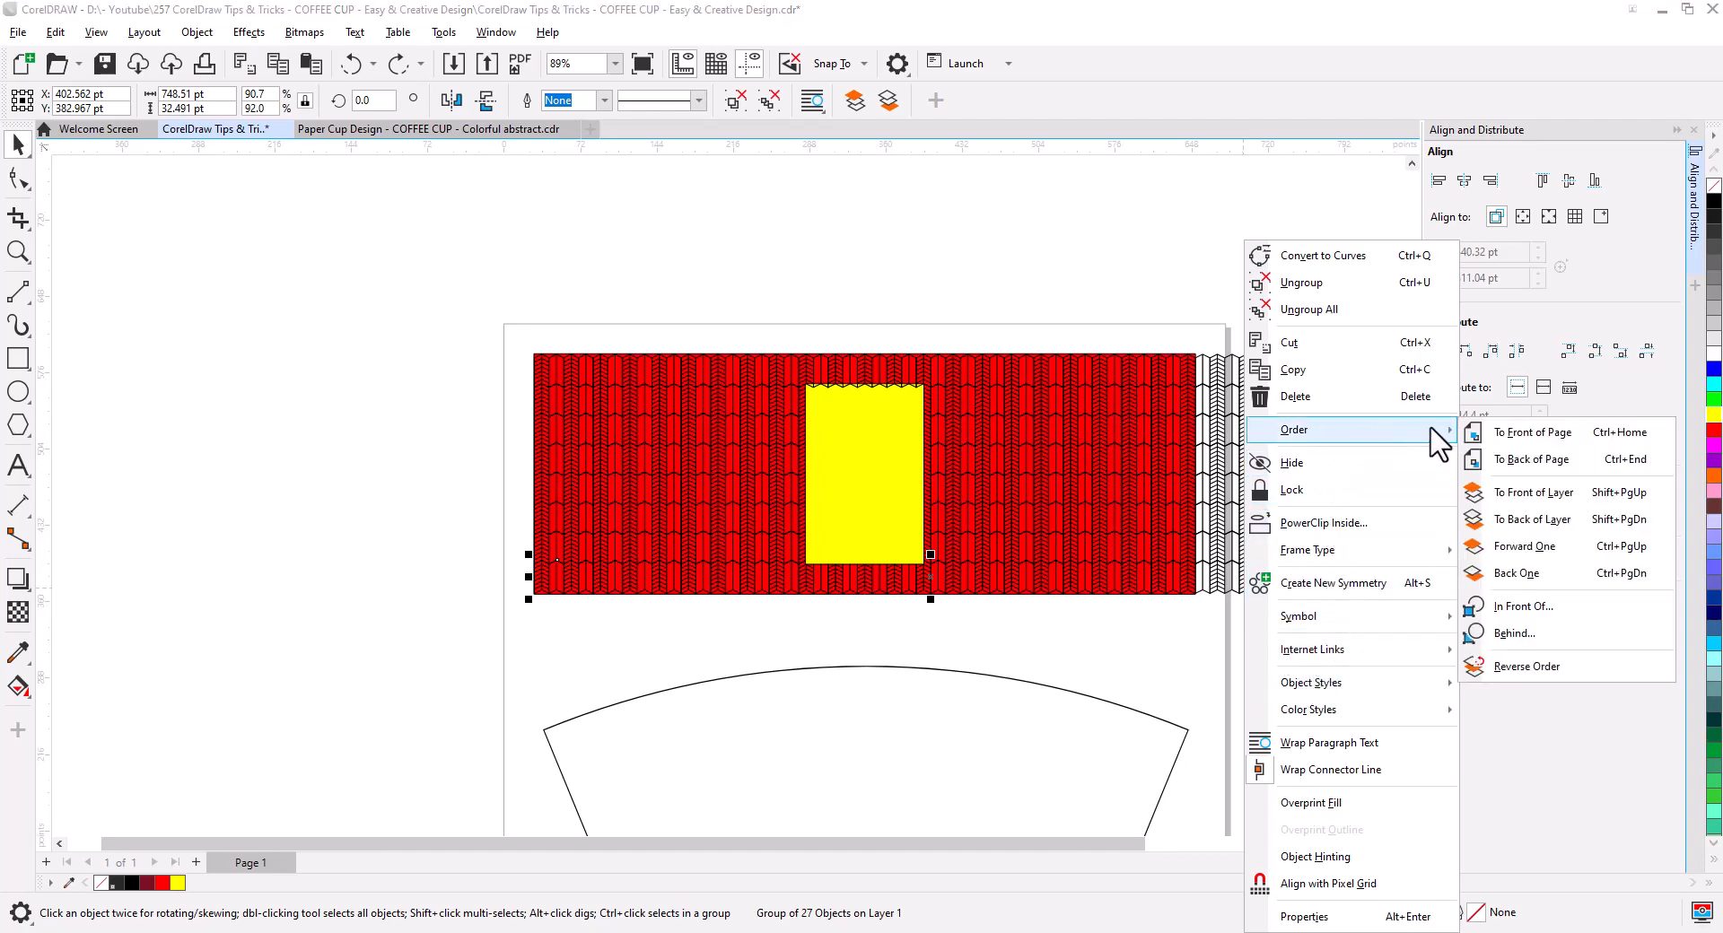
pyautogui.click(1531, 432)
pyautogui.scroll(4, 838, 510)
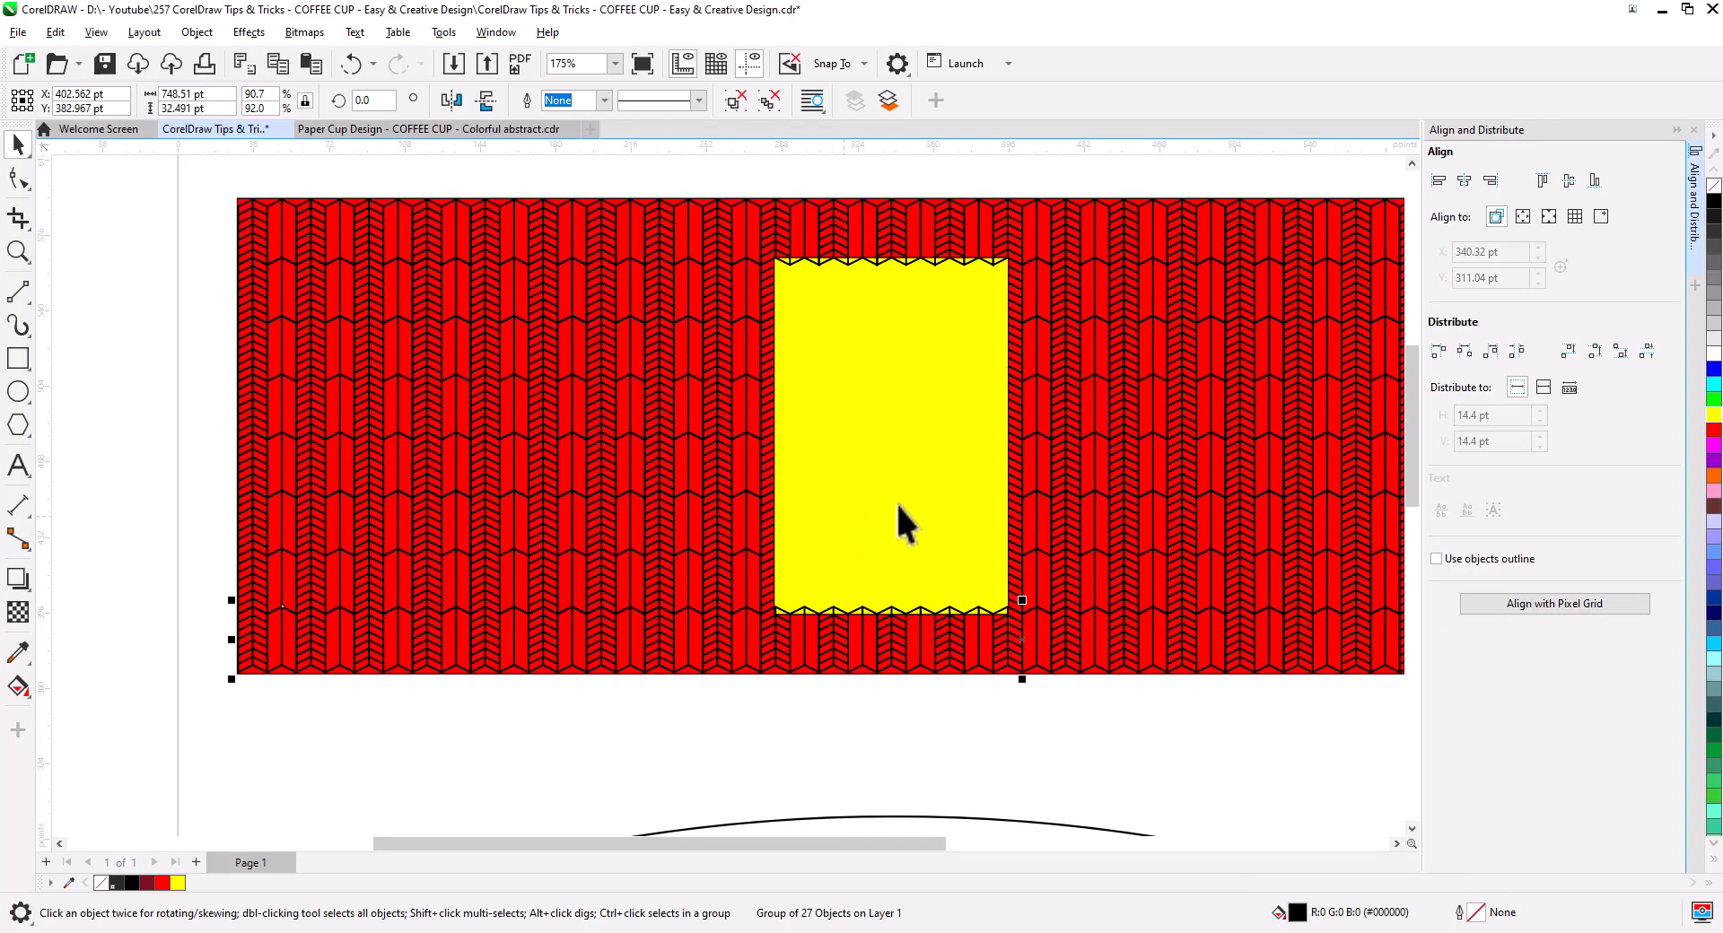
# Use Smart Fill to create a blue shape from the yellow area enclosed between the top and bottom zigzag rows
pyautogui.click(18, 686)
pyautogui.click(85, 720)
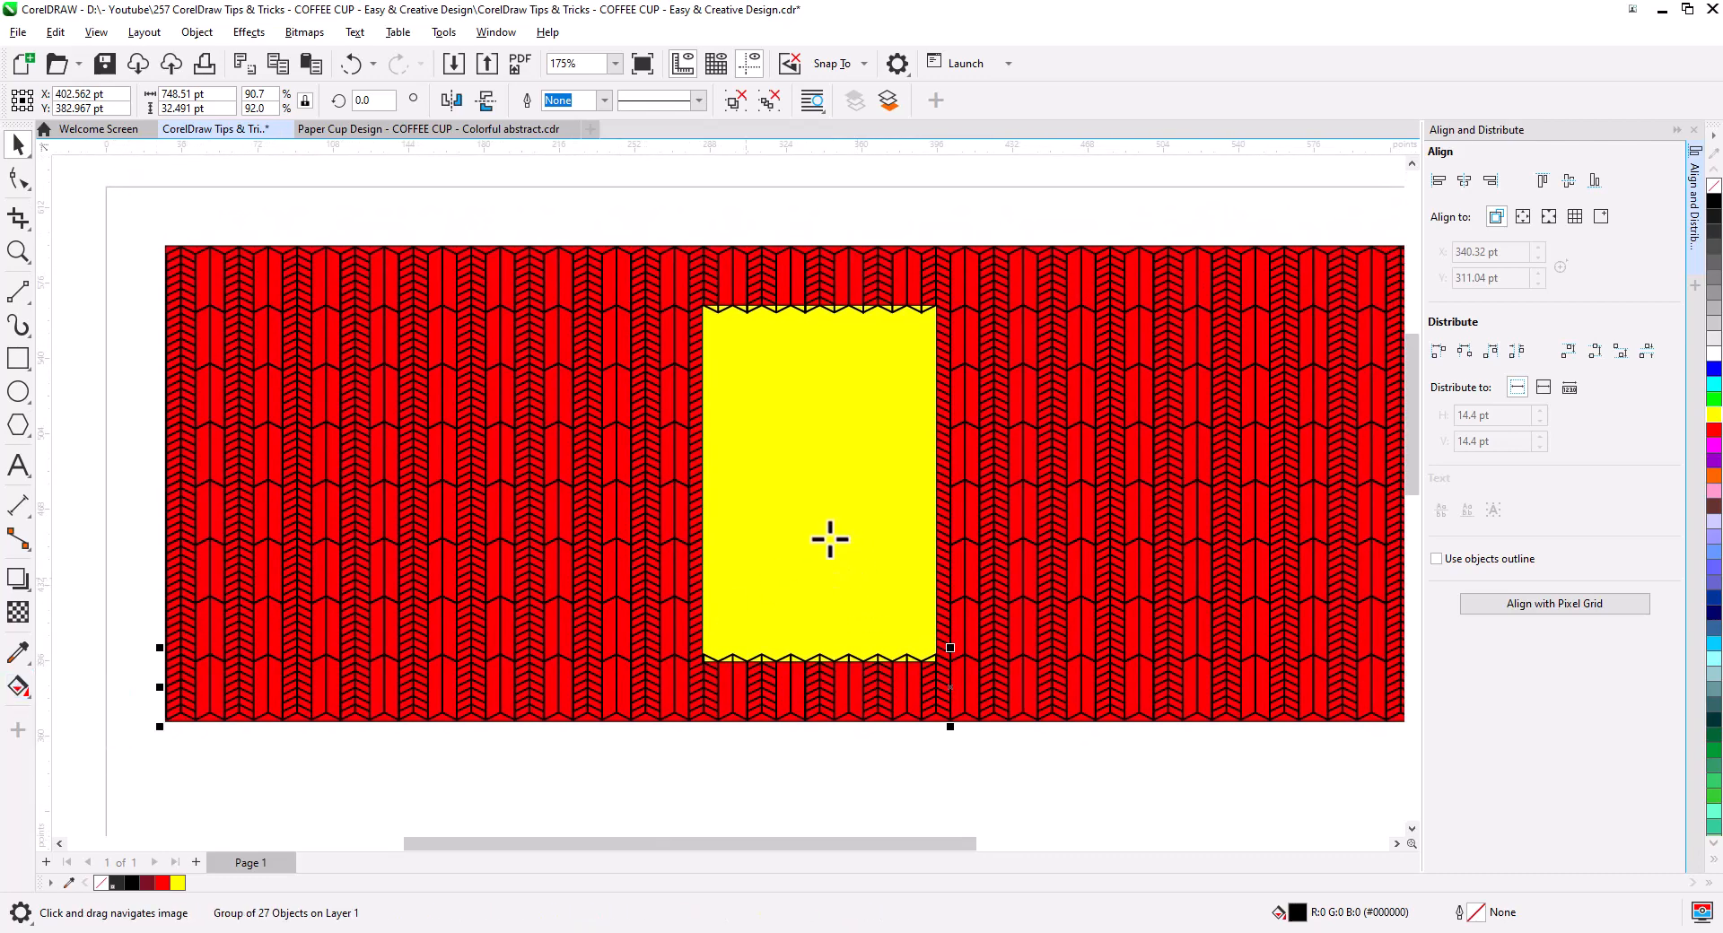
pyautogui.click(805, 492)
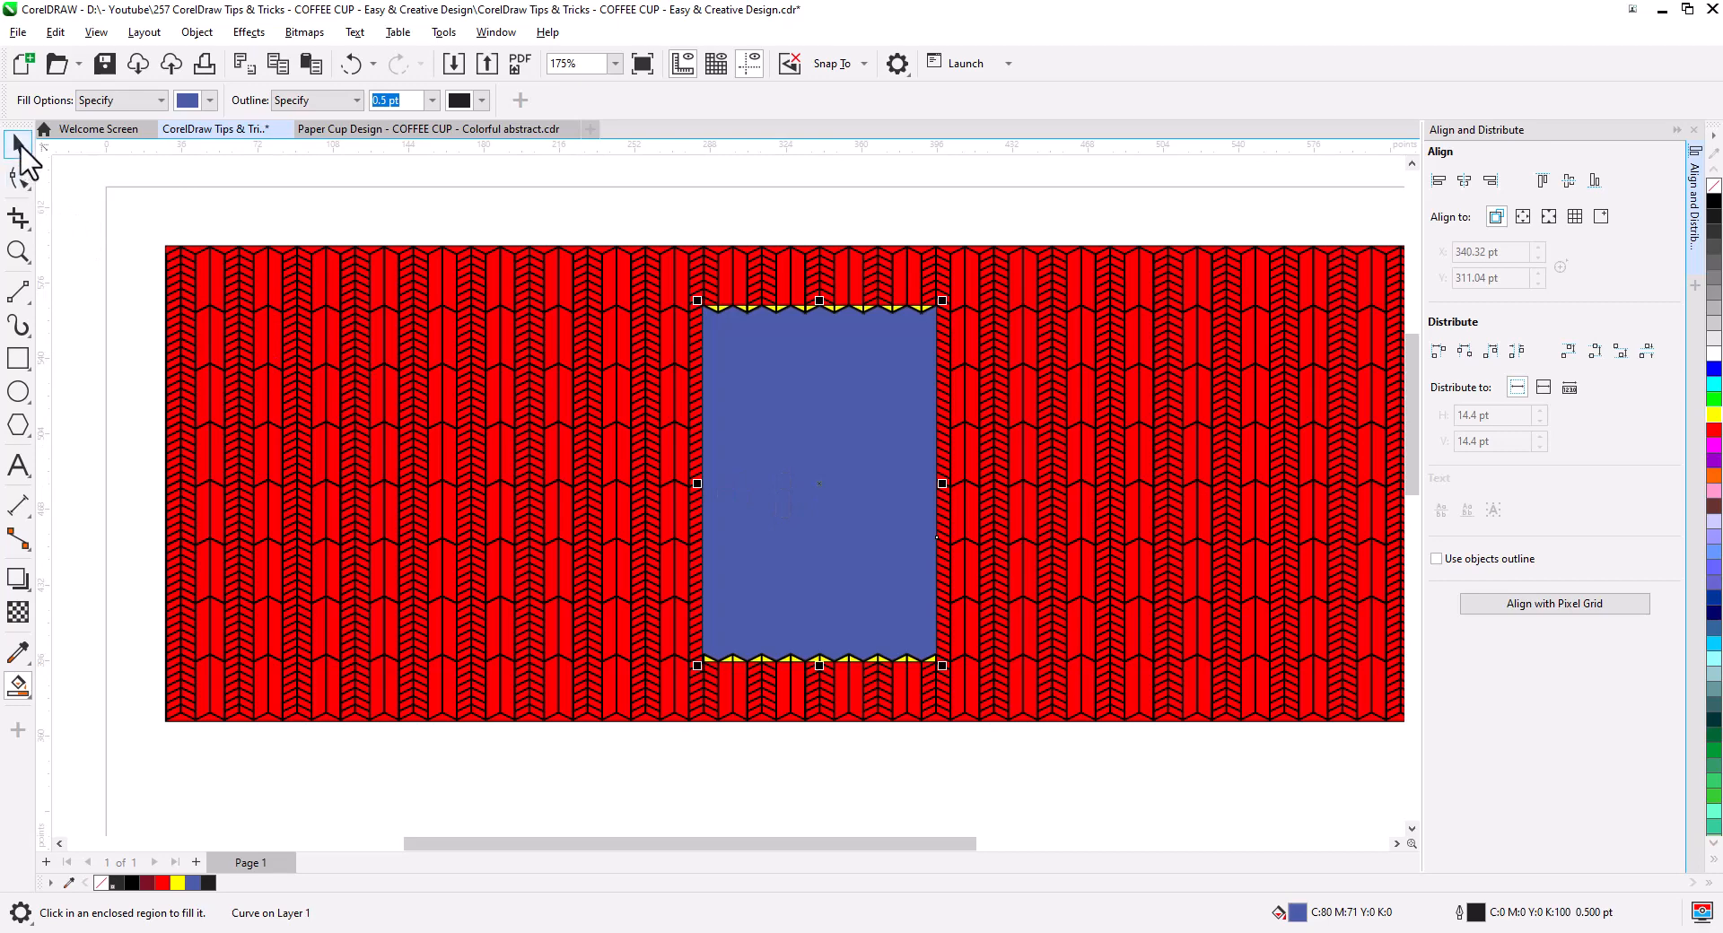
pyautogui.click(19, 146)
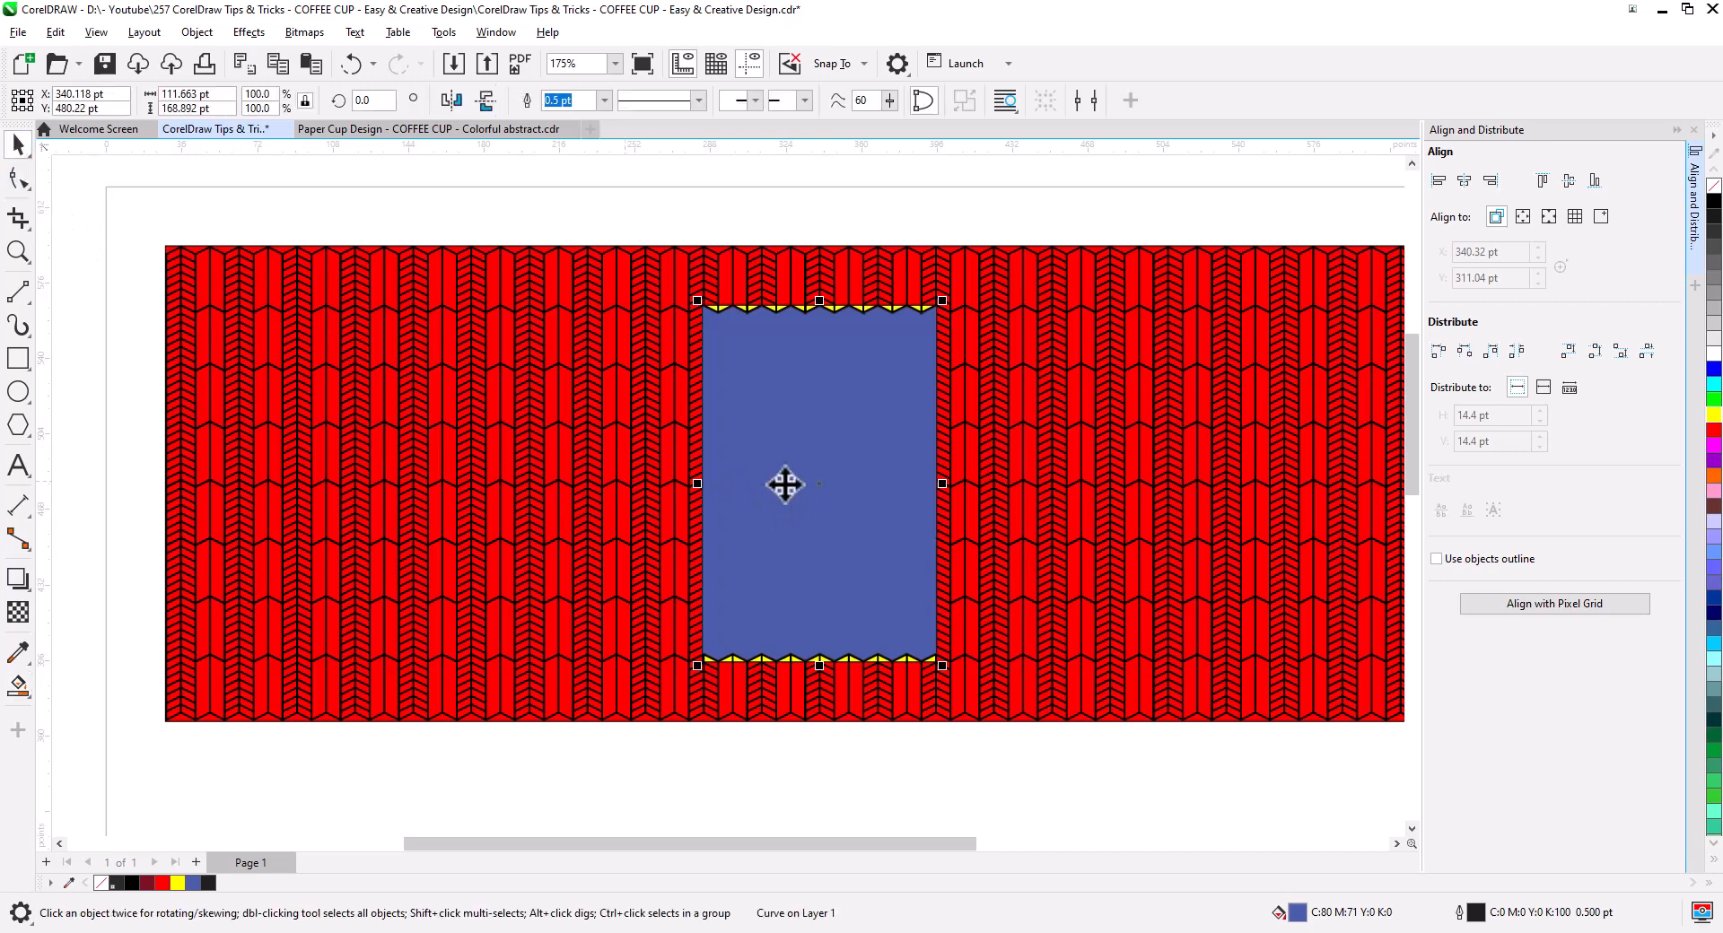
# Cut the blue zigzag-edged shape to the clipboard and delete the yellow rectangle
pyautogui.press('Delete')
pyautogui.click(824, 516)
pyautogui.hotkey('shift', 'pagedown')
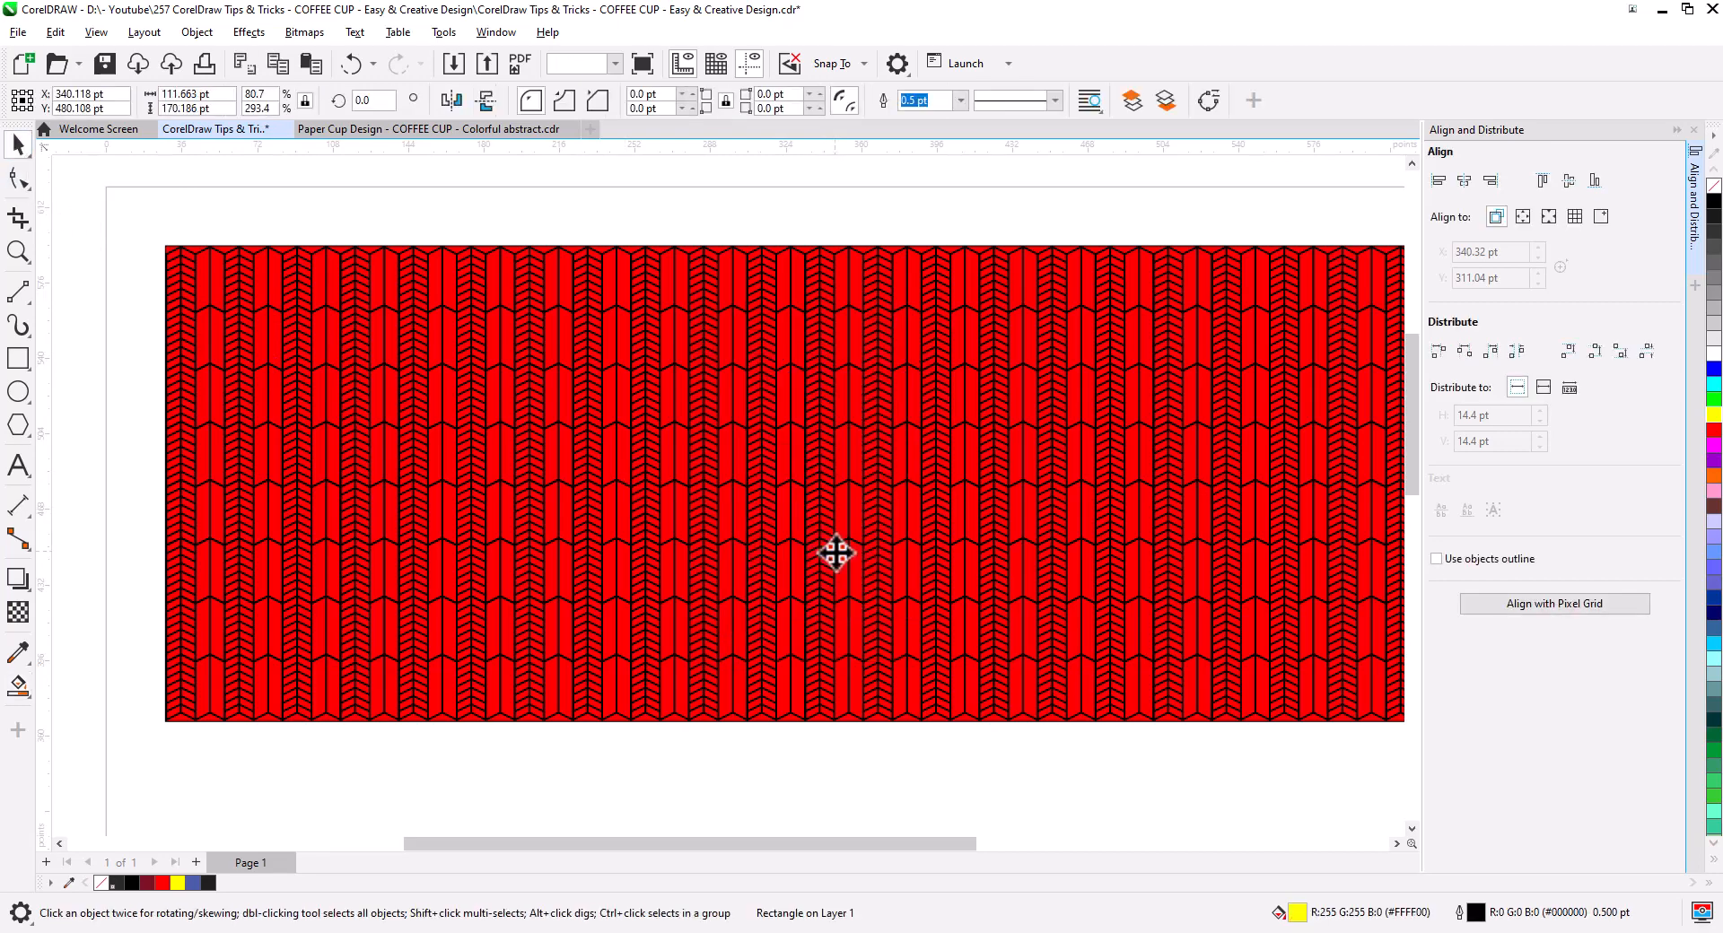
pyautogui.press('Escape')
# Select all the zigzag pattern rows without the red rectangle and PowerClip them inside the red rectangle
pyautogui.scroll(-3, 832, 558)
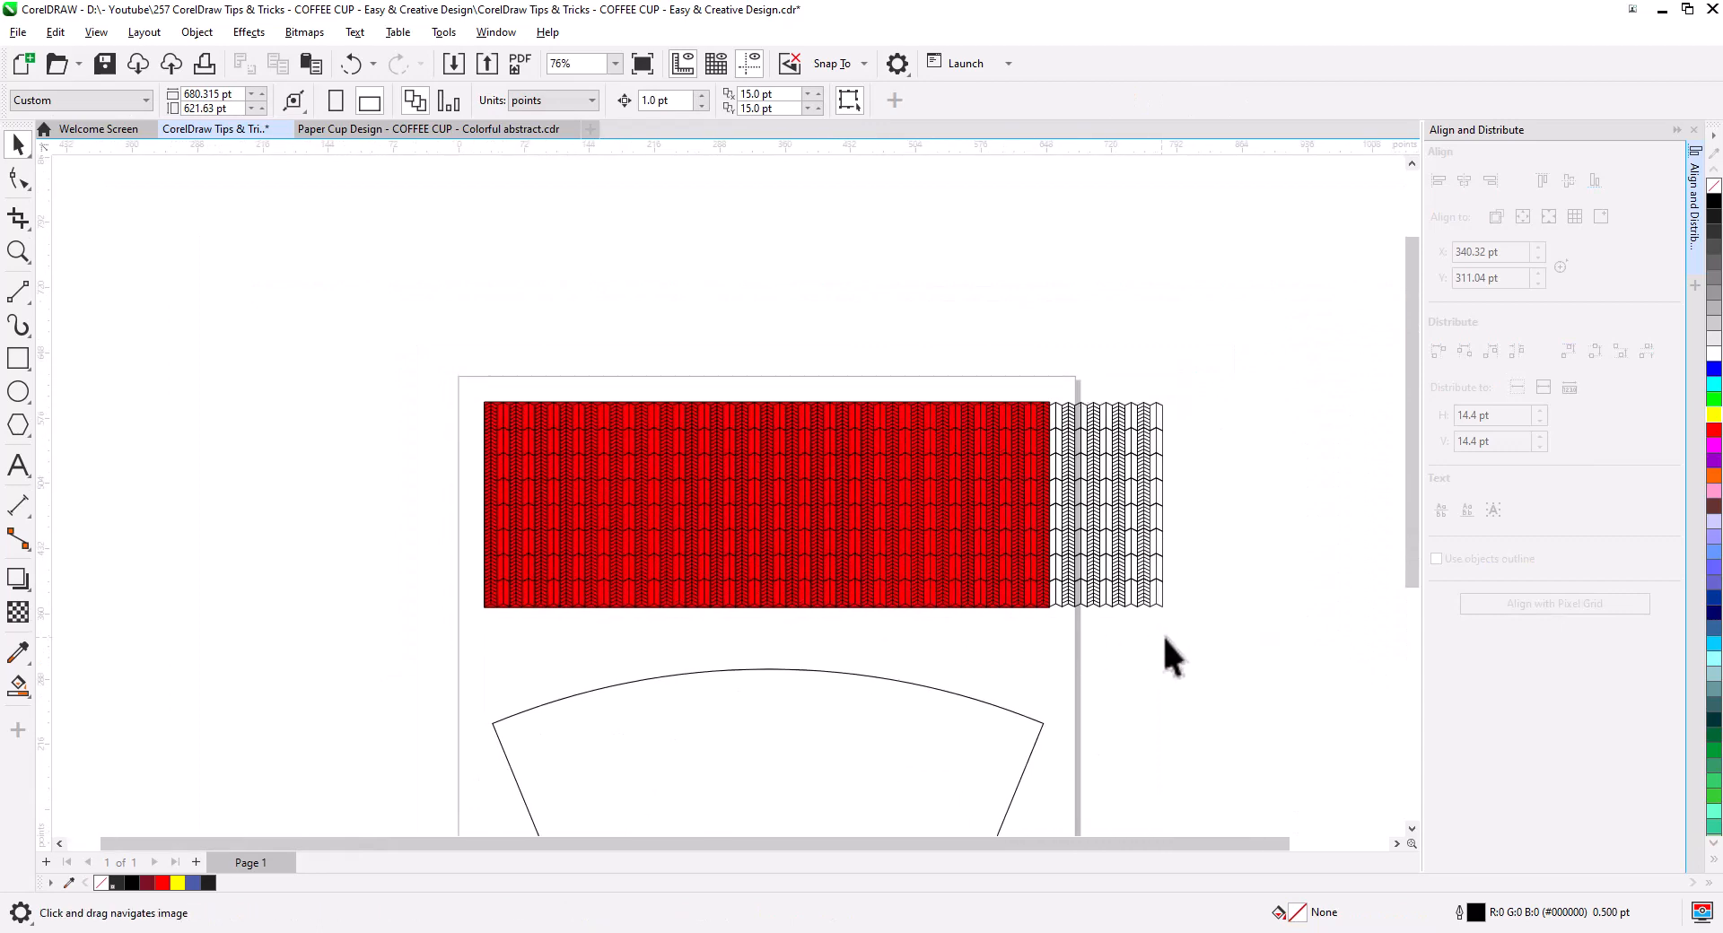
pyautogui.click(1124, 596)
pyautogui.moveTo(1243, 631); pyautogui.dragTo(454, 374)
pyautogui.hotkey('ctrl', 'u')
pyautogui.scroll(6, 961, 489)
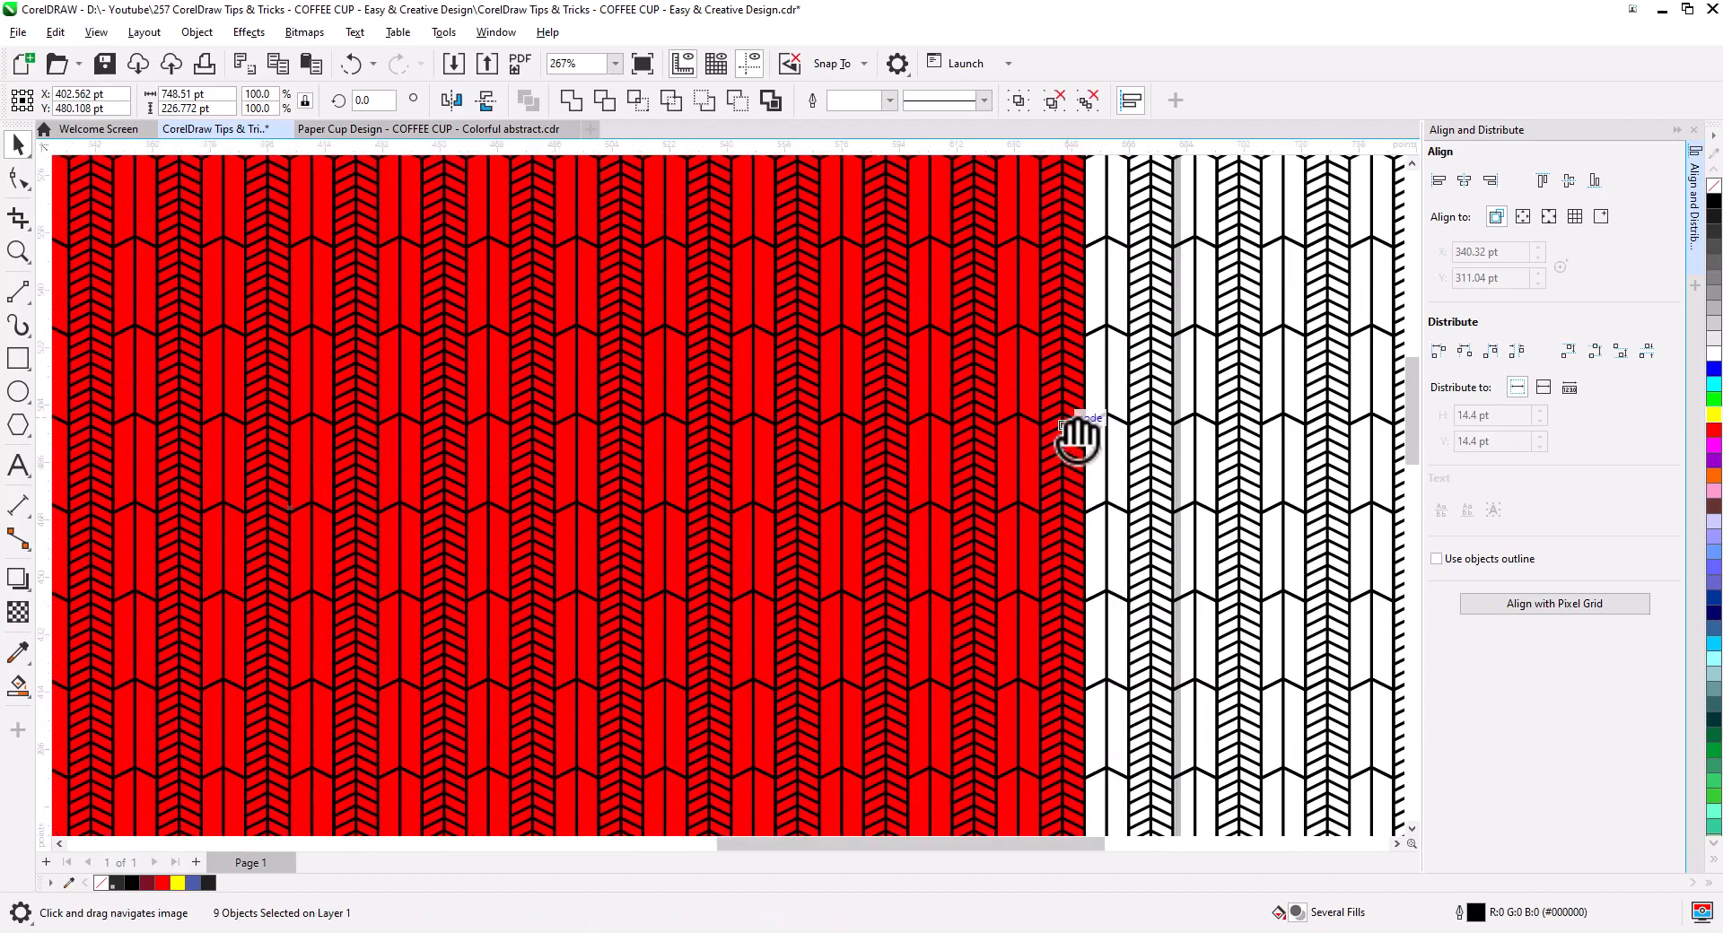
pyautogui.moveTo(1077, 440); pyautogui.dragTo(1100, 589)
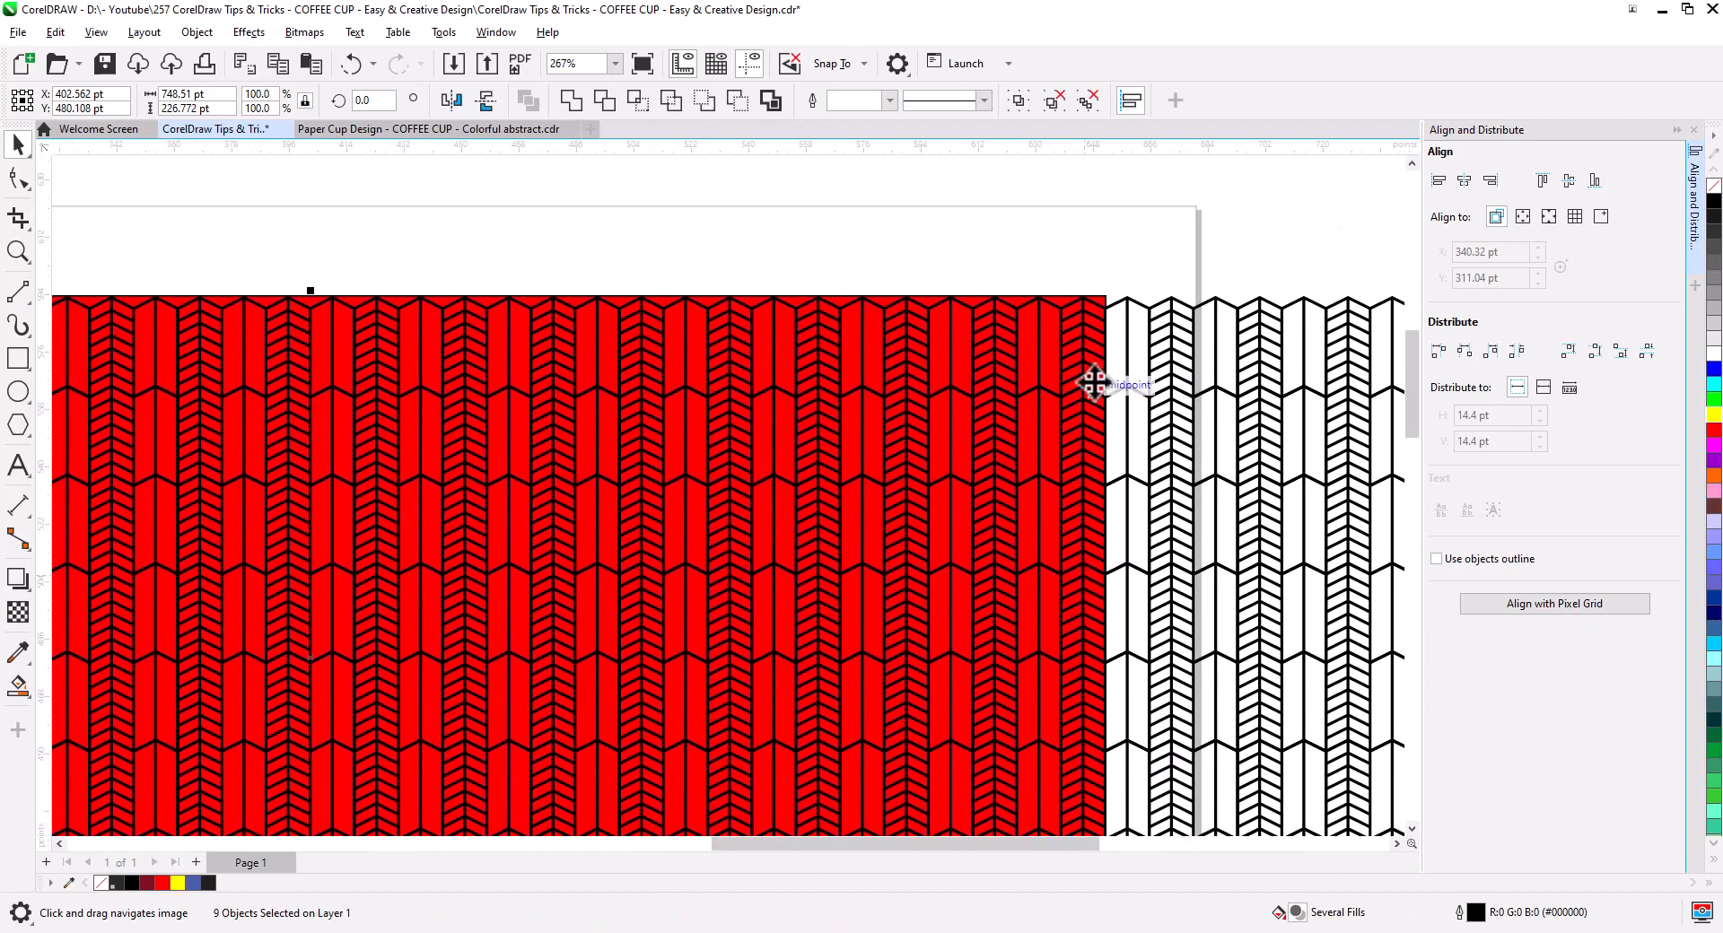
pyautogui.scroll(5, 1104, 299)
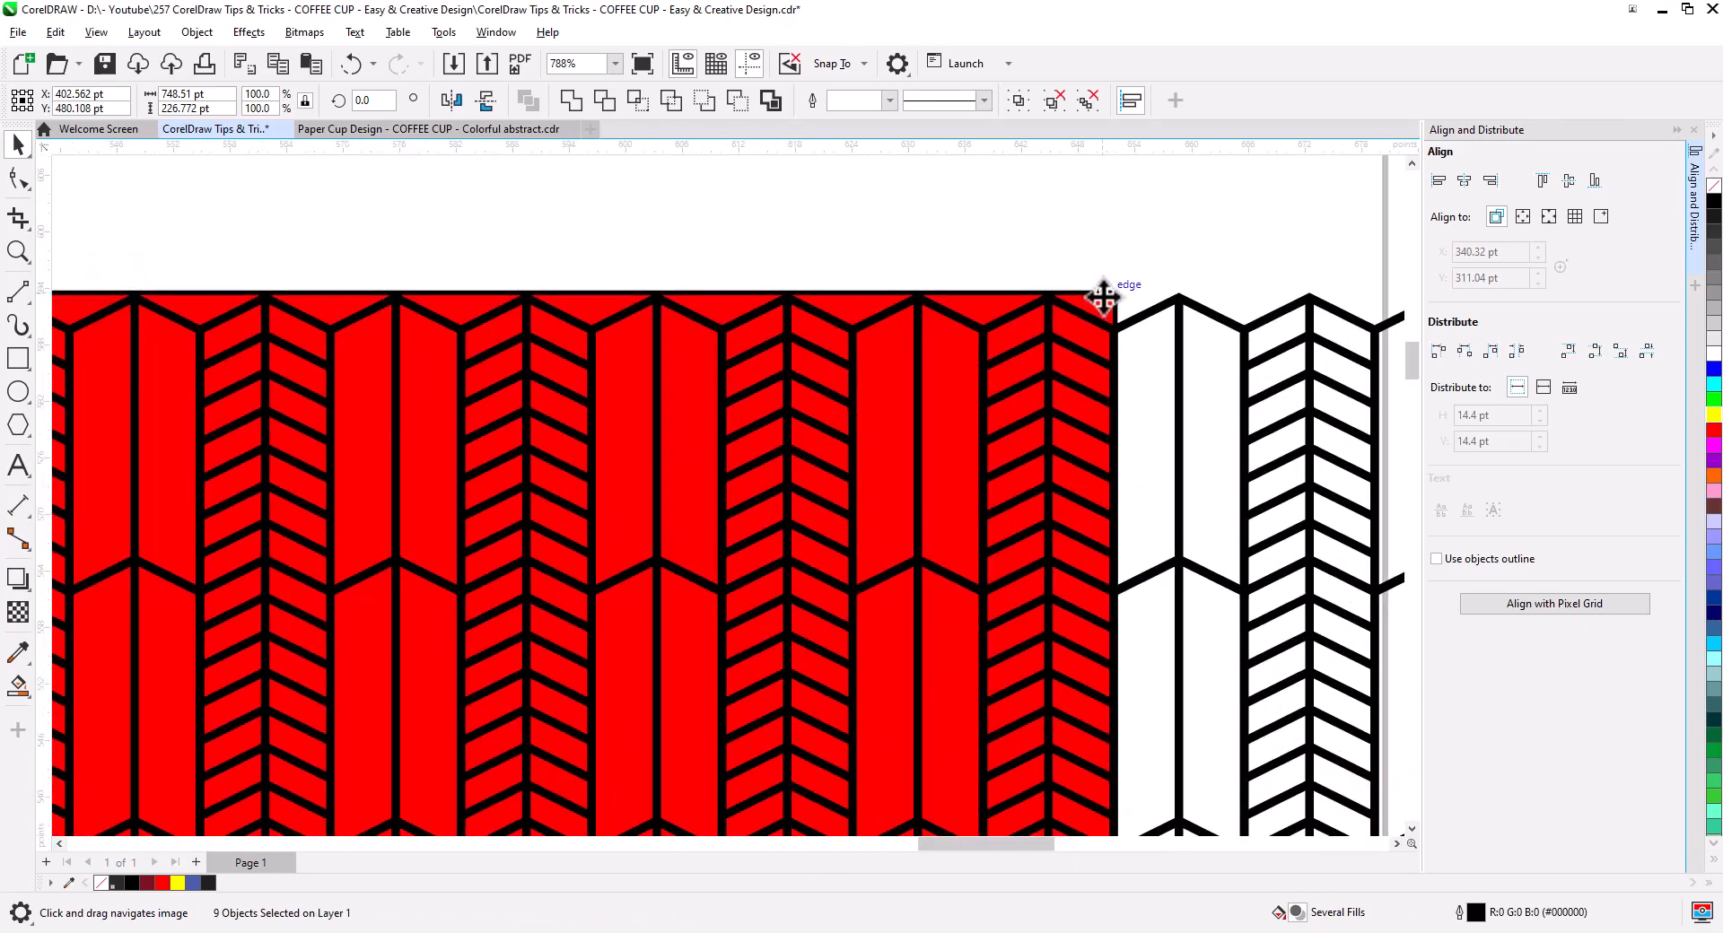
pyautogui.keyDown('shift'); pyautogui.click(1107, 368); pyautogui.keyUp('shift')
pyautogui.rightClick(1179, 310)
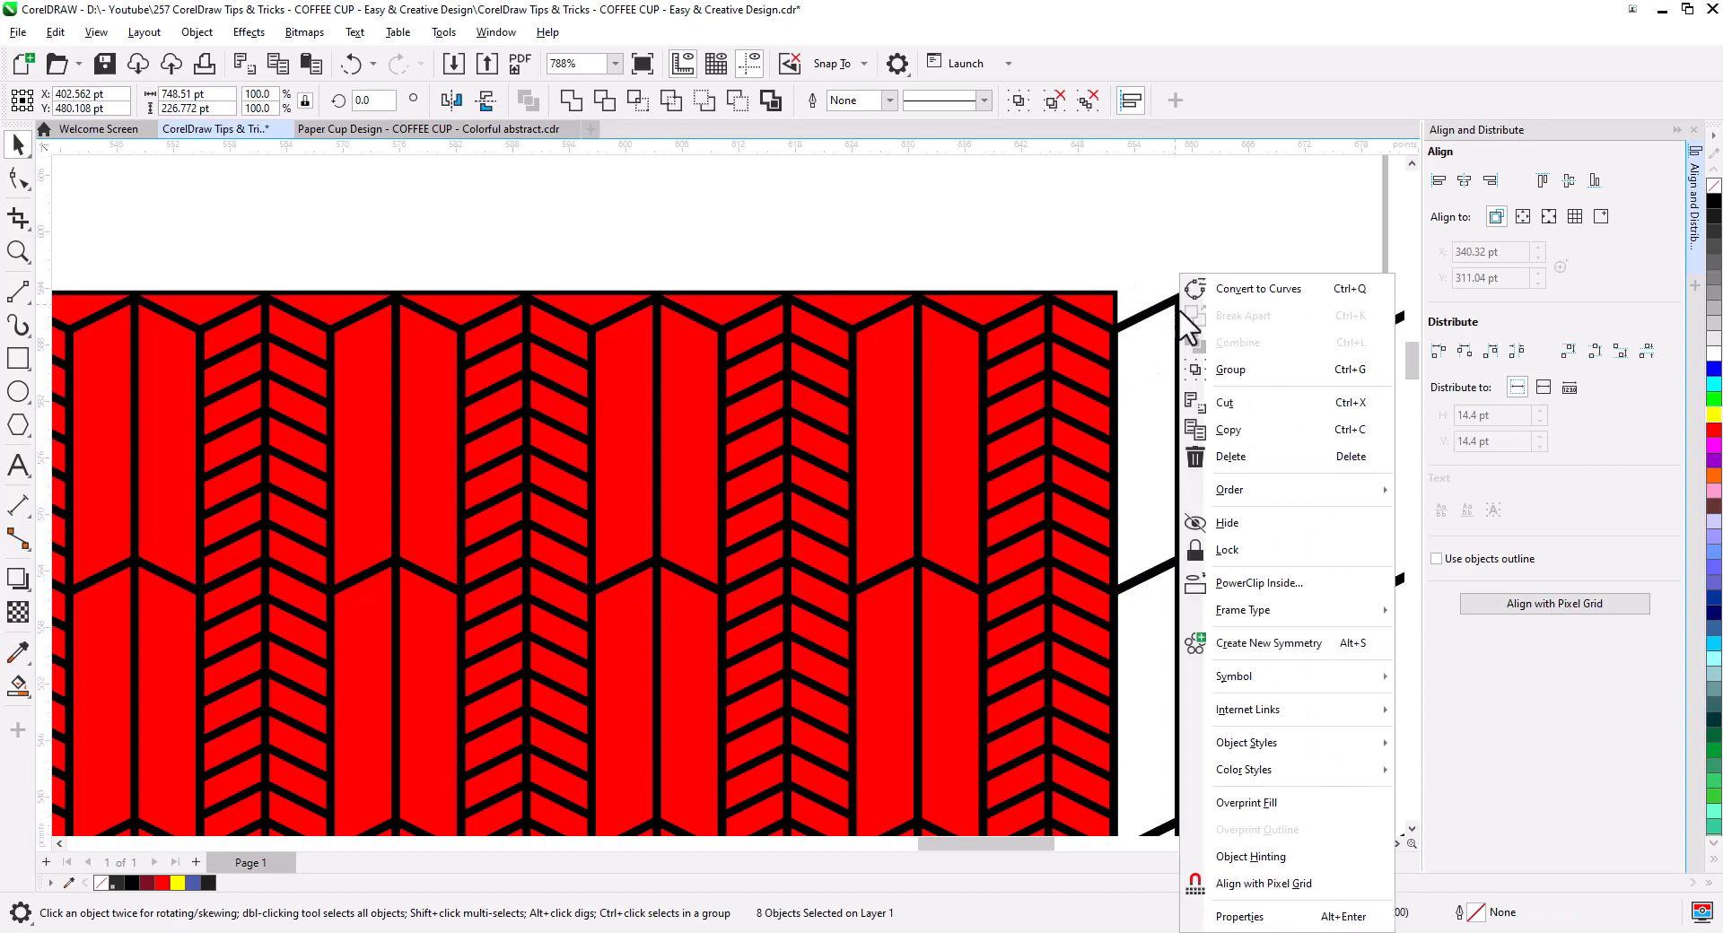
pyautogui.click(1238, 584)
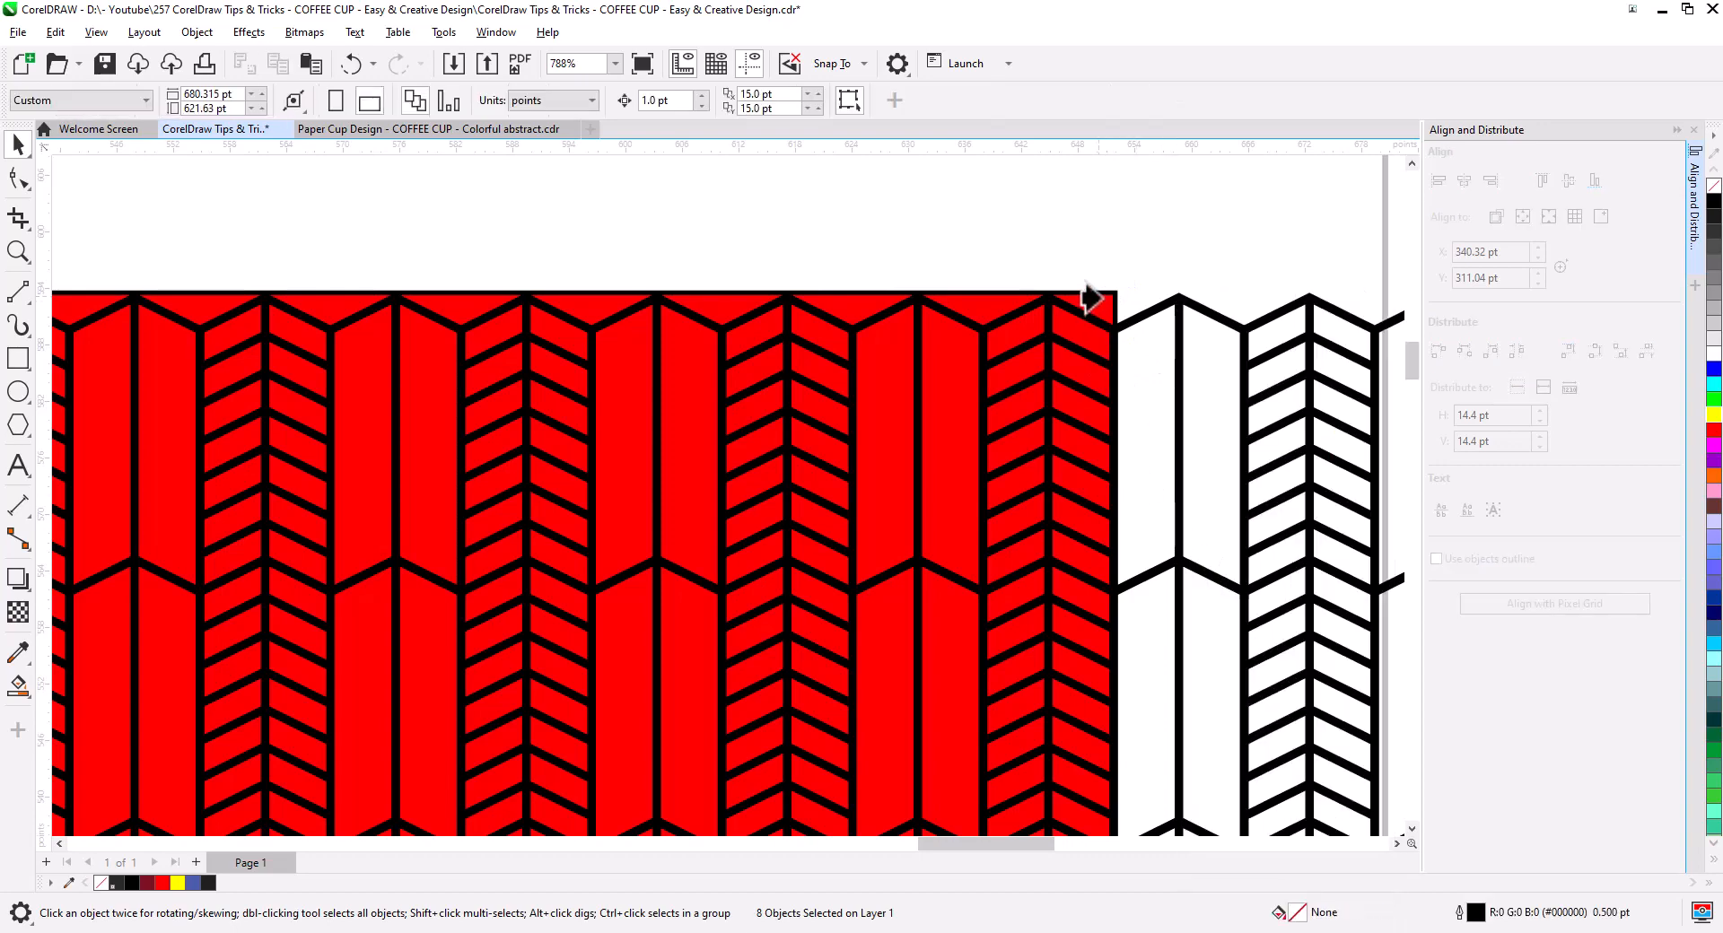
pyautogui.click(1090, 299)
pyautogui.scroll(-5, 966, 447)
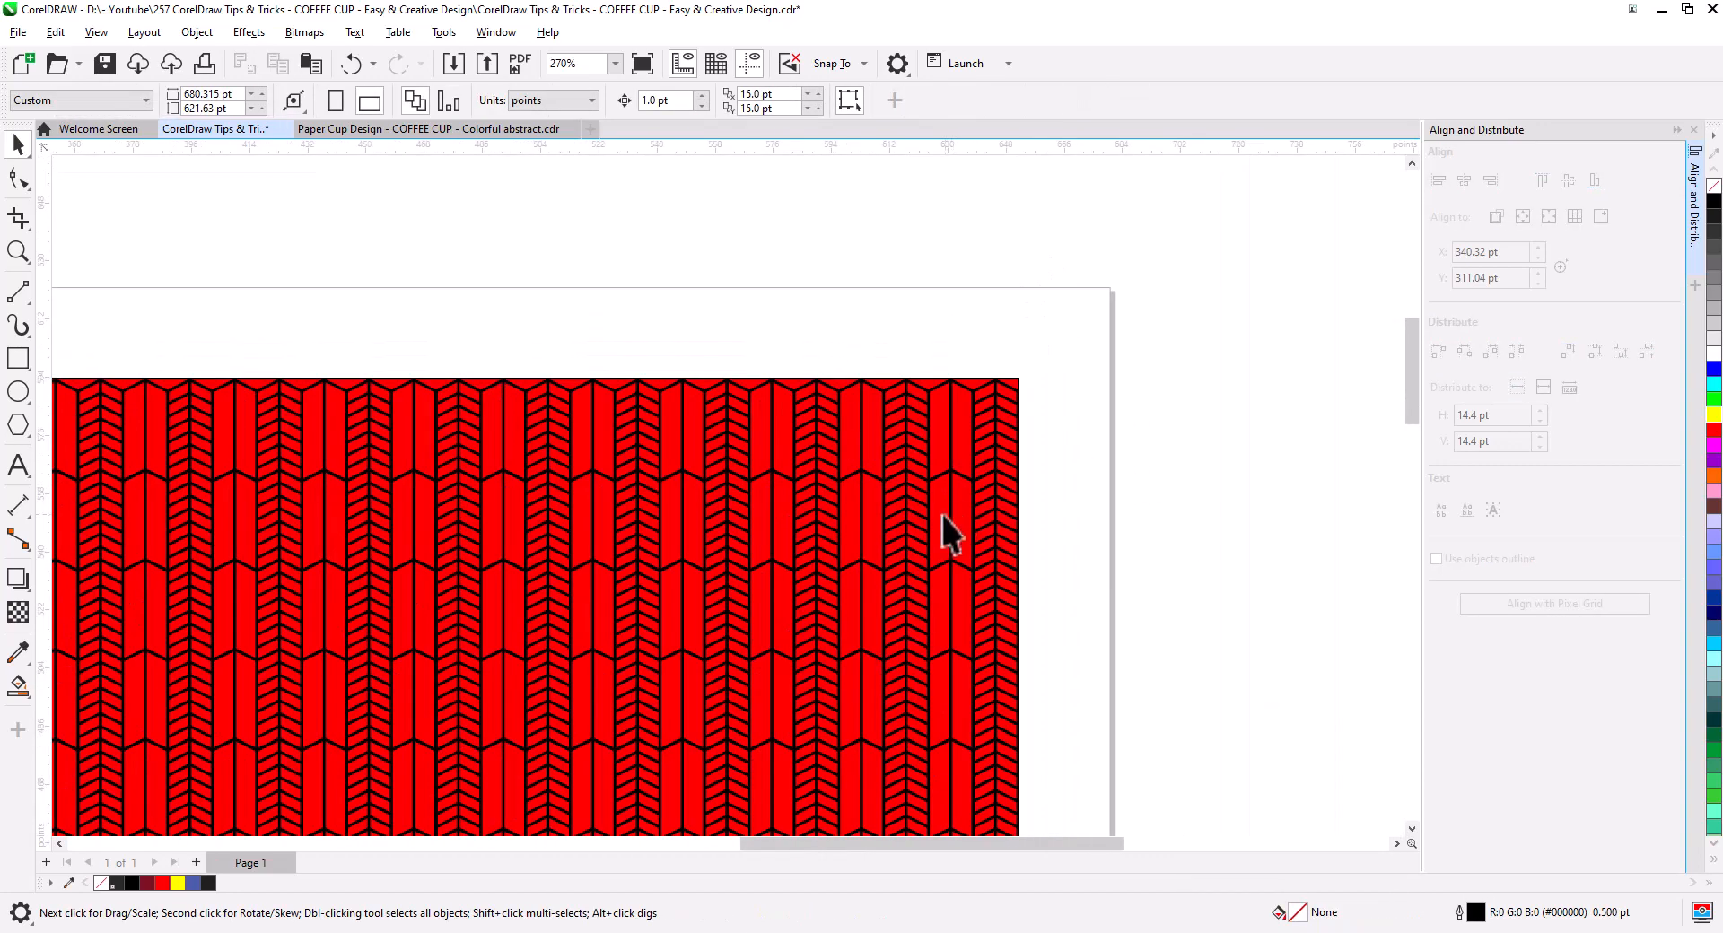
# Change the fill of the PowerClip rectangle to dark red (#7A1122)
pyautogui.scroll(-3, 942, 515)
pyautogui.click(897, 473)
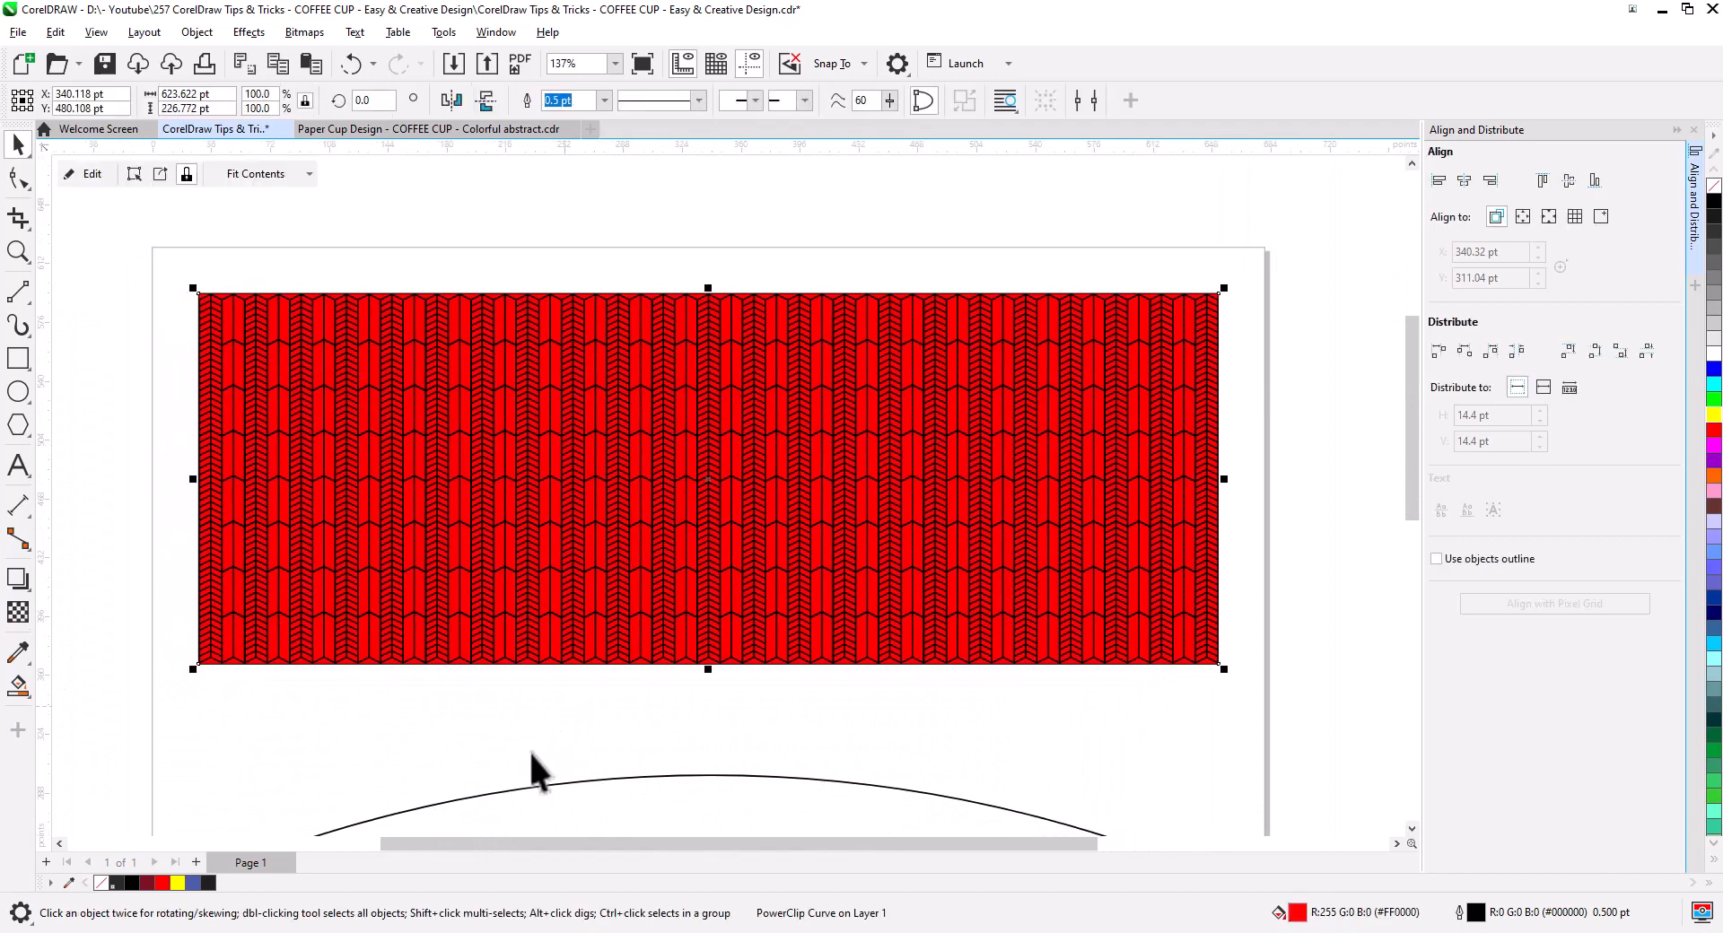
pyautogui.click(147, 883)
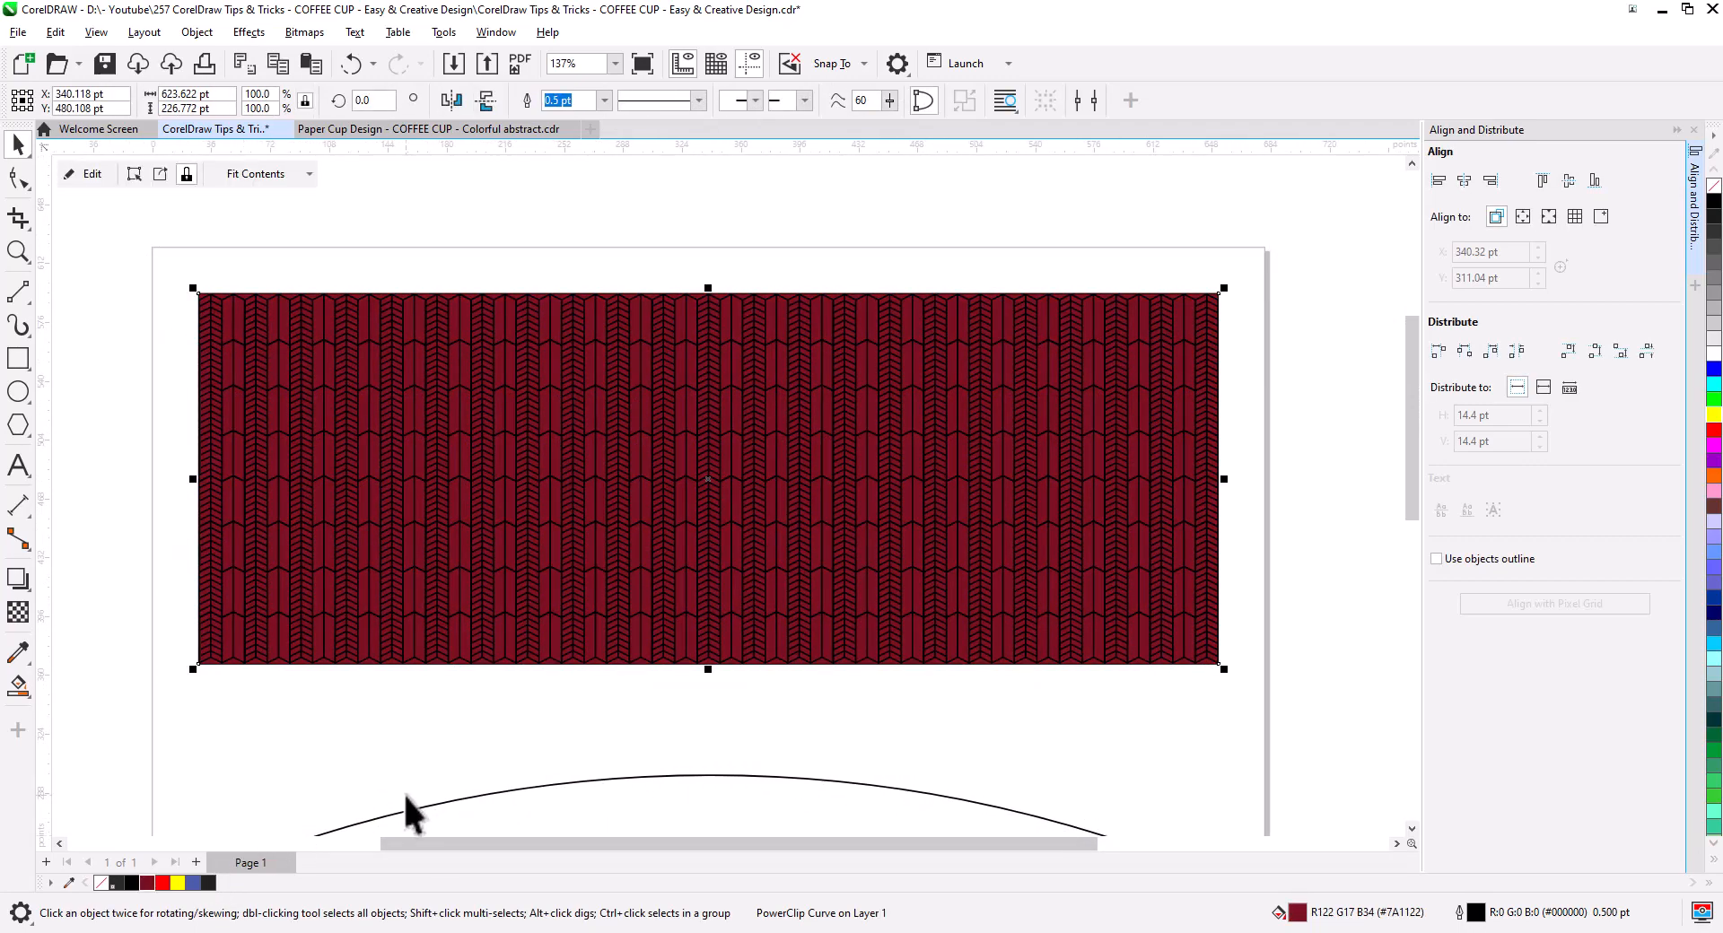
# Edit the PowerClip contents to color all the zigzag pattern rows white, and finish editing
pyautogui.click(369, 570)
pyautogui.click(80, 176)
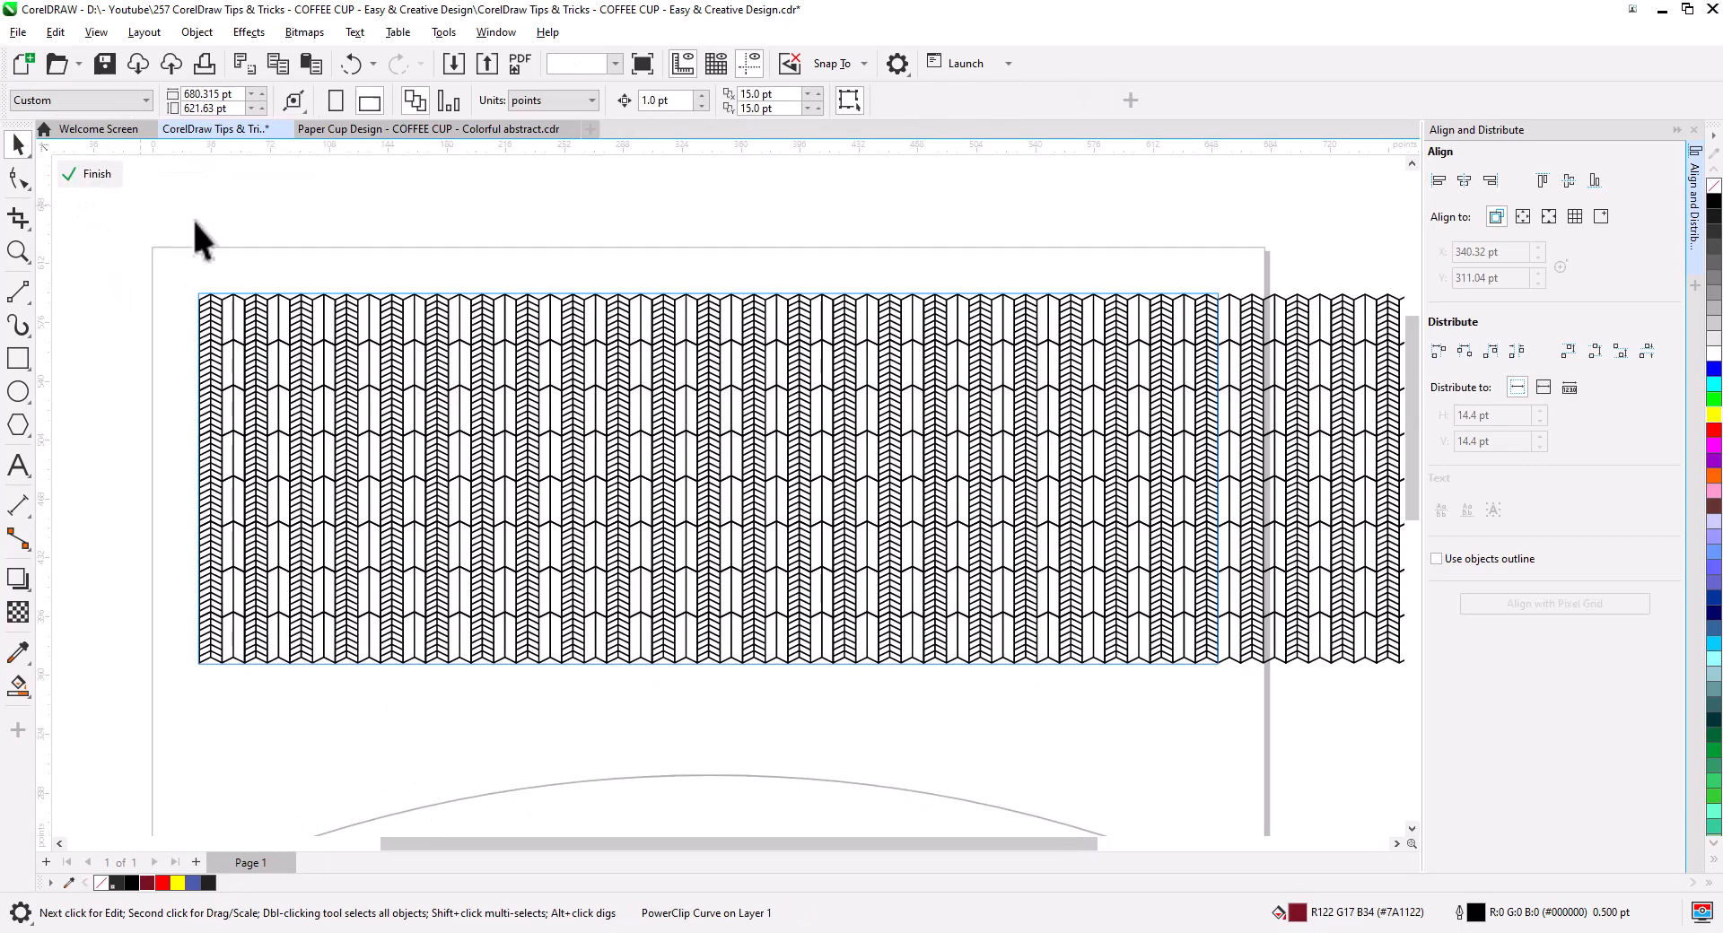
pyautogui.click(341, 369)
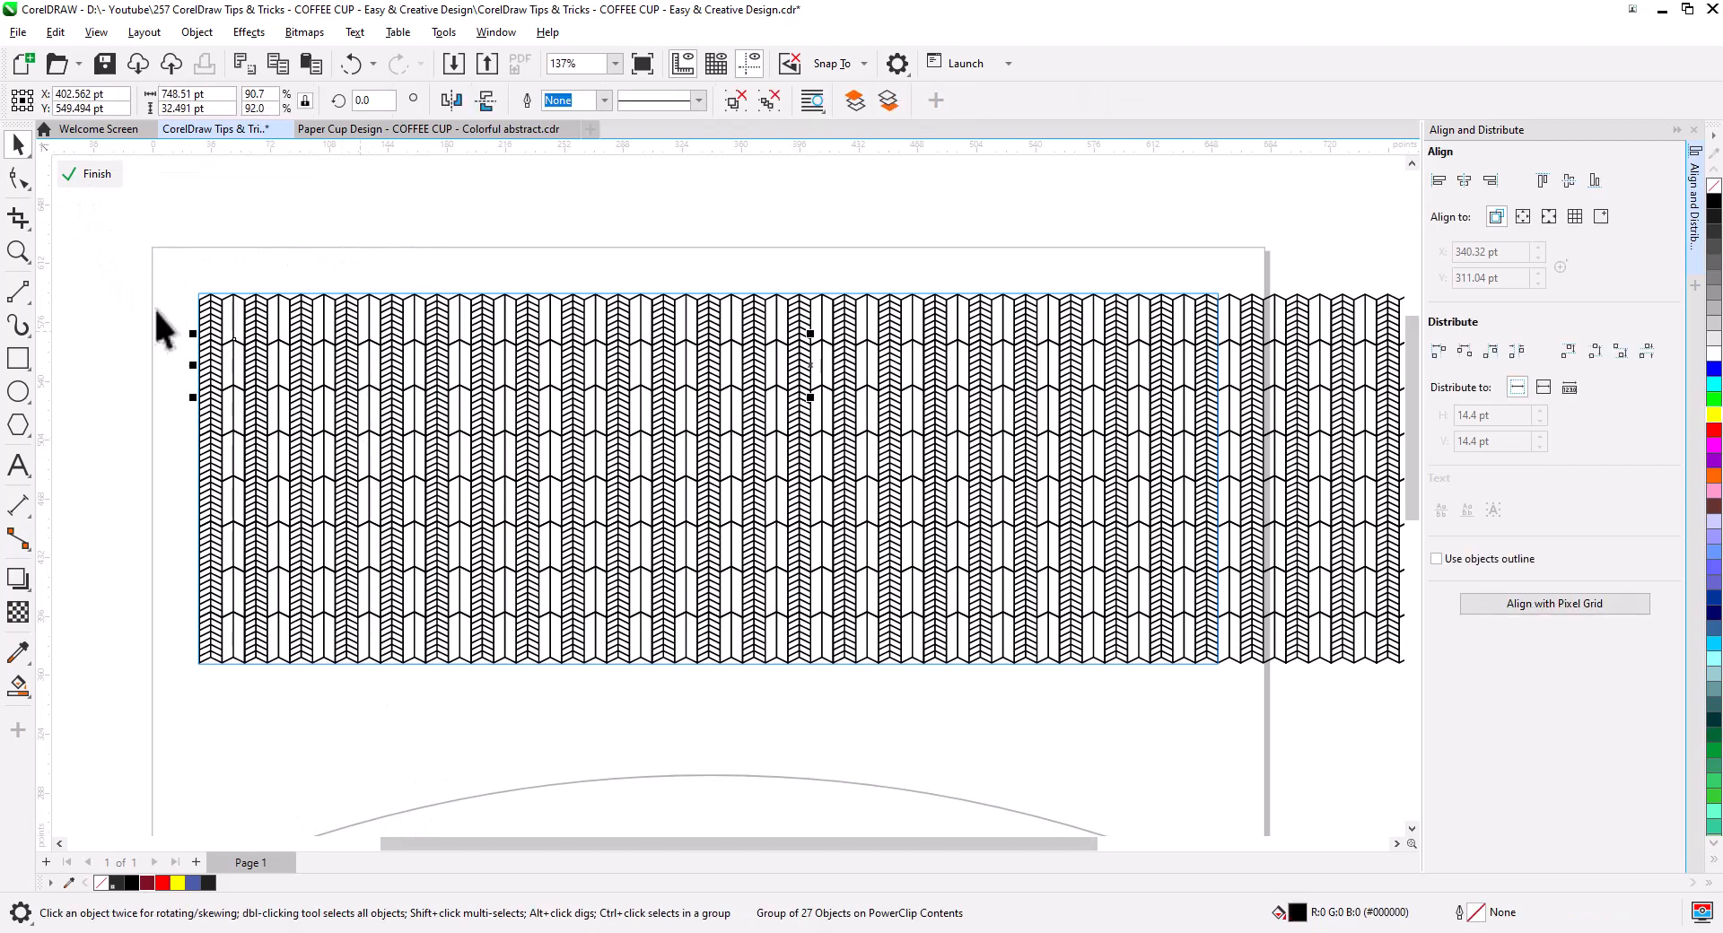
pyautogui.hotkey('ctrl', 'u')
pyautogui.hscroll(4, 1343, 748)
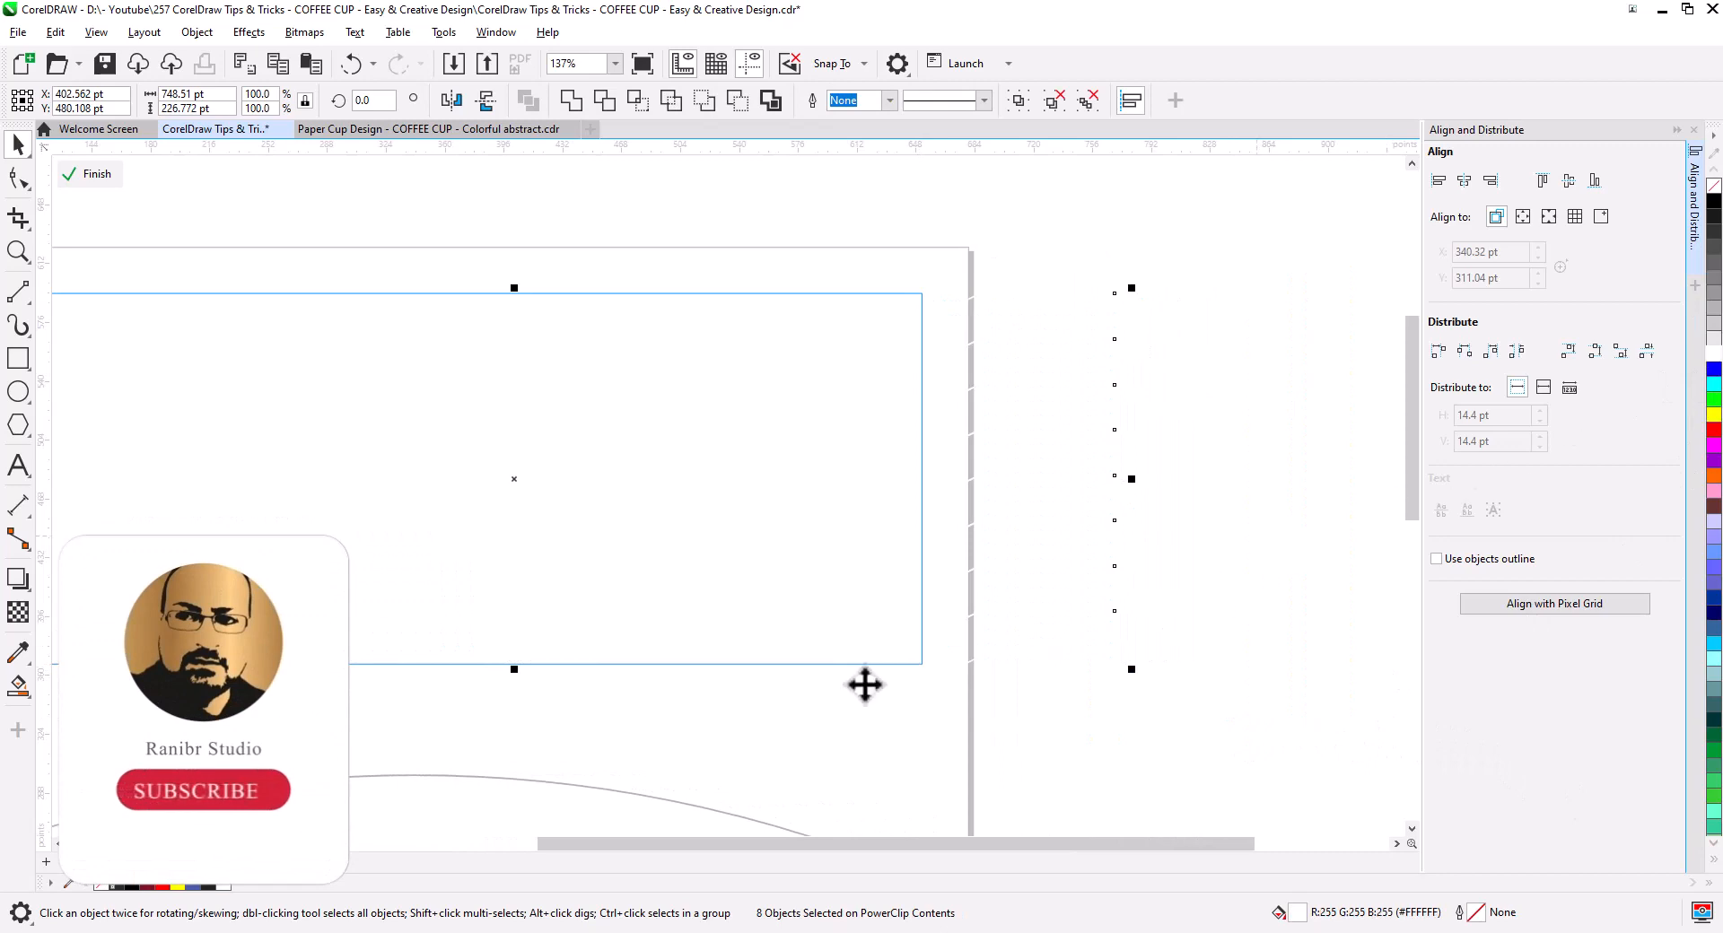
pyautogui.click(87, 174)
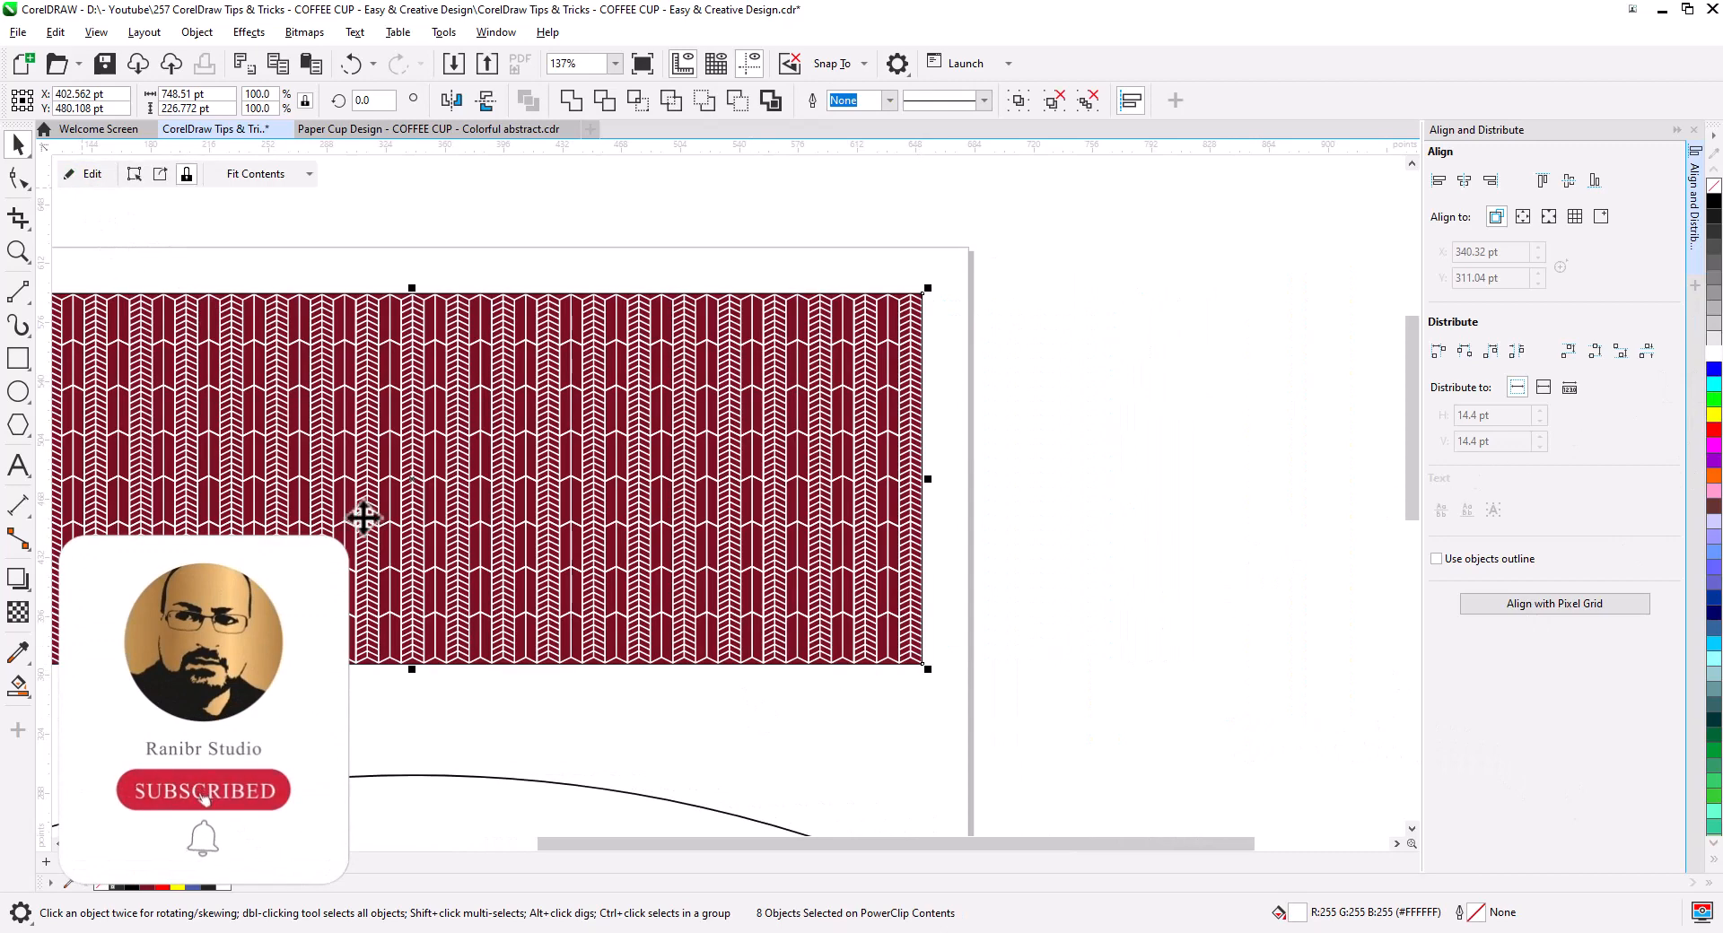
# Paste the blue zigzag-edged label shape onto the center of the dark red pattern
pyautogui.click(574, 710)
pyautogui.moveTo(554, 719); pyautogui.dragTo(892, 723)
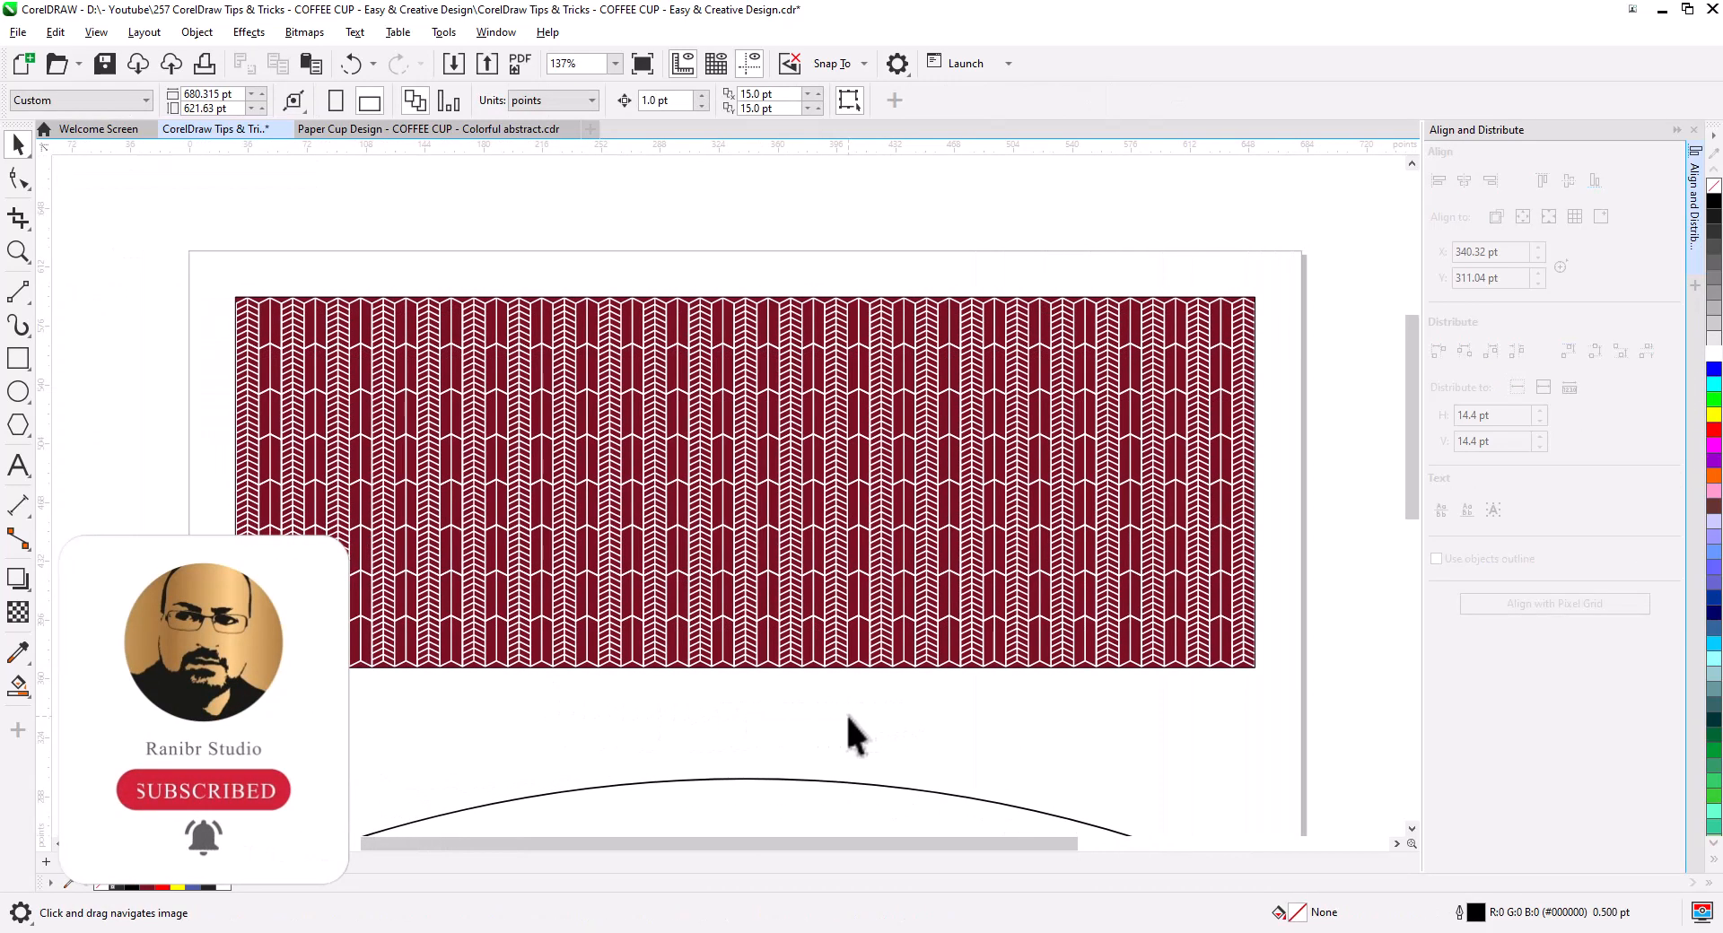
pyautogui.hotkey('ctrl', 'v')
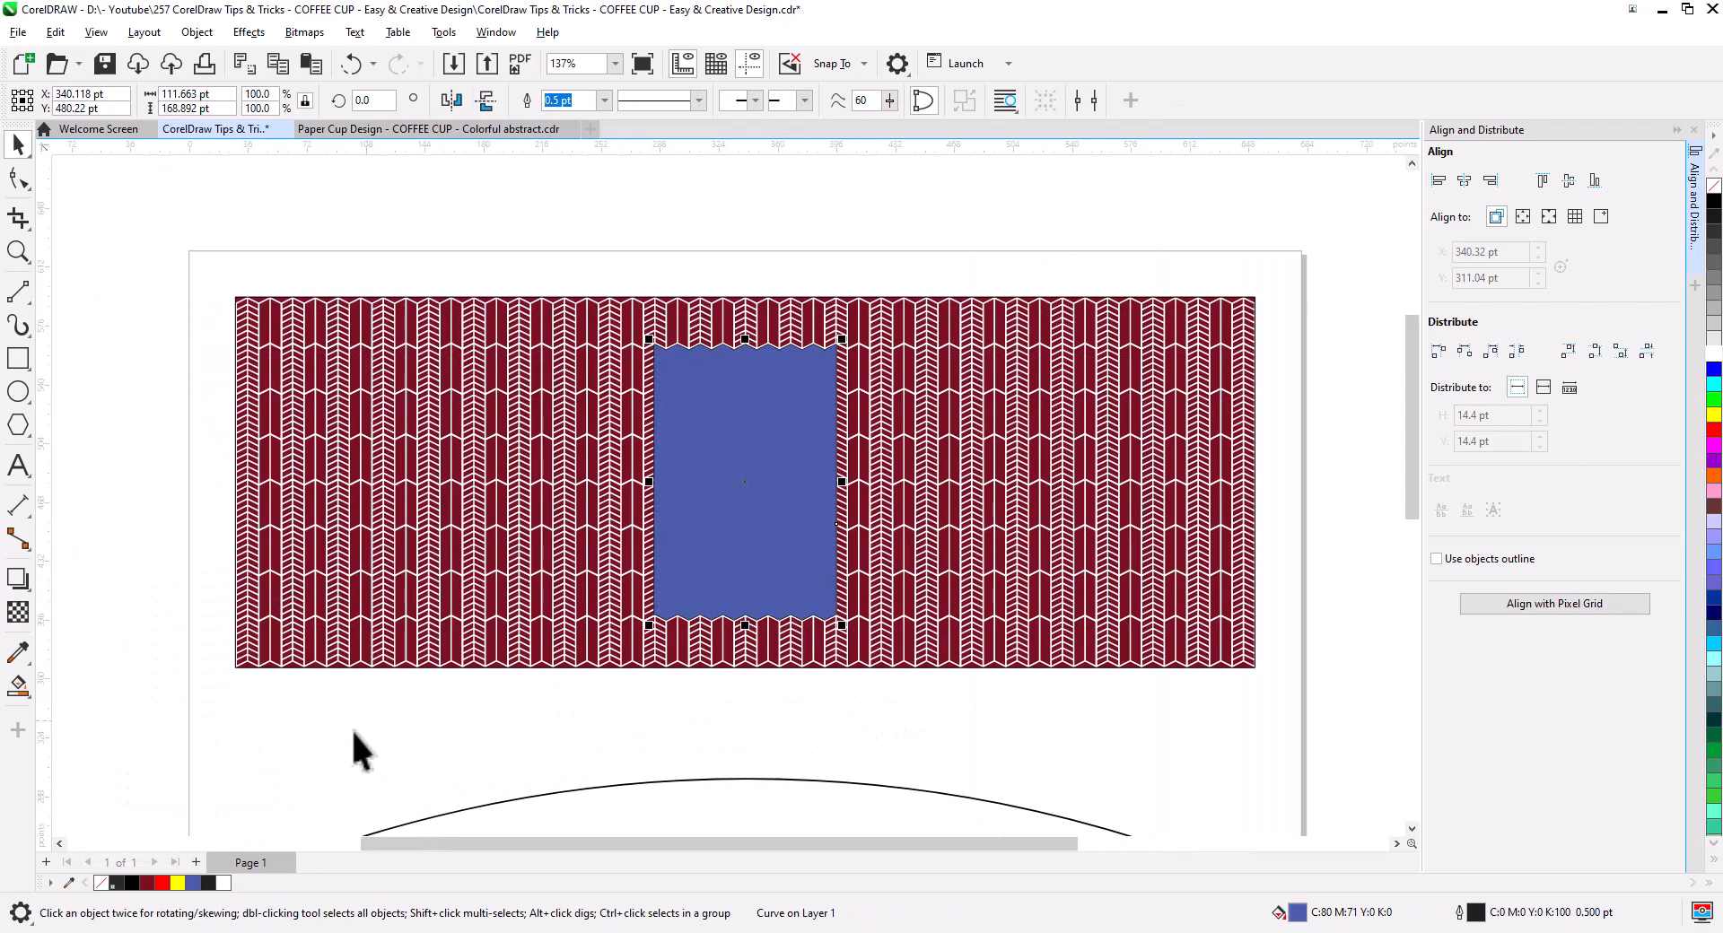
# Fill the blue zigzag-edged label shape with dark red (#7A1122)
pyautogui.click(147, 884)
pyautogui.scroll(-1, 767, 708)
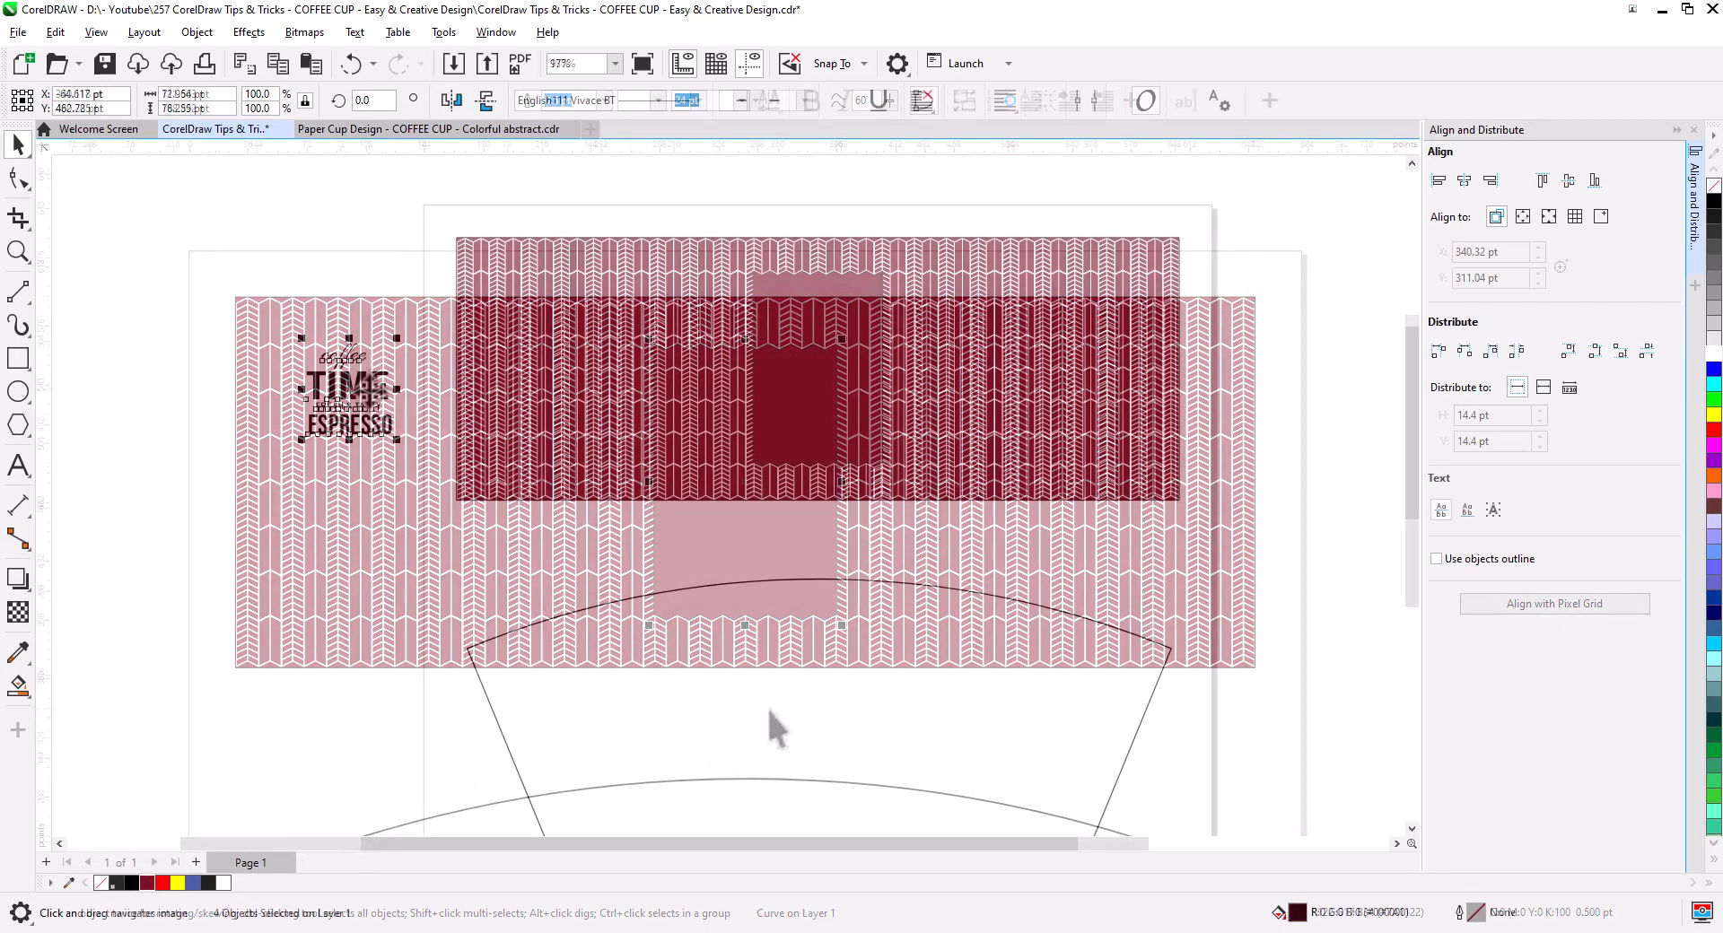
# Move the four-line "coffee TIME FRESH & TASTY ESPRESSO" text onto the middle of the label and color it white
pyautogui.moveTo(346, 385); pyautogui.dragTo(823, 457)
pyautogui.scroll(5, 818, 356)
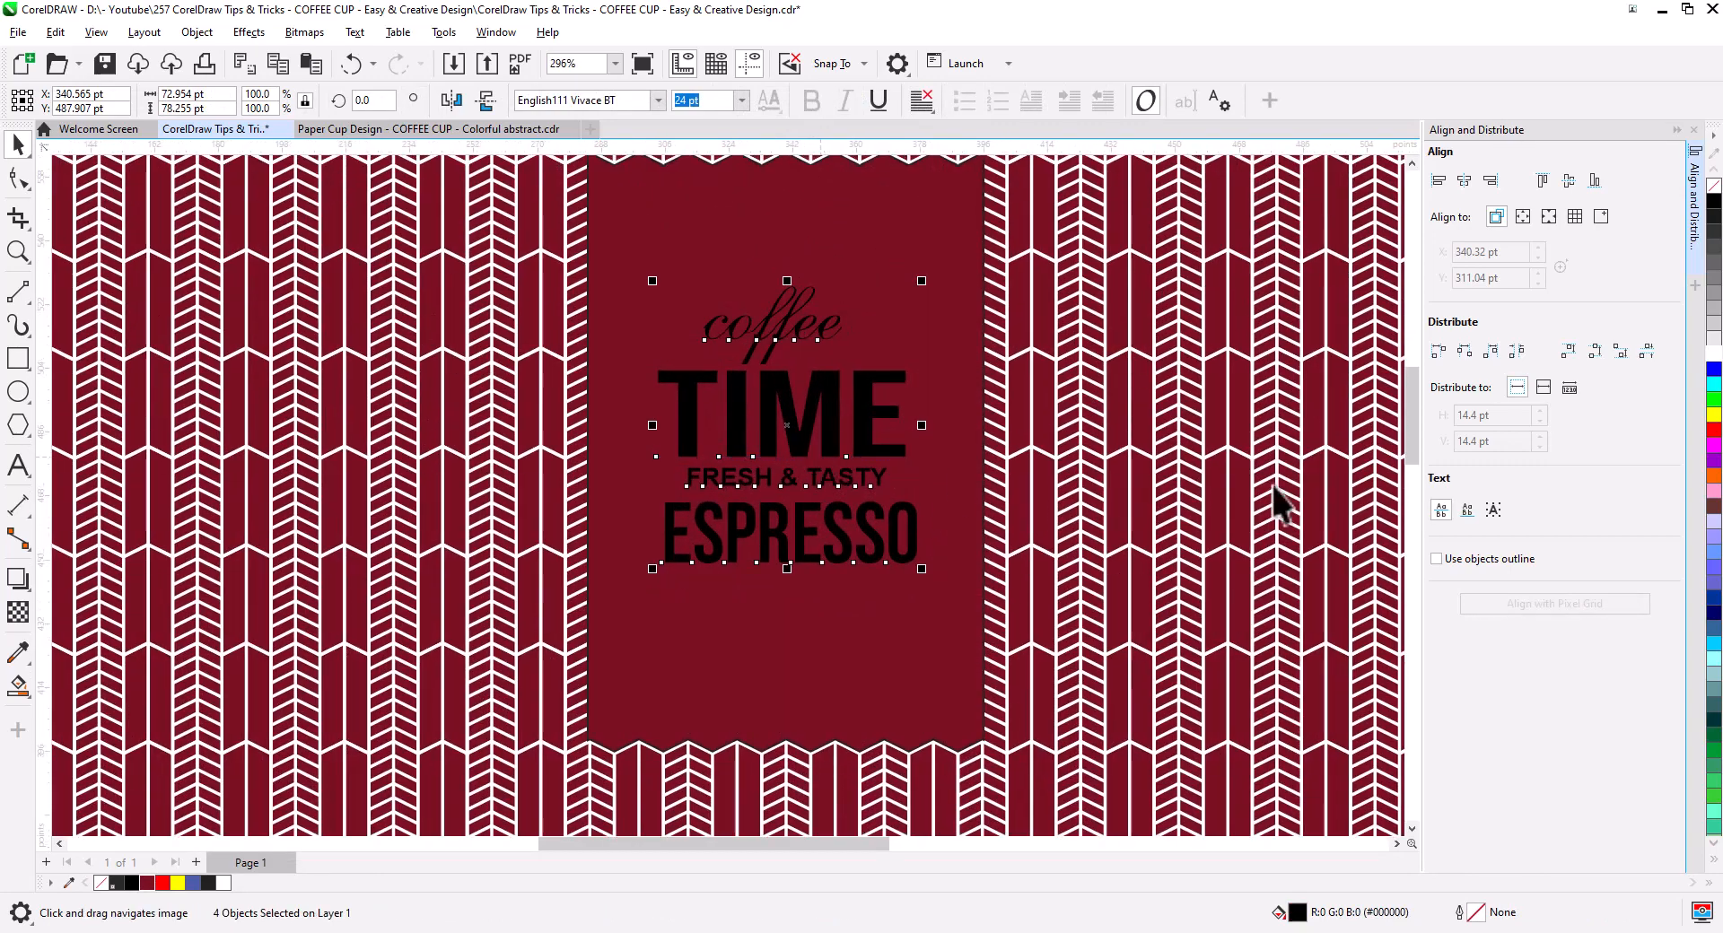
pyautogui.click(1711, 355)
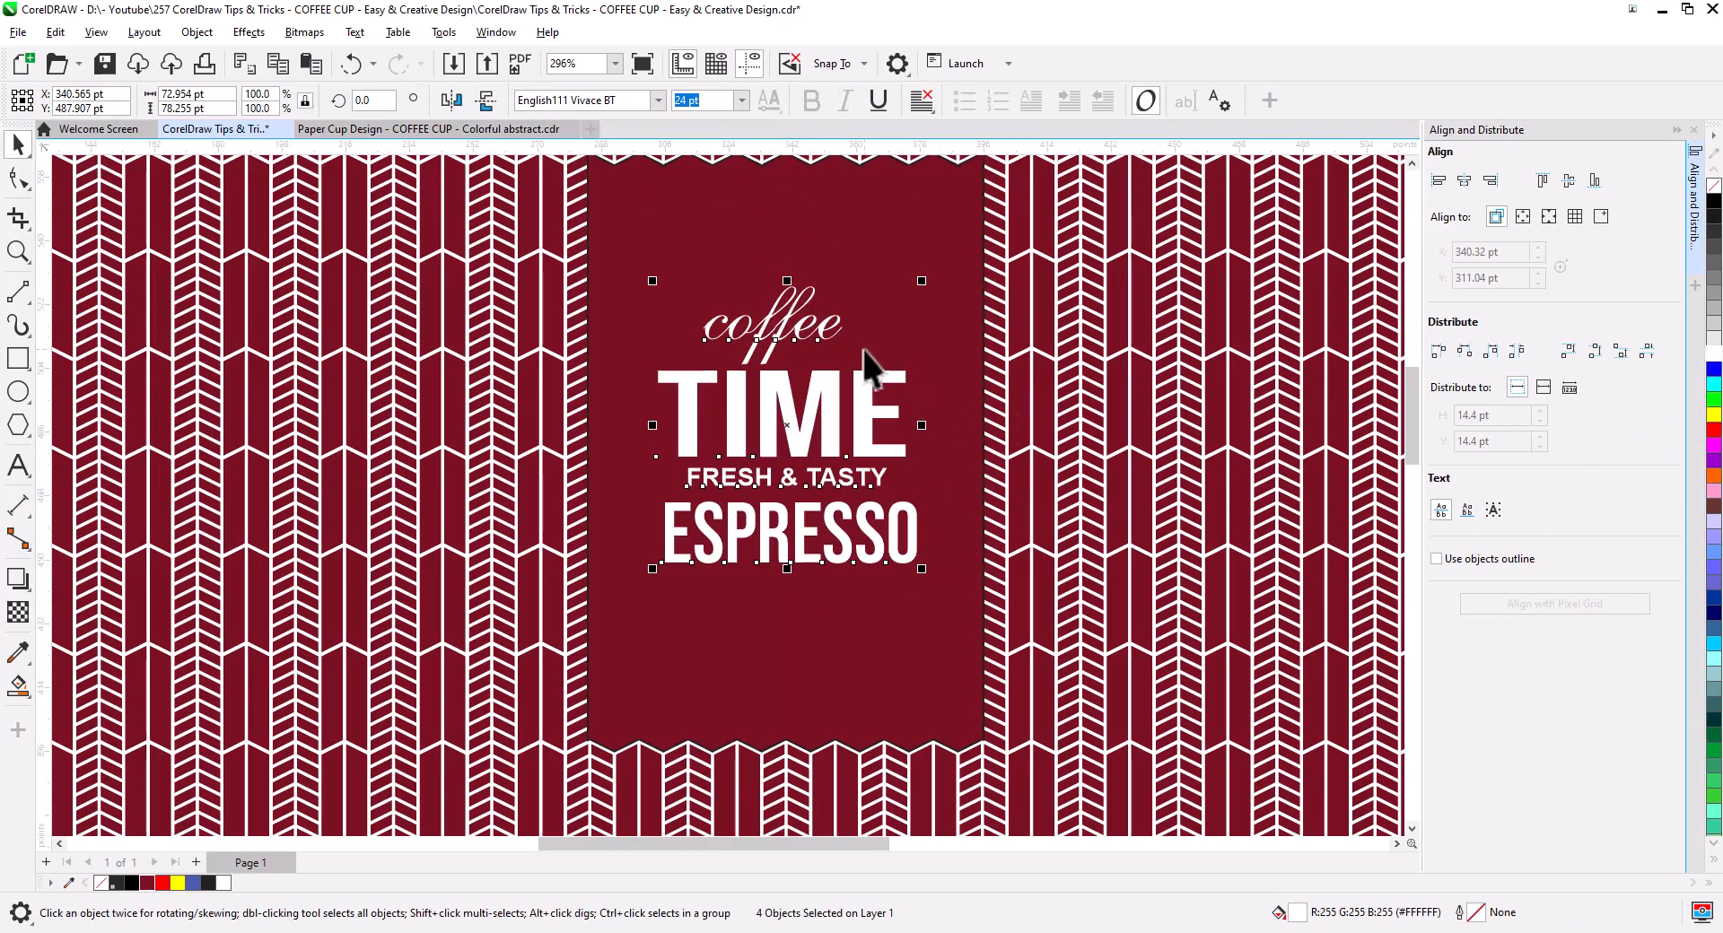
pyautogui.click(859, 283)
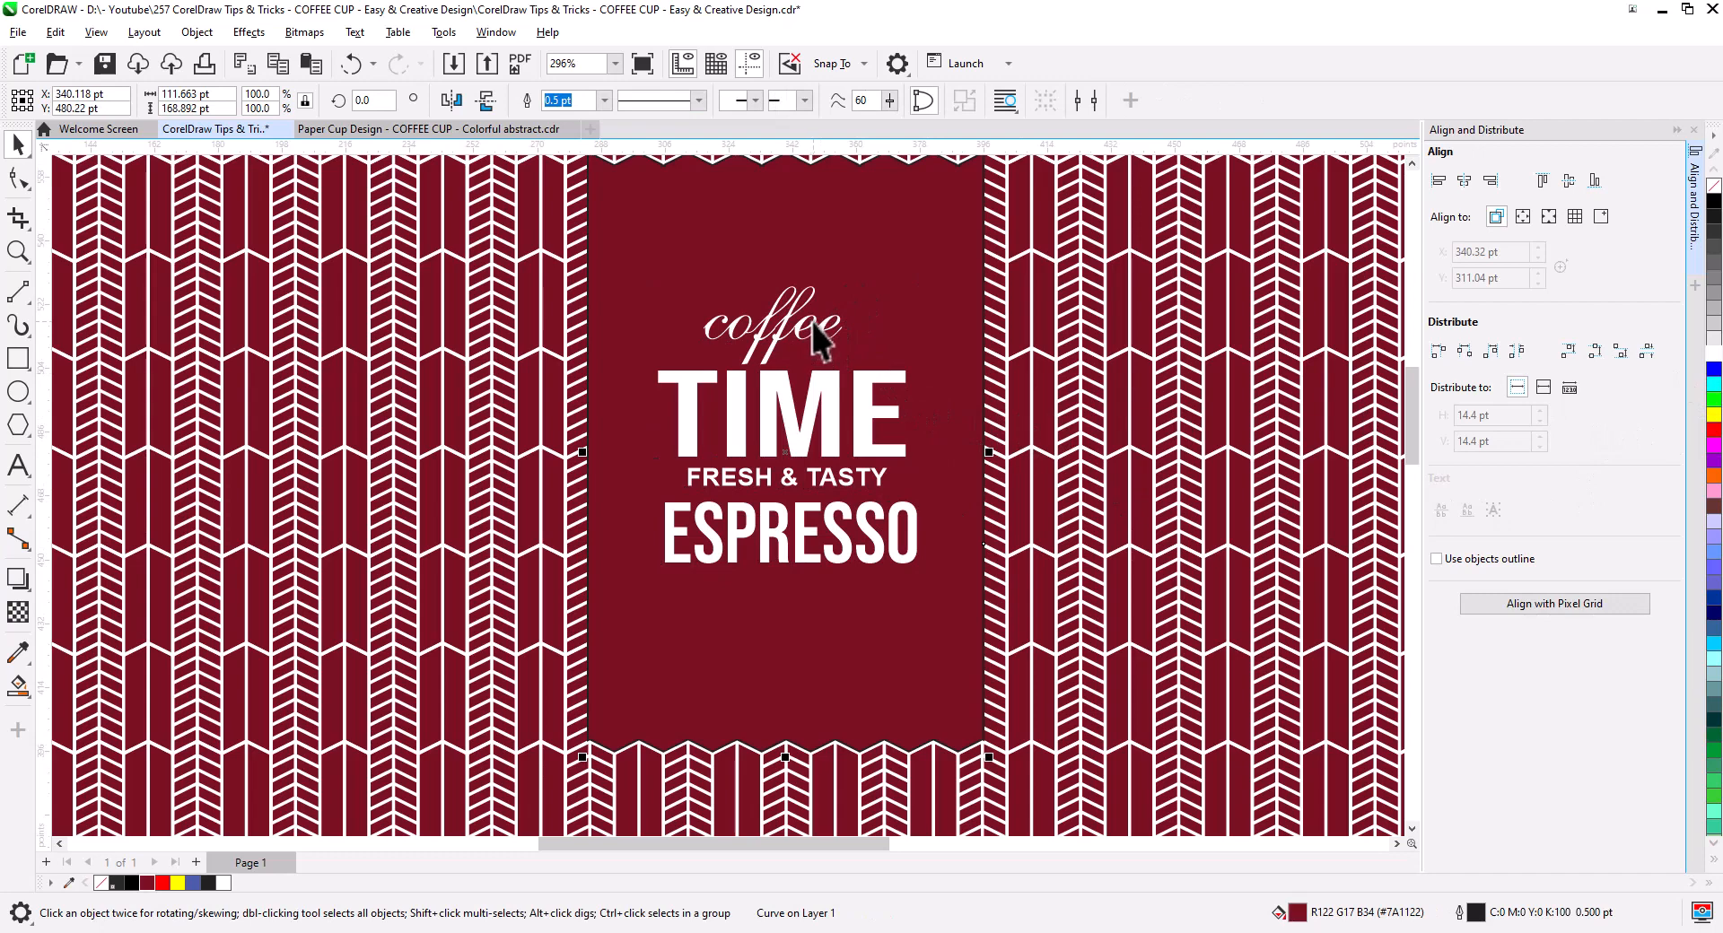
pyautogui.click(816, 340)
pyautogui.moveTo(800, 337); pyautogui.dragTo(816, 351)
pyautogui.hotkey('ctrl', 'z')
# Center all four text lines horizontally on the dark red label shape
pyautogui.click(779, 337)
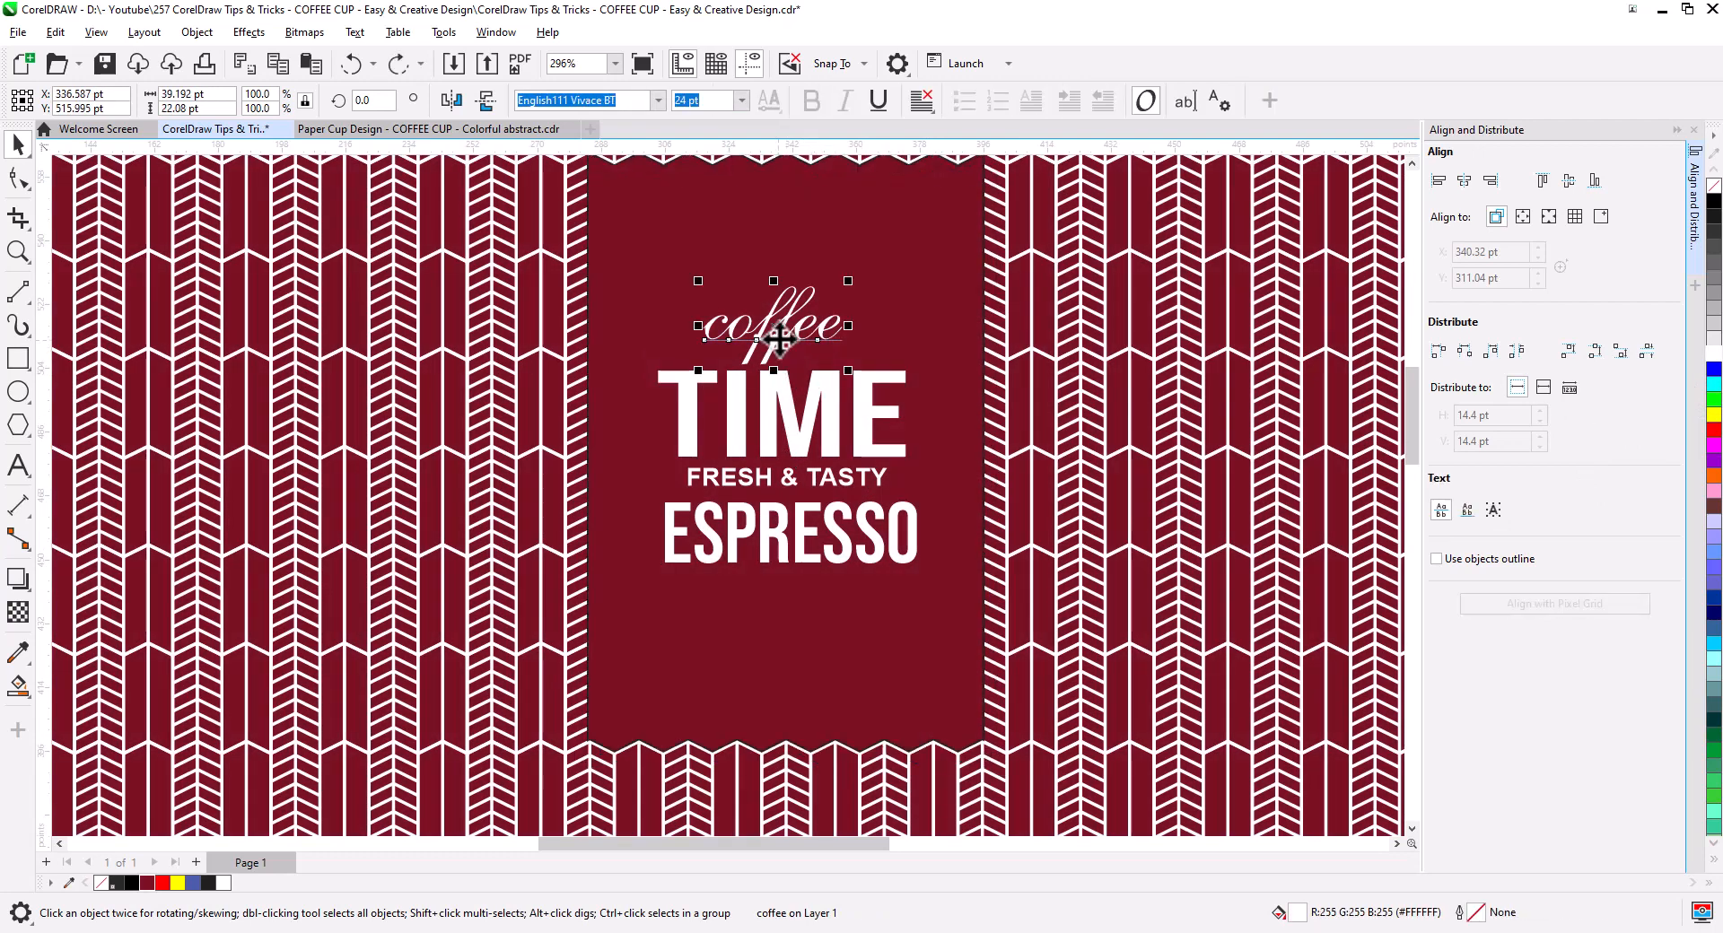
pyautogui.keyDown('shift'); pyautogui.click(775, 386); pyautogui.keyUp('shift')
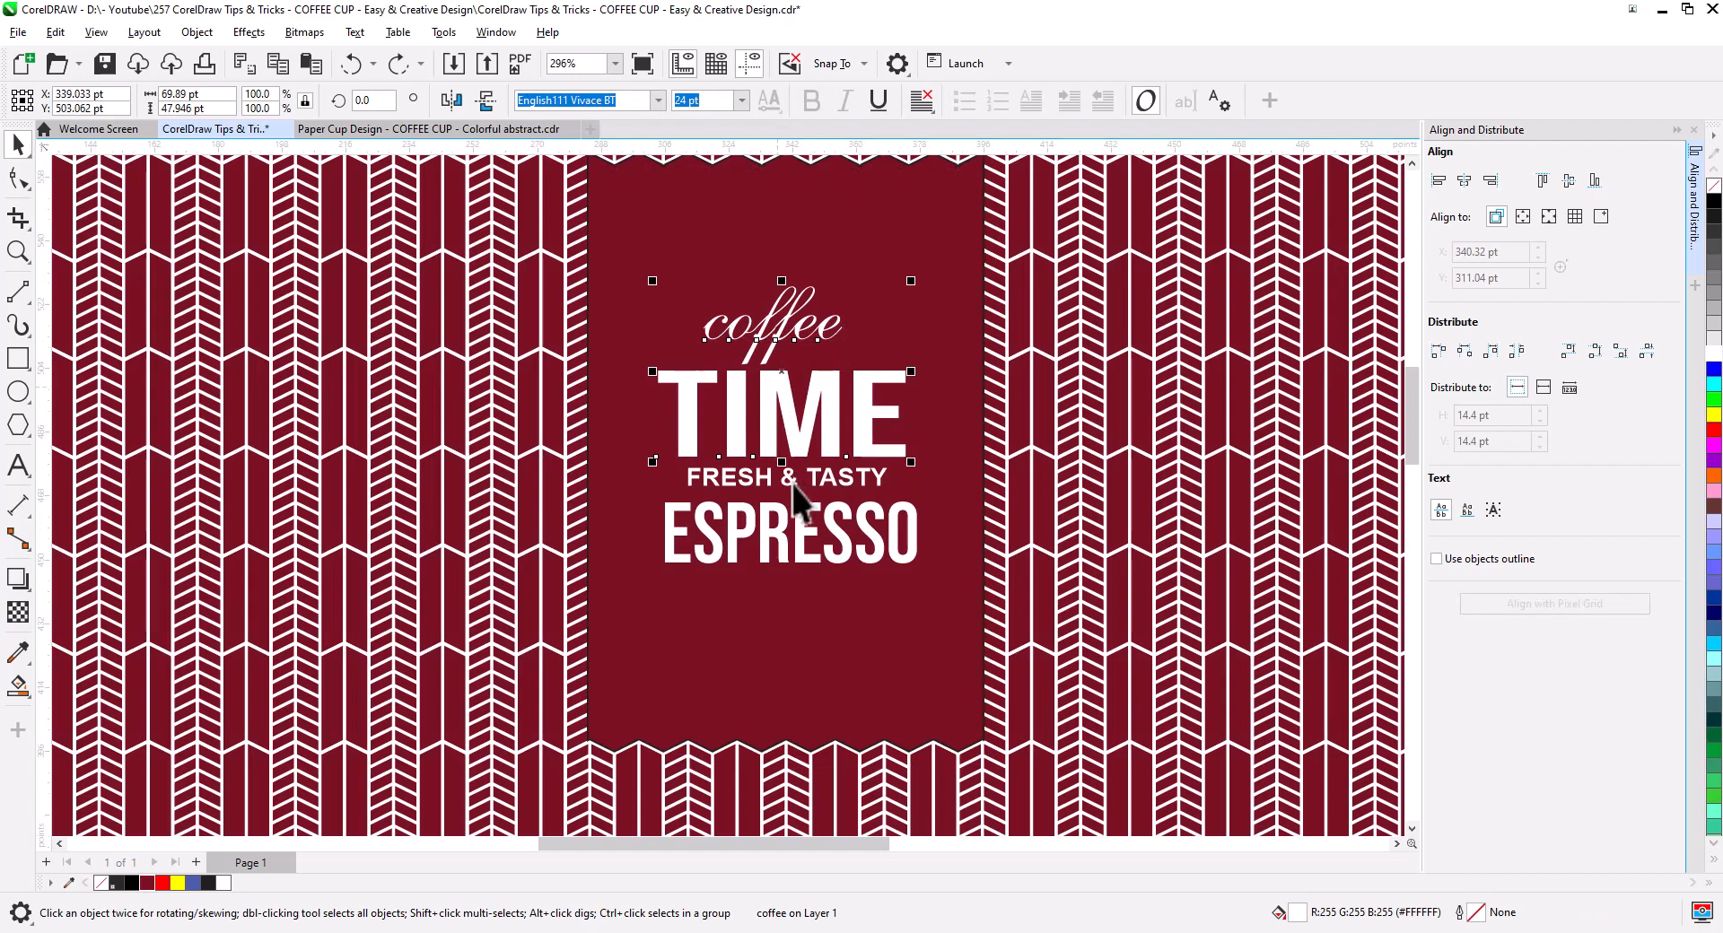
pyautogui.keyDown('shift'); pyautogui.click(794, 483); pyautogui.keyUp('shift')
pyautogui.keyDown('shift'); pyautogui.click(802, 538); pyautogui.keyUp('shift')
pyautogui.keyDown('shift'); pyautogui.click(819, 653); pyautogui.keyUp('shift')
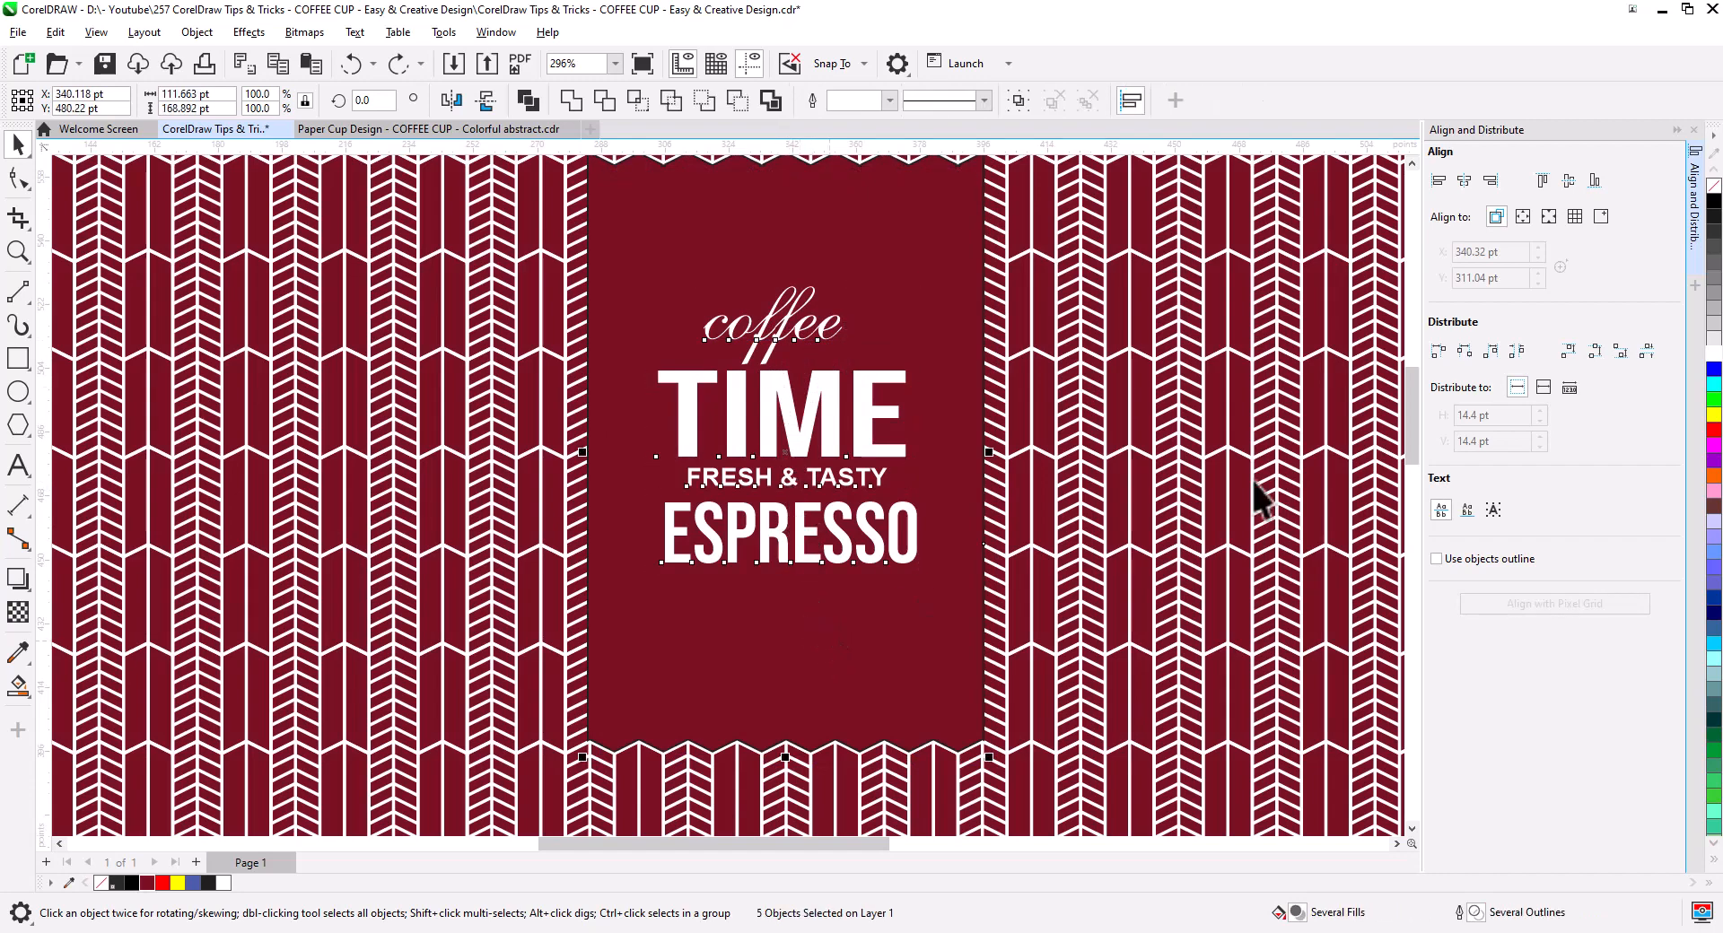
pyautogui.click(1464, 182)
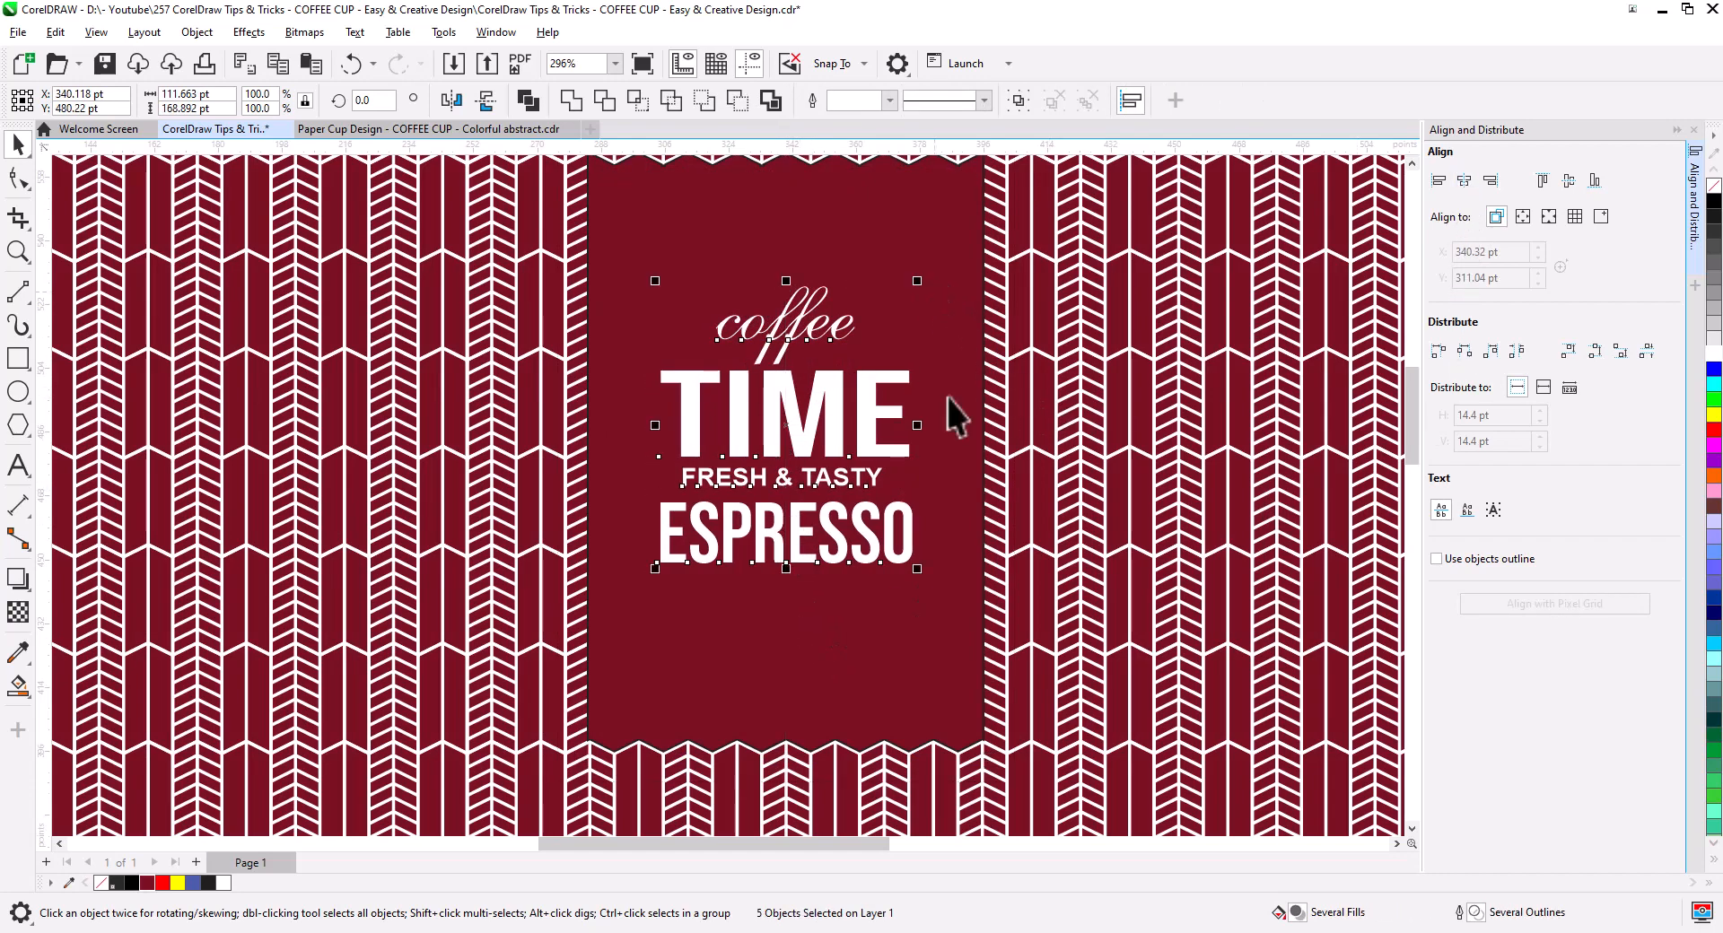
# Exclude the label from the selection and scale the four text lines up proportionally to about 91 pt wide
pyautogui.keyDown('shift'); pyautogui.click(929, 571); pyautogui.keyUp('shift')
pyautogui.moveTo(924, 577); pyautogui.dragTo(960, 611)
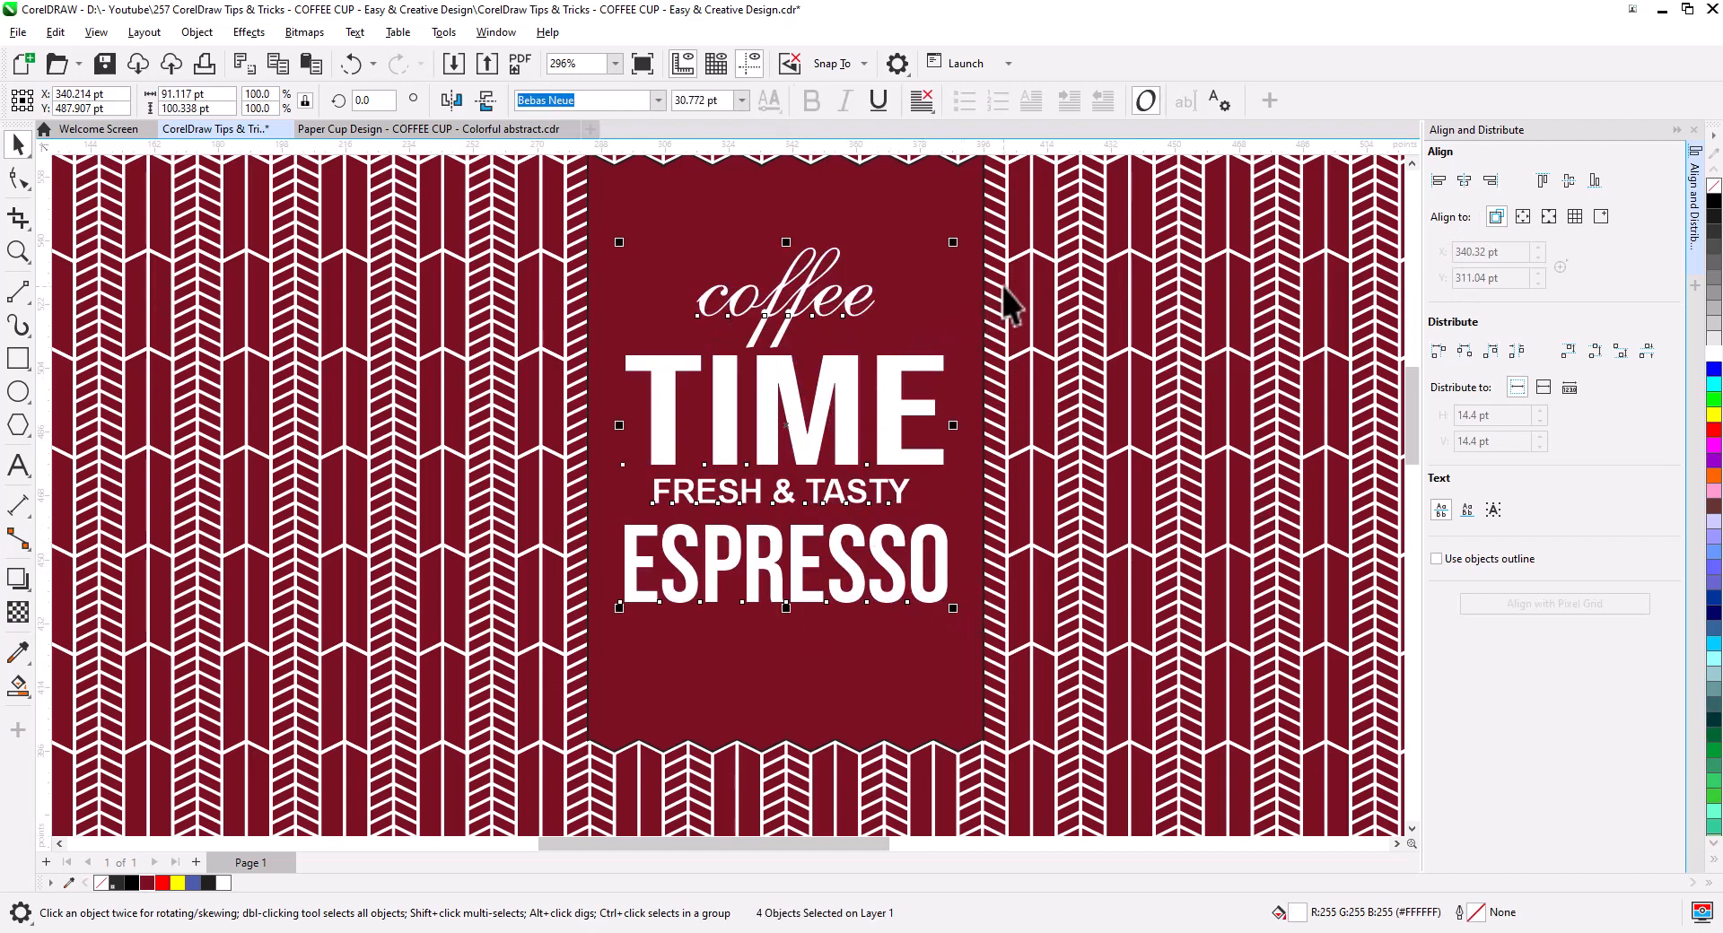
# Move the word "coffee" down so it overlaps TIME, and give it a dark red (#7A1122) outline
pyautogui.click(868, 314)
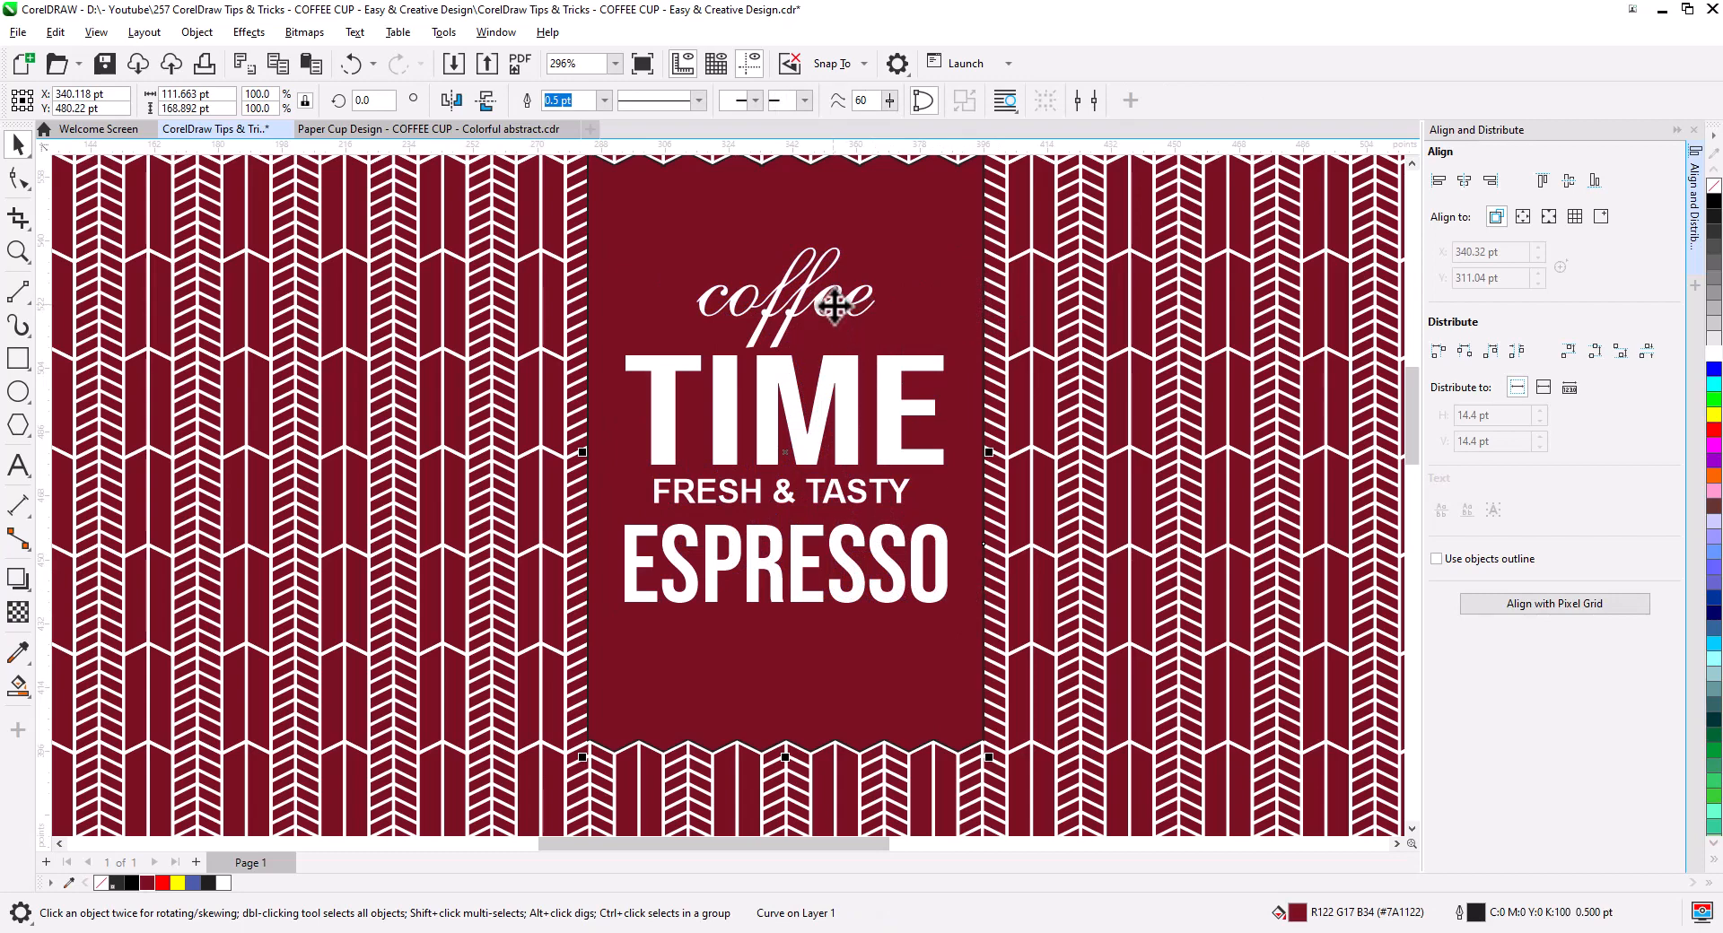
pyautogui.click(835, 306)
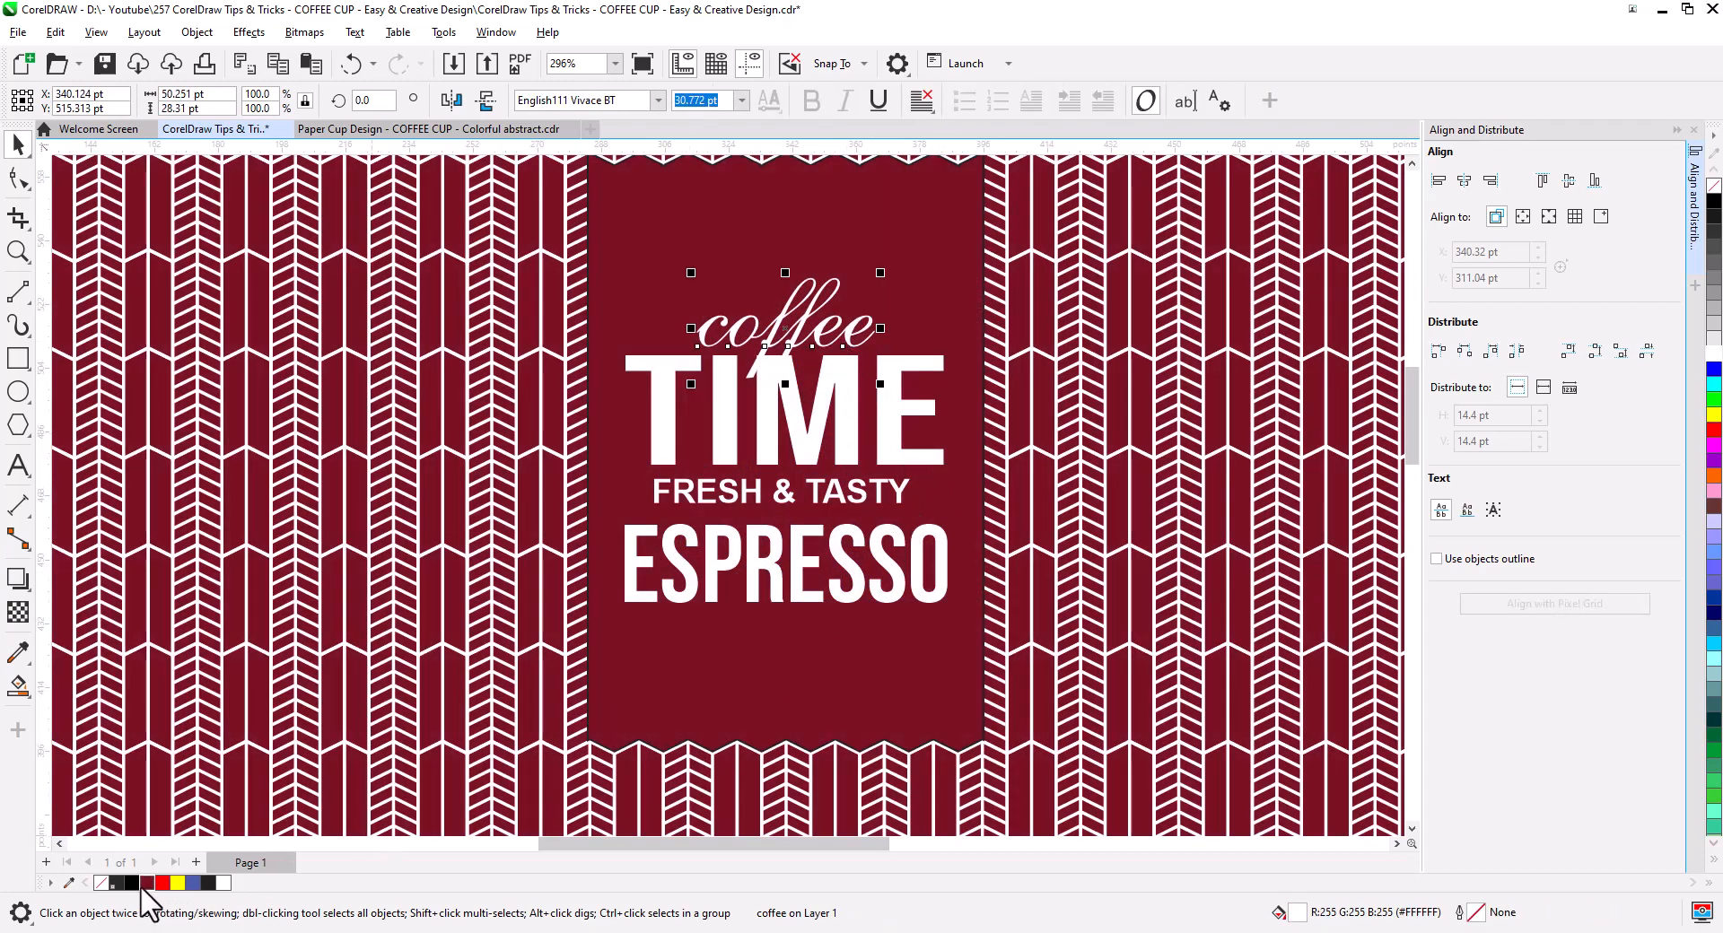
pyautogui.click(149, 884)
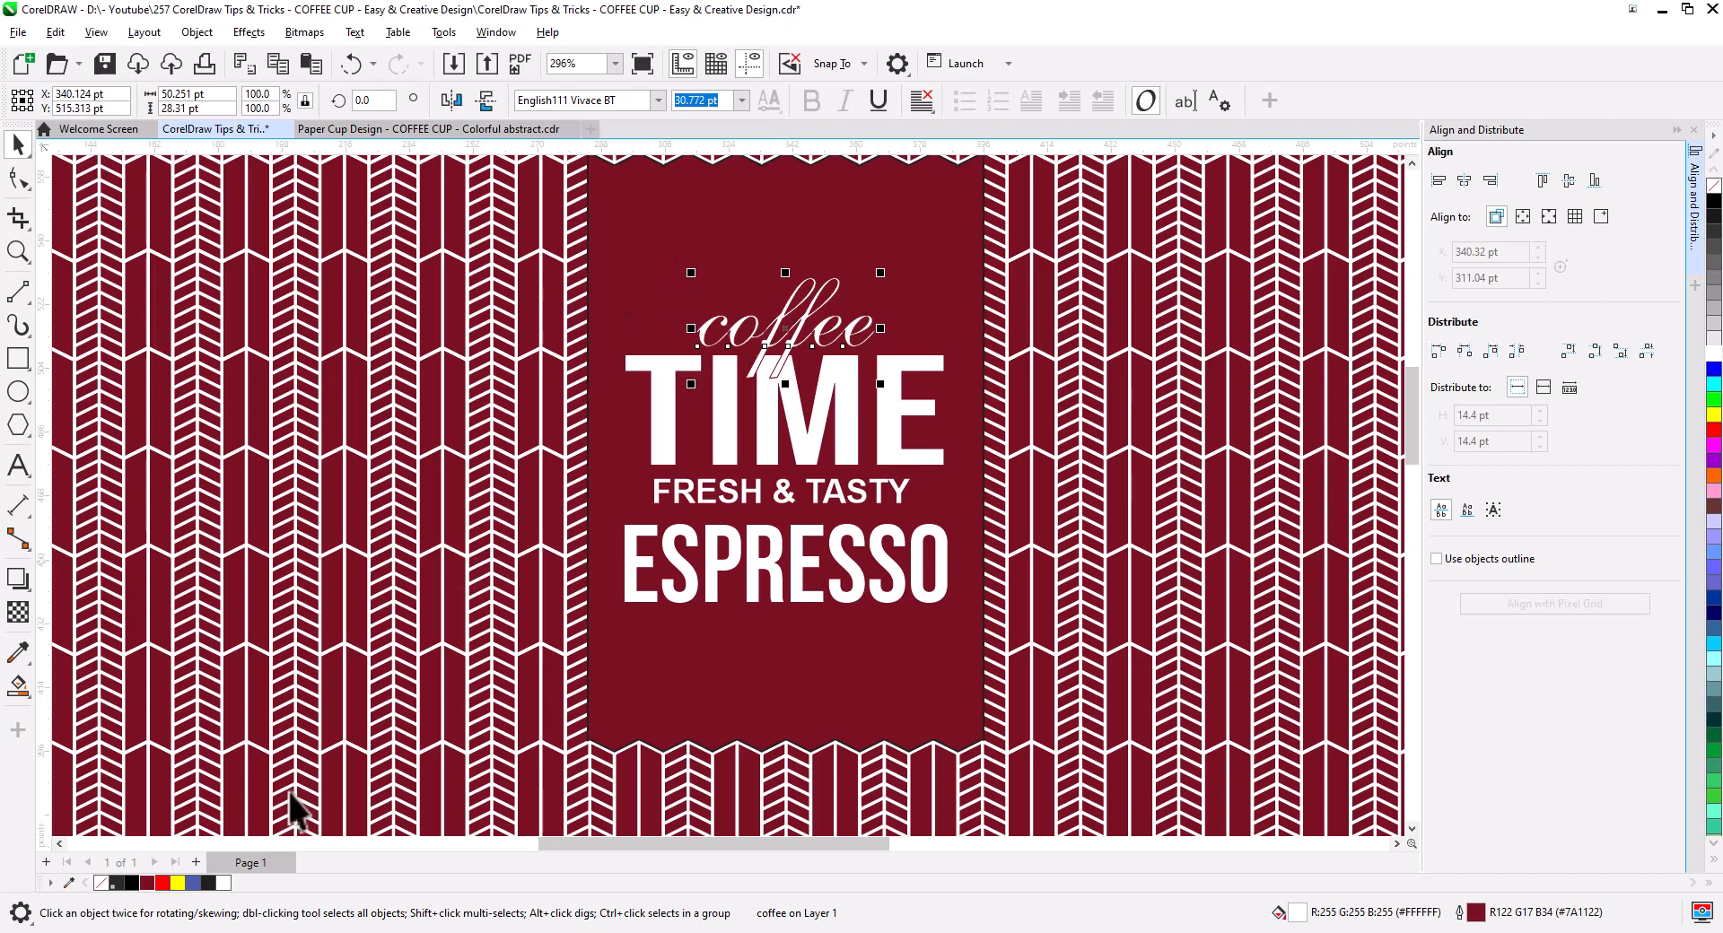
# Fill the copy of "coffee" behind the white word with dark red (#7A1122) and turn it into a curve with a Shaping operation
pyautogui.click(146, 884)
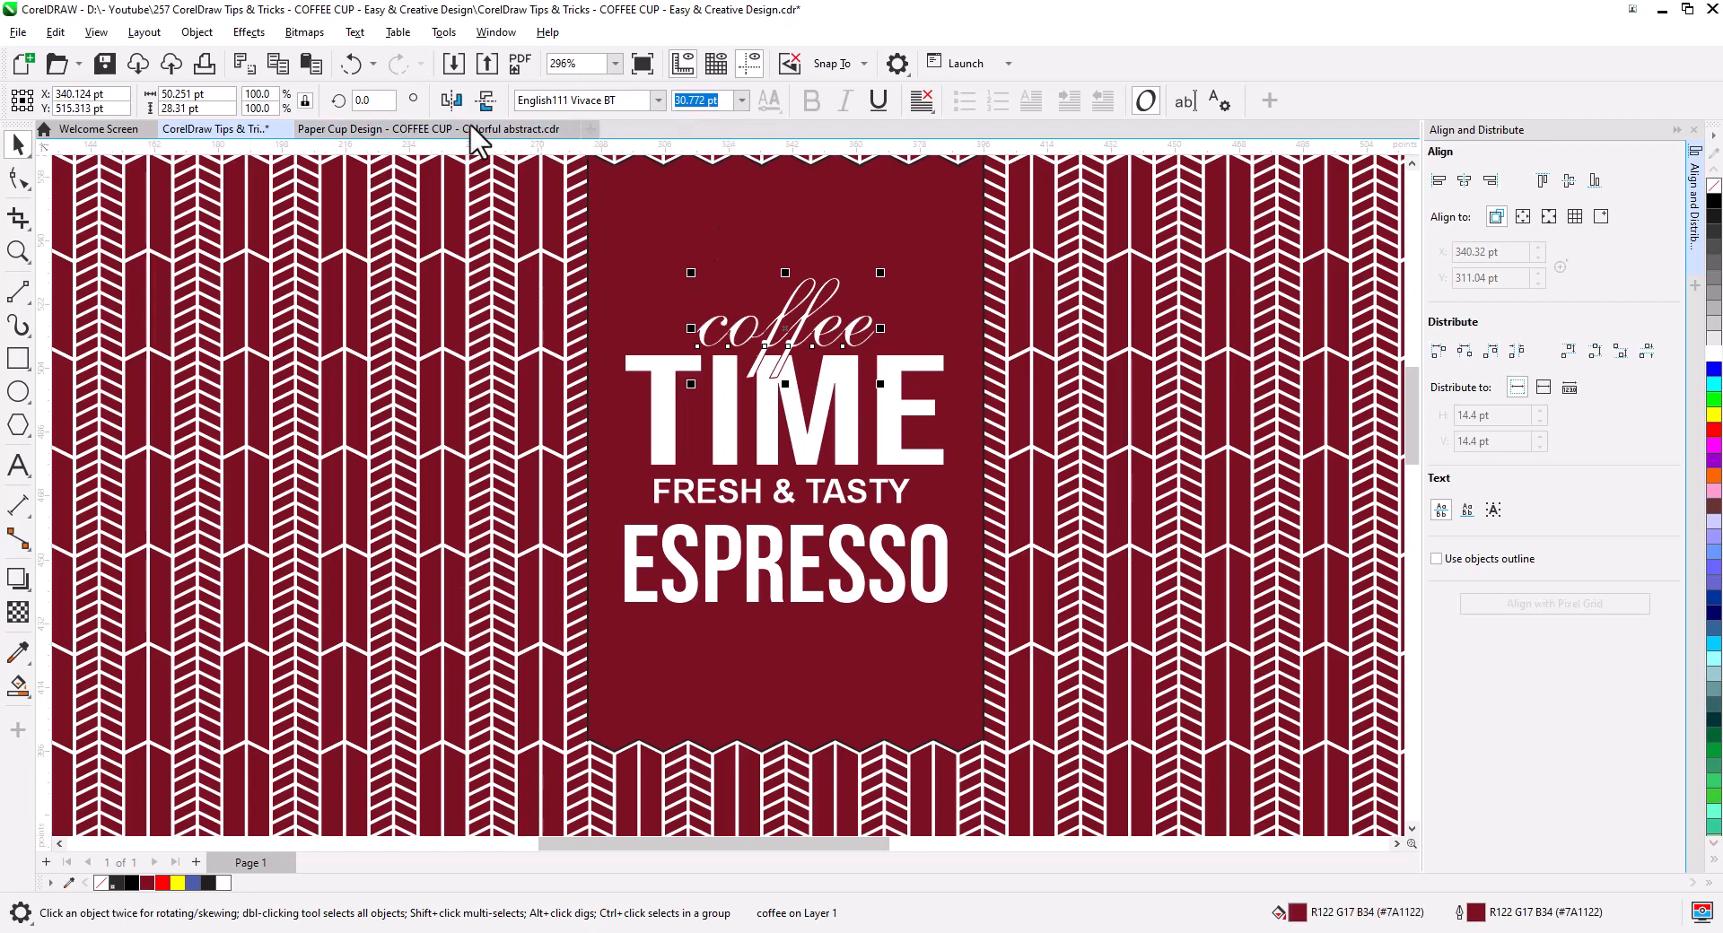
pyautogui.click(196, 33)
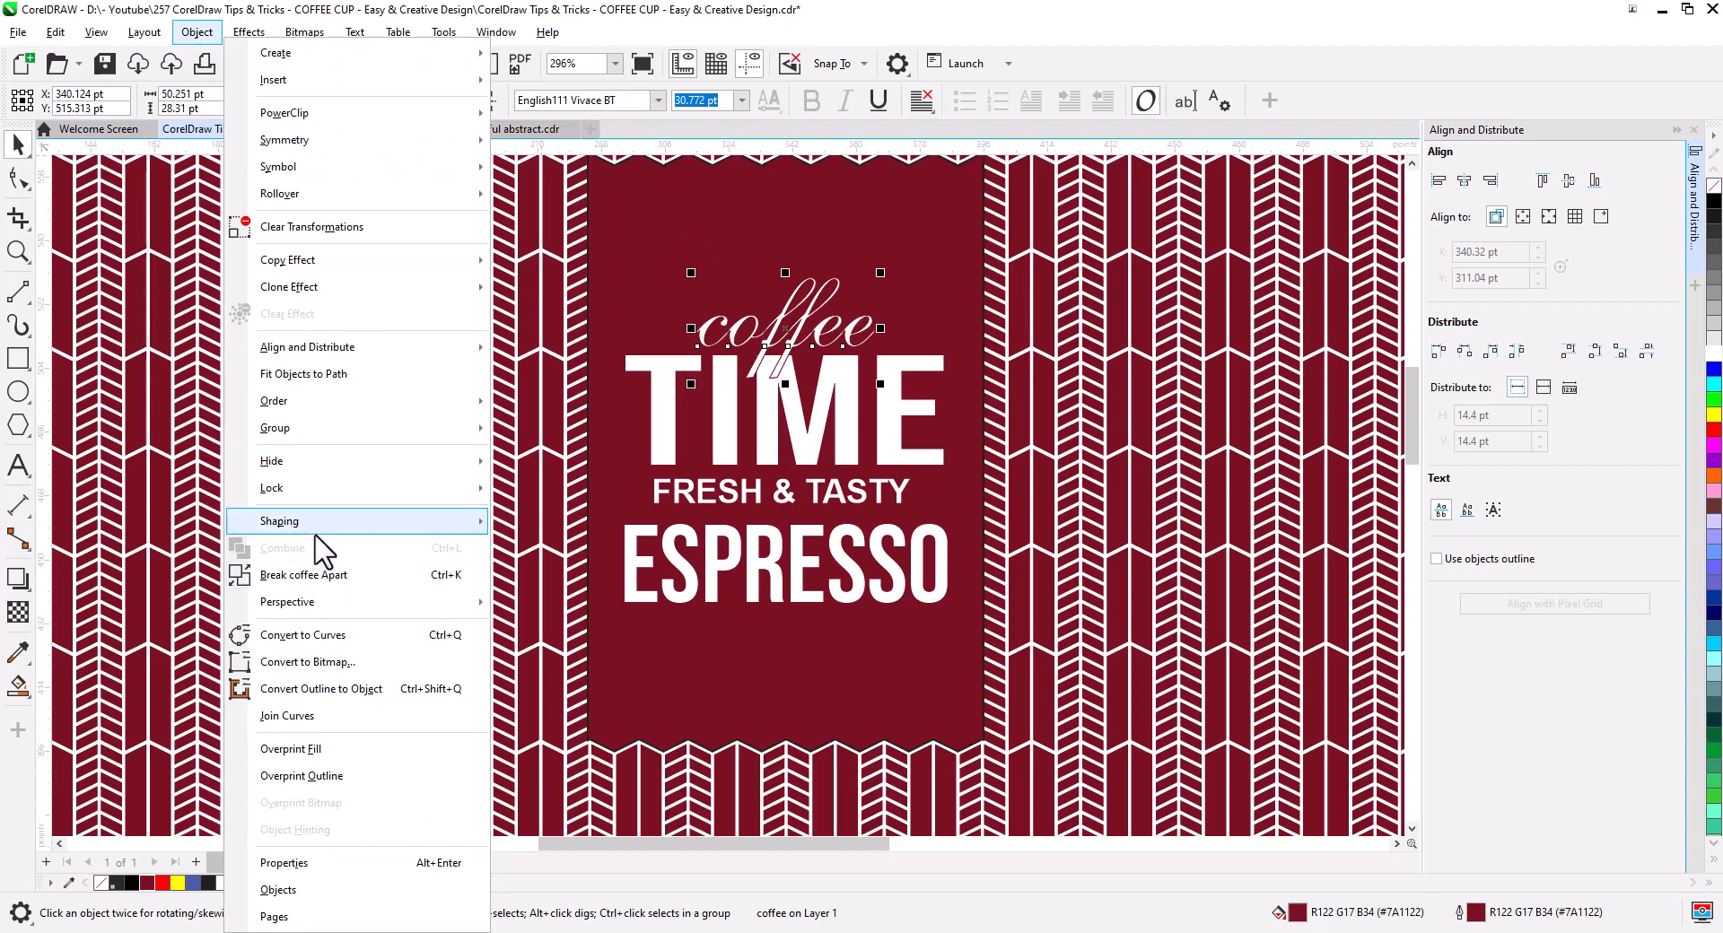
pyautogui.moveTo(373, 530)
pyautogui.click(548, 531)
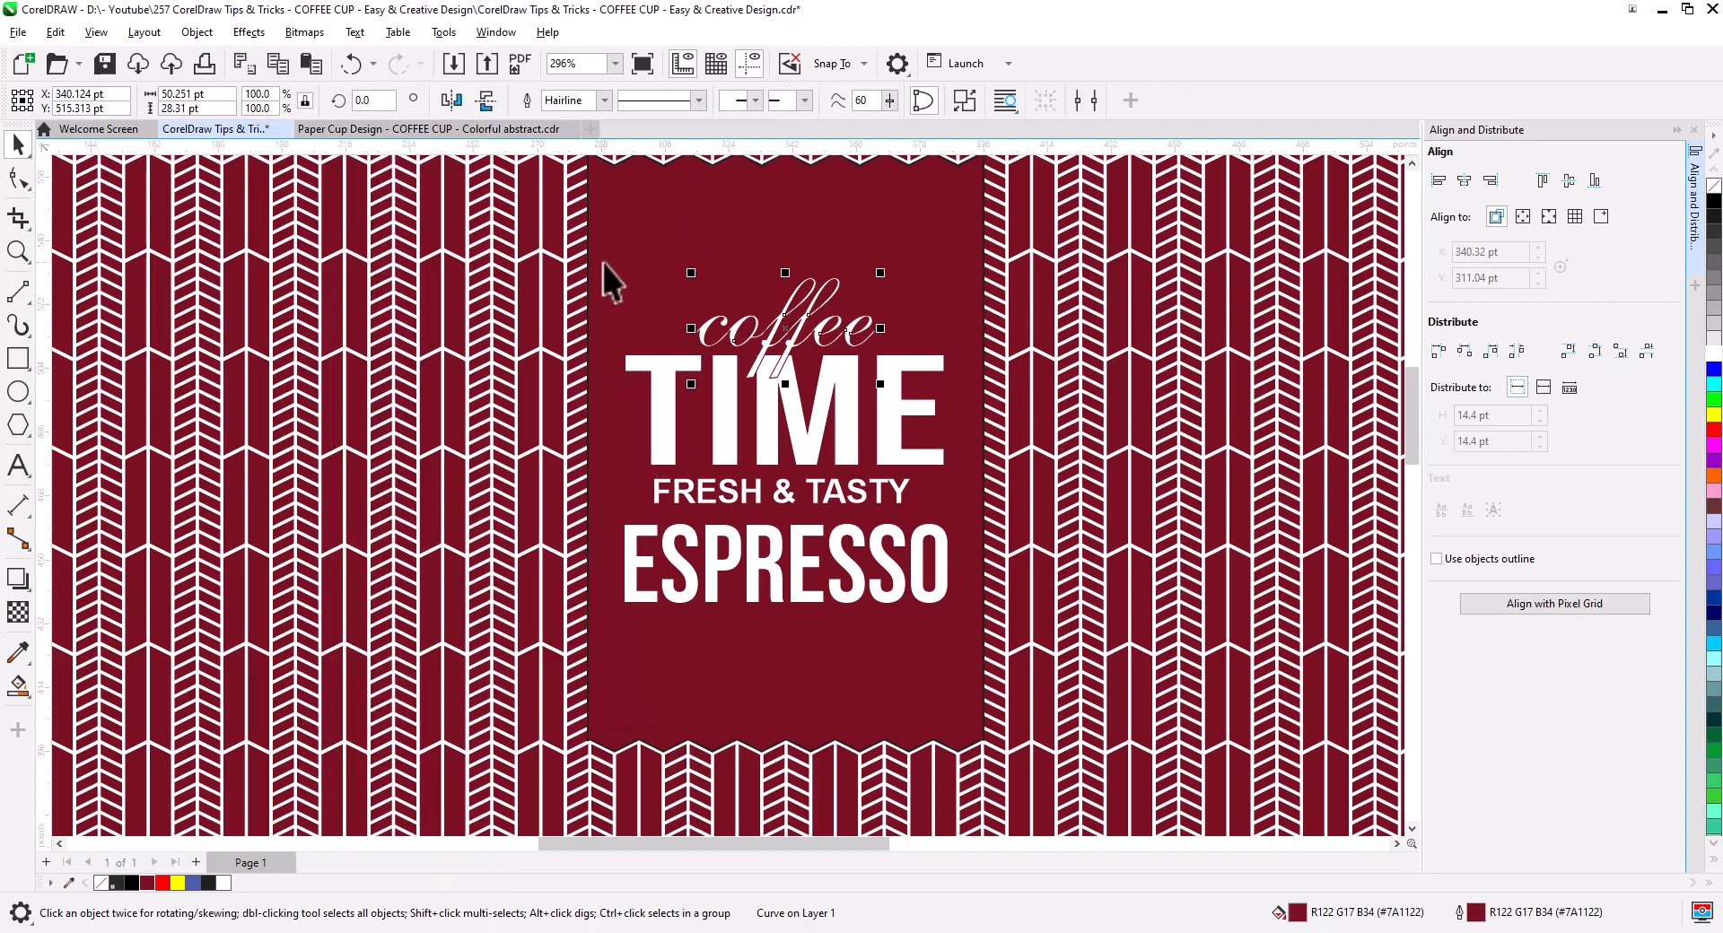
# Give the dark red "coffee" backing curve a 2.0 pt outline with round corners
pyautogui.click(605, 101)
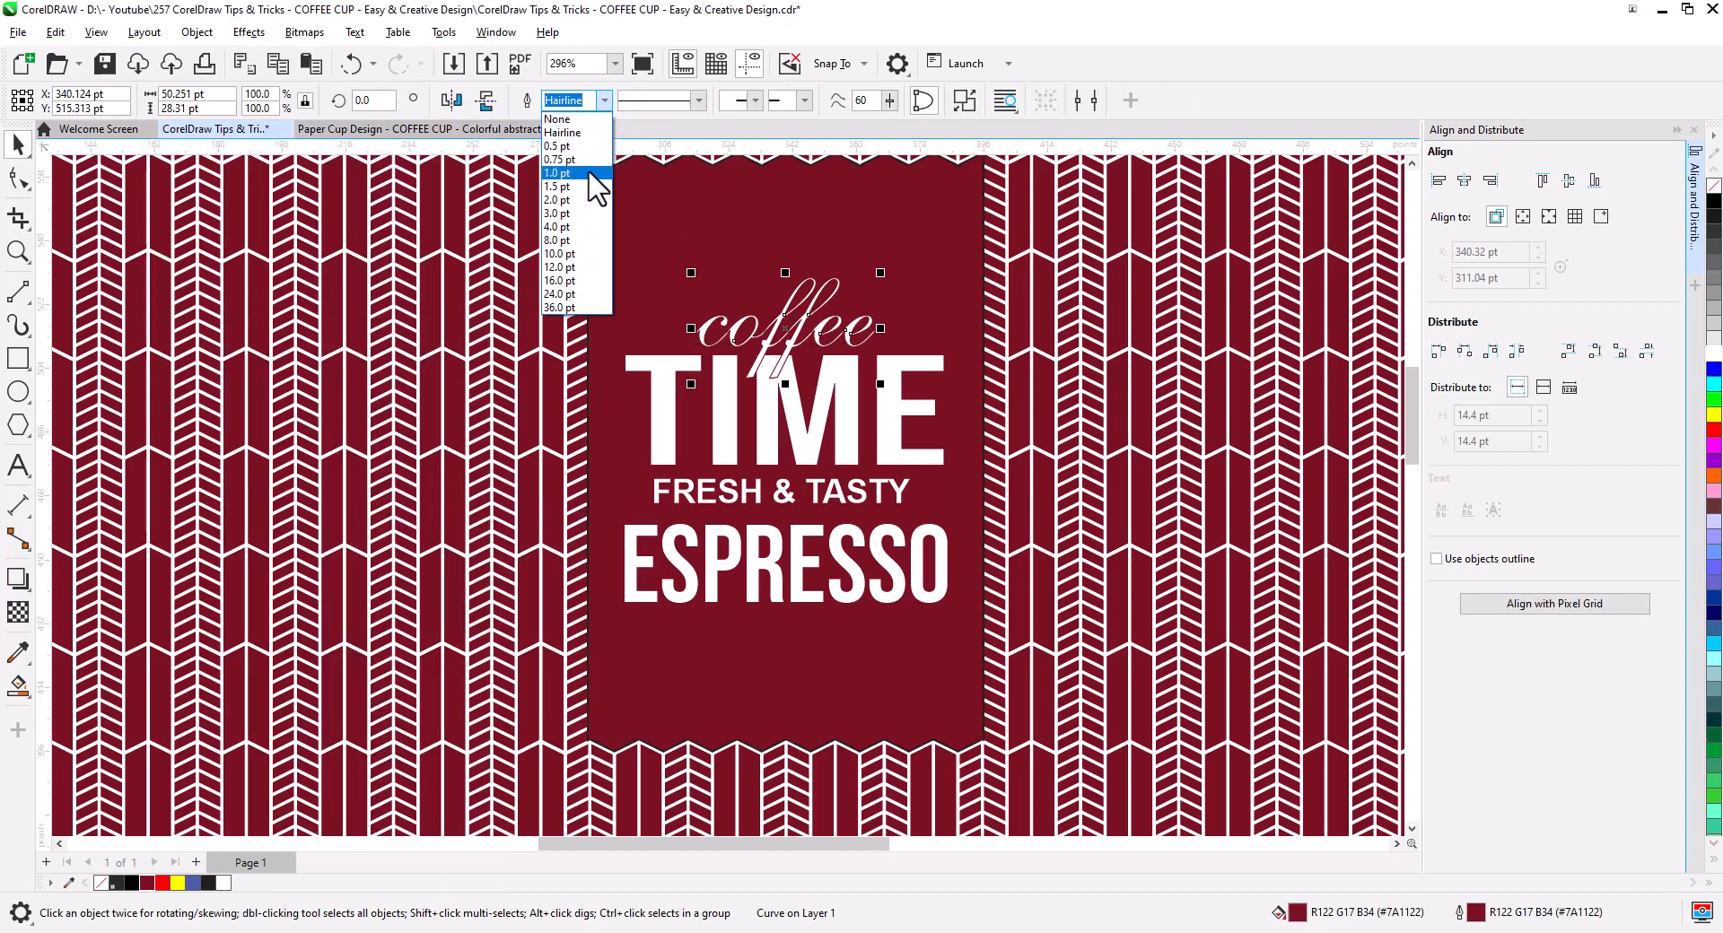
pyautogui.click(575, 174)
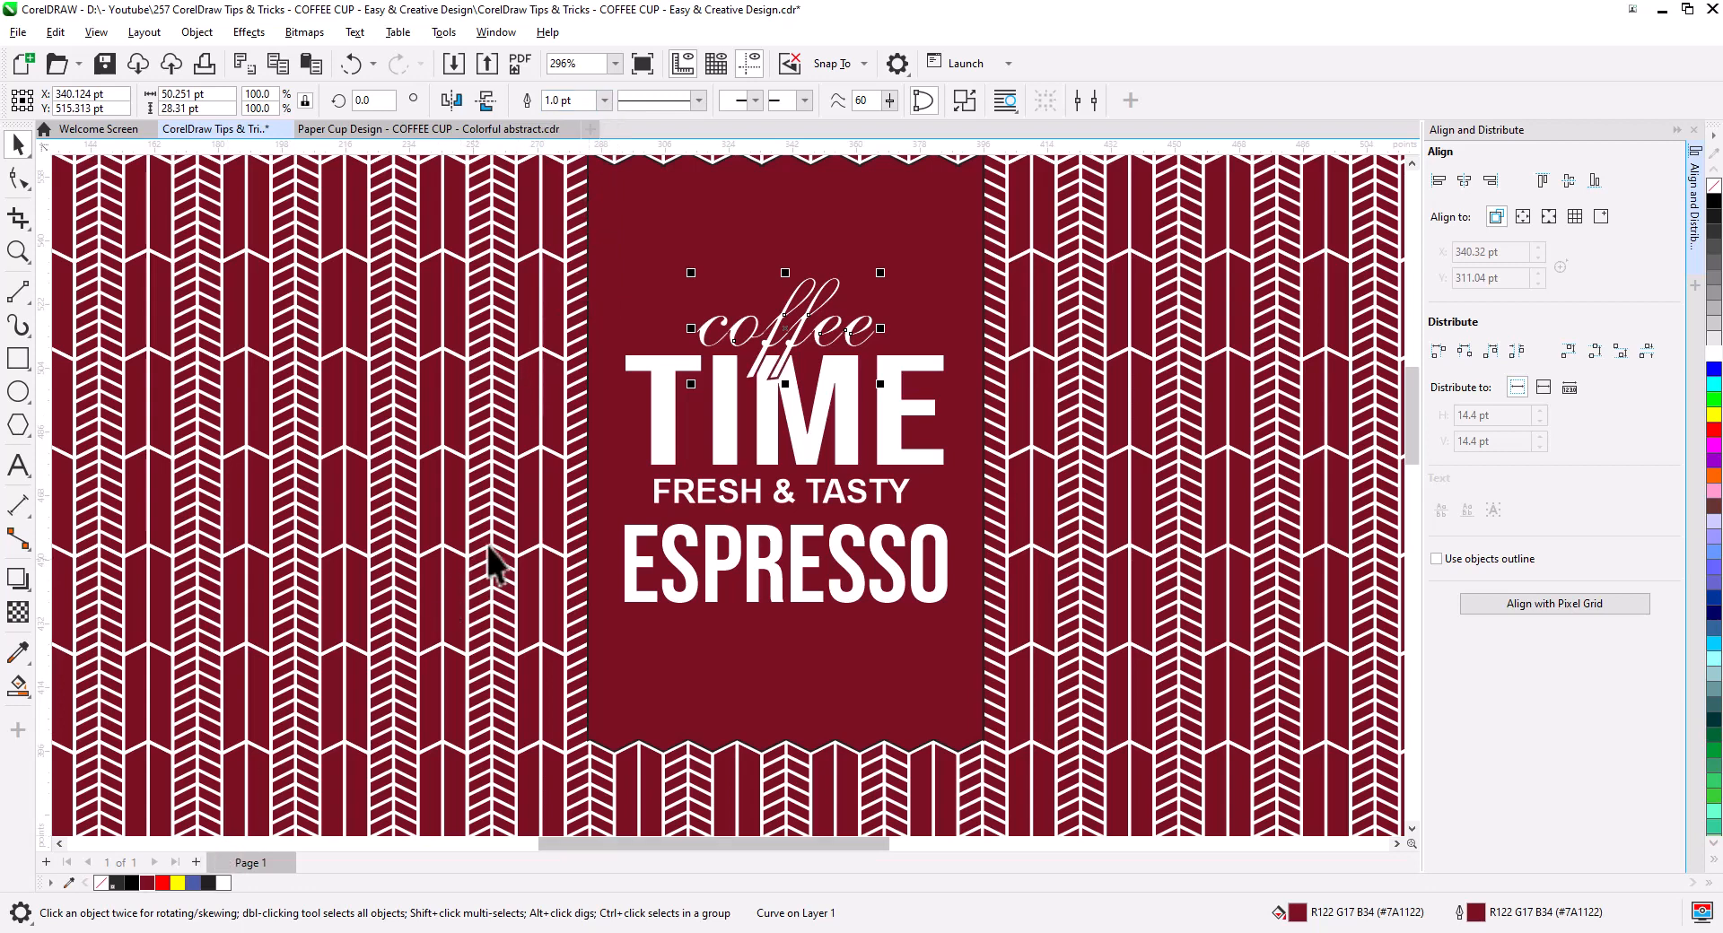
pyautogui.click(605, 100)
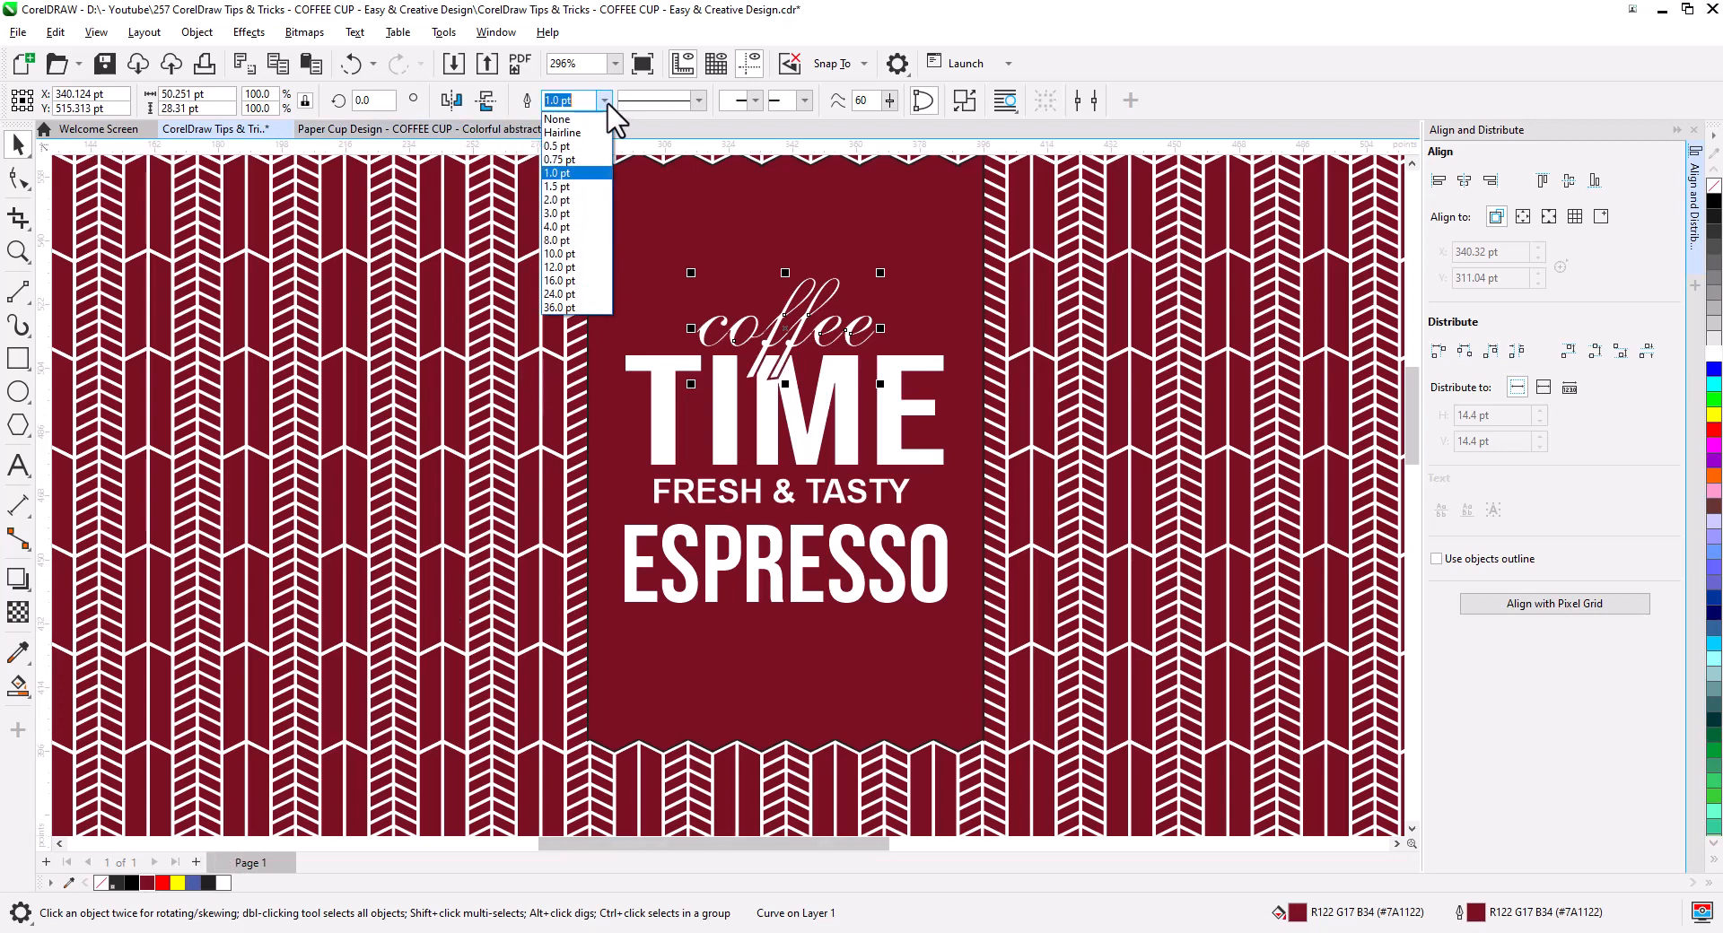
pyautogui.click(590, 207)
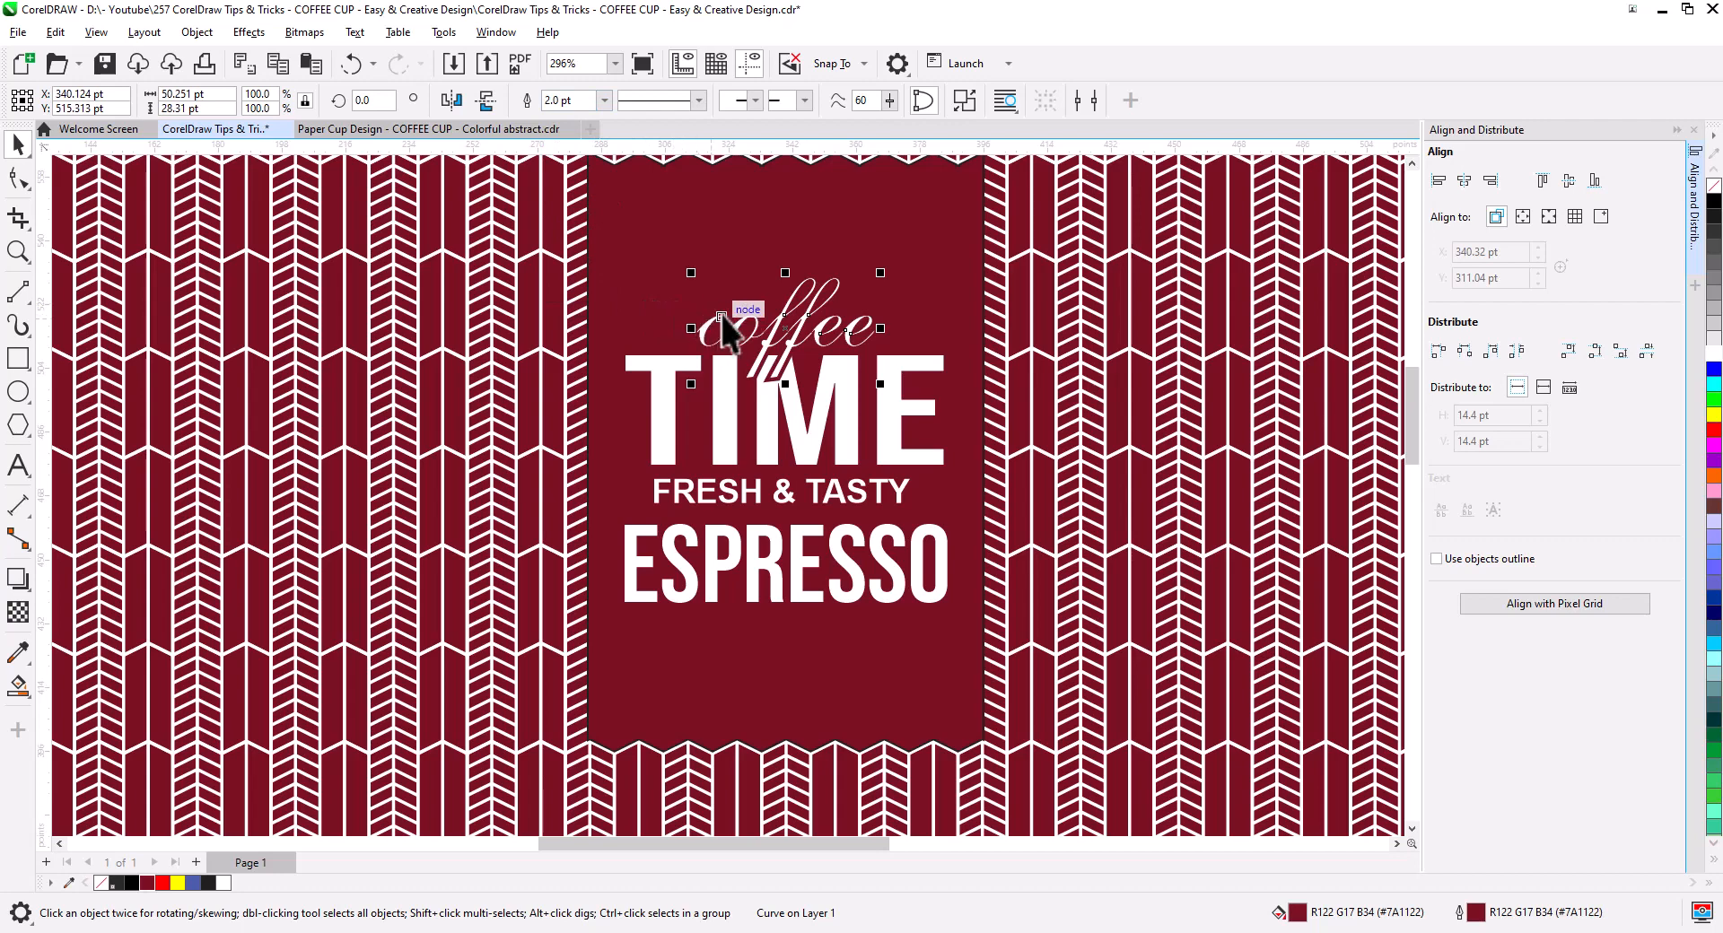
pyautogui.doubleClick(1476, 912)
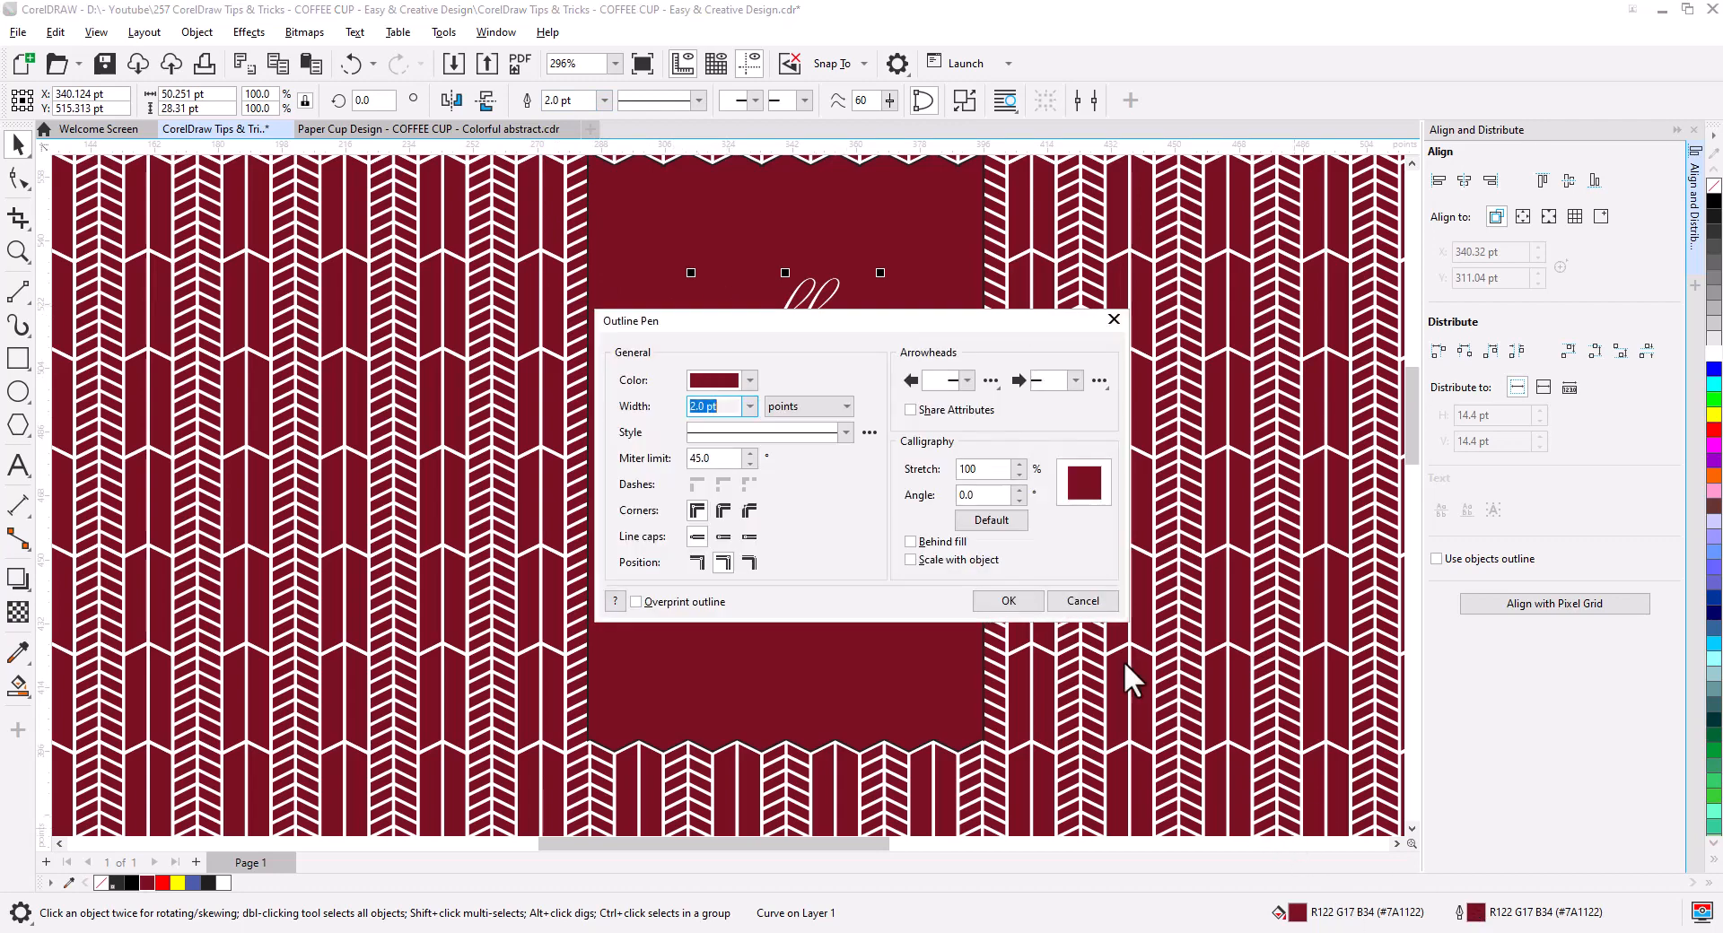
pyautogui.click(723, 509)
pyautogui.click(998, 601)
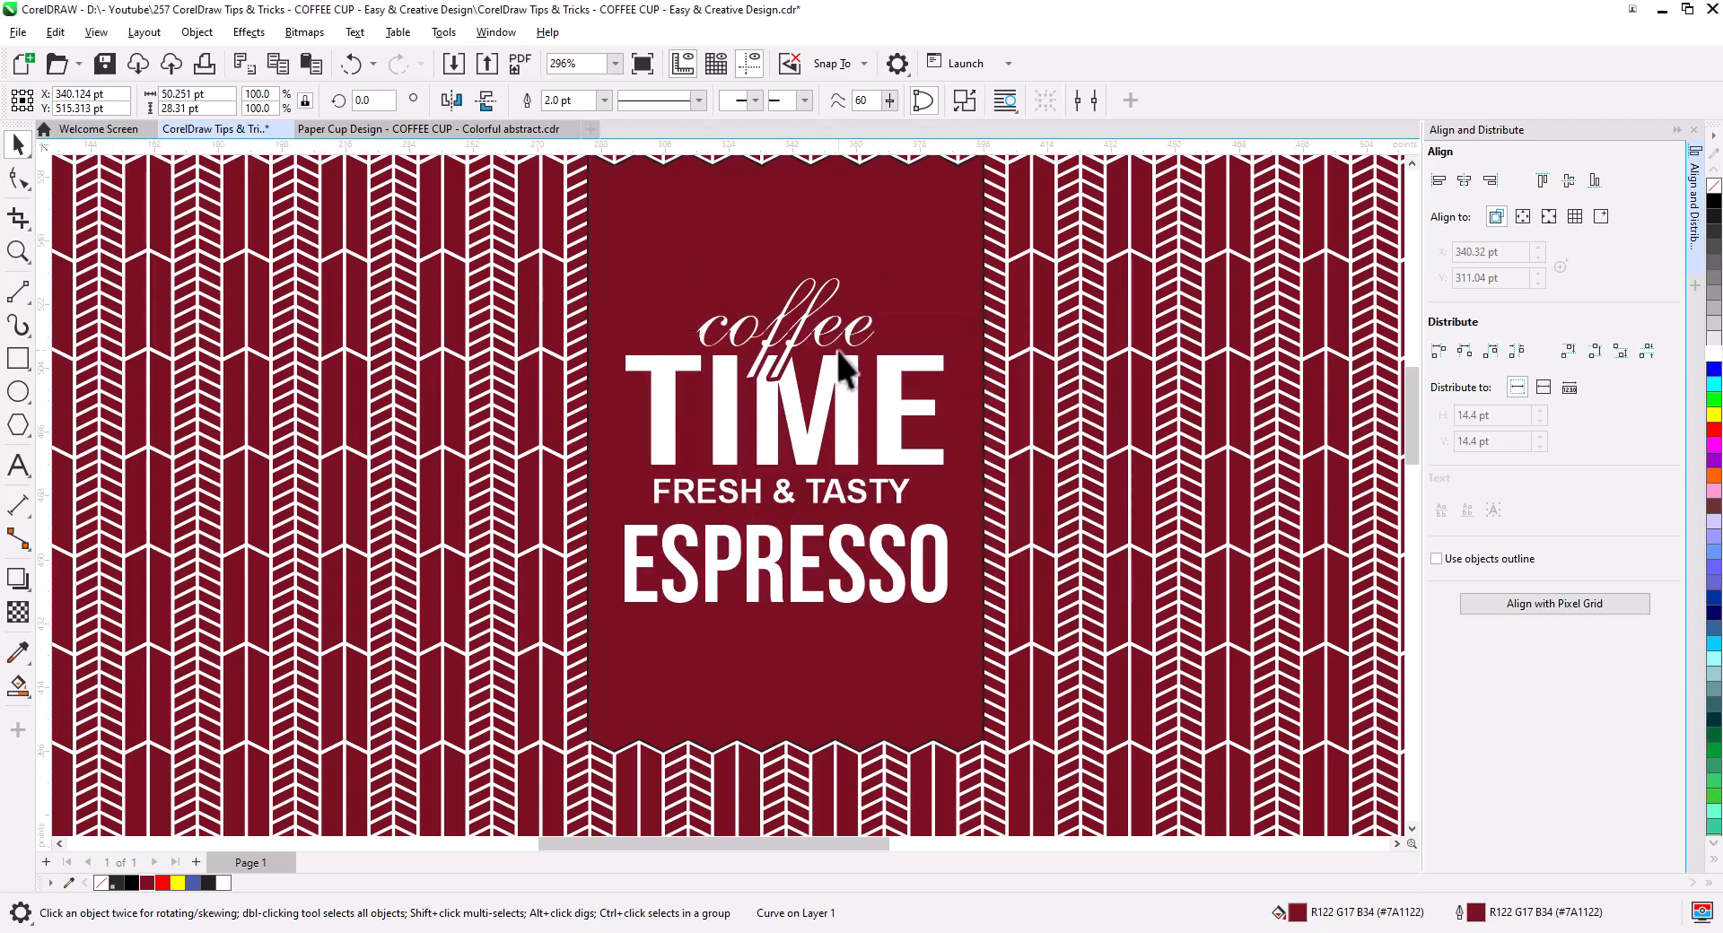
# Remove the outline from the white "coffee" text and stretch TIME horizontally to about 94 pt wide
pyautogui.click(783, 353)
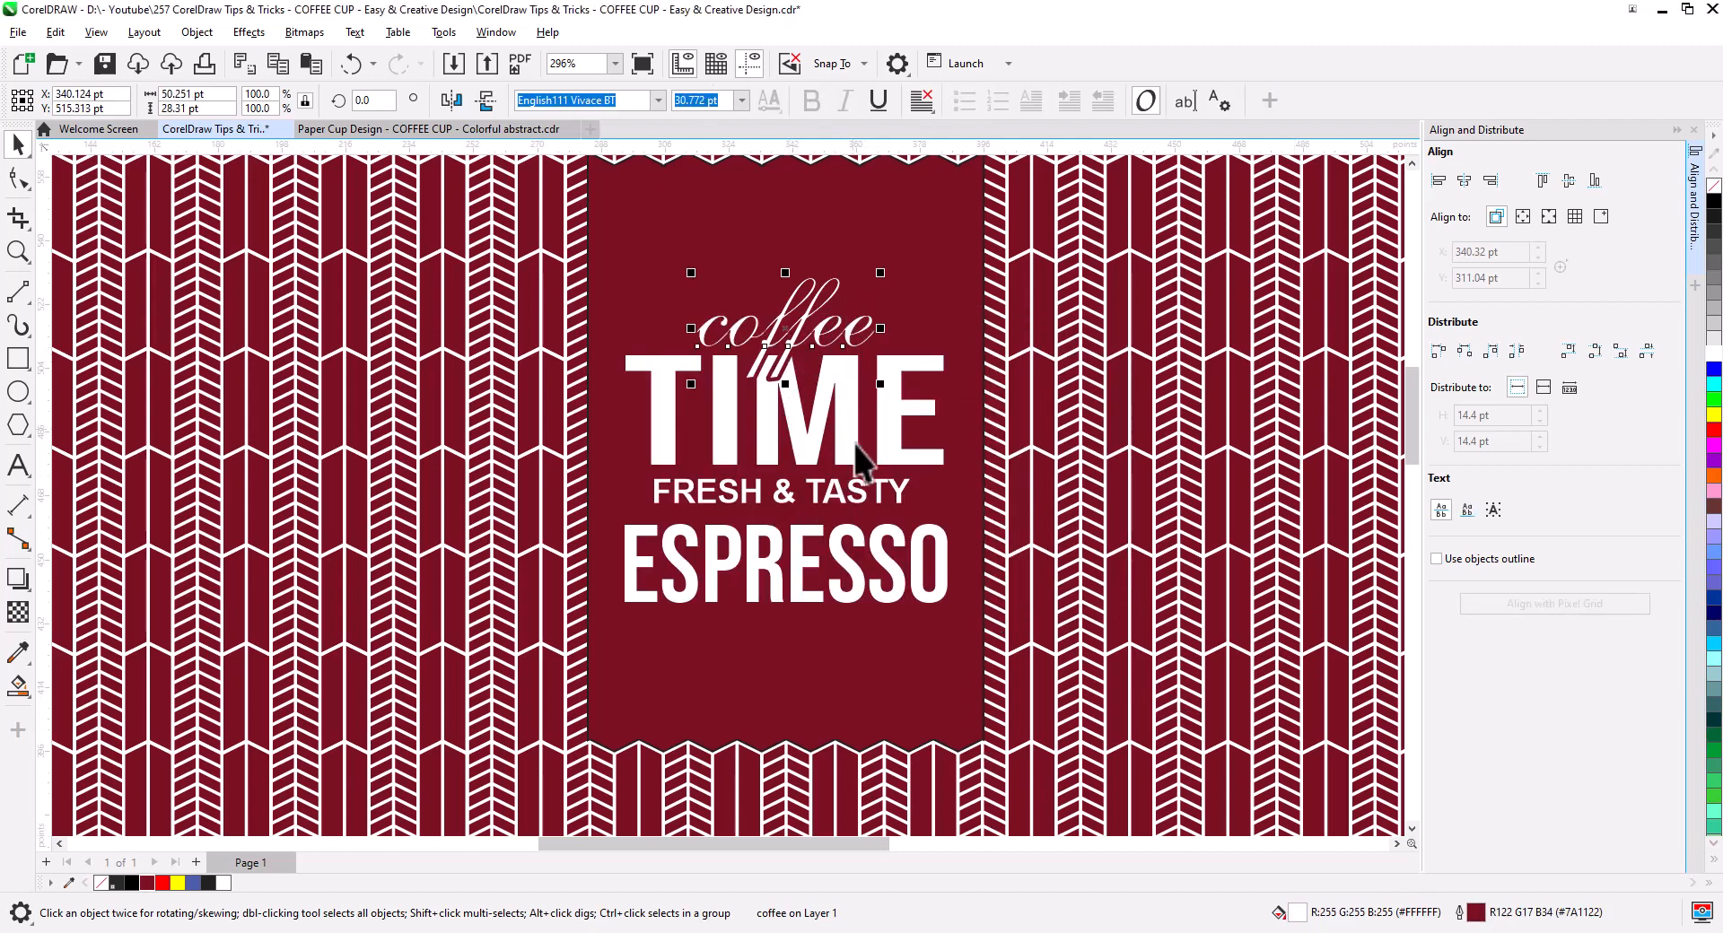
pyautogui.rightClick(1714, 186)
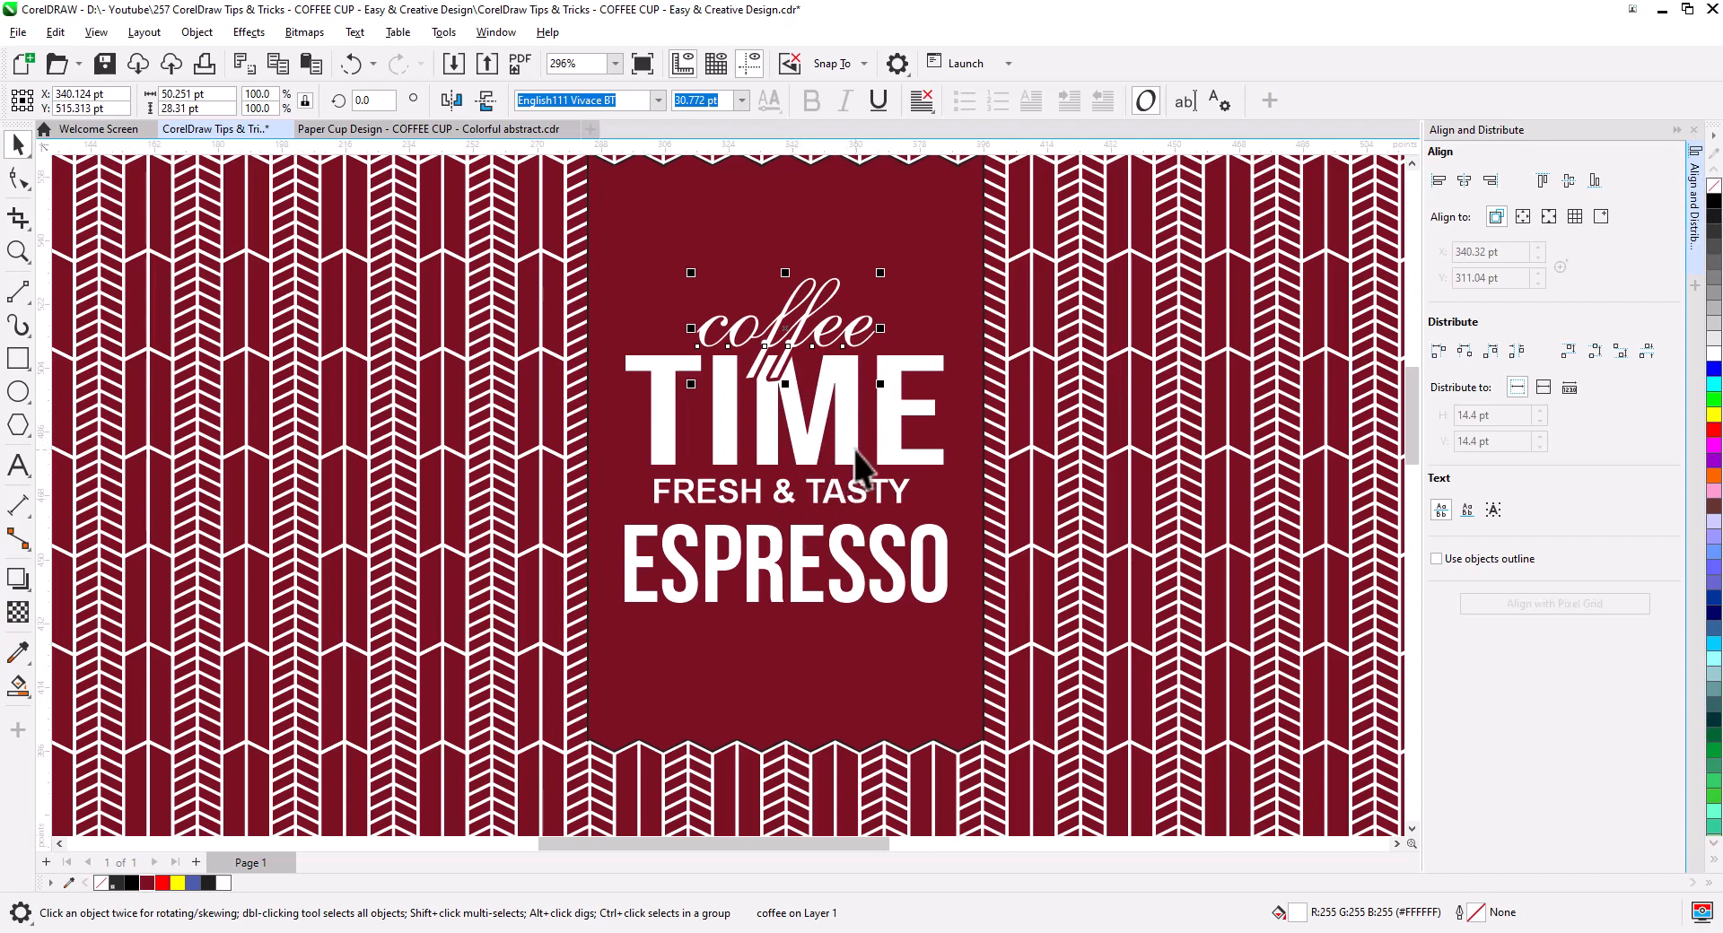
pyautogui.click(927, 420)
pyautogui.moveTo(948, 412); pyautogui.dragTo(955, 411)
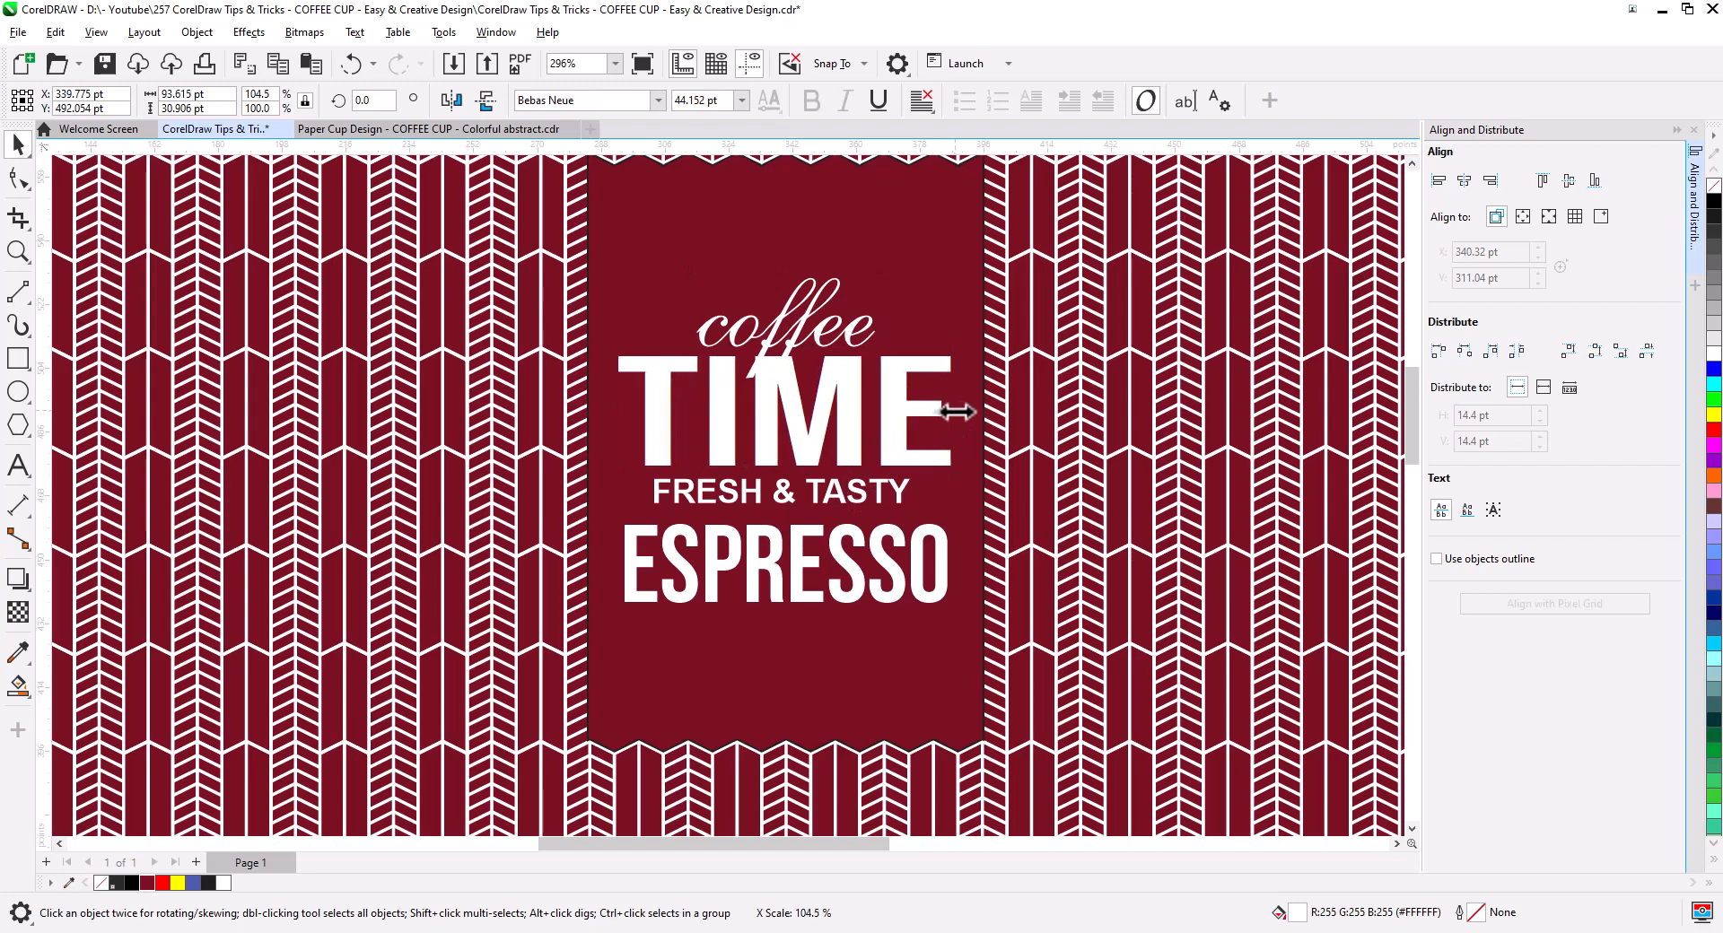
# Remove the outline from the dark red label shape and move ESPRESSO slightly down, away from FRESH & TASTY
pyautogui.click(934, 260)
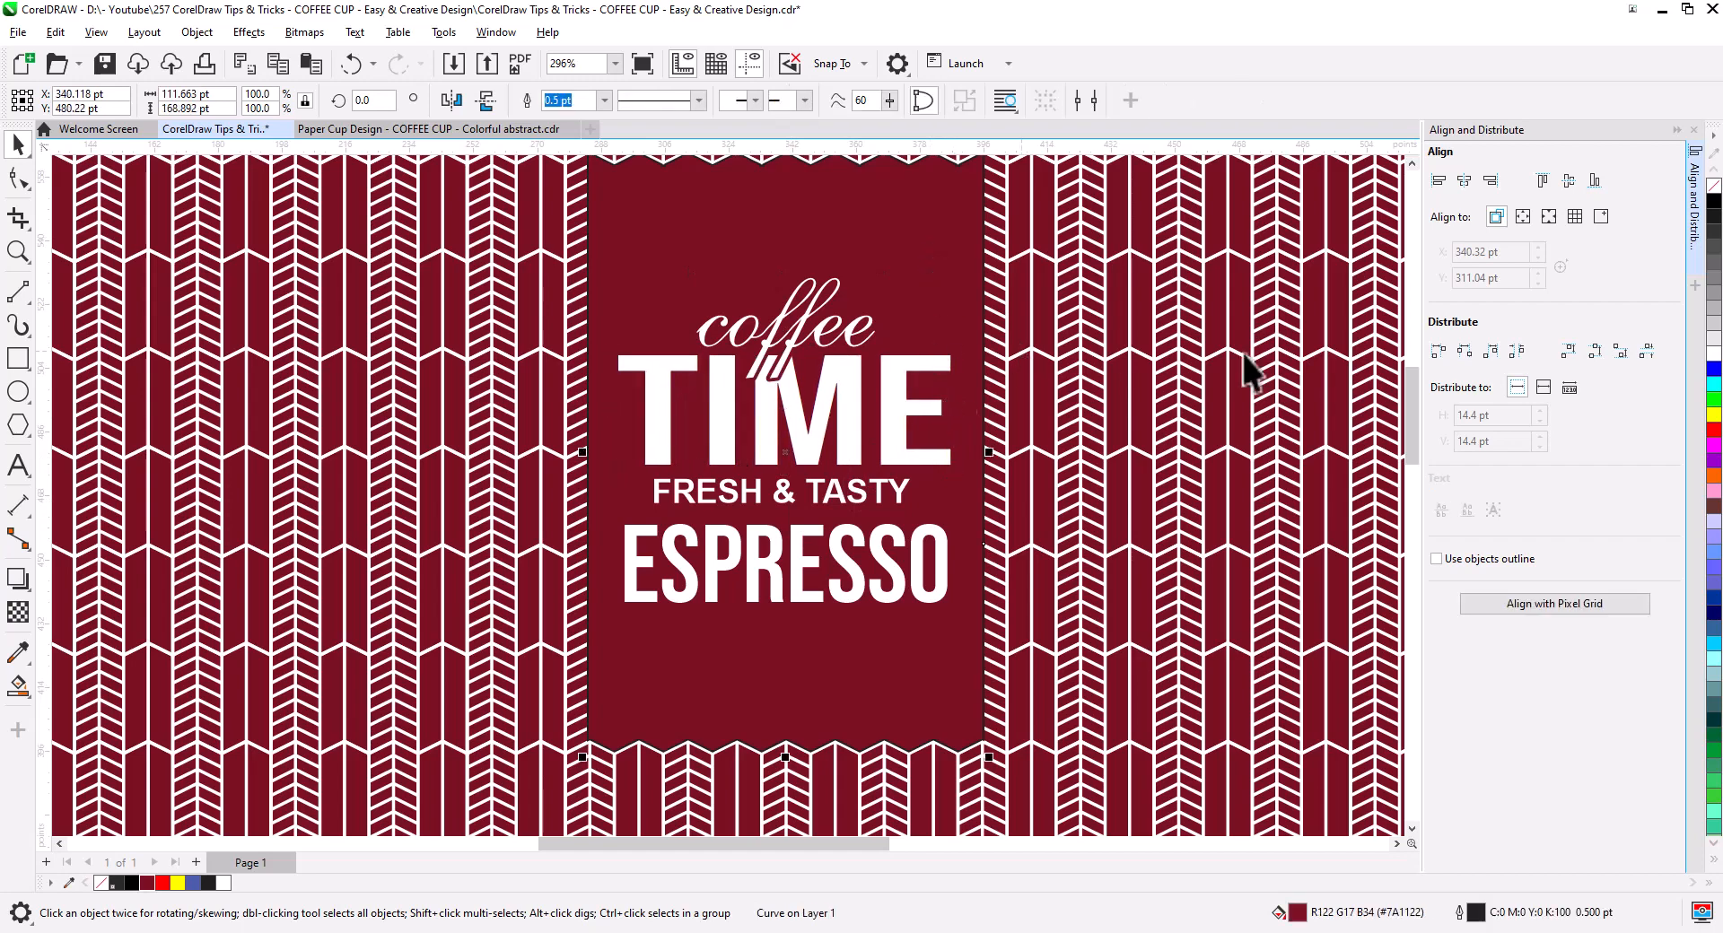
pyautogui.rightClick(1714, 185)
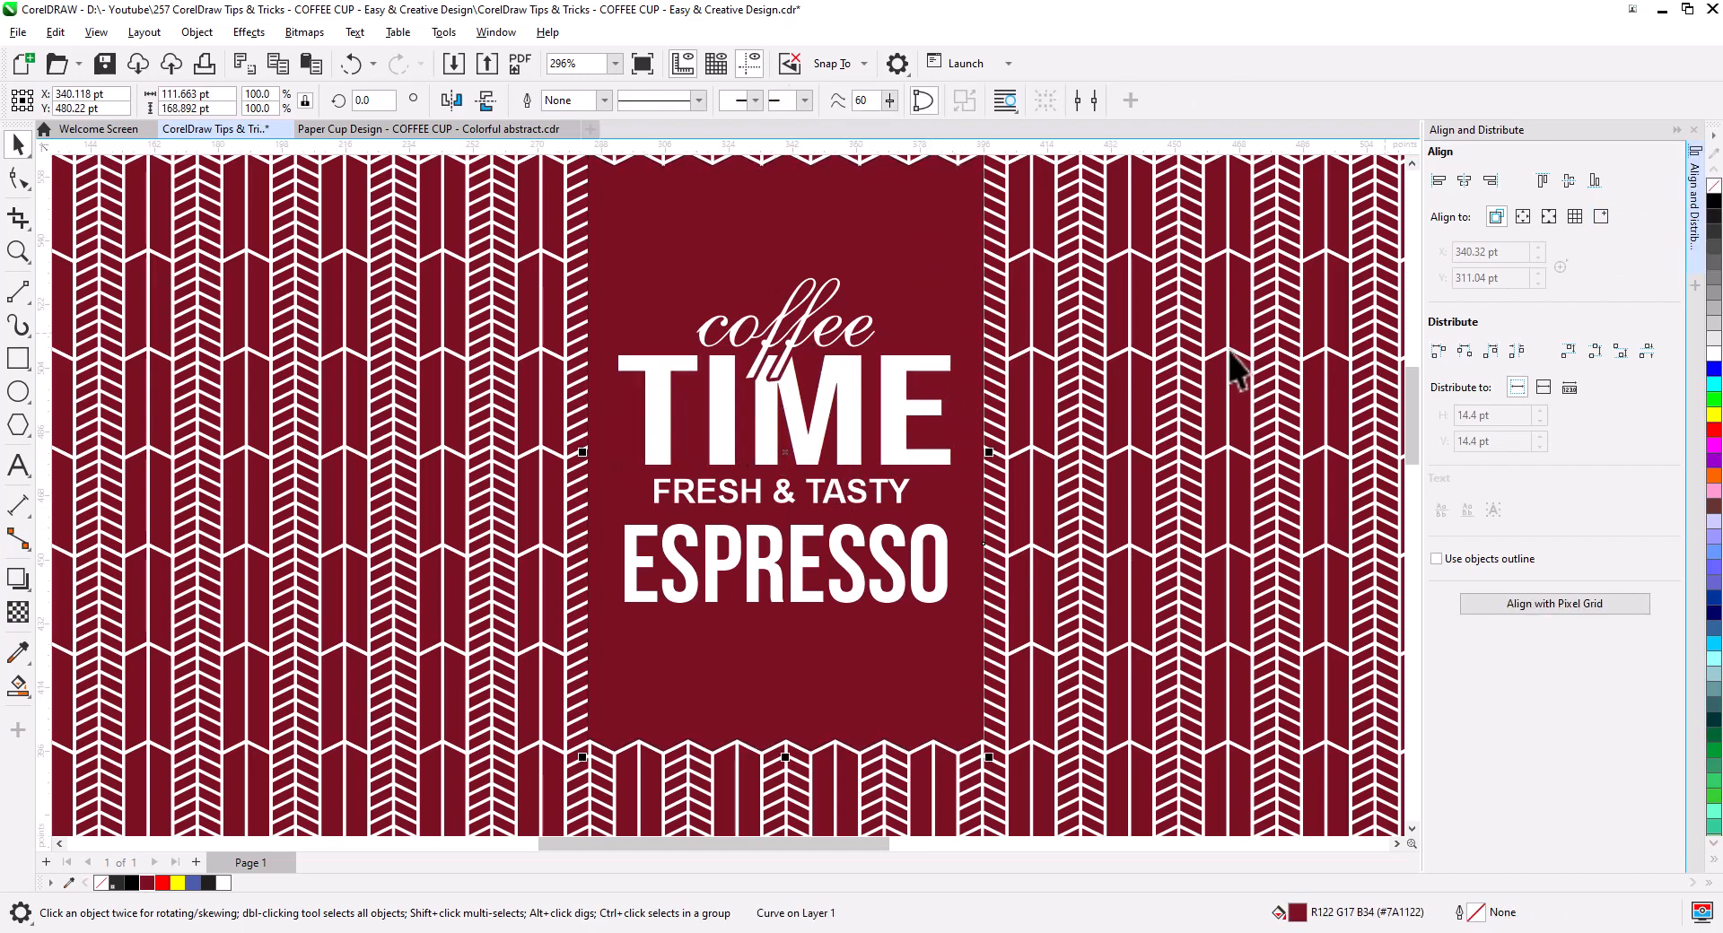
pyautogui.click(901, 607)
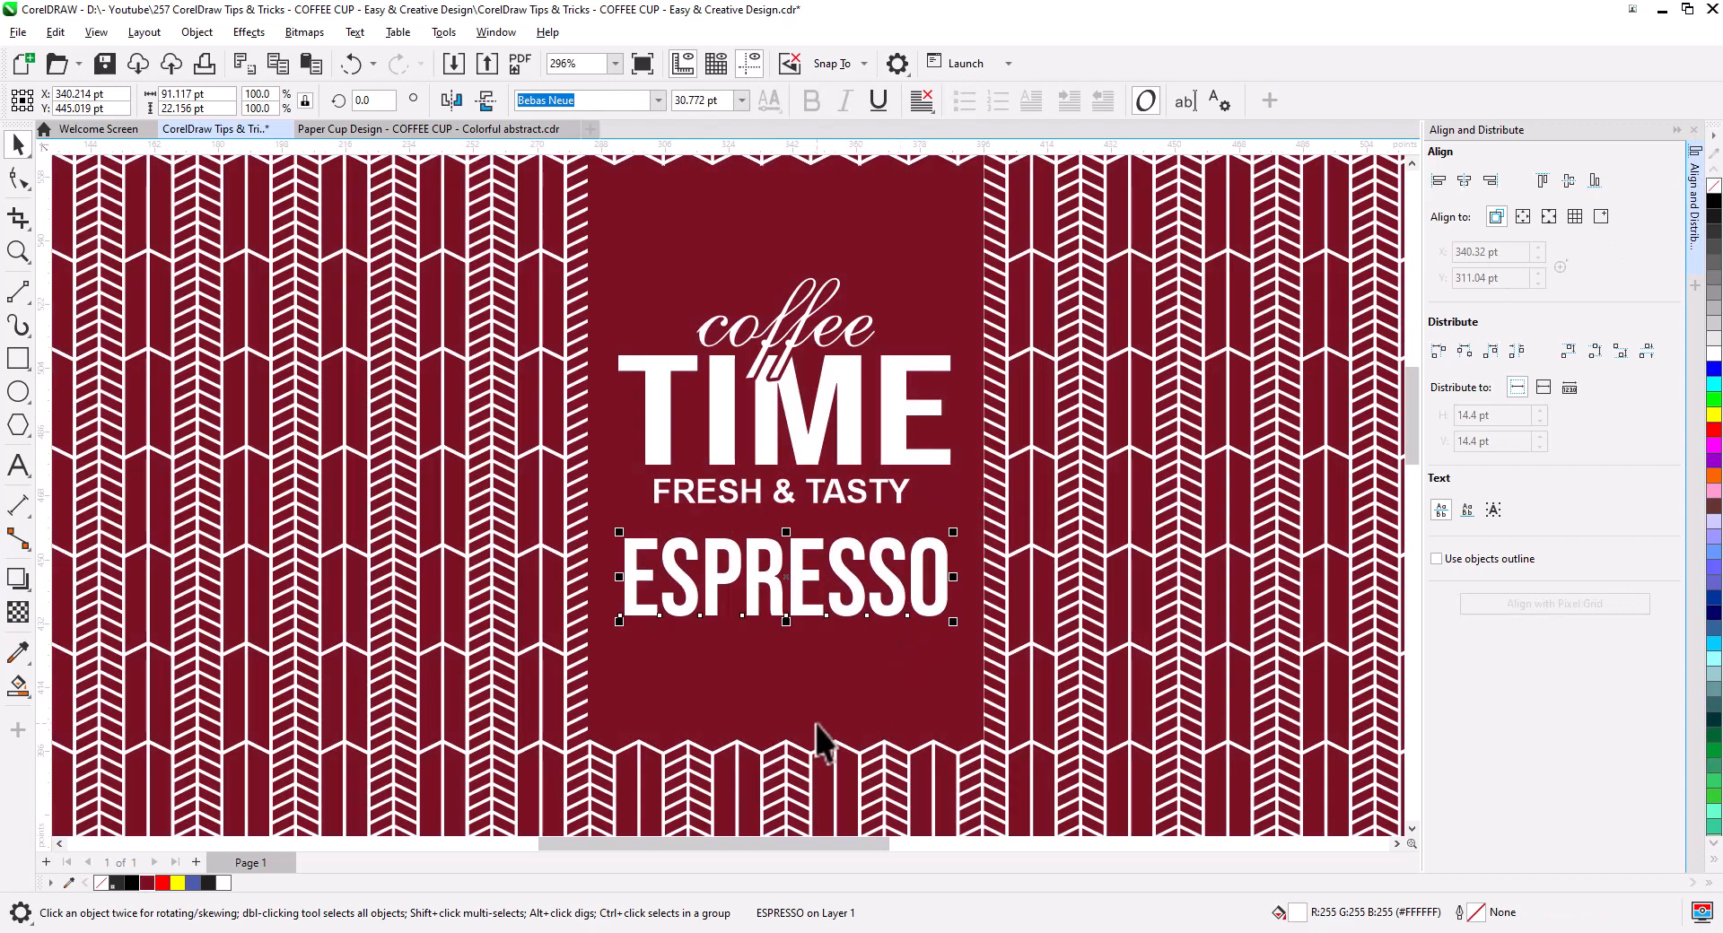
# Delete the extra nodes along the left edge of the dark red label shape
pyautogui.click(817, 723)
pyautogui.click(9, 179)
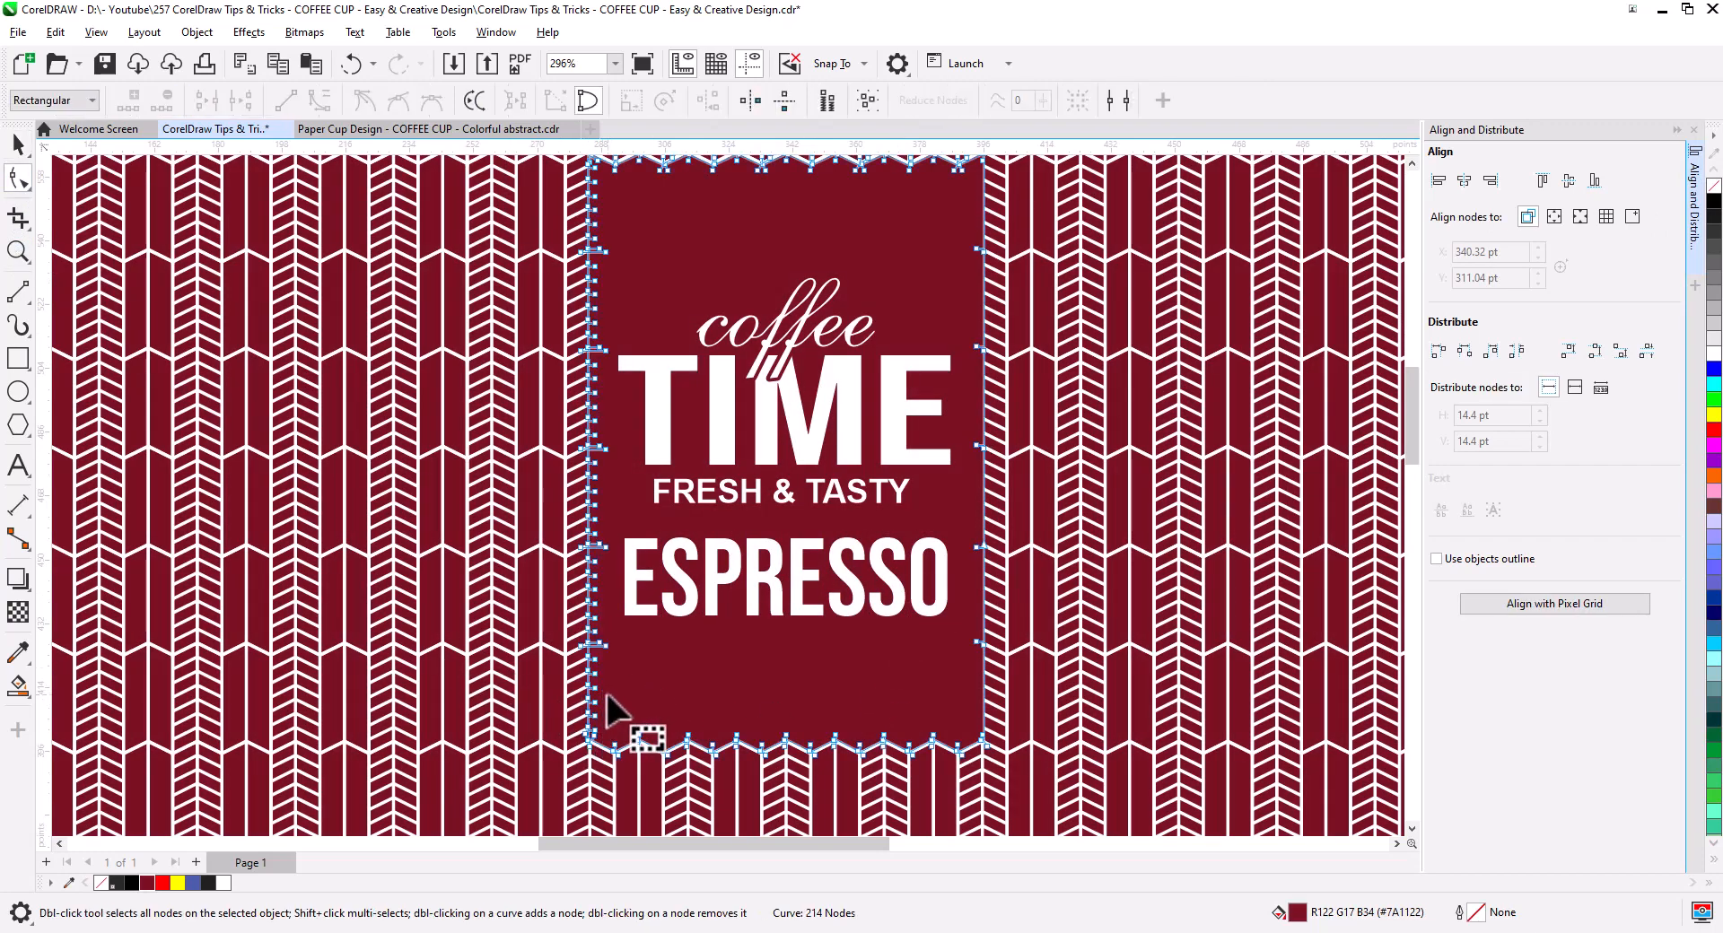
pyautogui.scroll(2, 610, 694)
pyautogui.scroll(2, 606, 737)
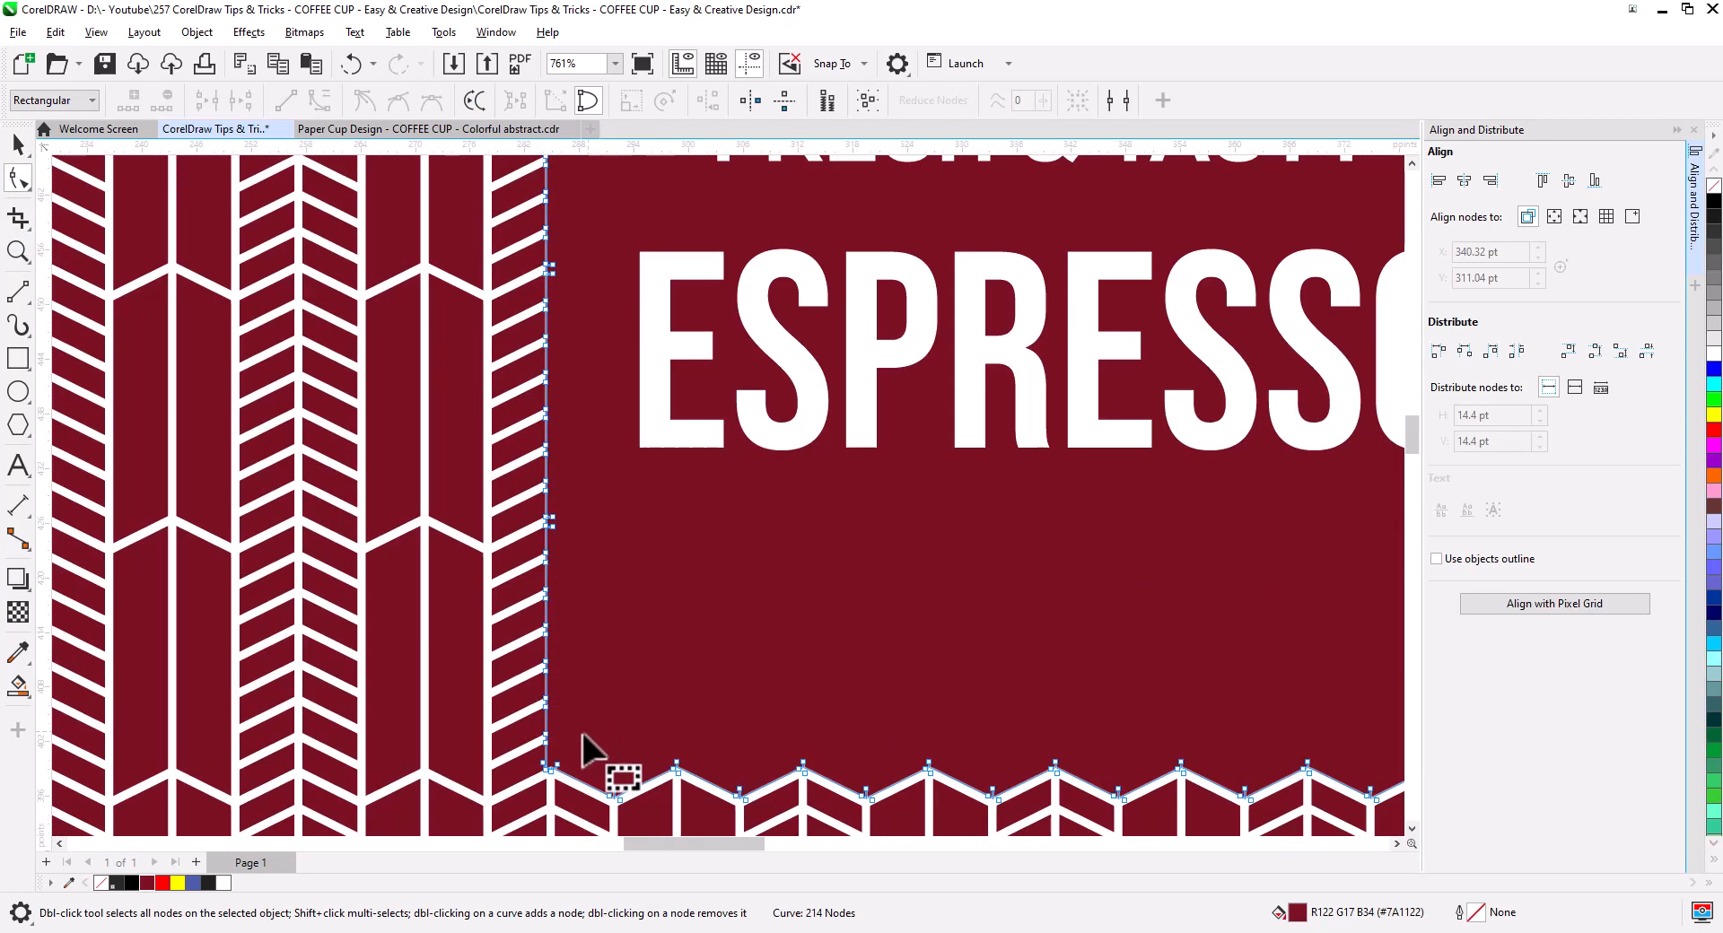
pyautogui.moveTo(581, 749); pyautogui.dragTo(480, 235)
pyautogui.press('Delete')
pyautogui.moveTo(604, 334); pyautogui.dragTo(616, 818)
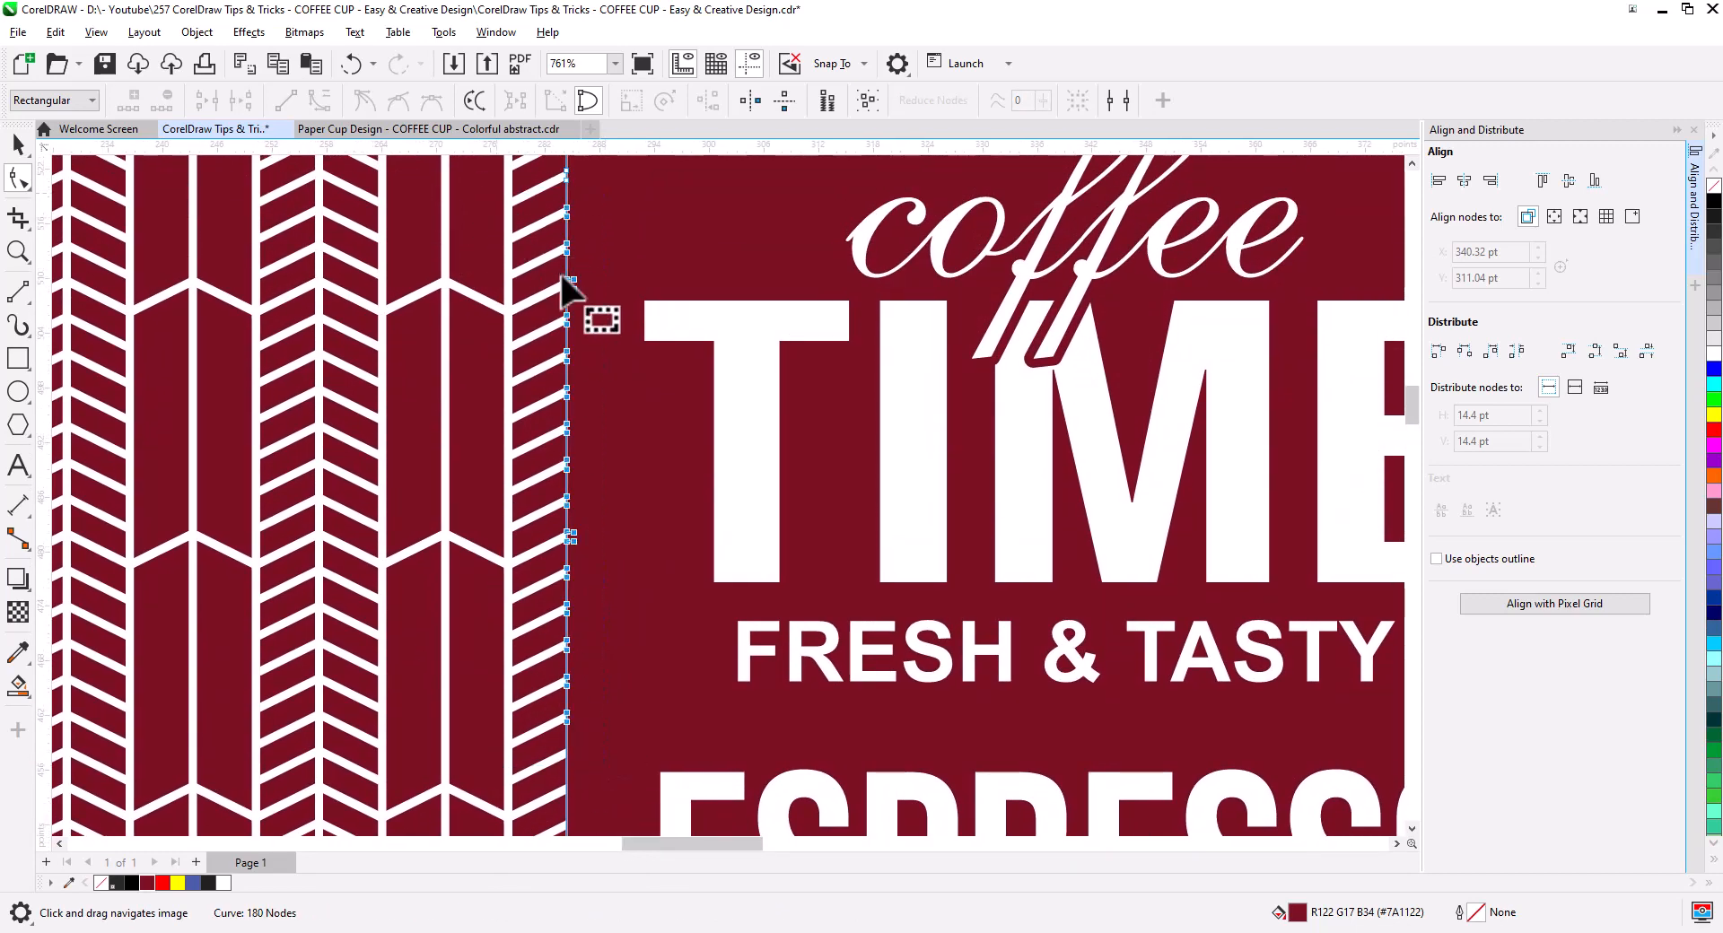
pyautogui.moveTo(615, 270); pyautogui.dragTo(513, 339)
pyautogui.press('Delete')
pyautogui.moveTo(547, 266); pyautogui.dragTo(600, 345)
pyautogui.press('Delete')
# Delete the extra nodes along the right edge of the dark red label shape
pyautogui.moveTo(853, 481); pyautogui.dragTo(404, 477)
pyautogui.moveTo(661, 450); pyautogui.dragTo(661, 310)
pyautogui.press('Delete')
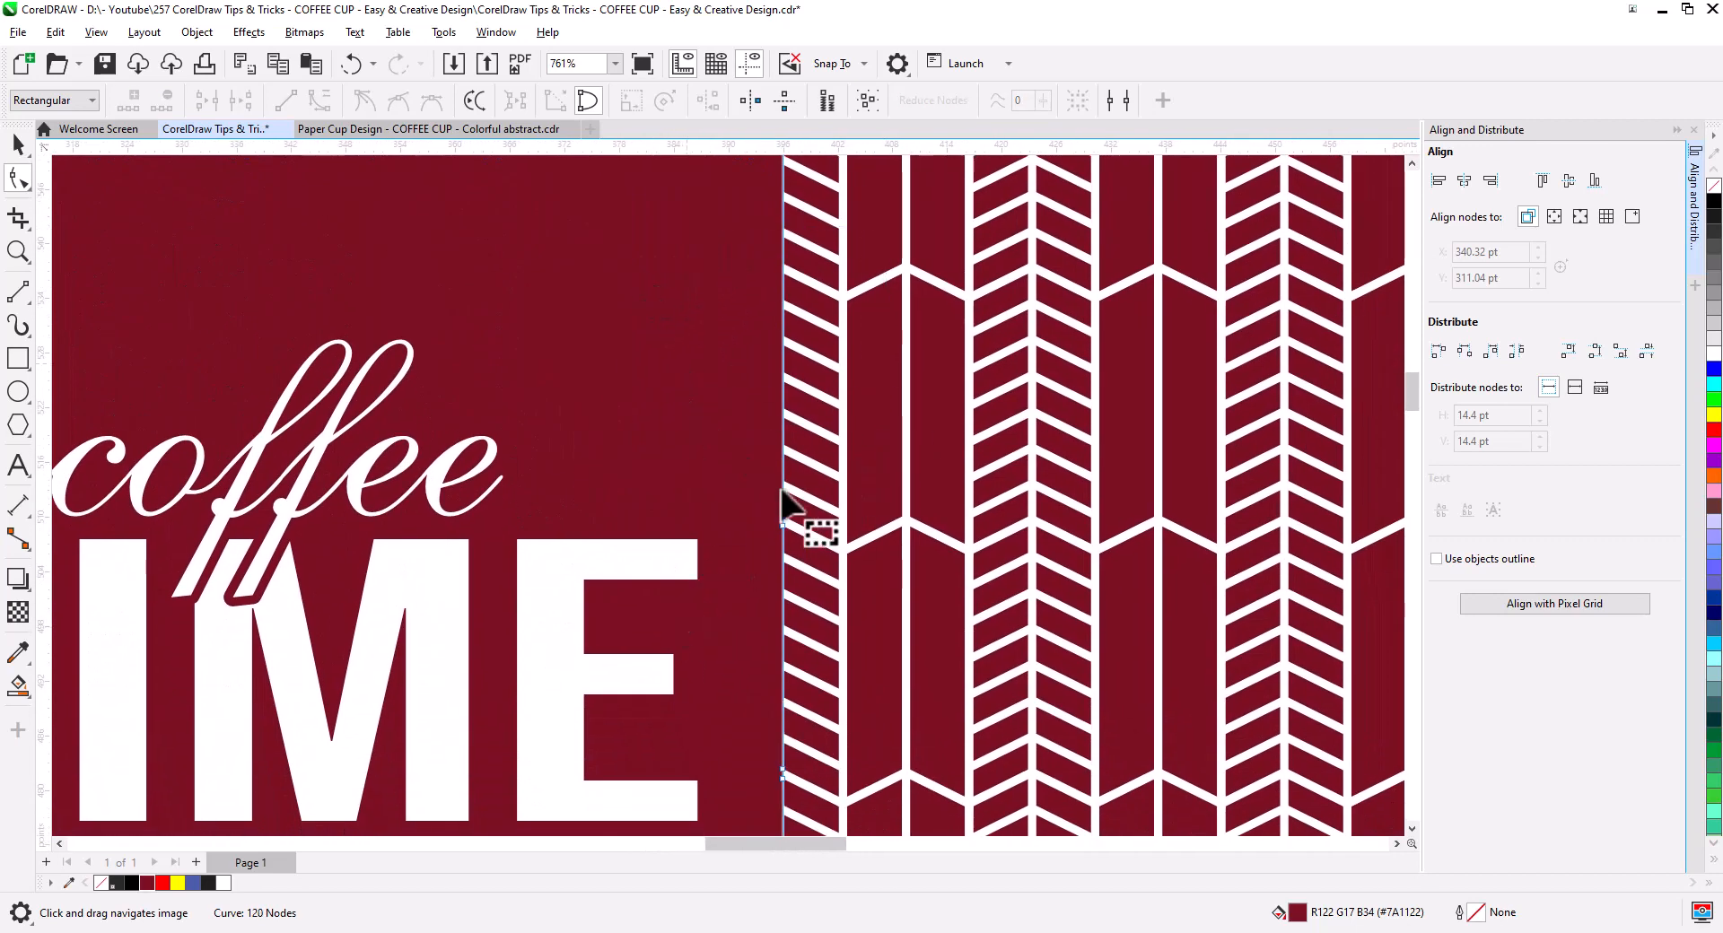
pyautogui.moveTo(703, 661); pyautogui.dragTo(712, 358)
pyautogui.press('Delete')
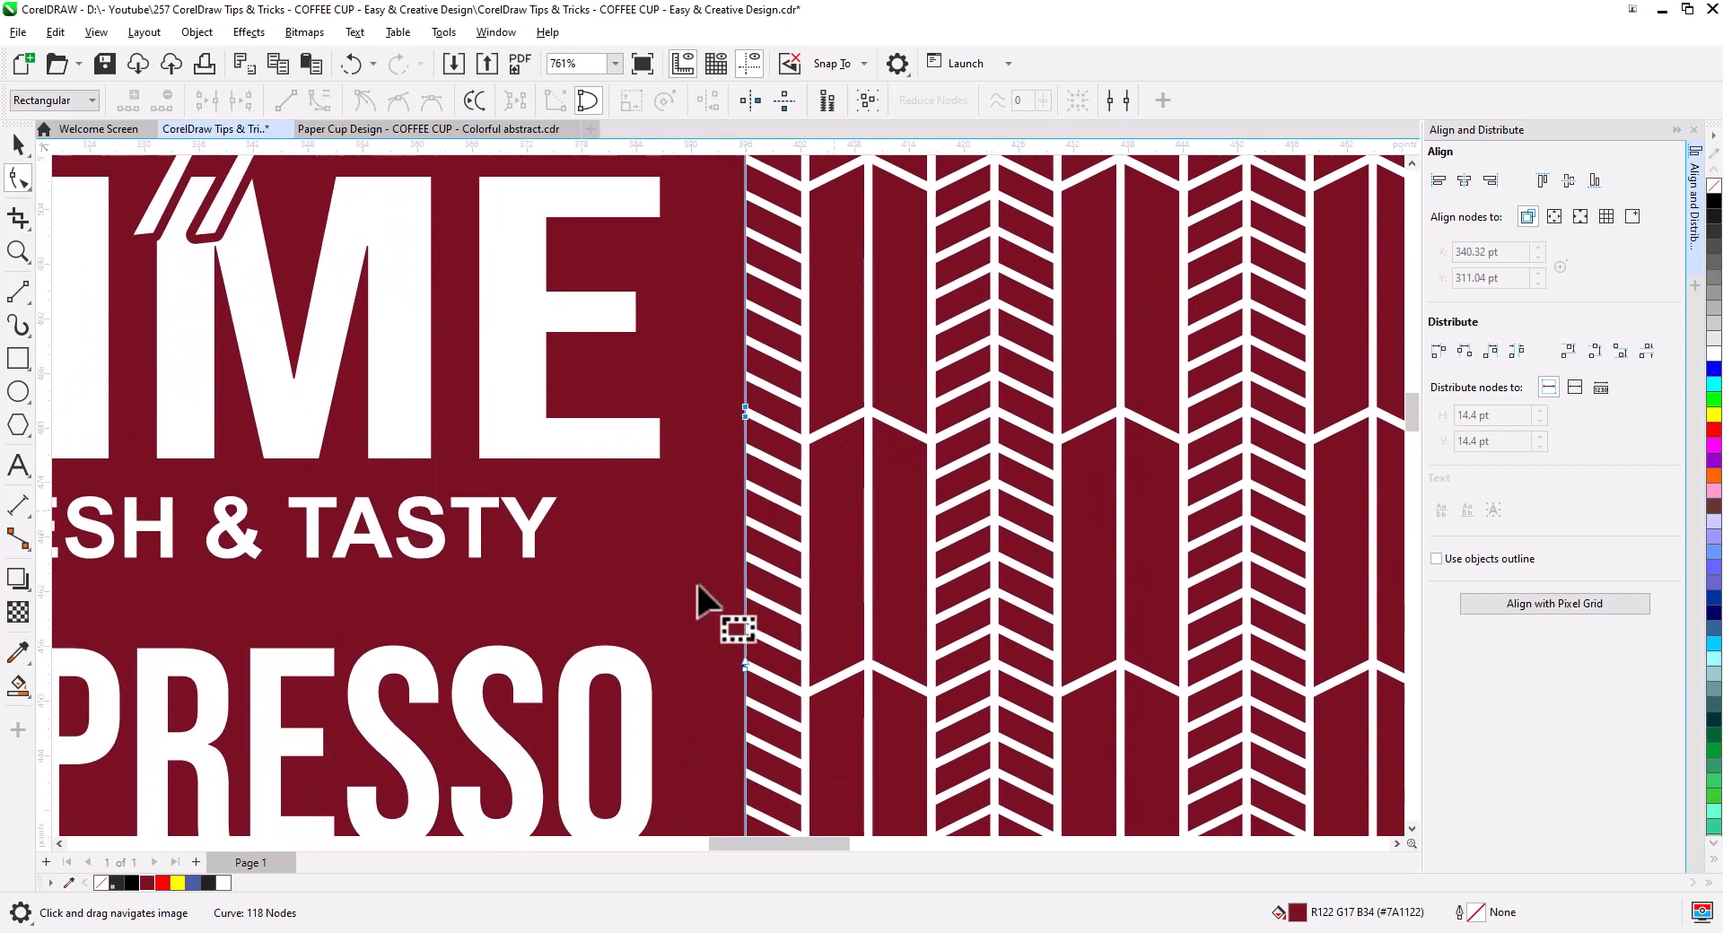
pyautogui.press('Delete')
pyautogui.moveTo(701, 635); pyautogui.dragTo(681, 446)
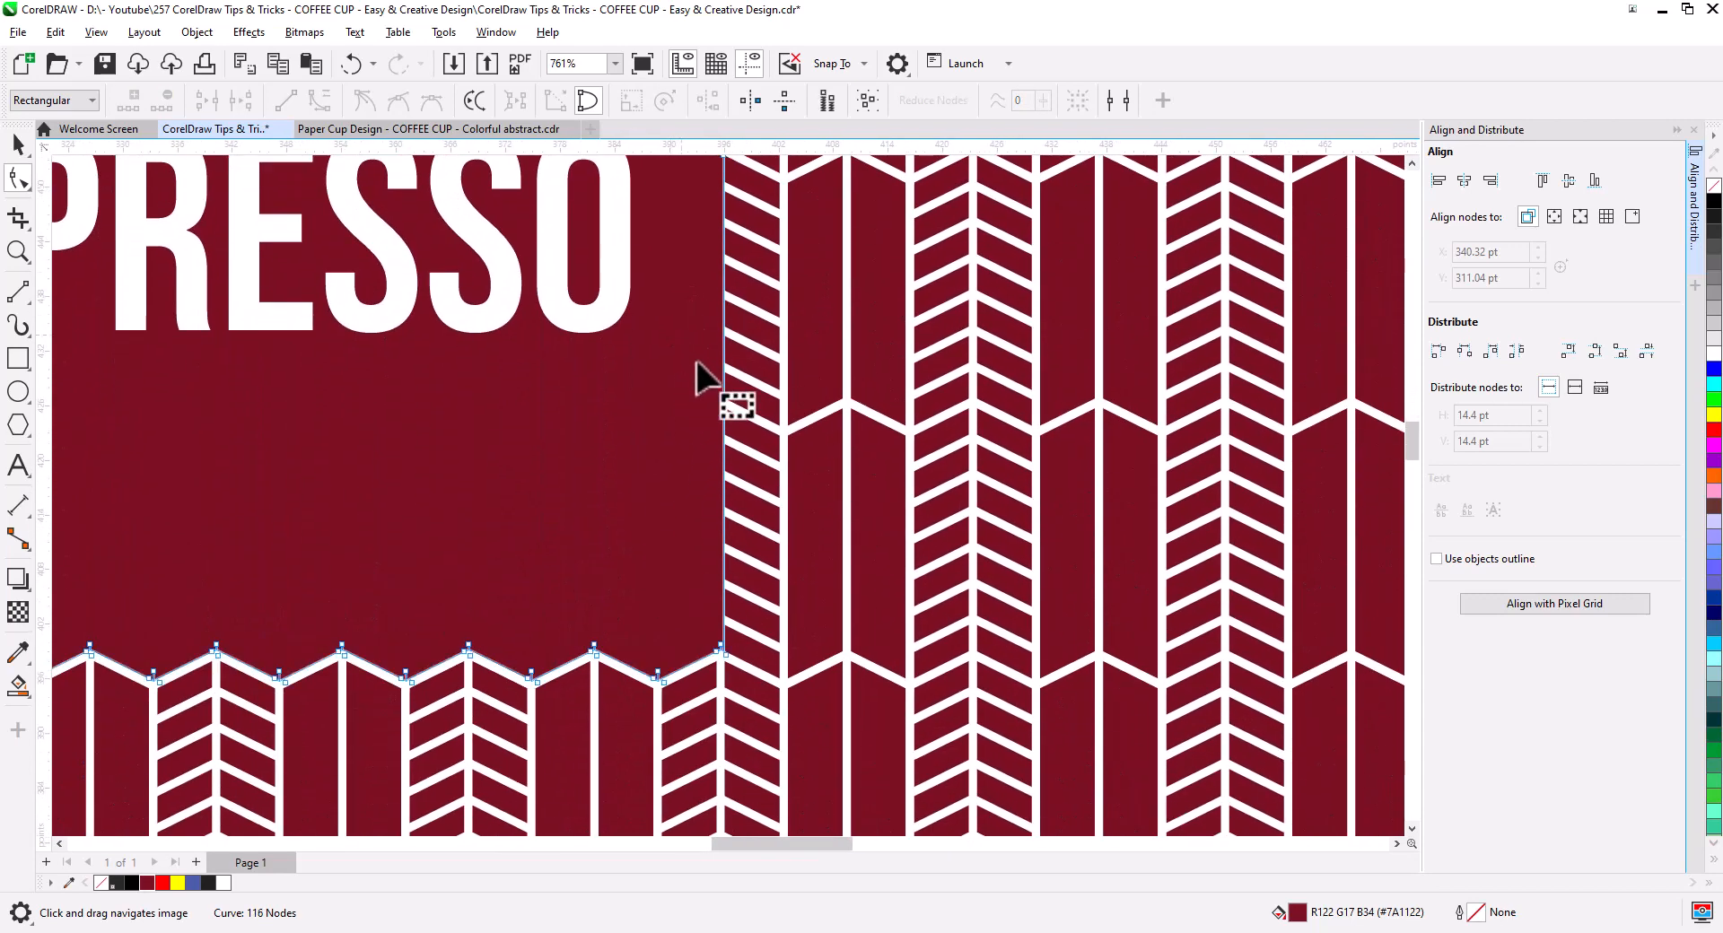
pyautogui.moveTo(698, 364); pyautogui.dragTo(148, 557)
pyautogui.press('Delete')
# Move all bottom zigzag nodes of the dark red label shape straight down to meet the white zigzag line below
pyautogui.scroll(-3, 628, 575)
pyautogui.moveTo(241, 625); pyautogui.dragTo(244, 476)
pyautogui.scroll(2, 248, 496)
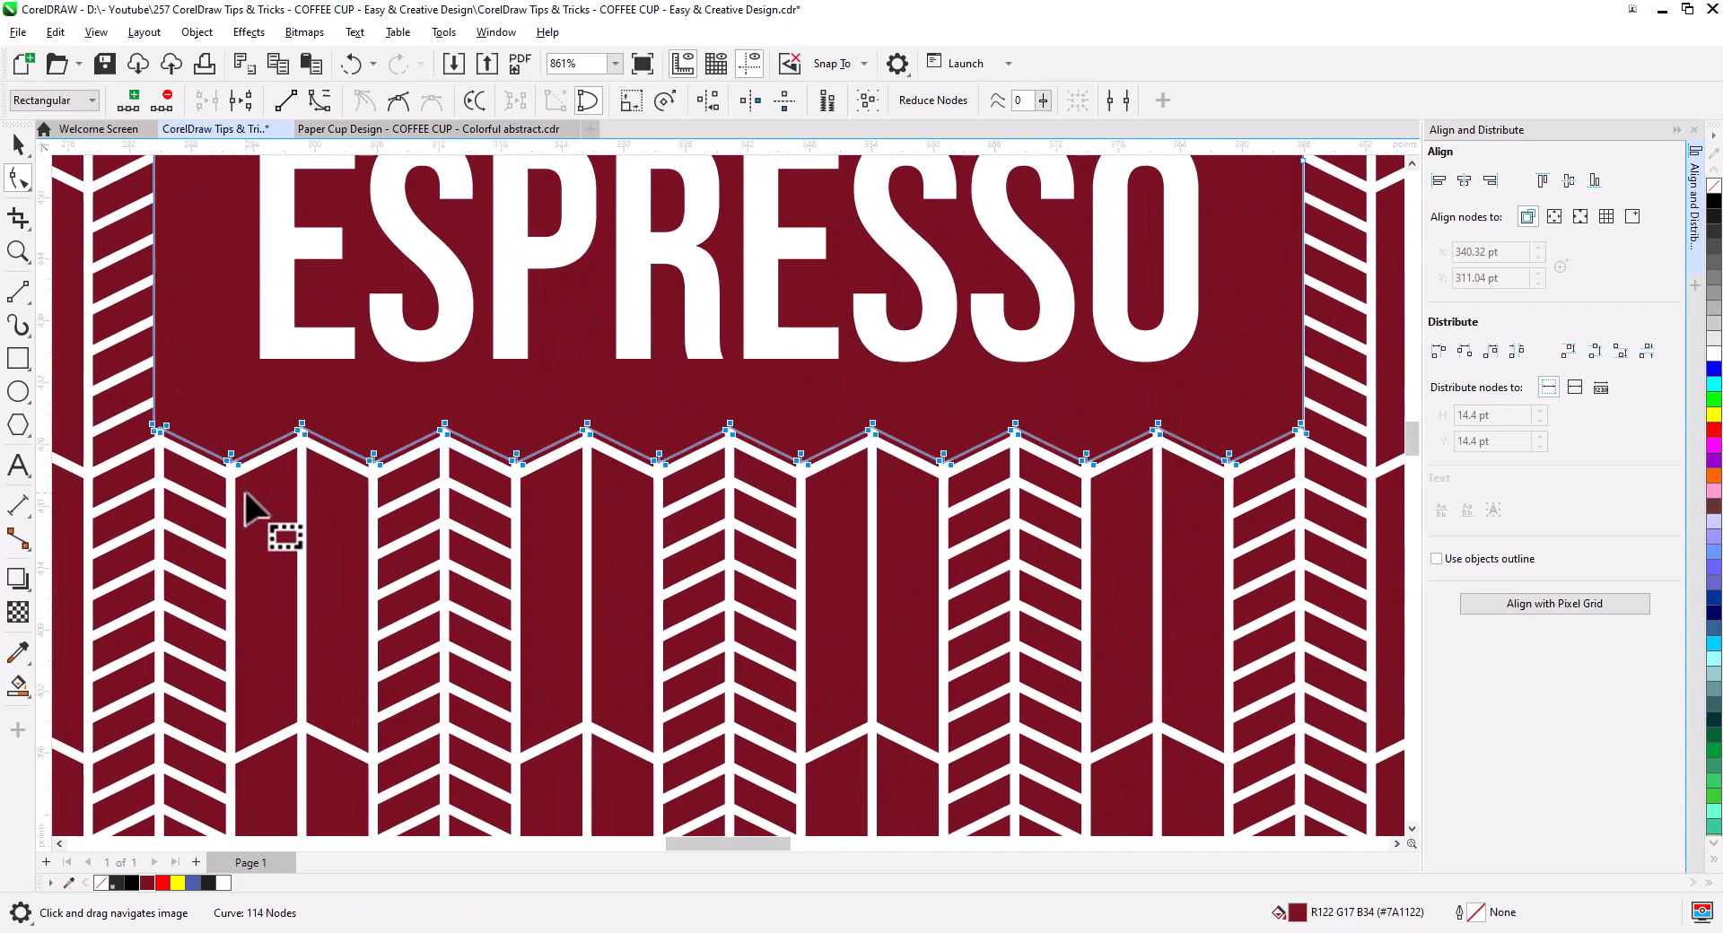
pyautogui.scroll(1, 245, 493)
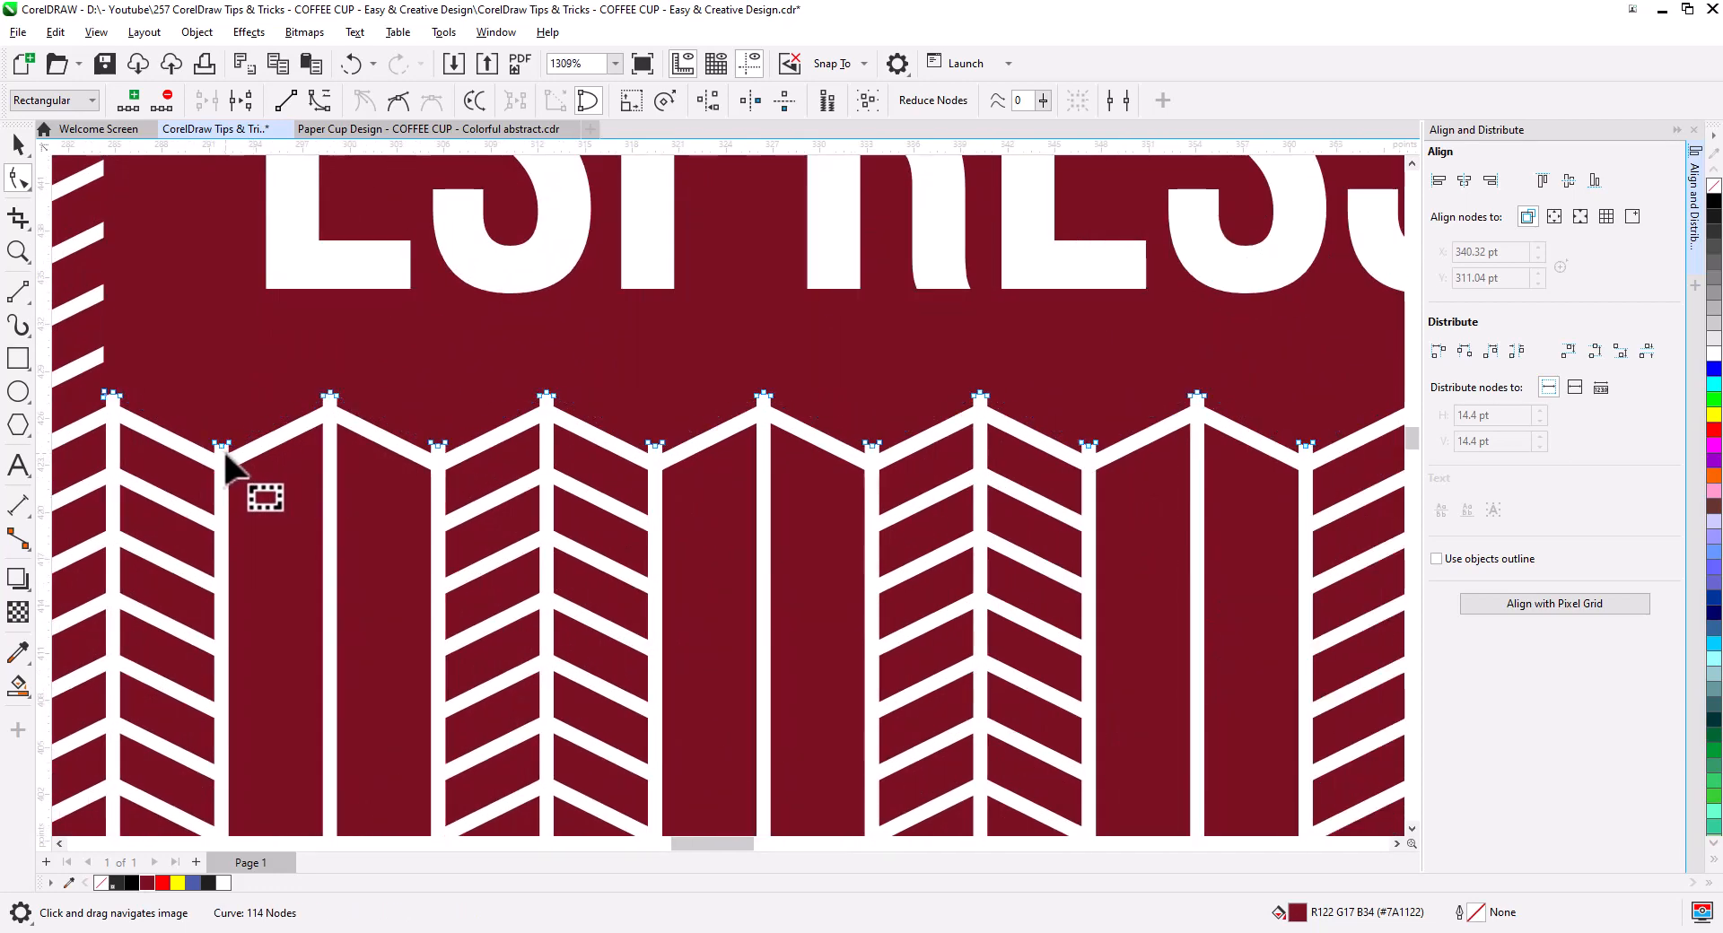
pyautogui.click(233, 471)
pyautogui.scroll(-1, 174, 481)
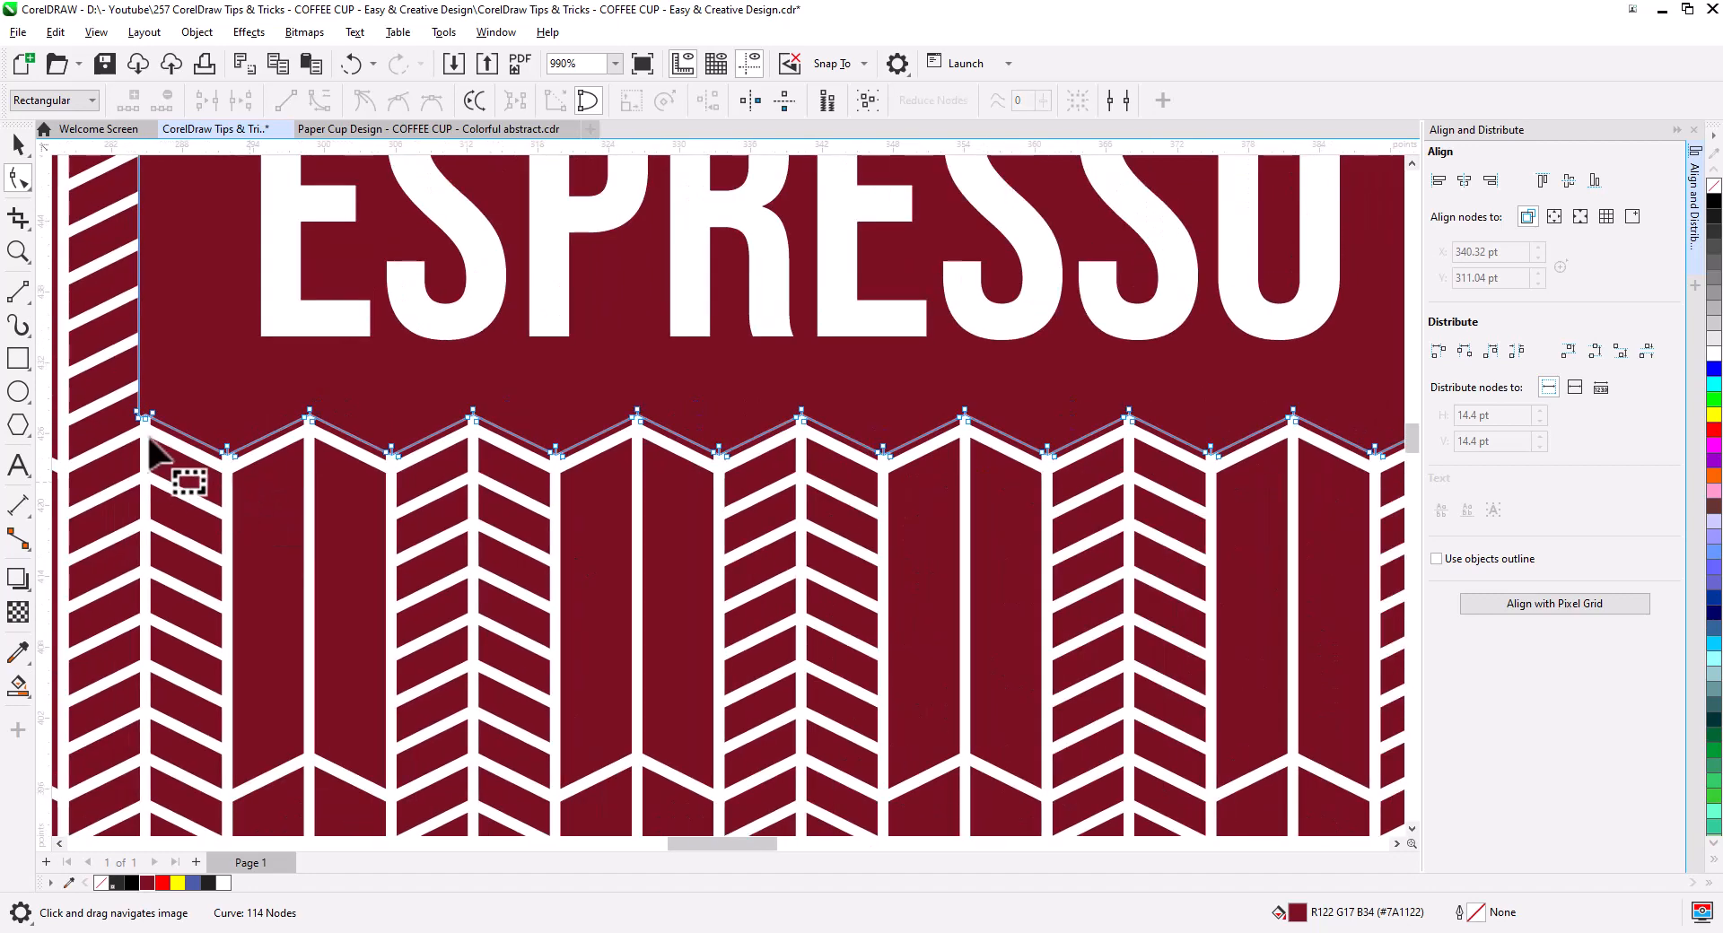
pyautogui.scroll(-1, 134, 404)
pyautogui.moveTo(157, 412); pyautogui.dragTo(1020, 450)
pyautogui.scroll(1, 1020, 449)
pyautogui.scroll(2, 987, 474)
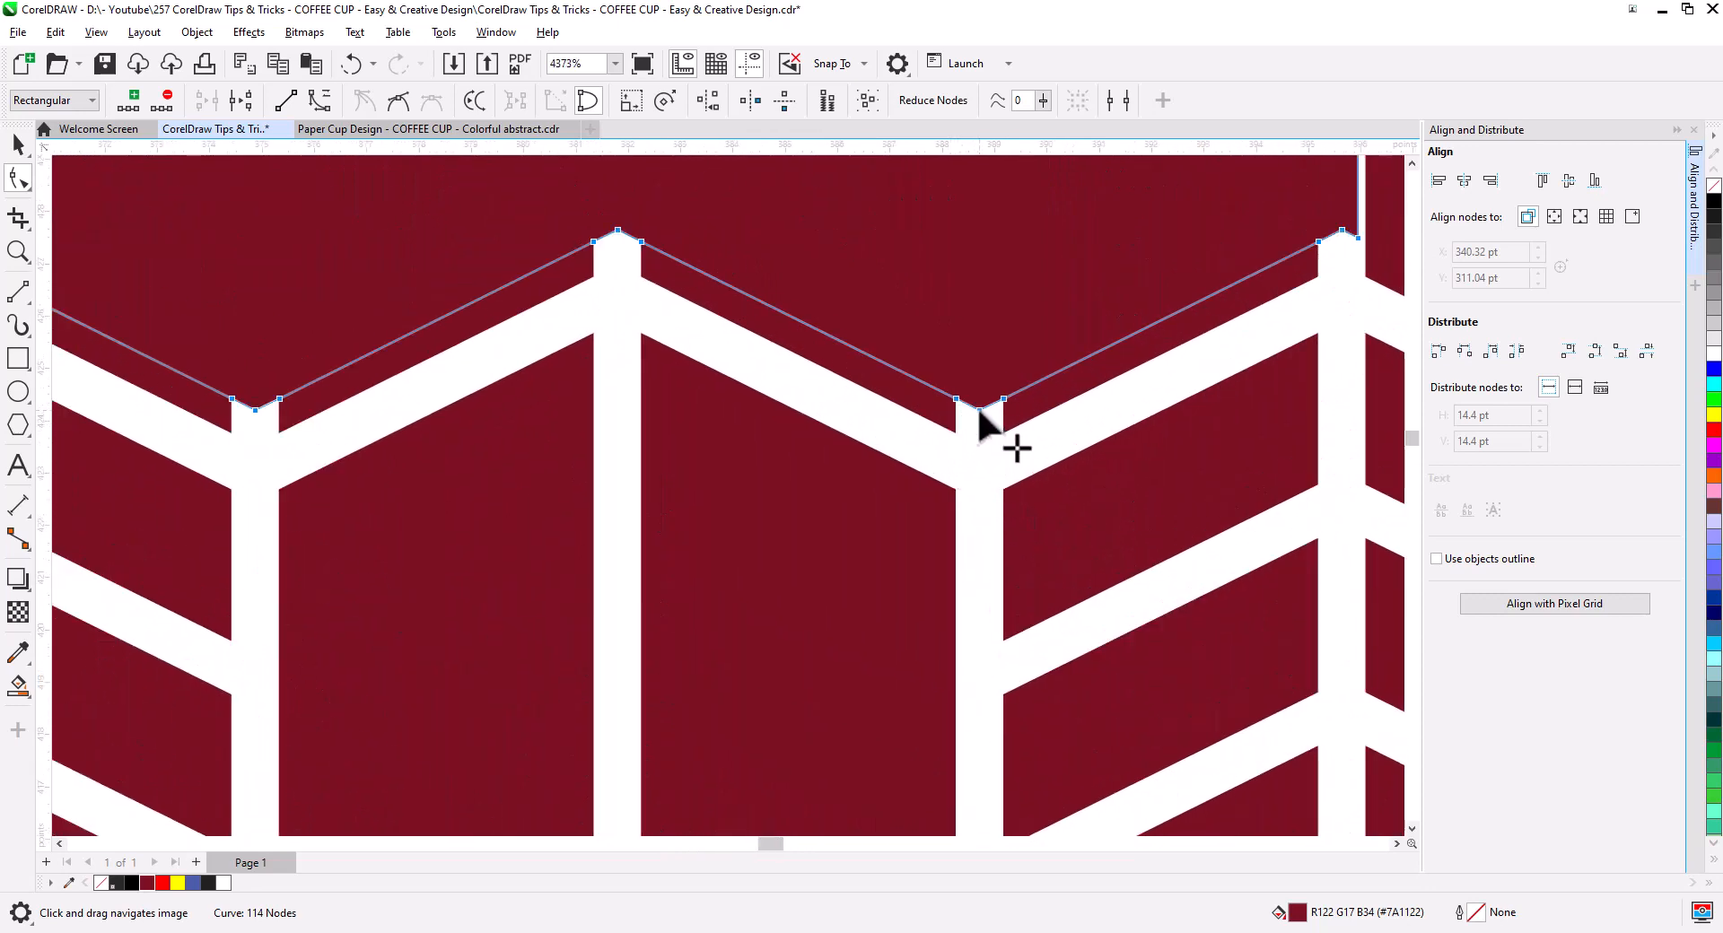
pyautogui.moveTo(978, 409); pyautogui.dragTo(980, 445)
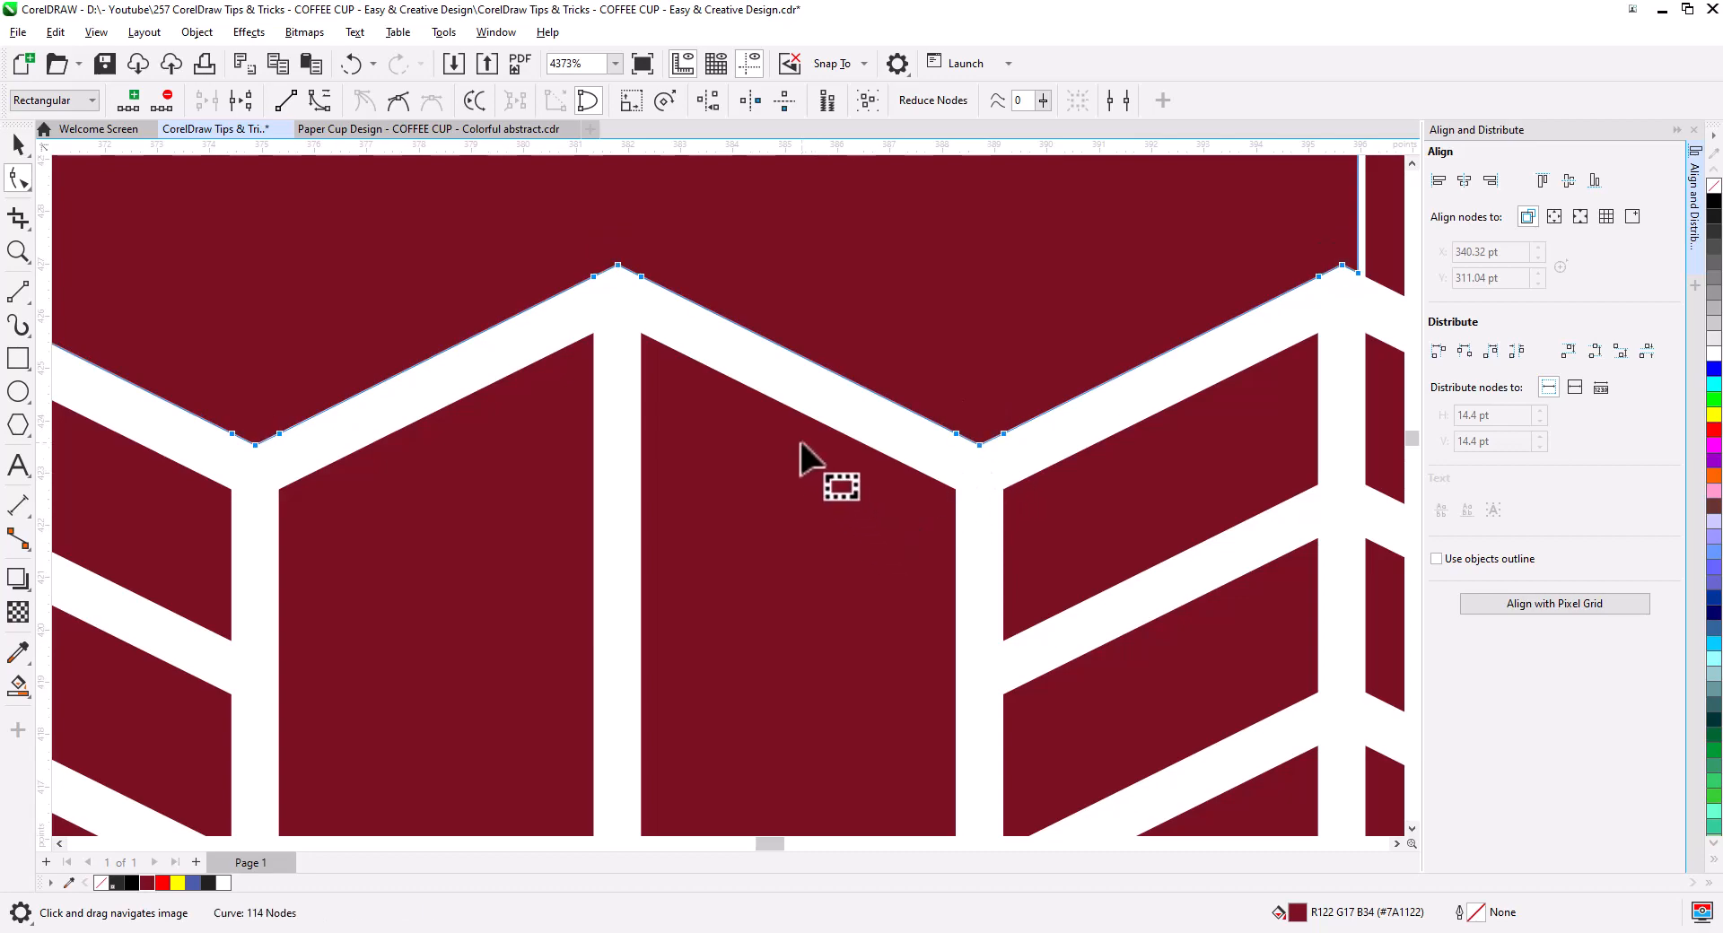
# Move the coffee, TIME and FRESH & TASTY texts up together, and nudge ESPRESSO slightly up within the label
pyautogui.scroll(-2, 821, 494)
pyautogui.scroll(-4, 830, 521)
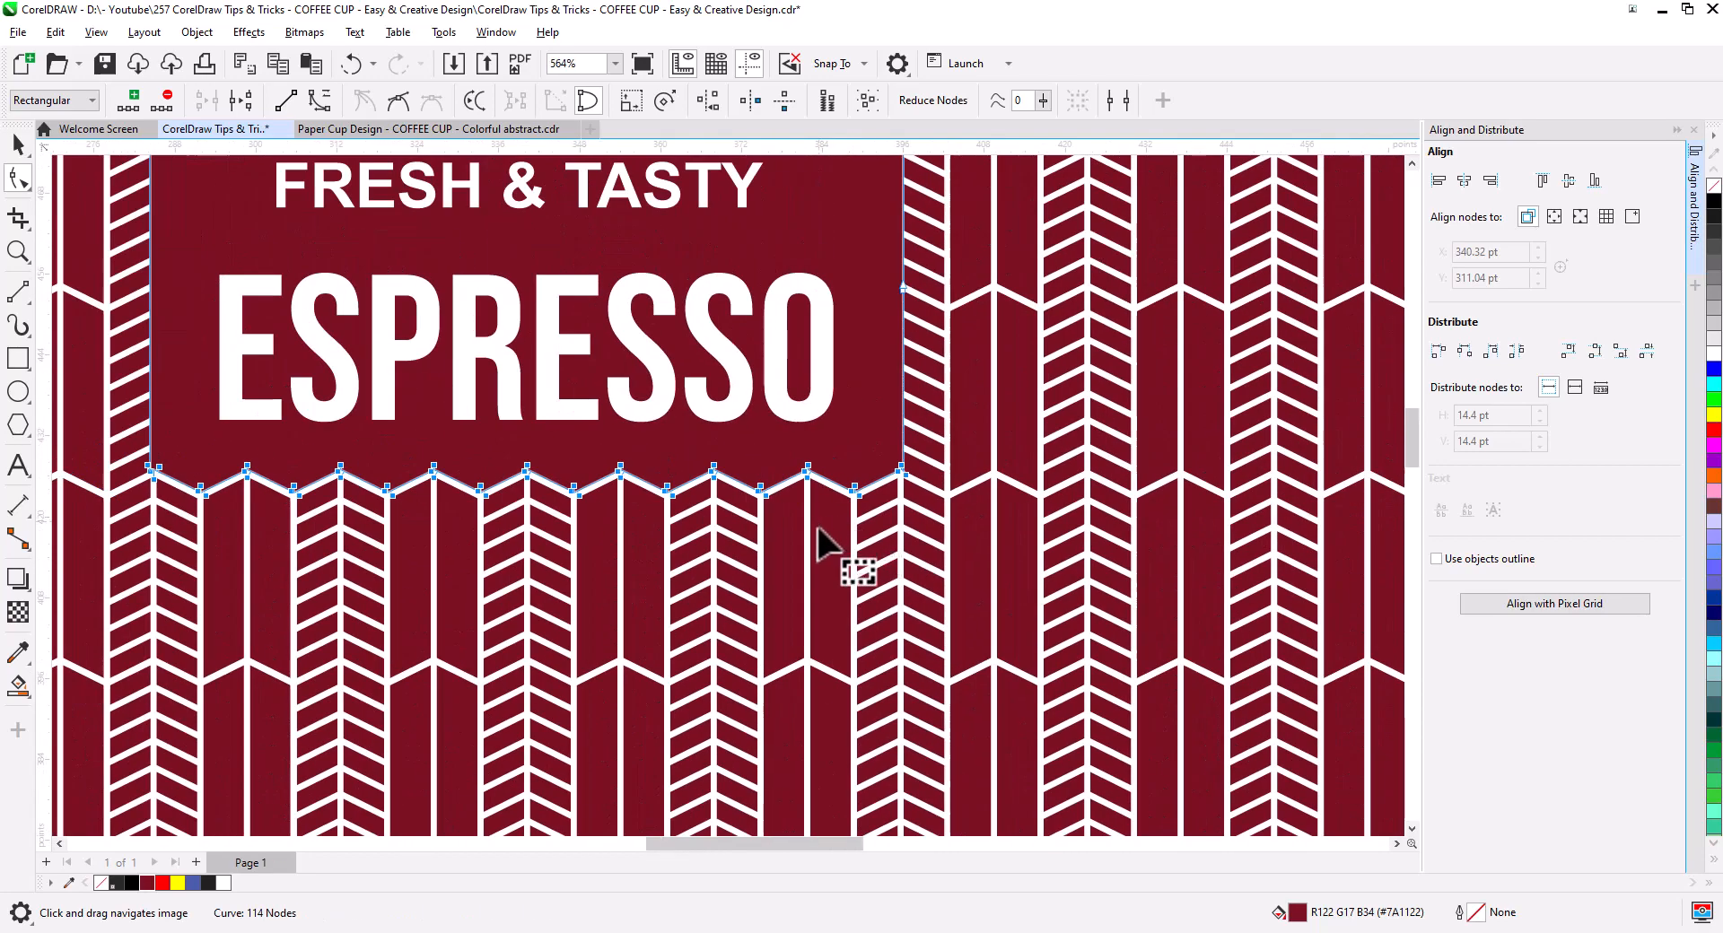
pyautogui.moveTo(781, 538); pyautogui.dragTo(774, 724)
pyautogui.scroll(-1, 763, 714)
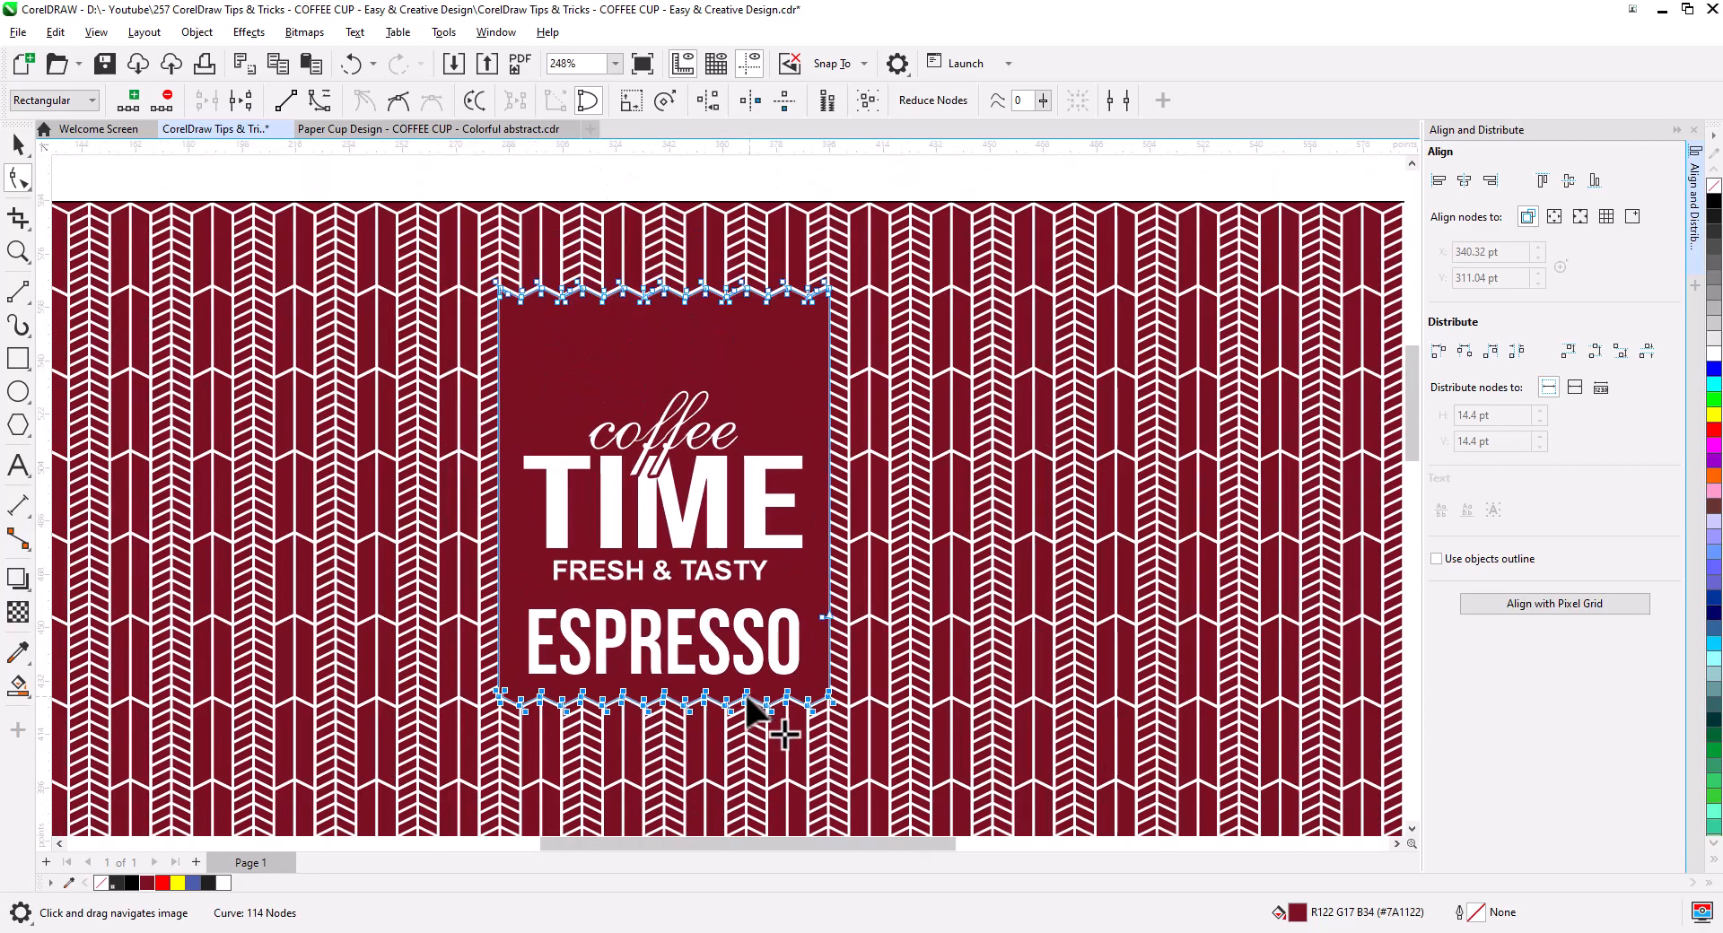
pyautogui.click(13, 144)
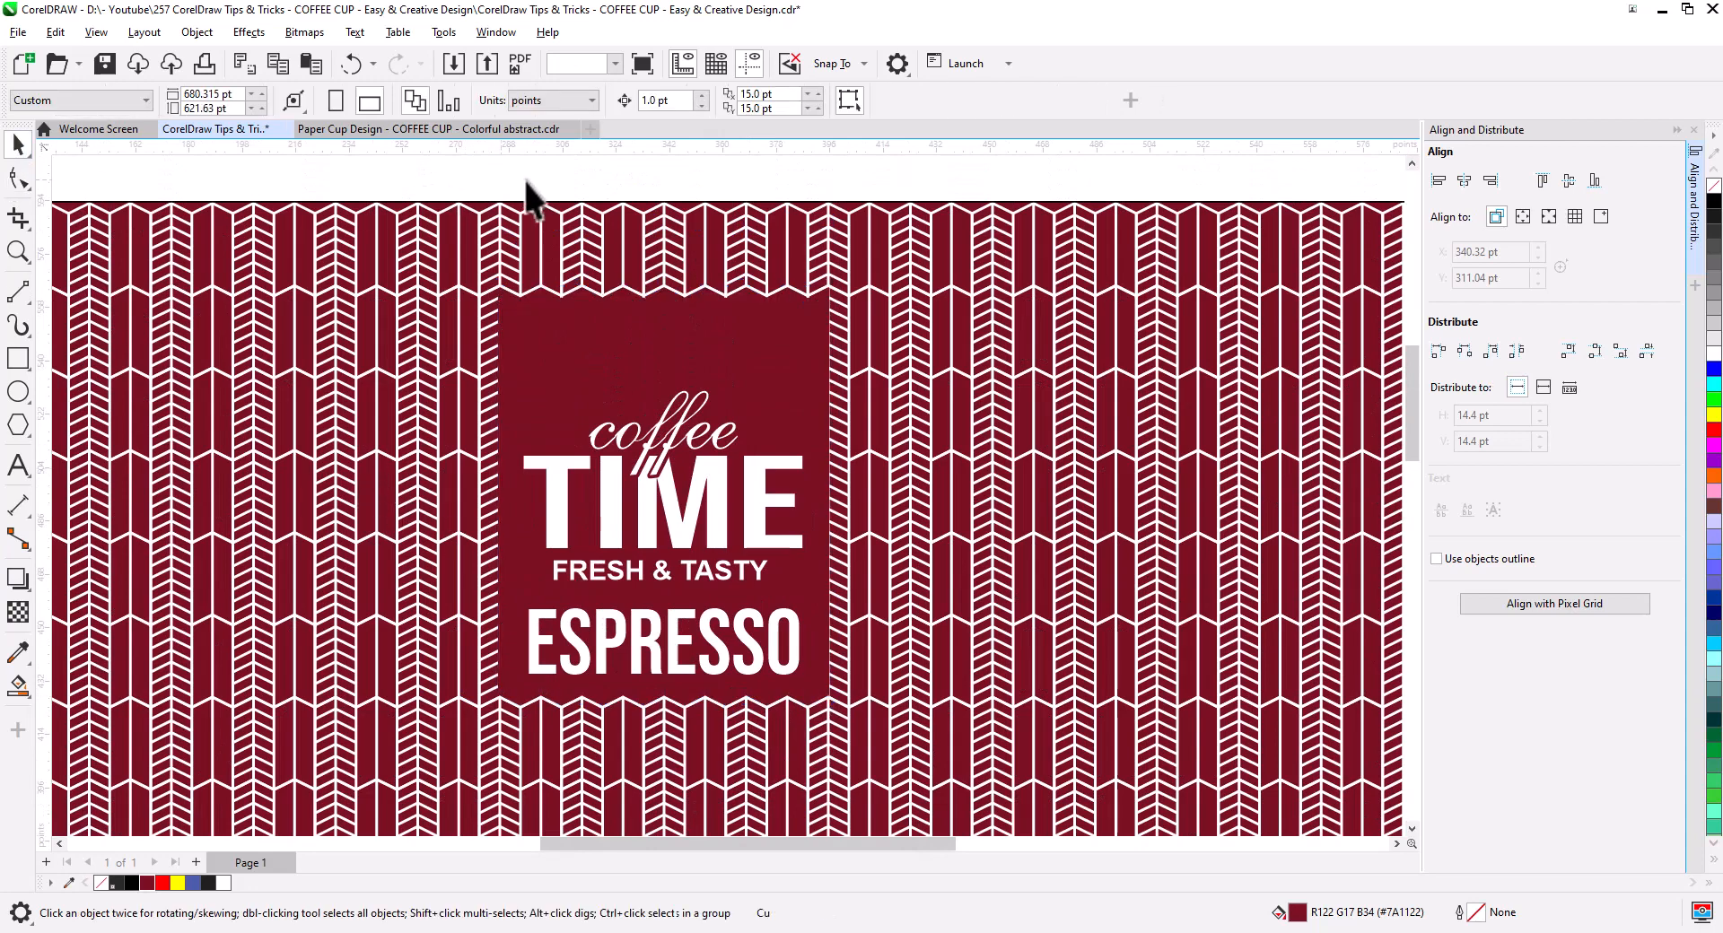
pyautogui.moveTo(496, 171); pyautogui.dragTo(823, 614)
pyautogui.moveTo(721, 527); pyautogui.dragTo(713, 494)
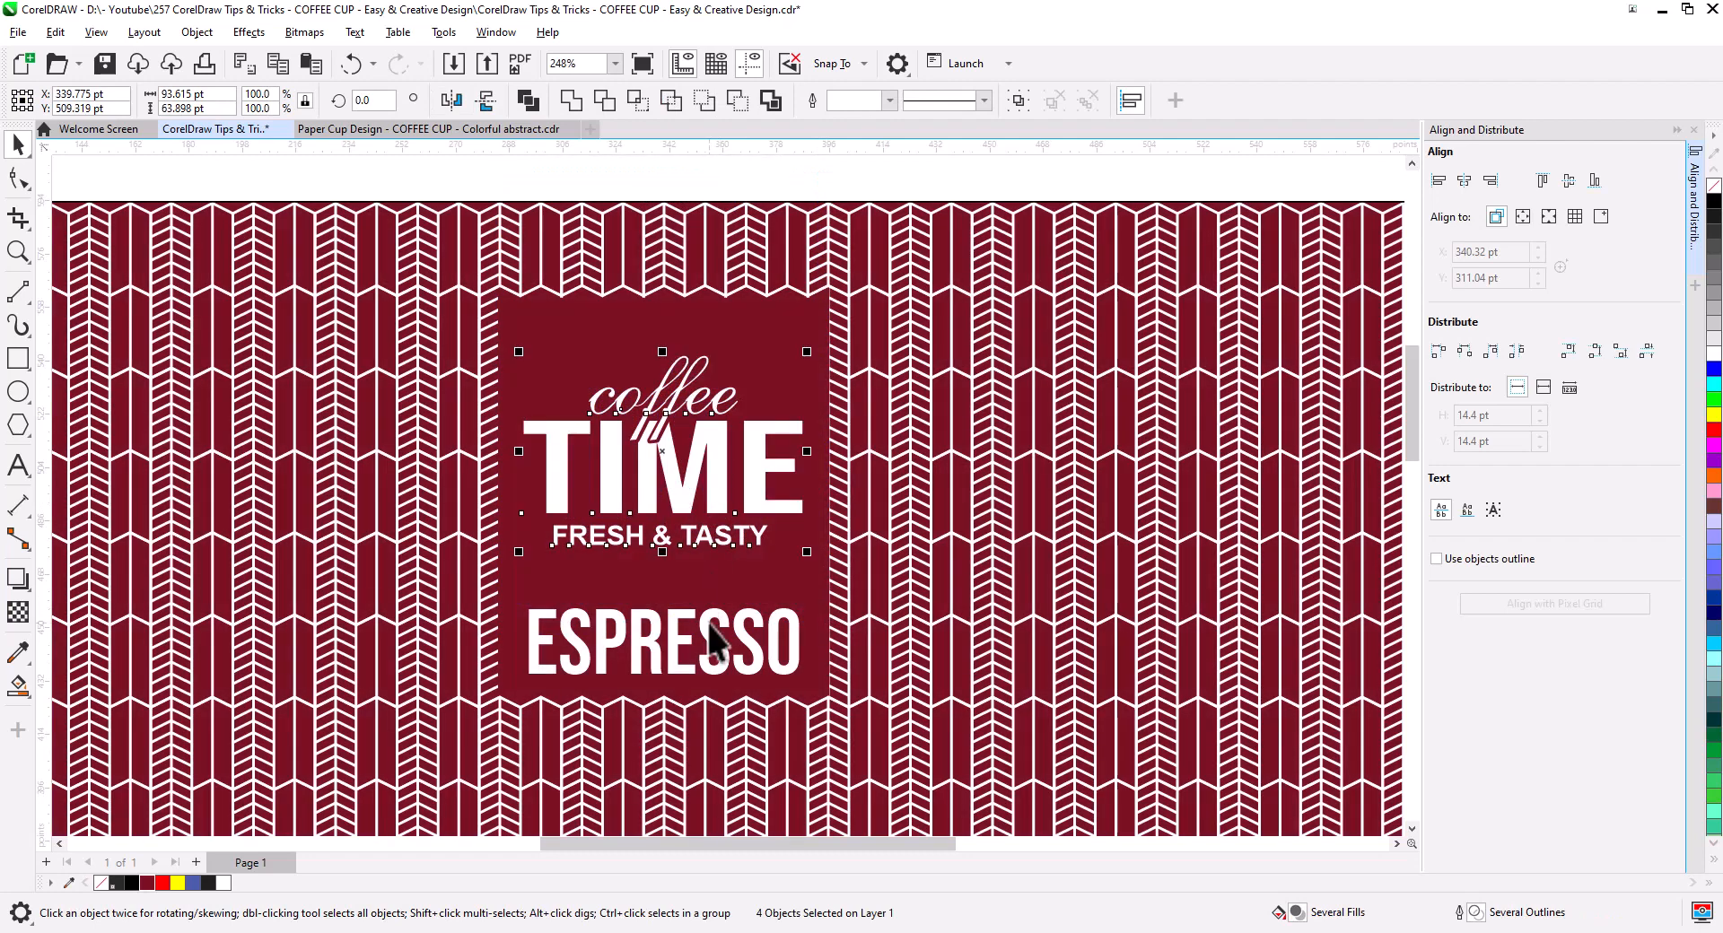
pyautogui.moveTo(710, 623); pyautogui.dragTo(716, 611)
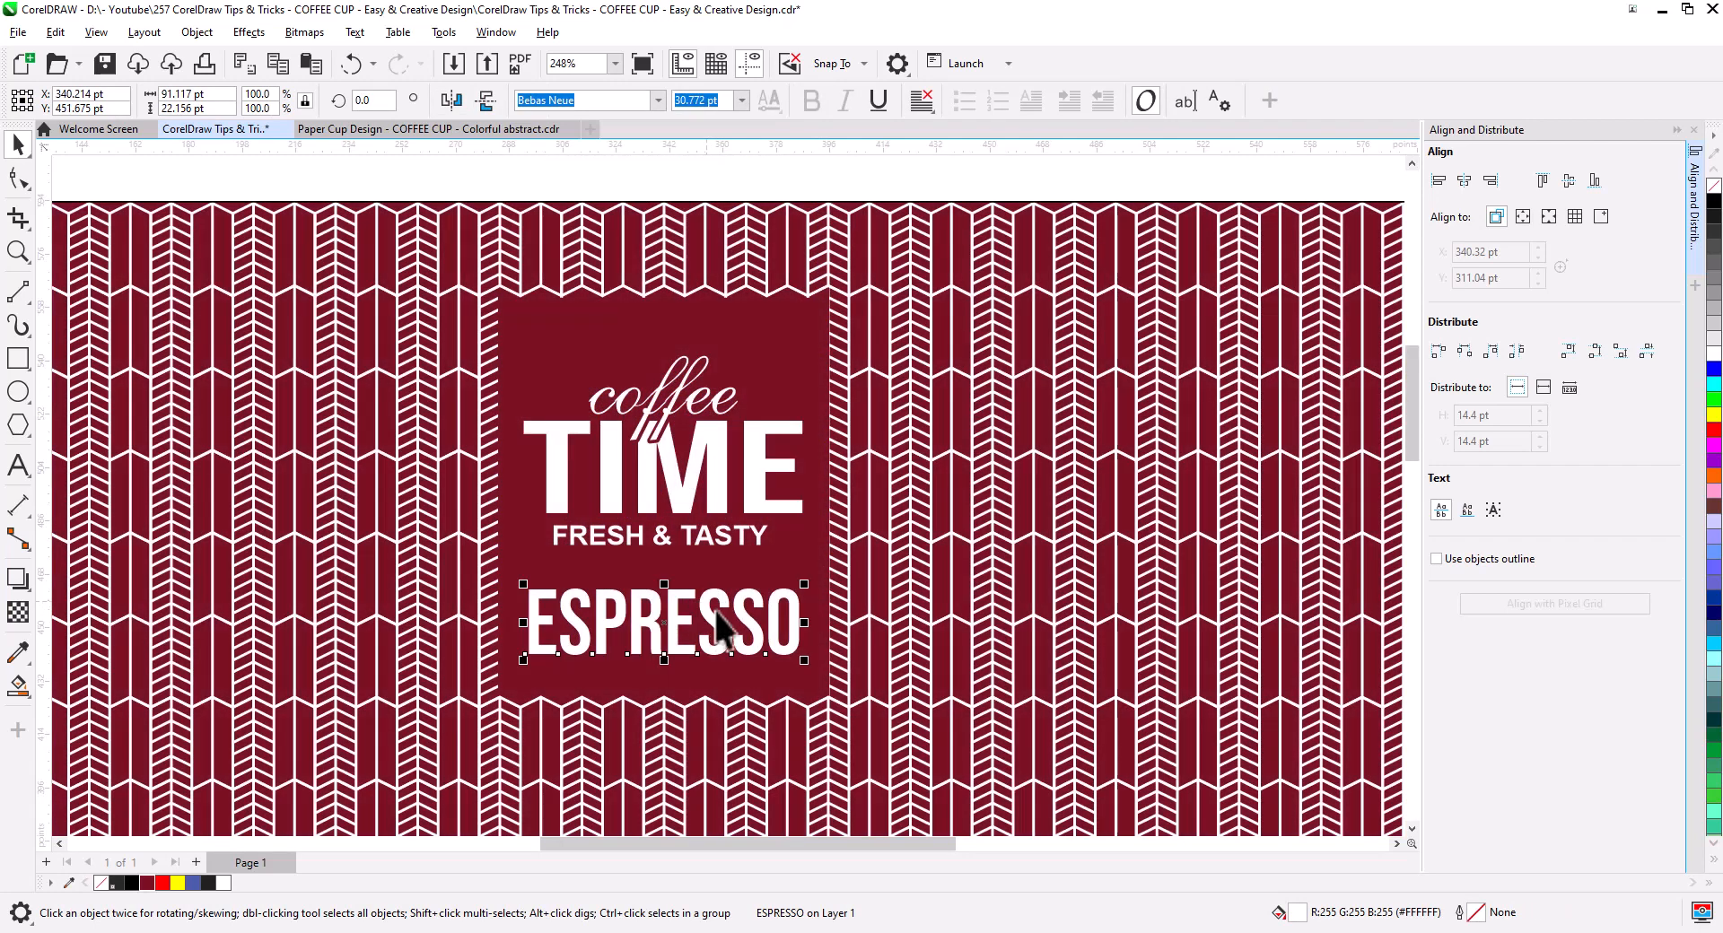
# Copy the whole flat rectangular design straight down onto the curved cup template outline
pyautogui.scroll(-3, 672, 548)
pyautogui.moveTo(756, 552); pyautogui.dragTo(752, 462)
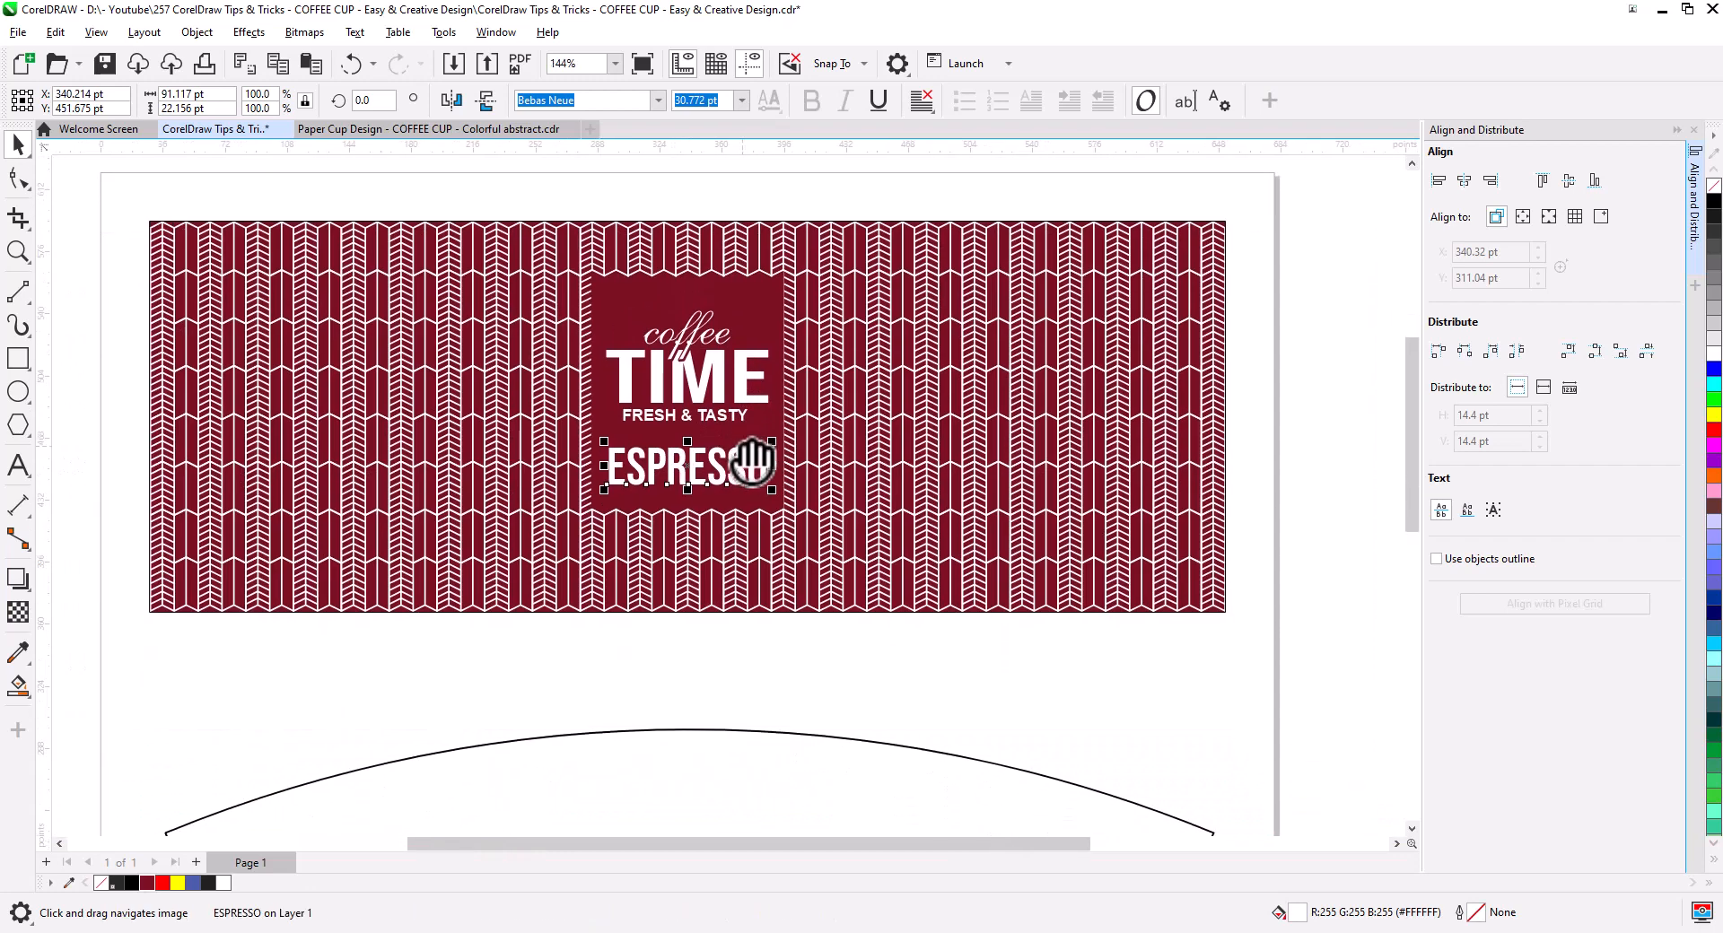
pyautogui.click(940, 667)
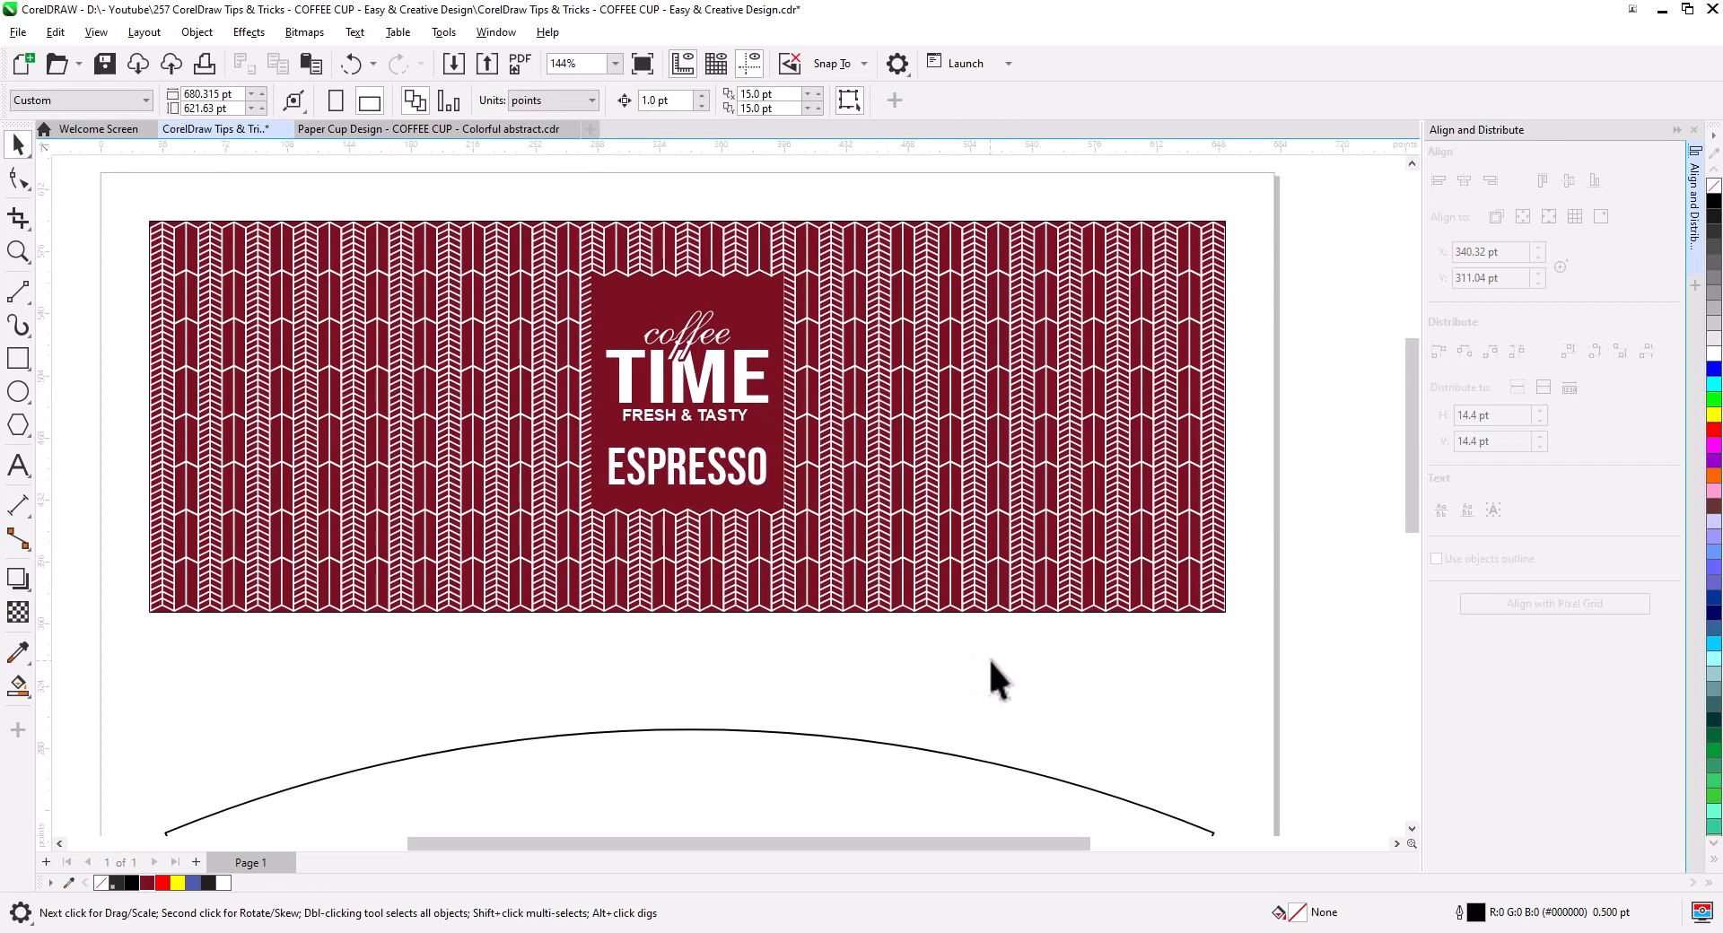
pyautogui.scroll(-3, 991, 662)
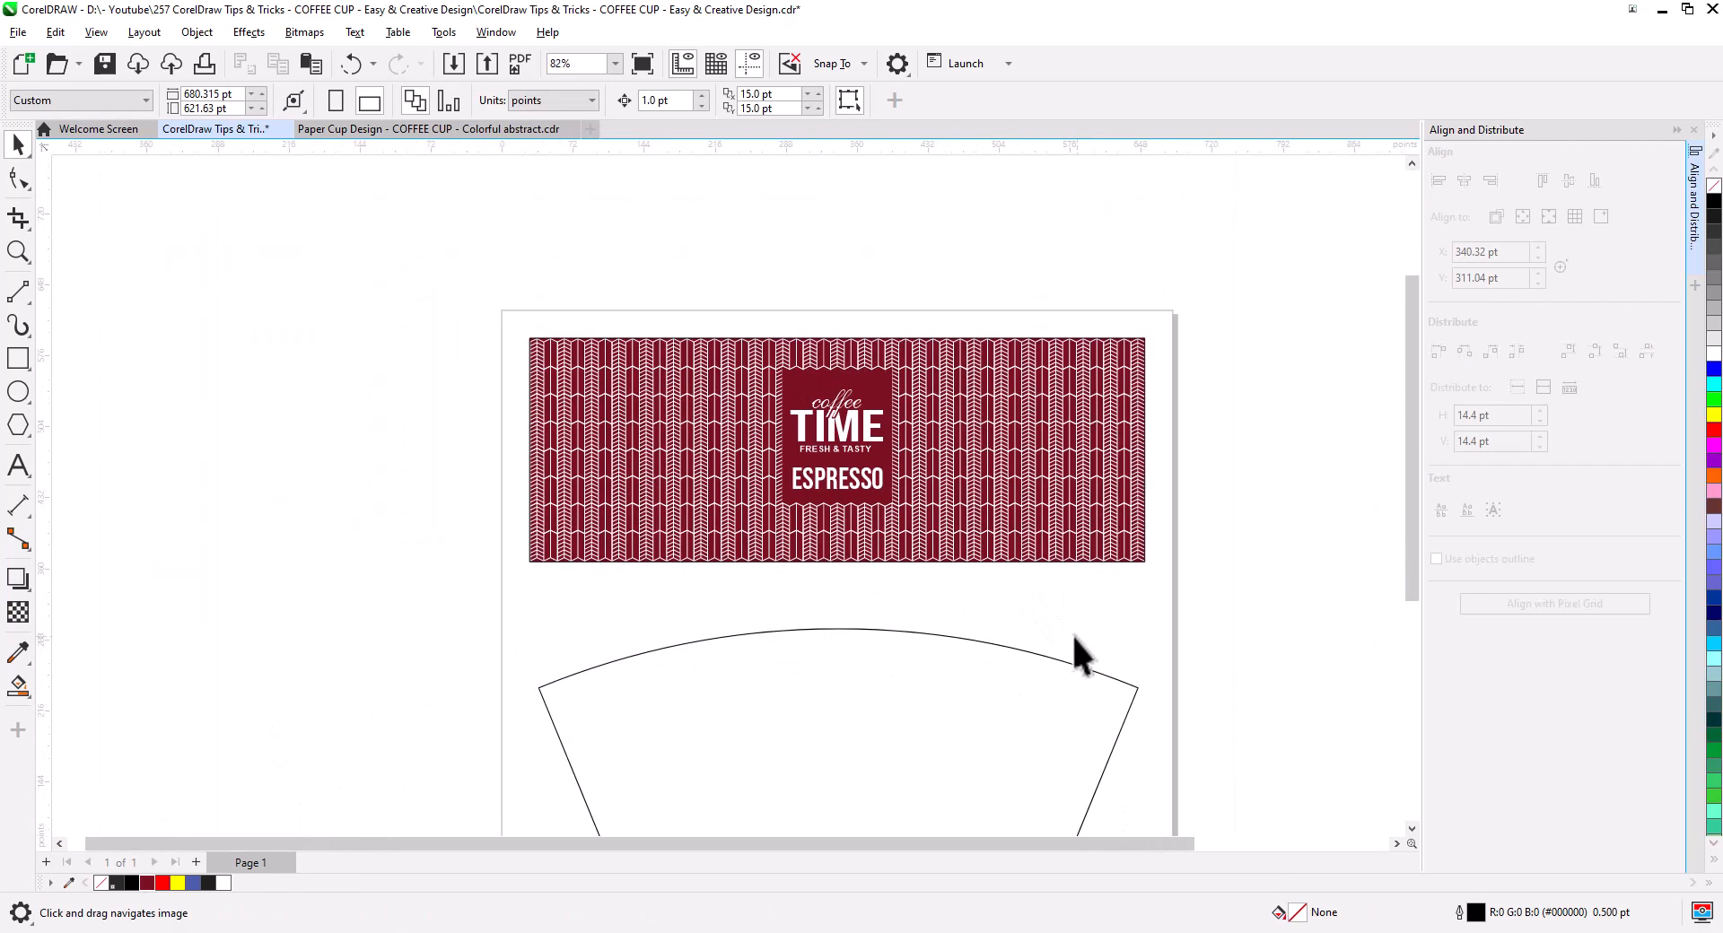
pyautogui.moveTo(1074, 635); pyautogui.dragTo(1026, 519)
pyautogui.scroll(1, 461, 203)
pyautogui.click(640, 305)
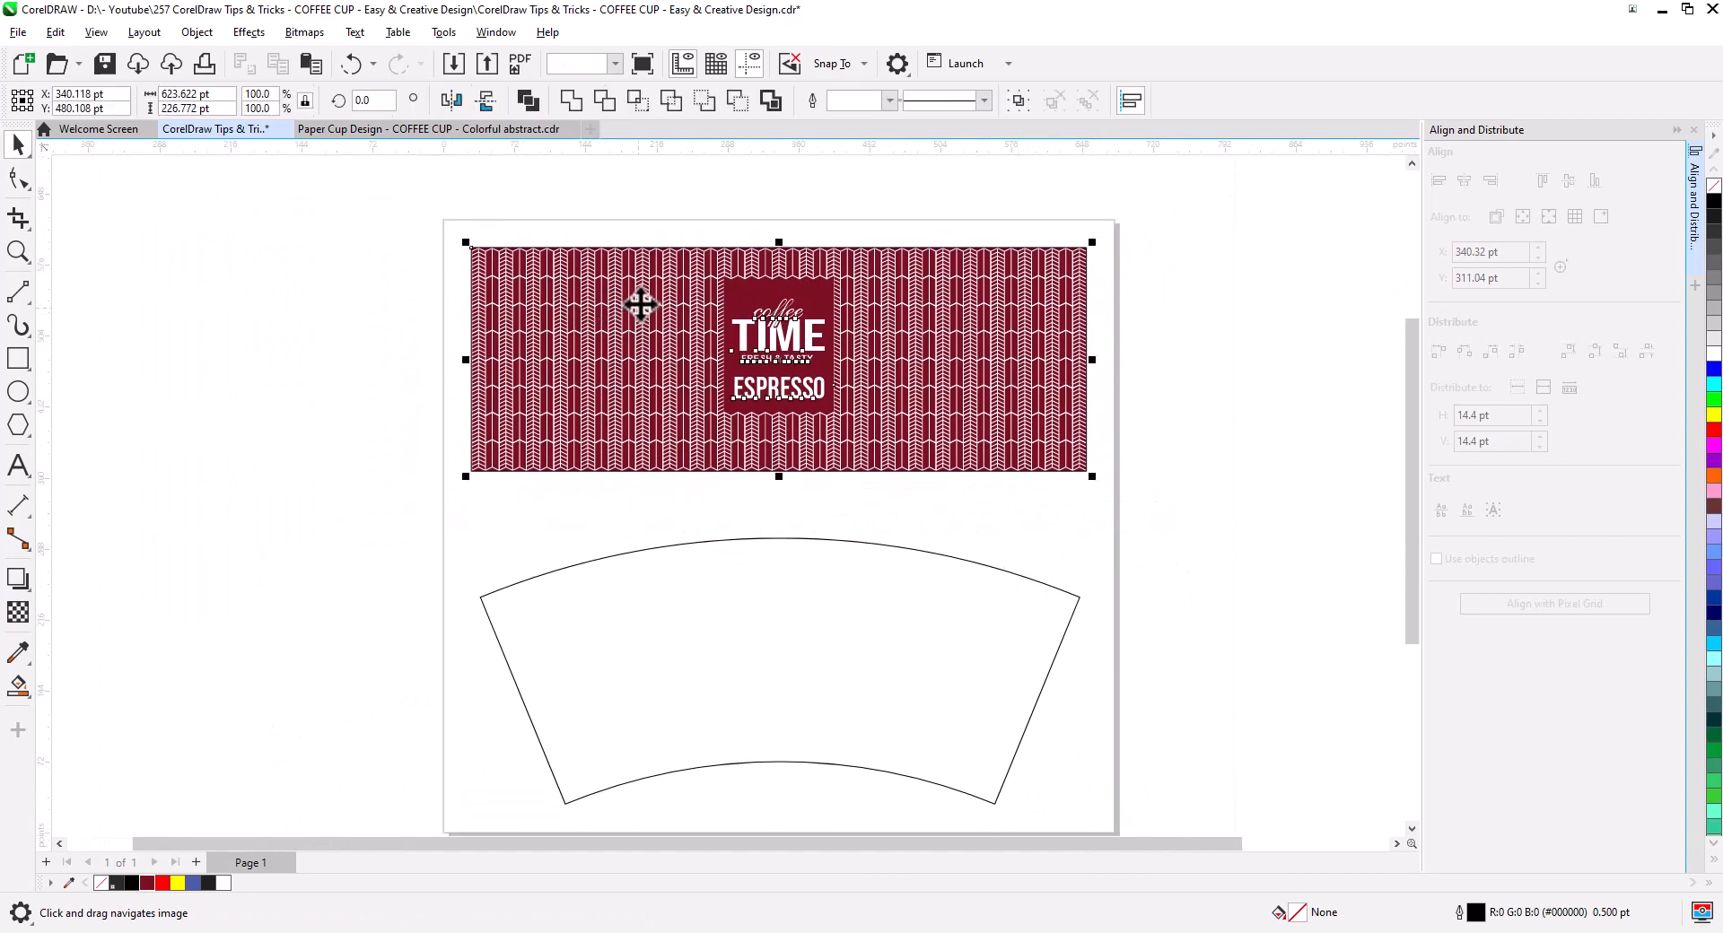
pyautogui.moveTo(640, 305); pyautogui.dragTo(664, 595)
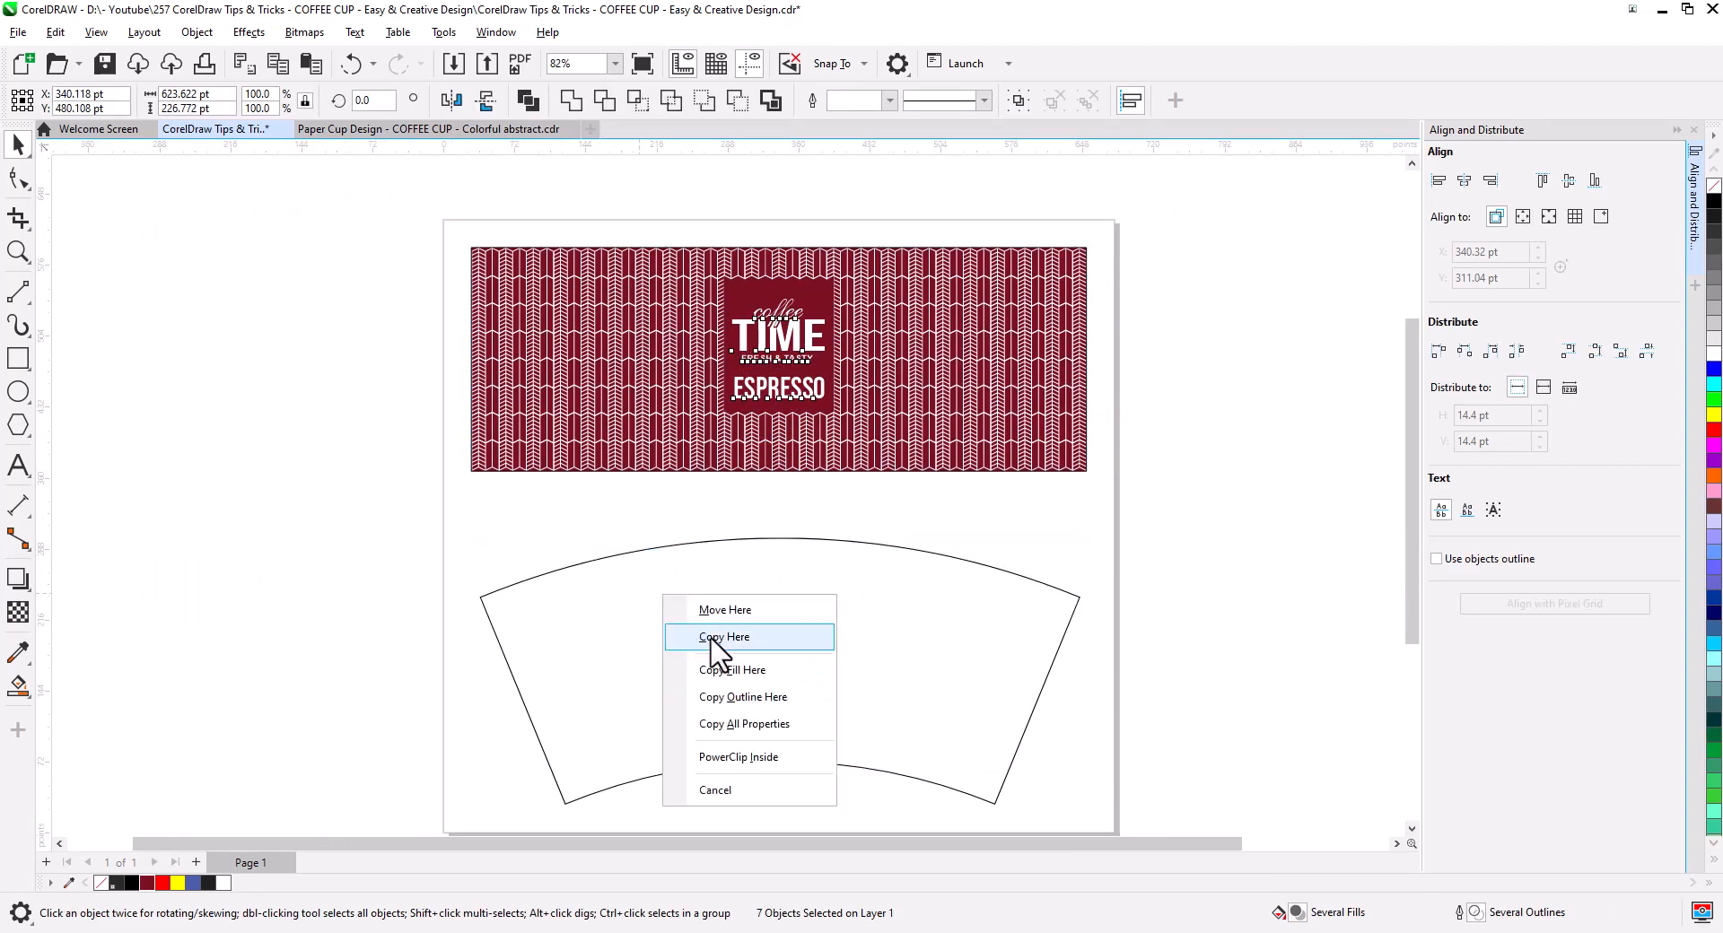
pyautogui.click(710, 634)
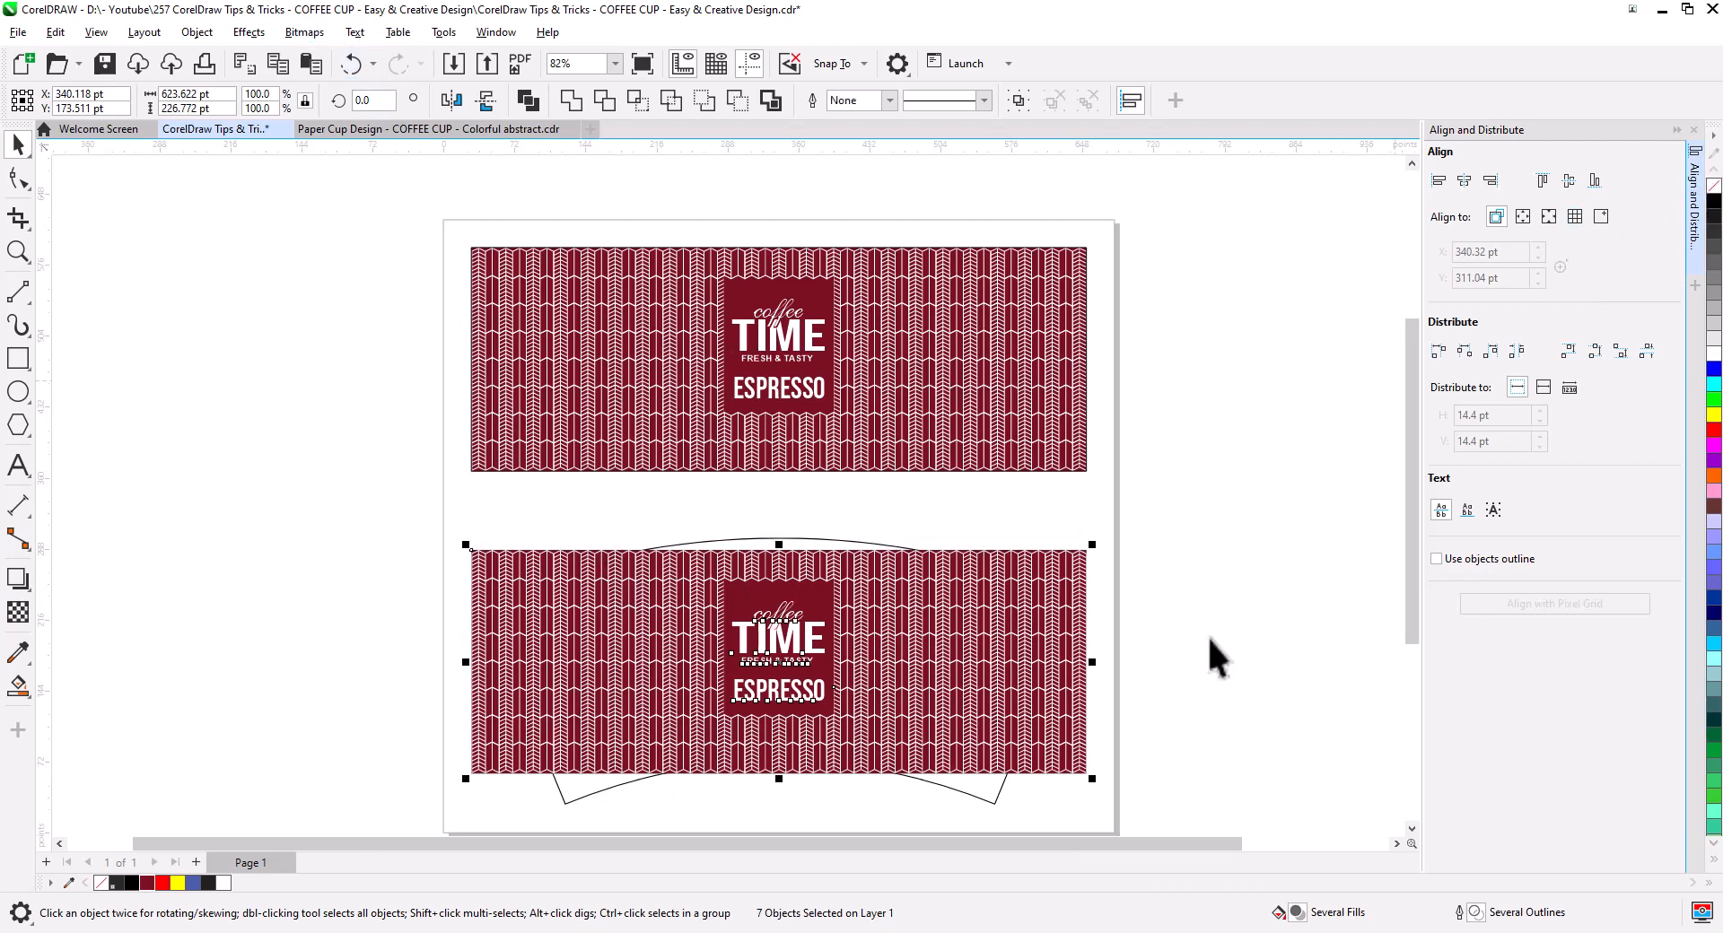
pyautogui.hotkey('ctrl', 'z')
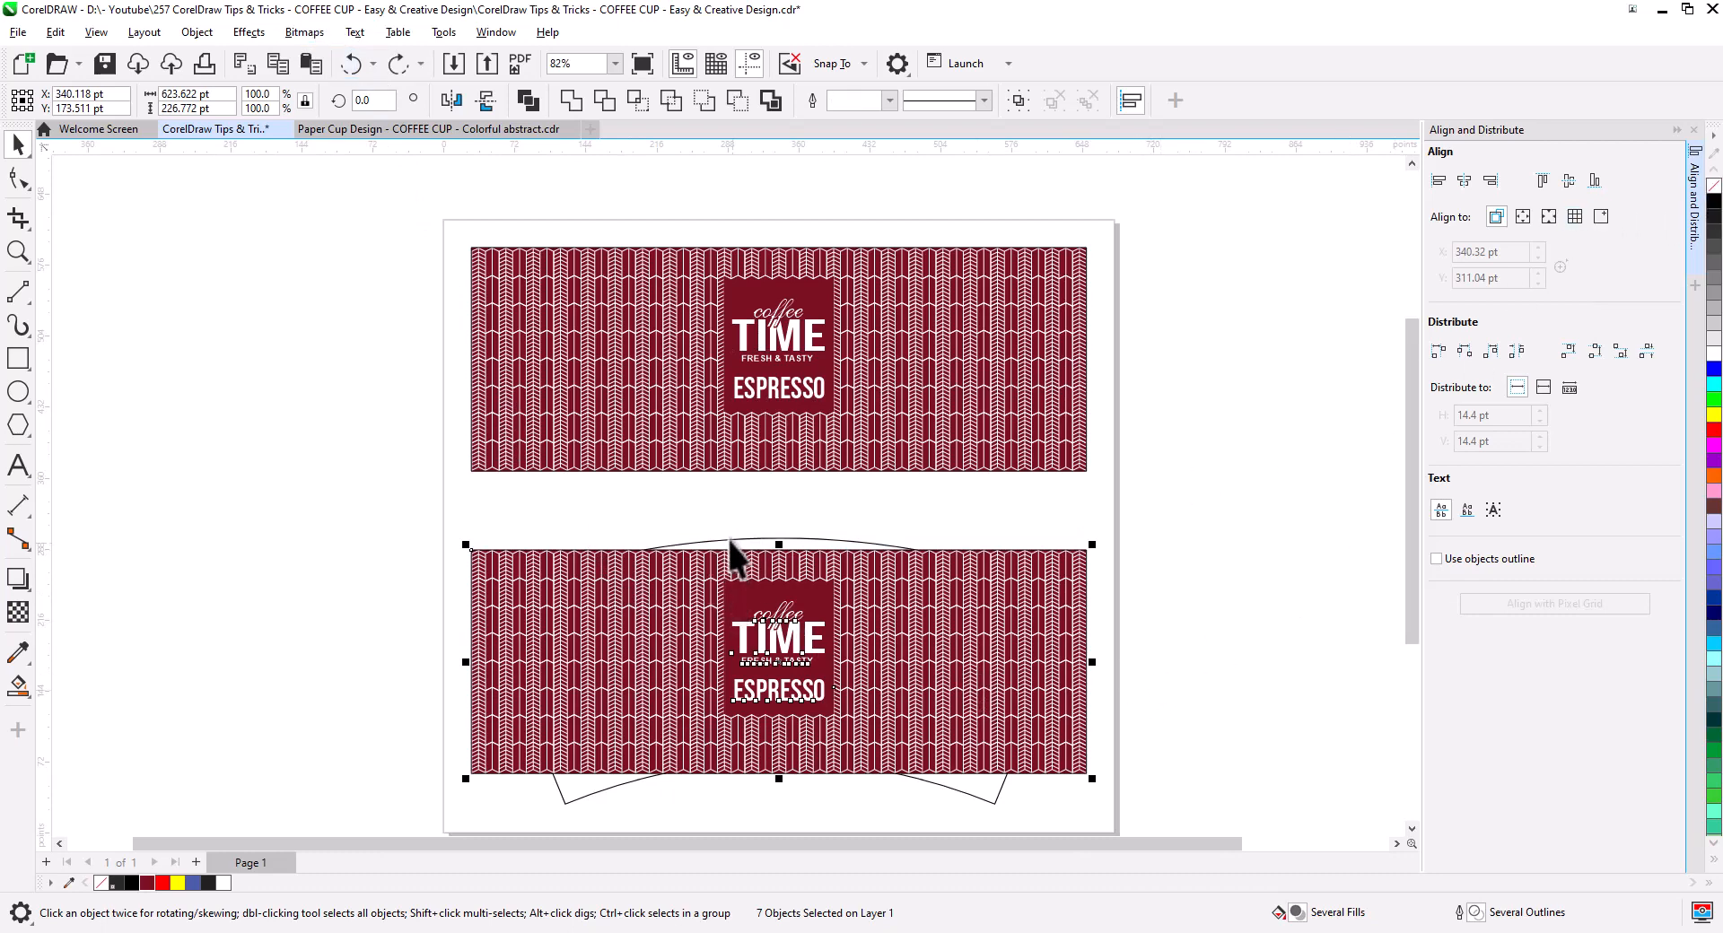
pyautogui.moveTo(815, 649); pyautogui.dragTo(815, 649)
pyautogui.click(373, 525)
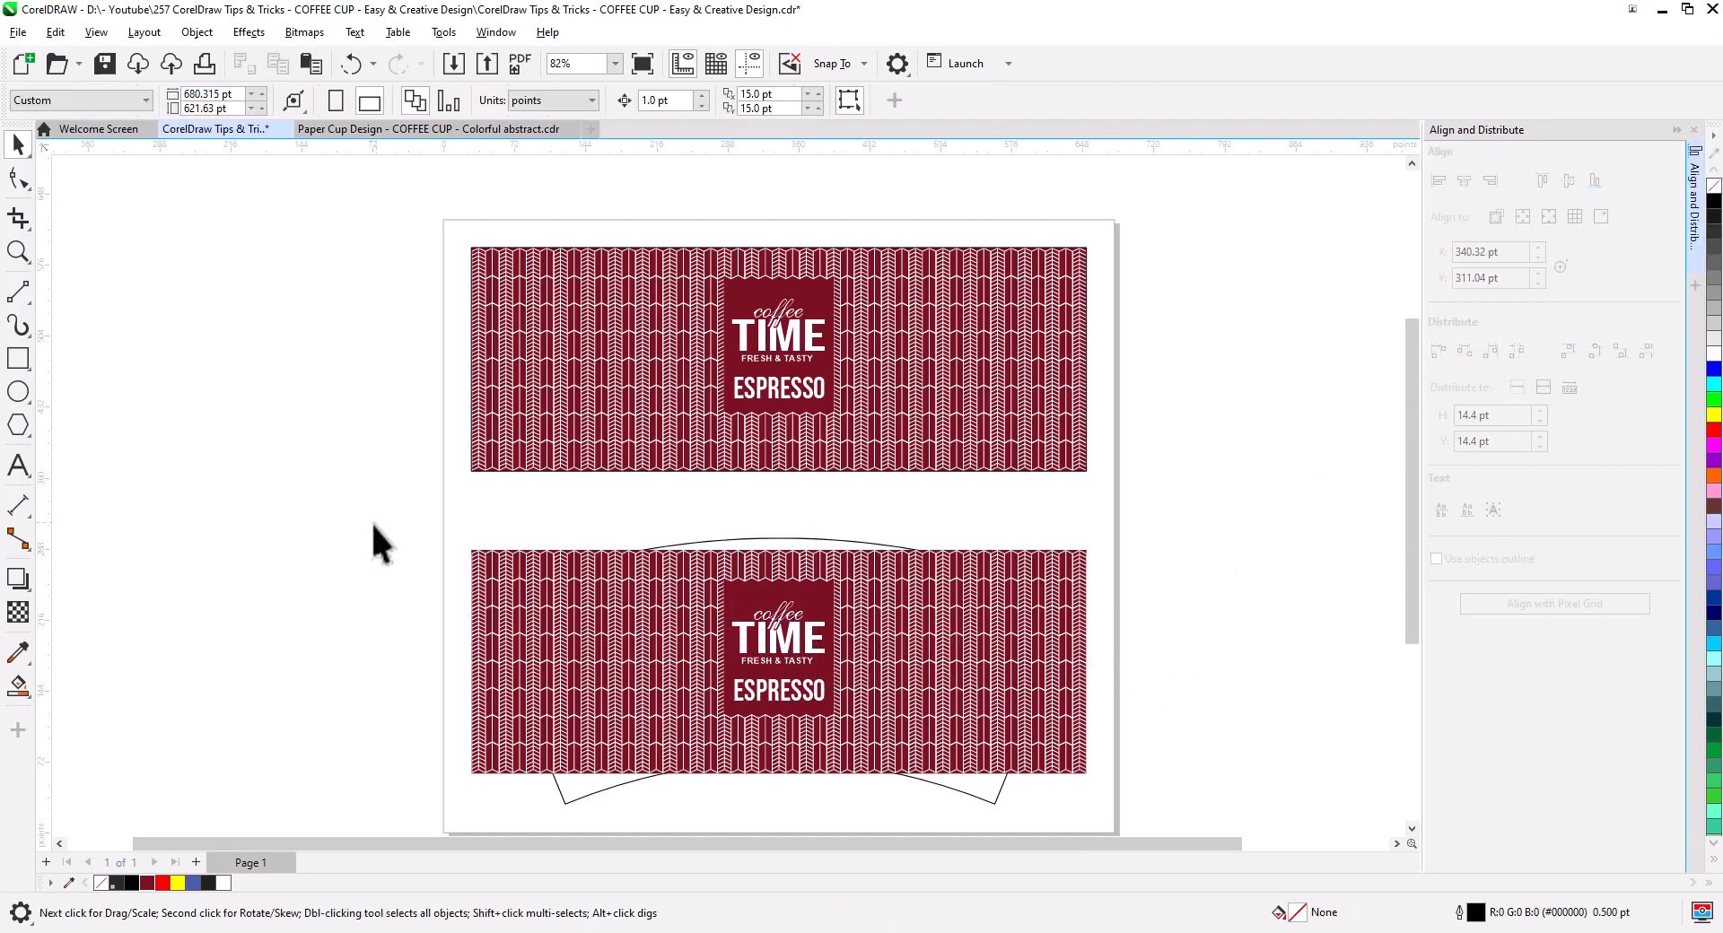
# Convert the copied design to a 300 dpi RGB Color (24-bit) bitmap with anti-aliasing and transparent background
pyautogui.moveTo(1129, 794); pyautogui.dragTo(1129, 793)
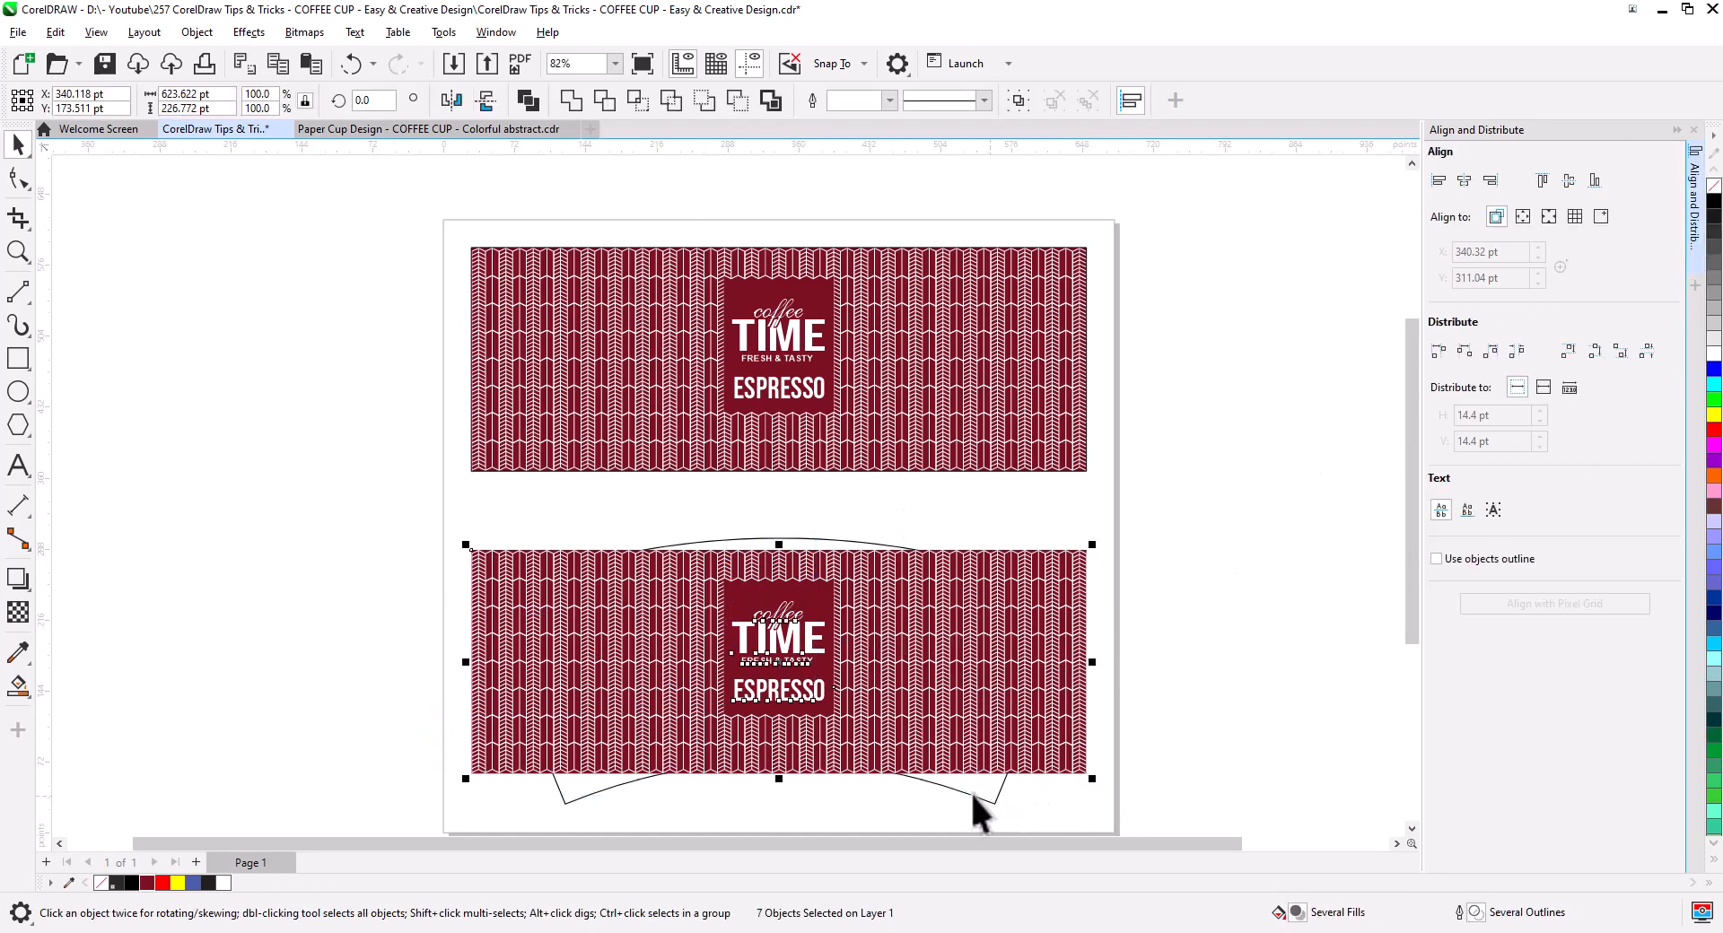
pyautogui.click(305, 32)
pyautogui.click(331, 72)
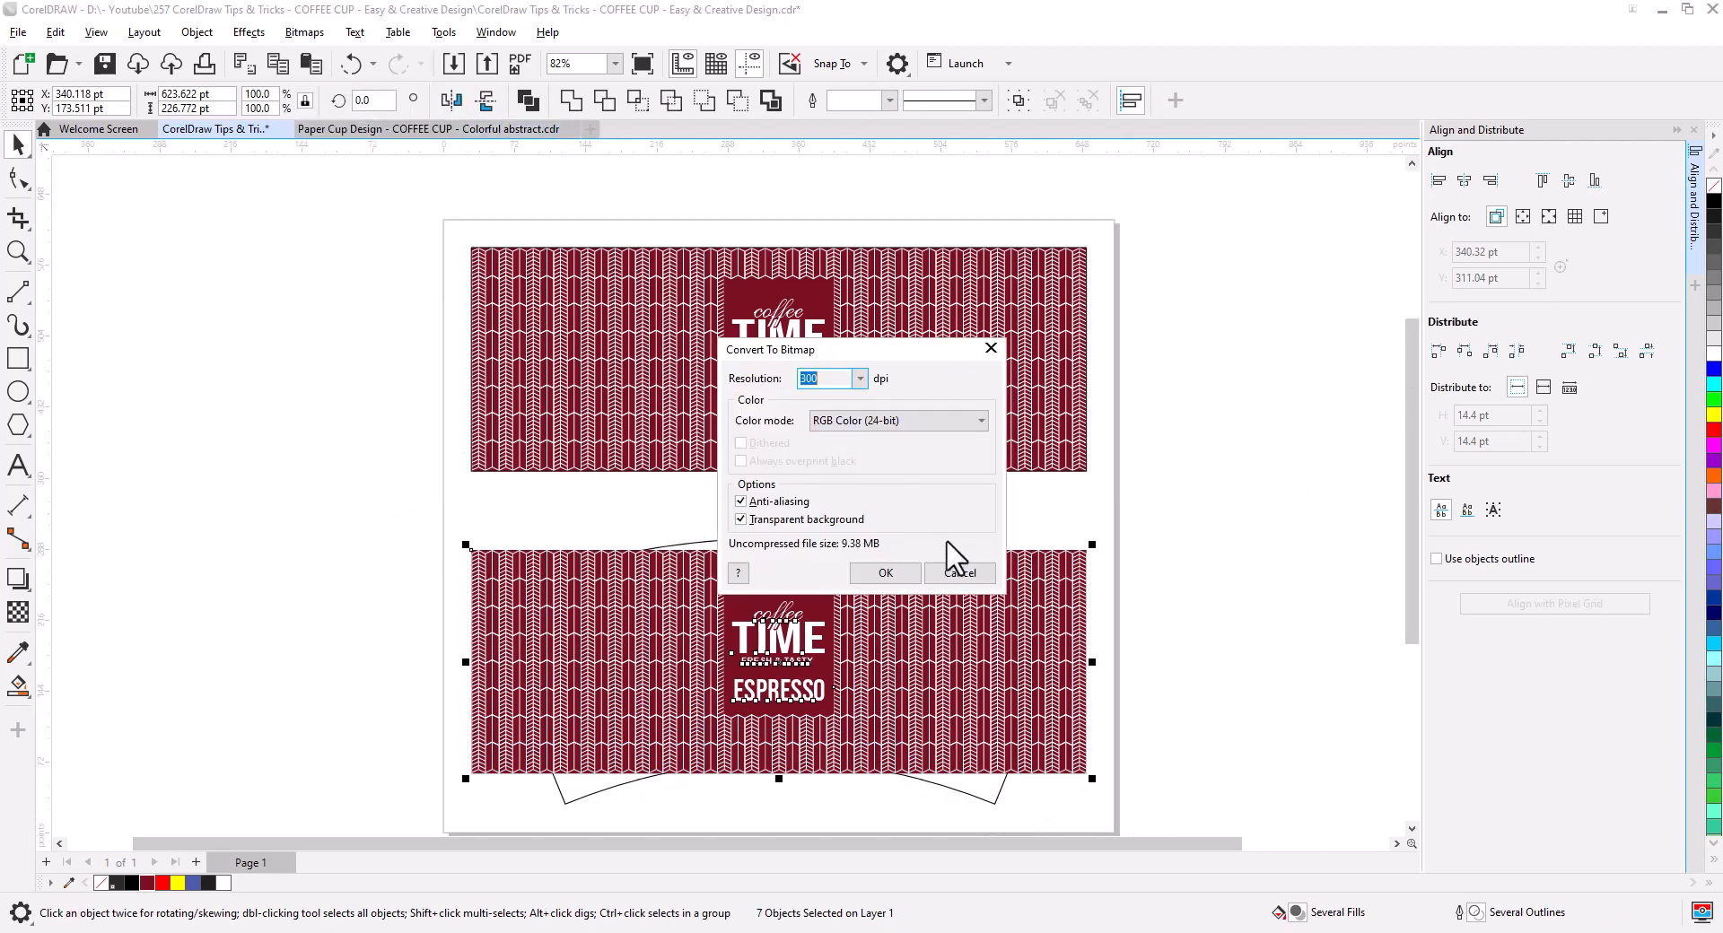
pyautogui.click(893, 579)
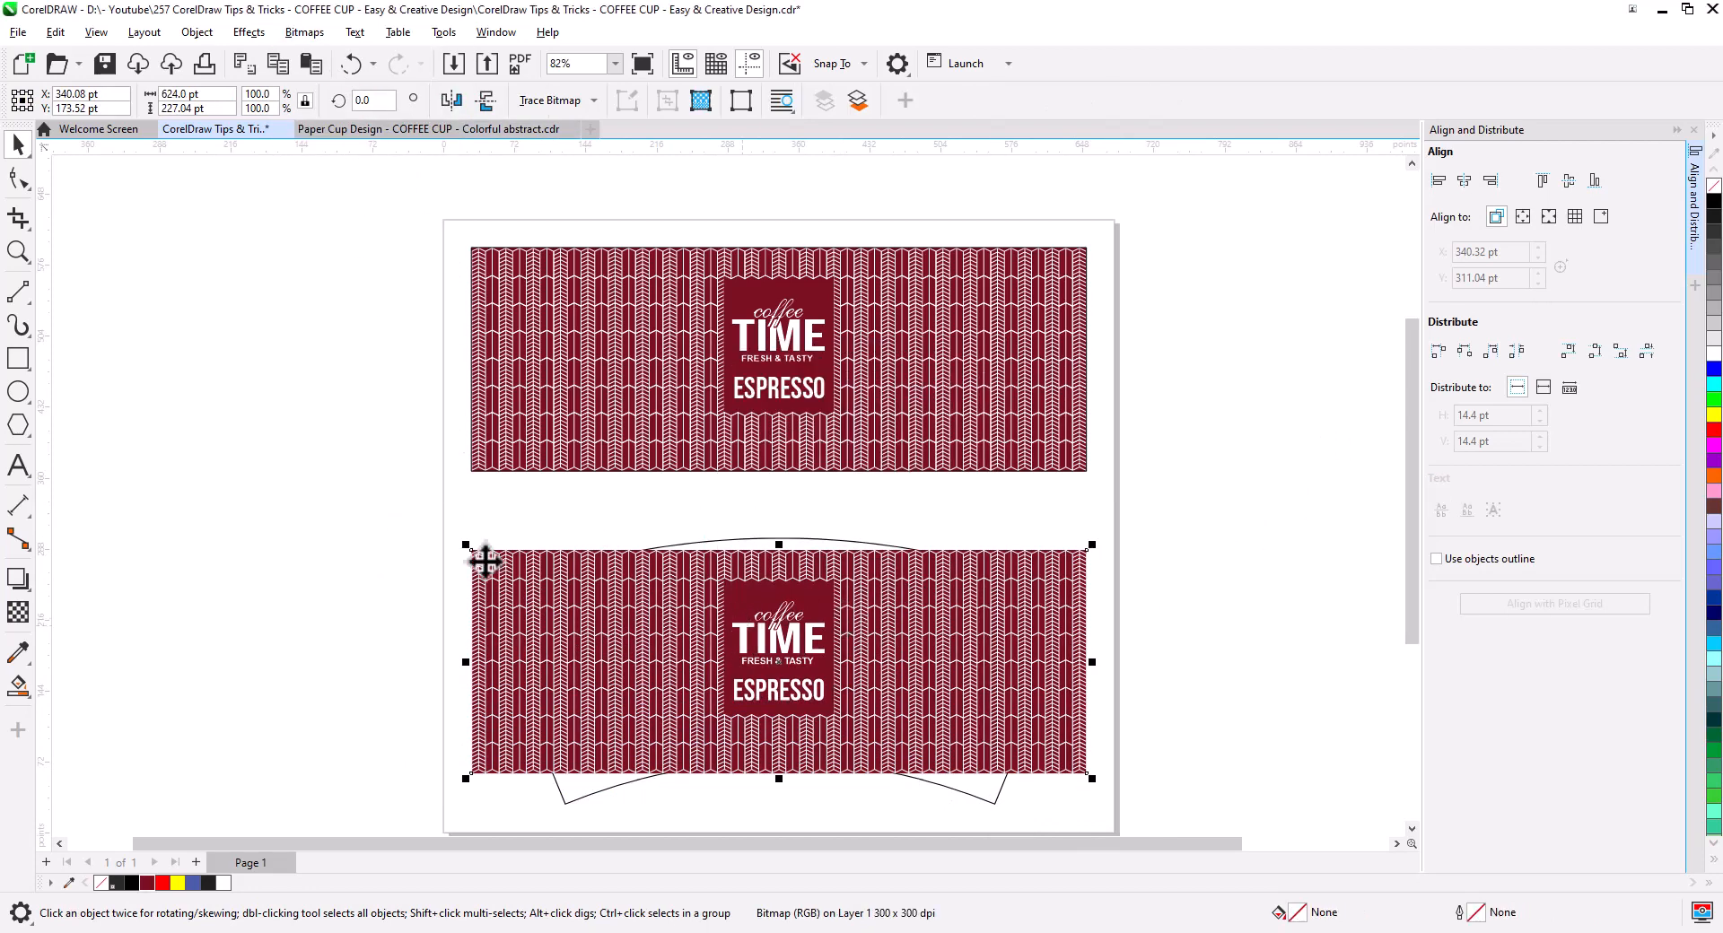
# Start an envelope on the bitmap, delete its midpoint nodes and convert the segments between the corners to straight lines
pyautogui.moveTo(641, 660); pyautogui.dragTo(611, 482)
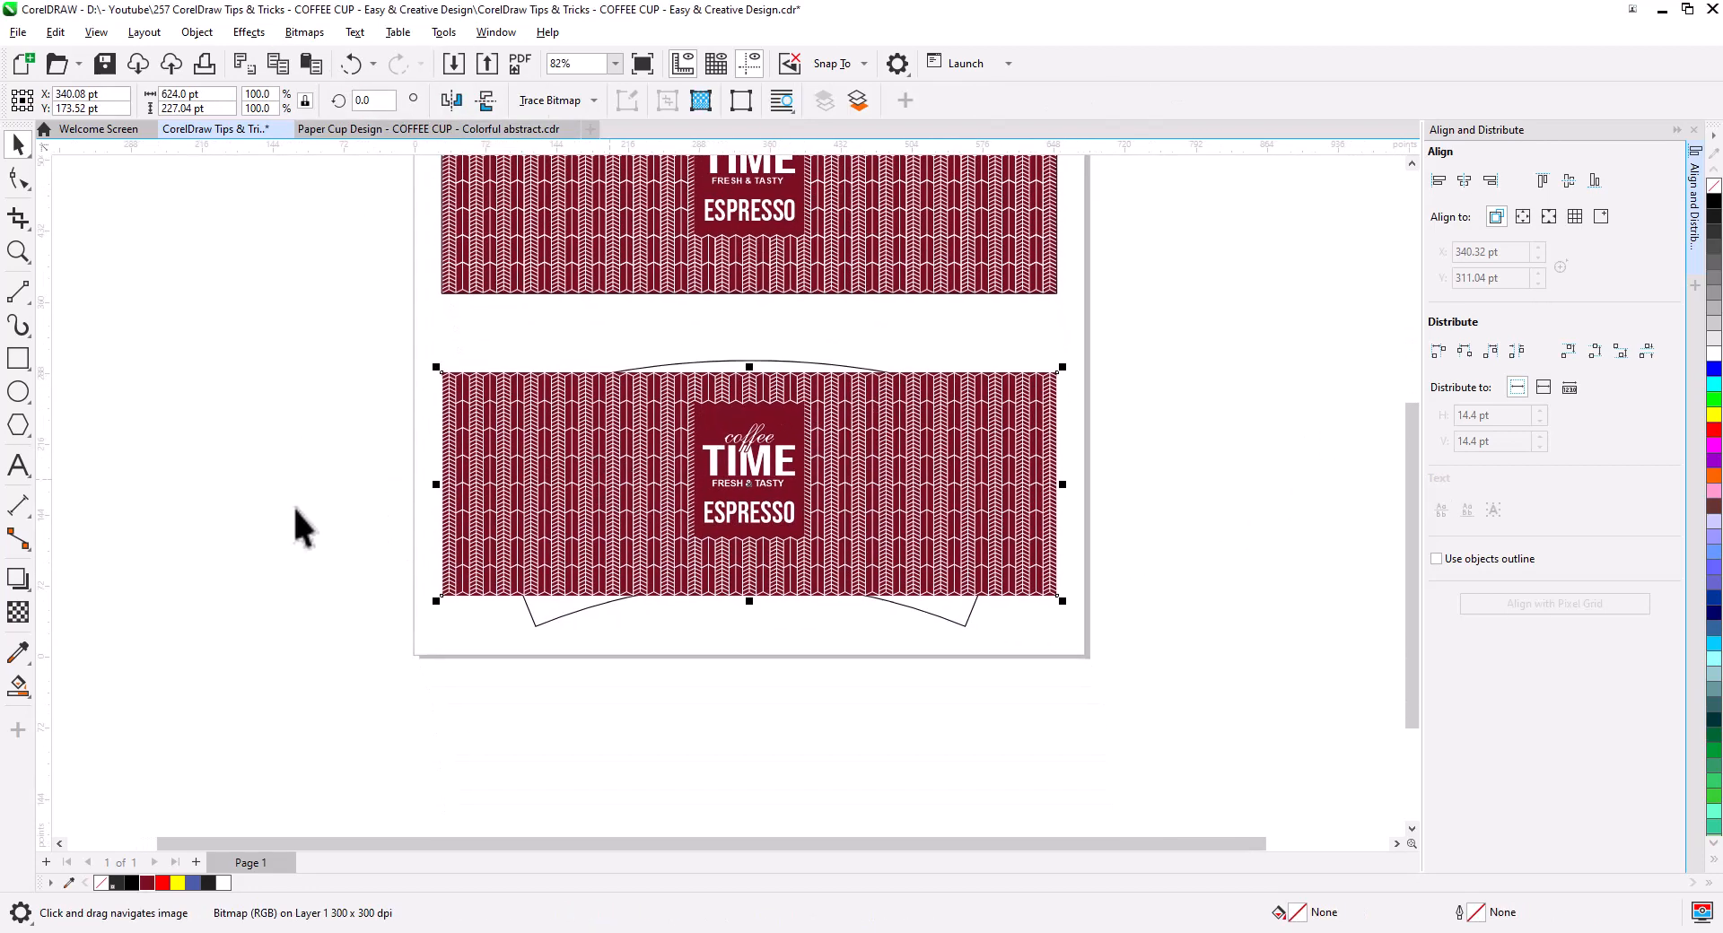
pyautogui.click(18, 583)
pyautogui.click(19, 579)
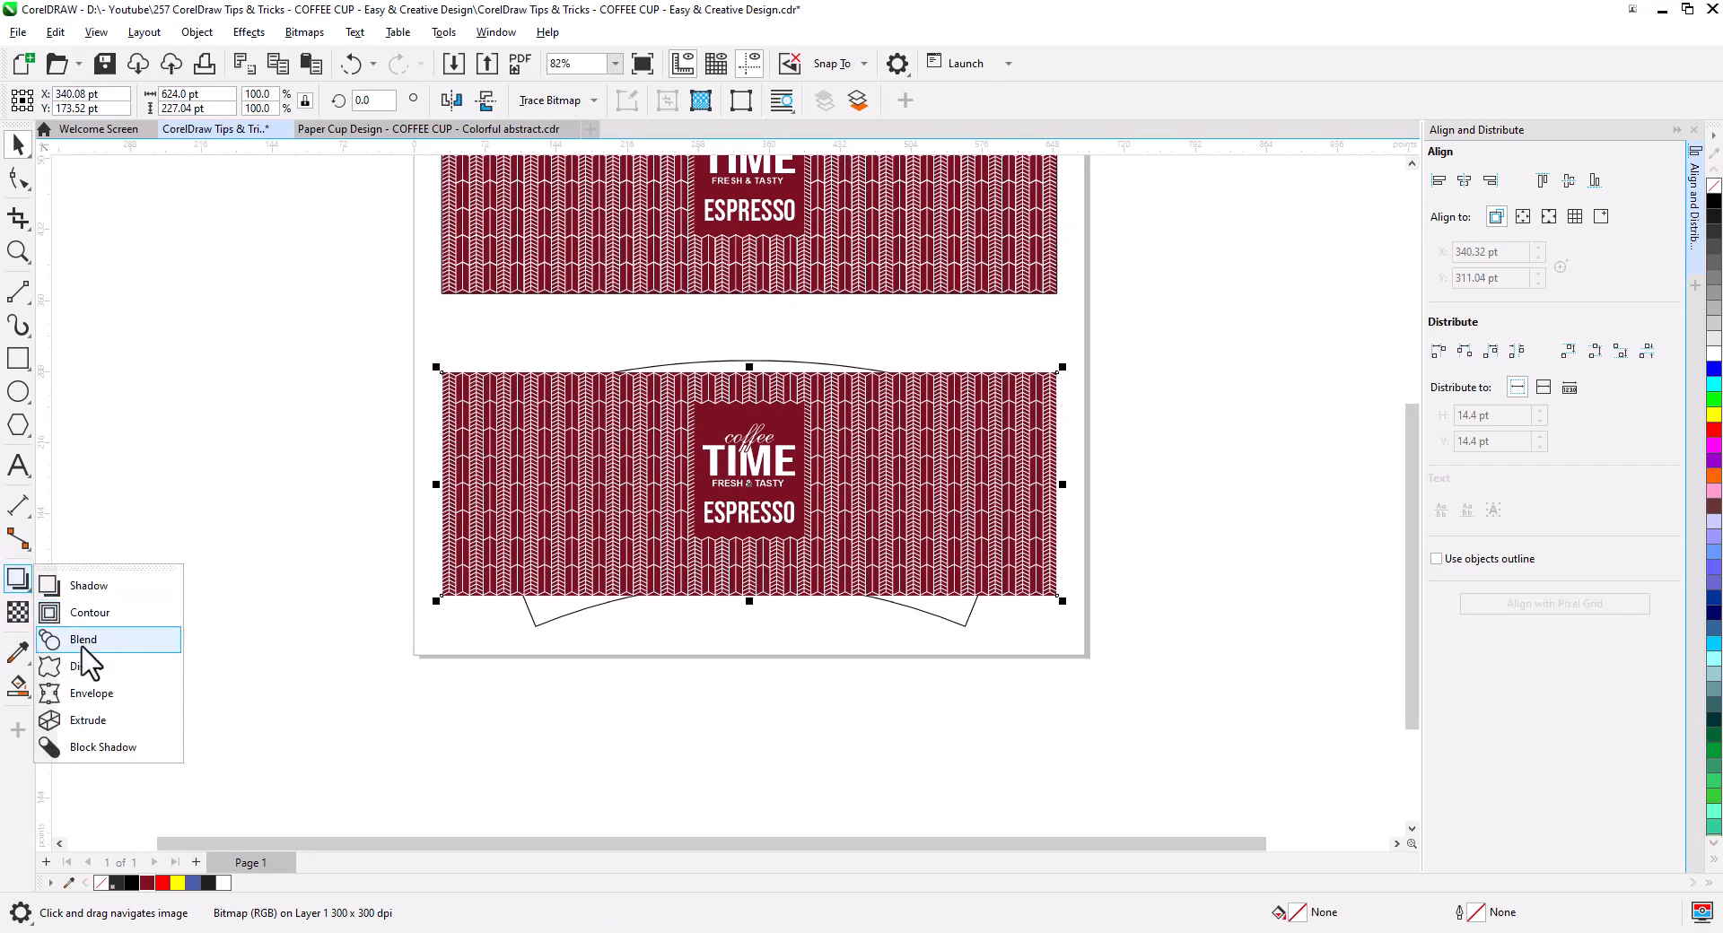
pyautogui.click(90, 693)
pyautogui.moveTo(392, 453); pyautogui.dragTo(1132, 519)
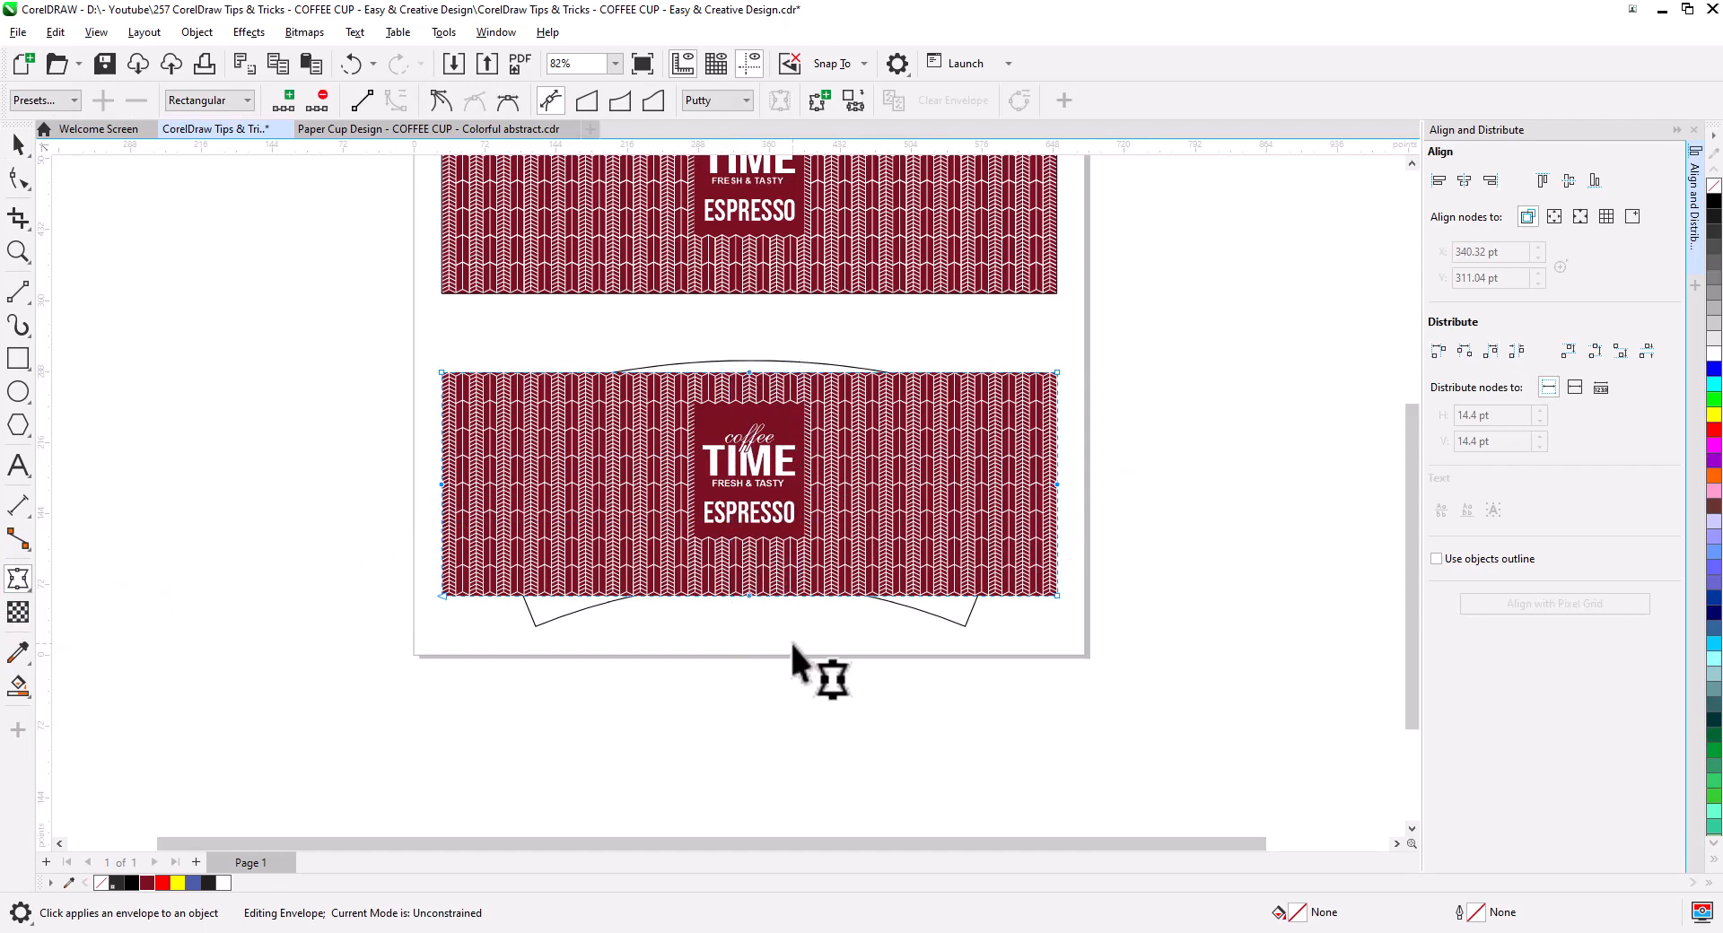
pyautogui.press('Delete')
pyautogui.moveTo(412, 345); pyautogui.dragTo(1097, 637)
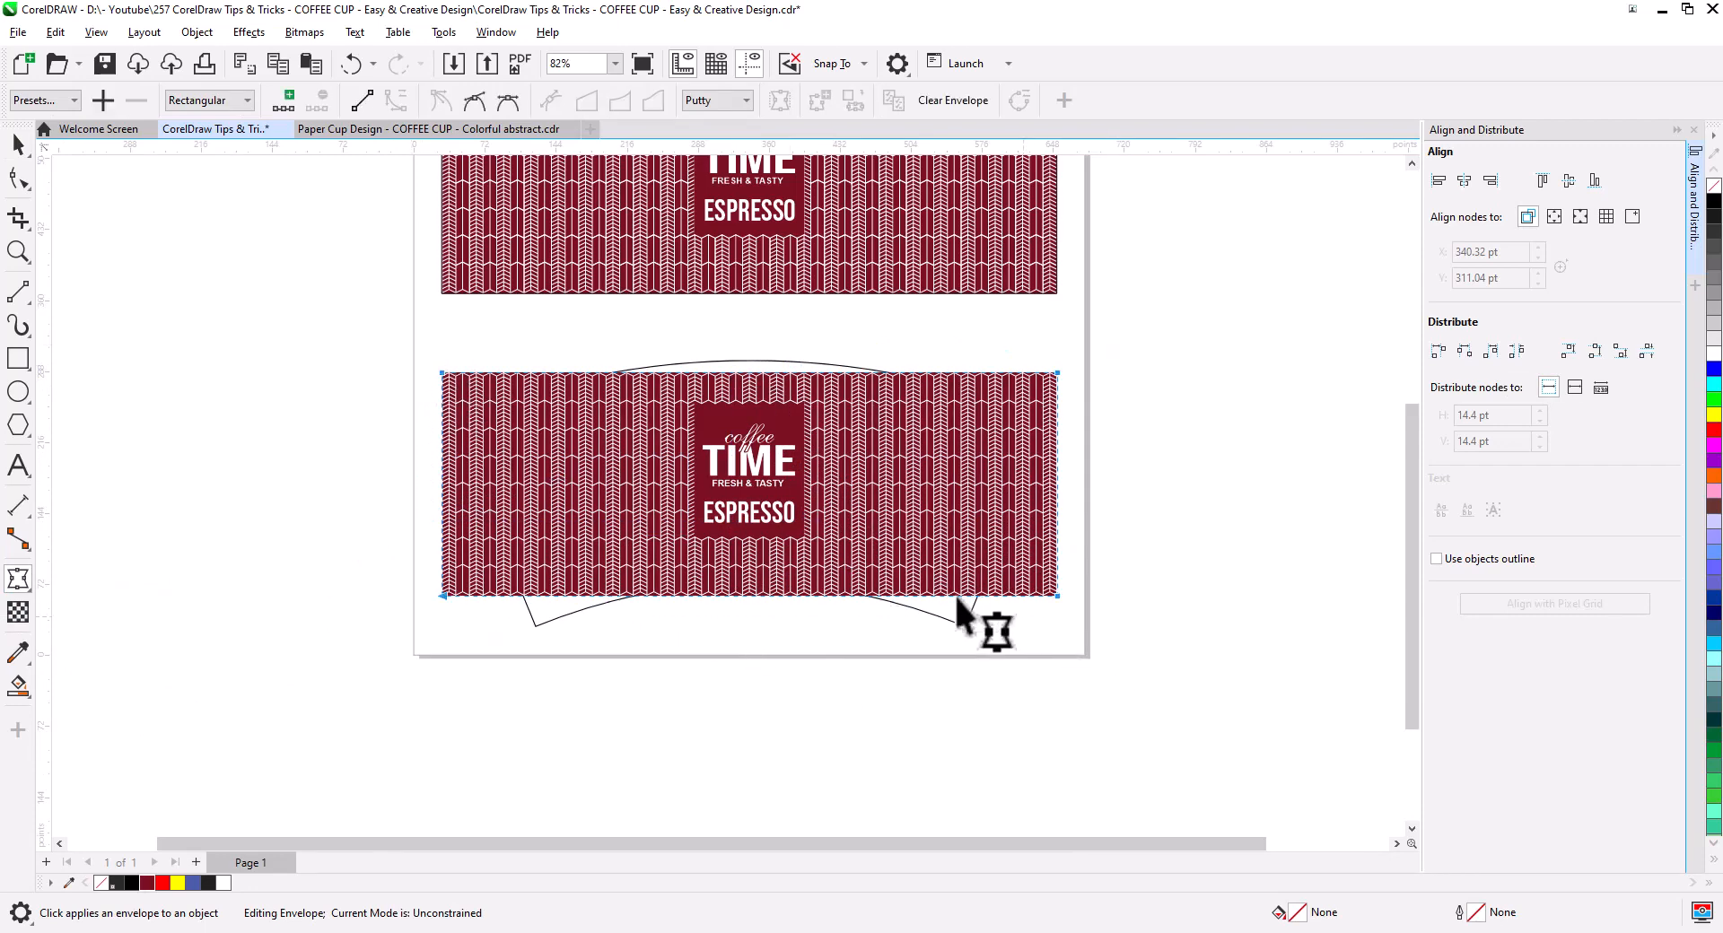
pyautogui.click(366, 104)
# Snap the four envelope corner nodes of the bitmap to the matching corners of the cup template
pyautogui.moveTo(442, 595); pyautogui.dragTo(536, 627)
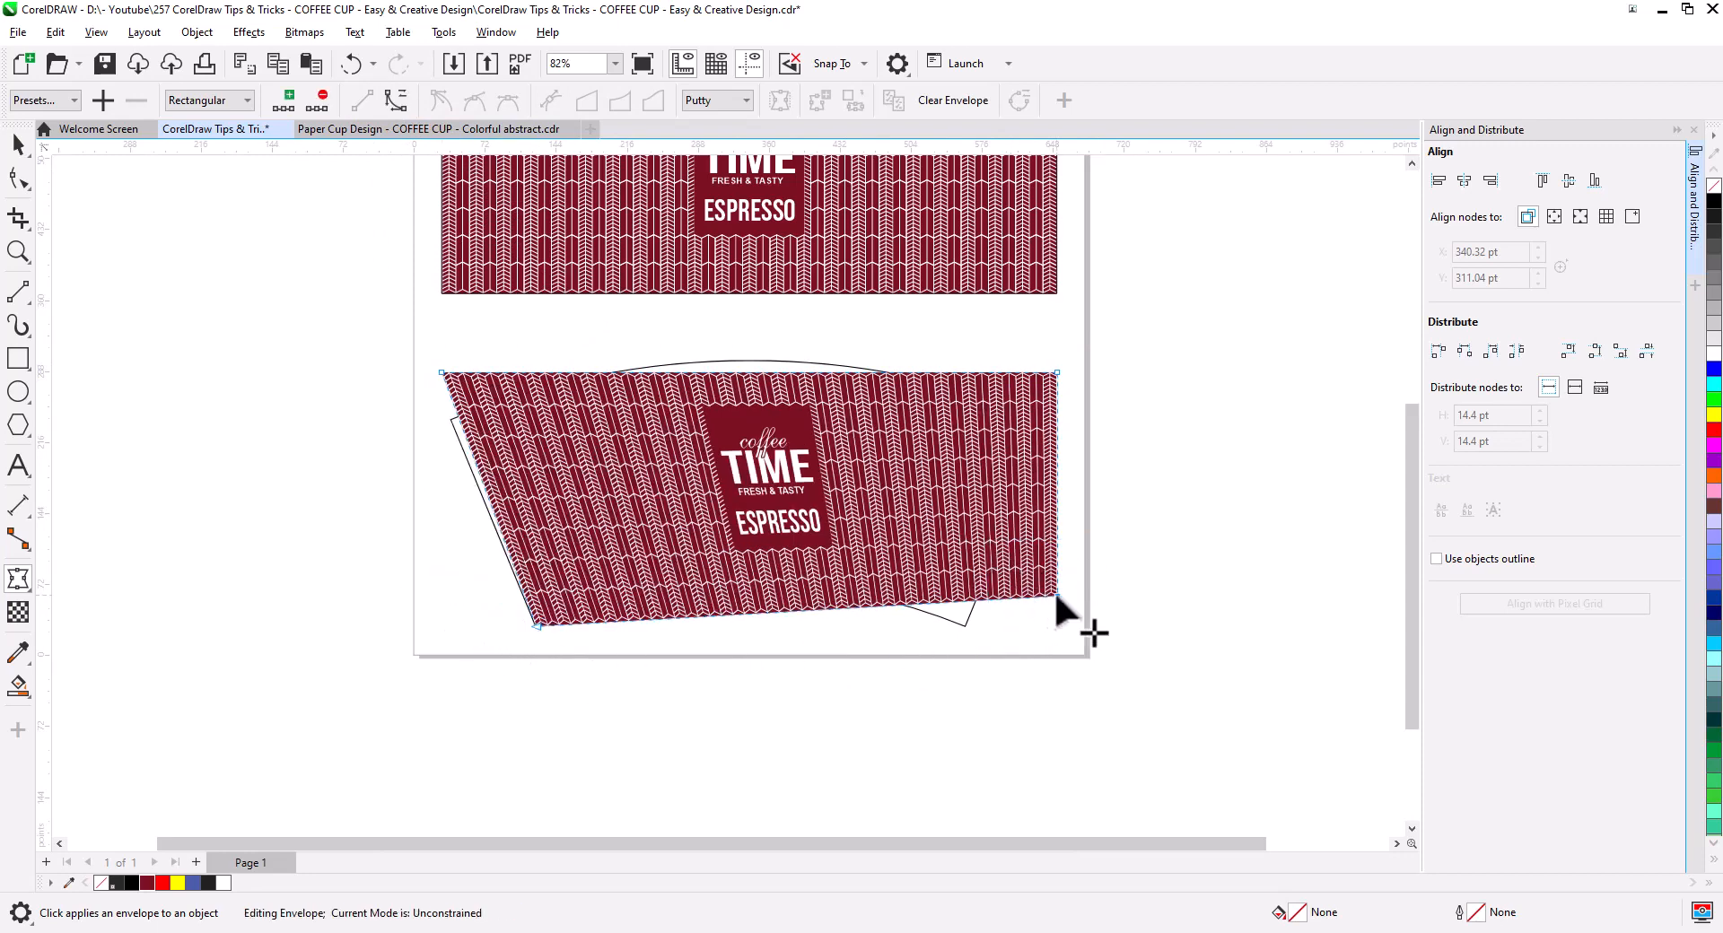
pyautogui.moveTo(1057, 595); pyautogui.dragTo(968, 625)
pyautogui.moveTo(1103, 425); pyautogui.dragTo(1052, 418)
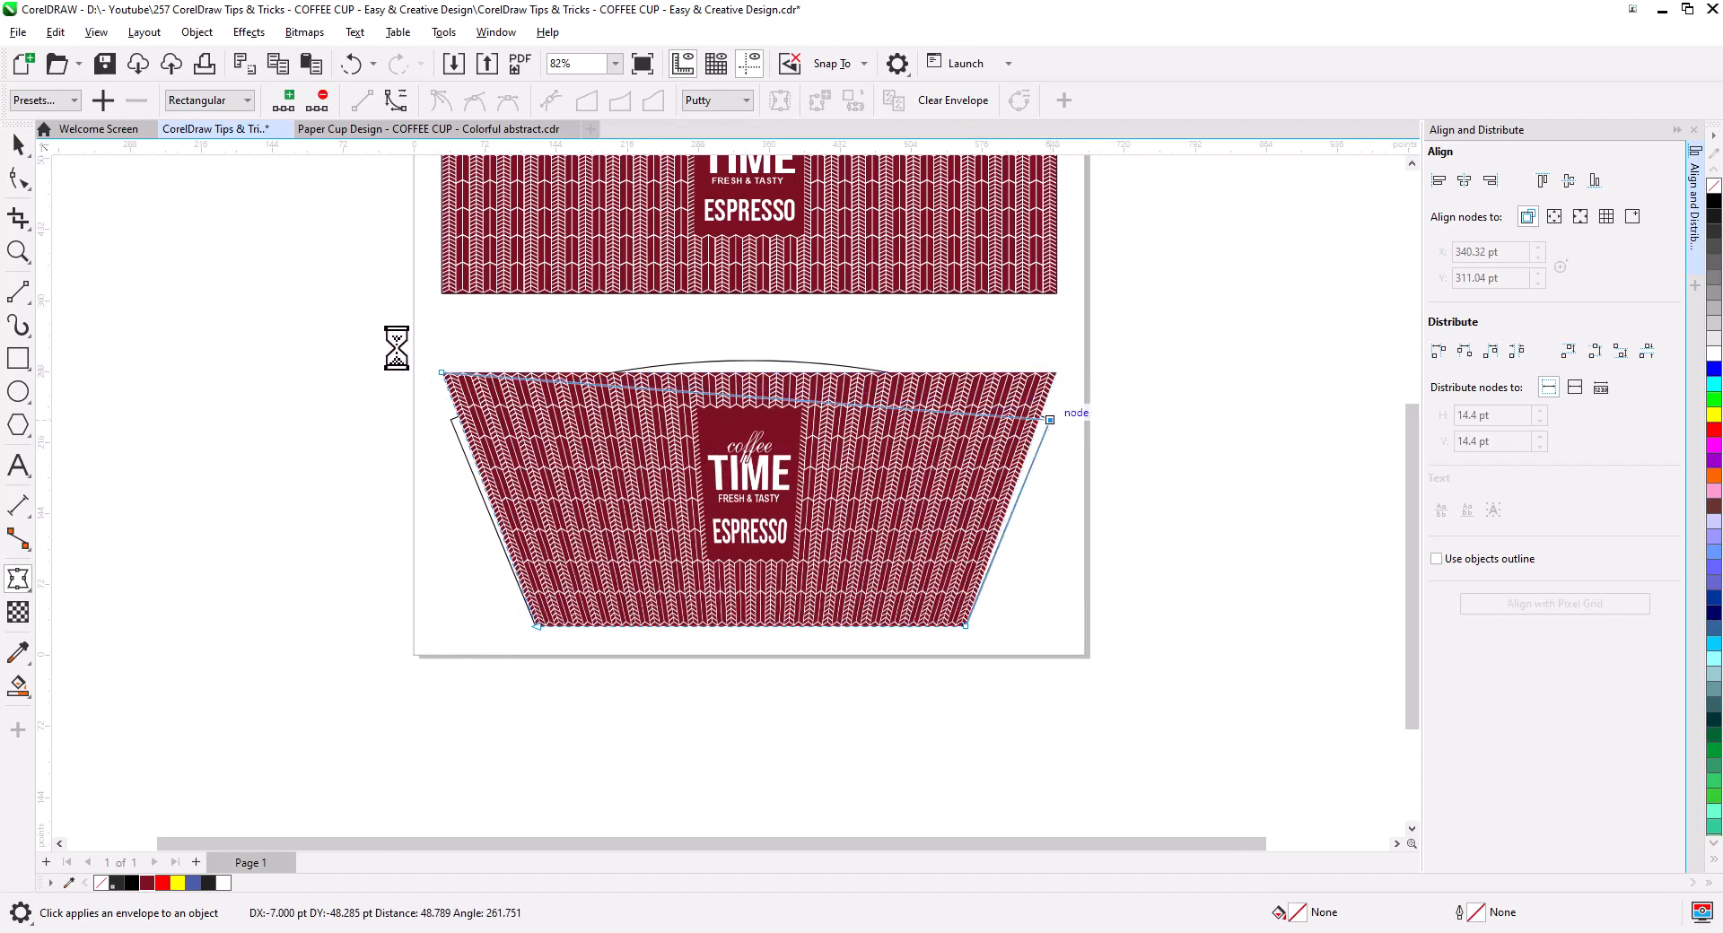
pyautogui.moveTo(441, 372); pyautogui.dragTo(451, 419)
# Convert the envelope segments to curves and bend the upper and lower edges to follow the template's arcs
pyautogui.moveTo(412, 346); pyautogui.dragTo(1112, 682)
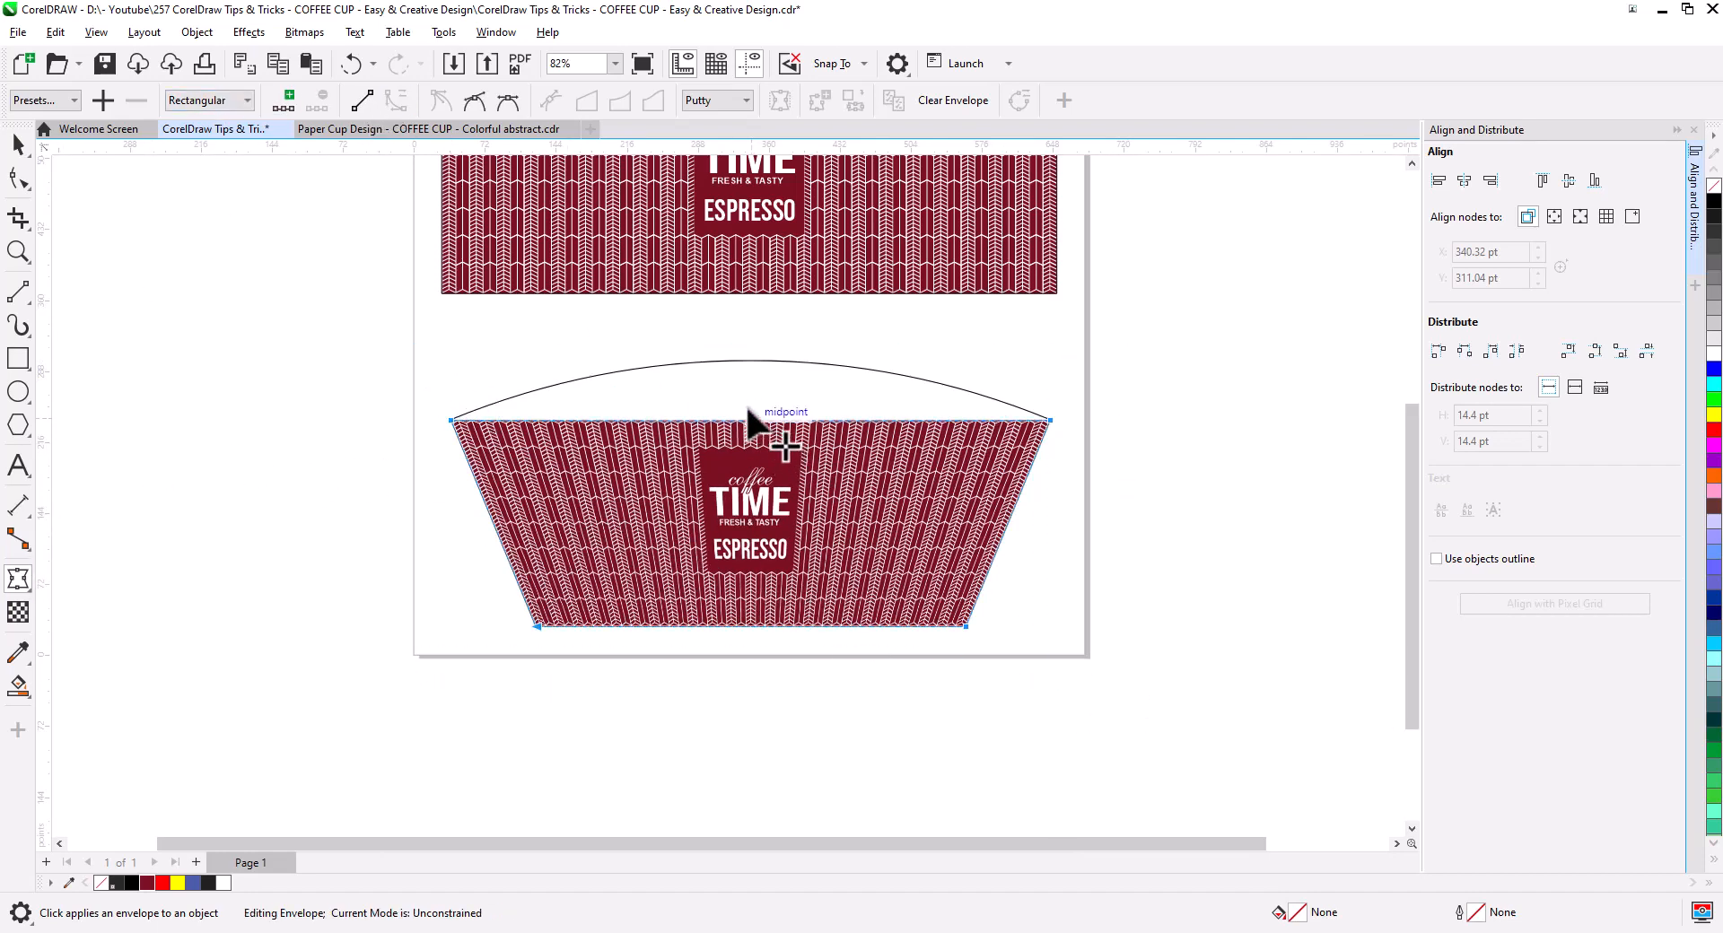
pyautogui.moveTo(752, 419); pyautogui.dragTo(751, 357)
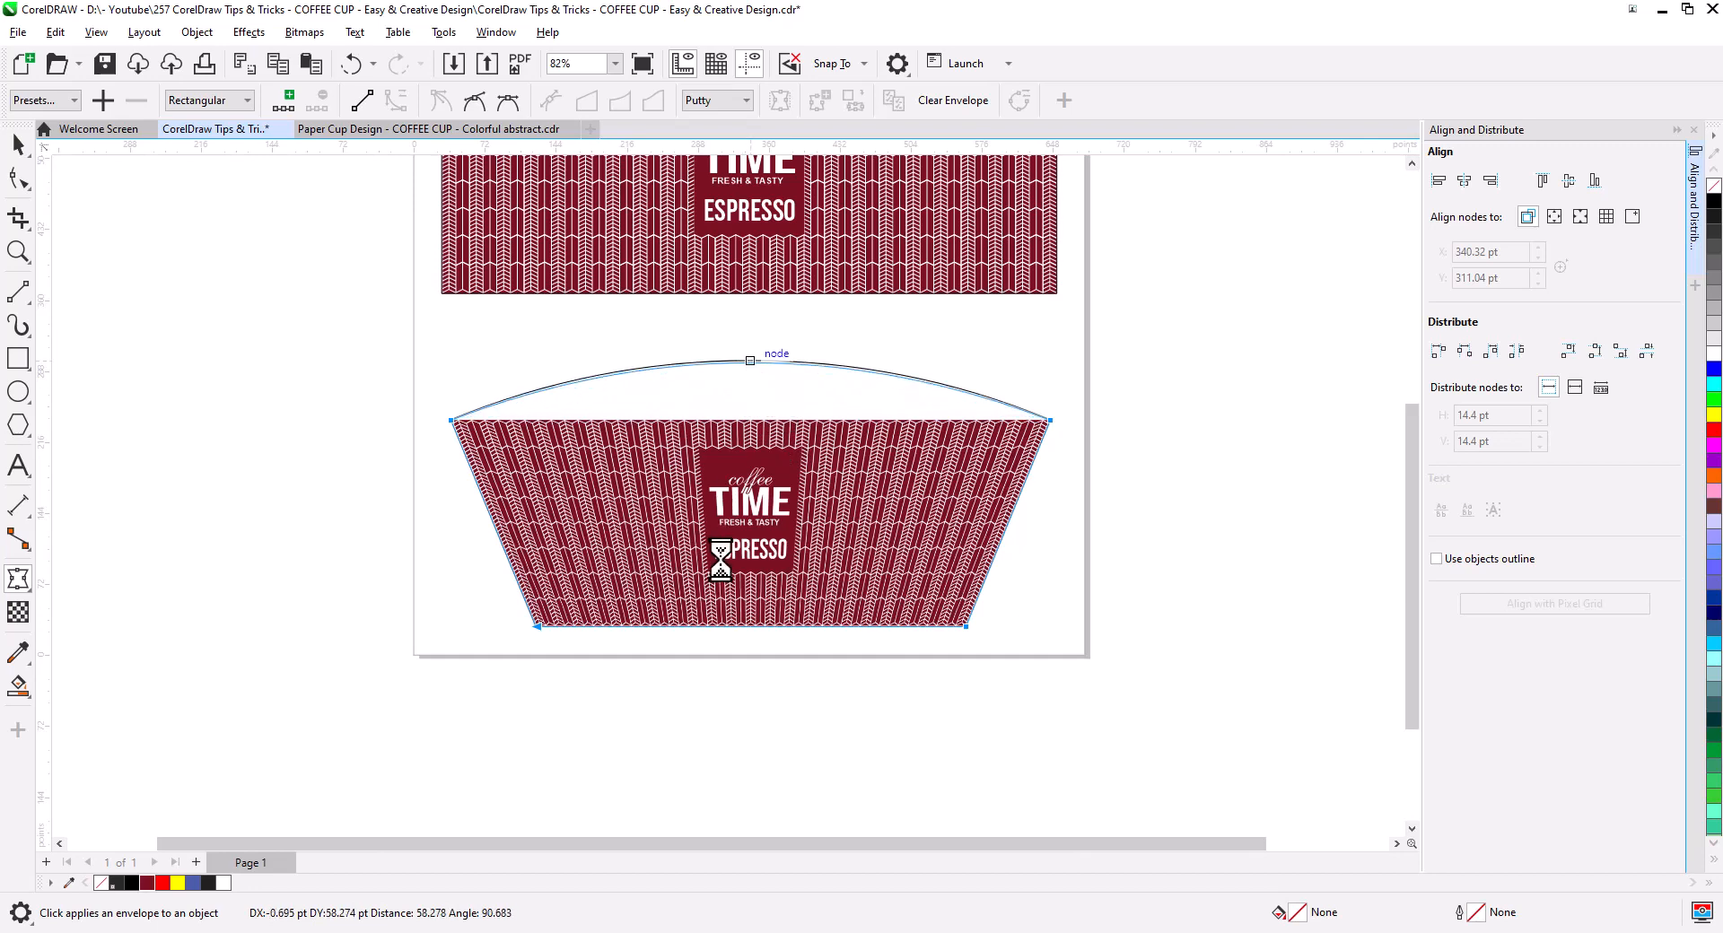
pyautogui.moveTo(740, 623); pyautogui.dragTo(746, 592)
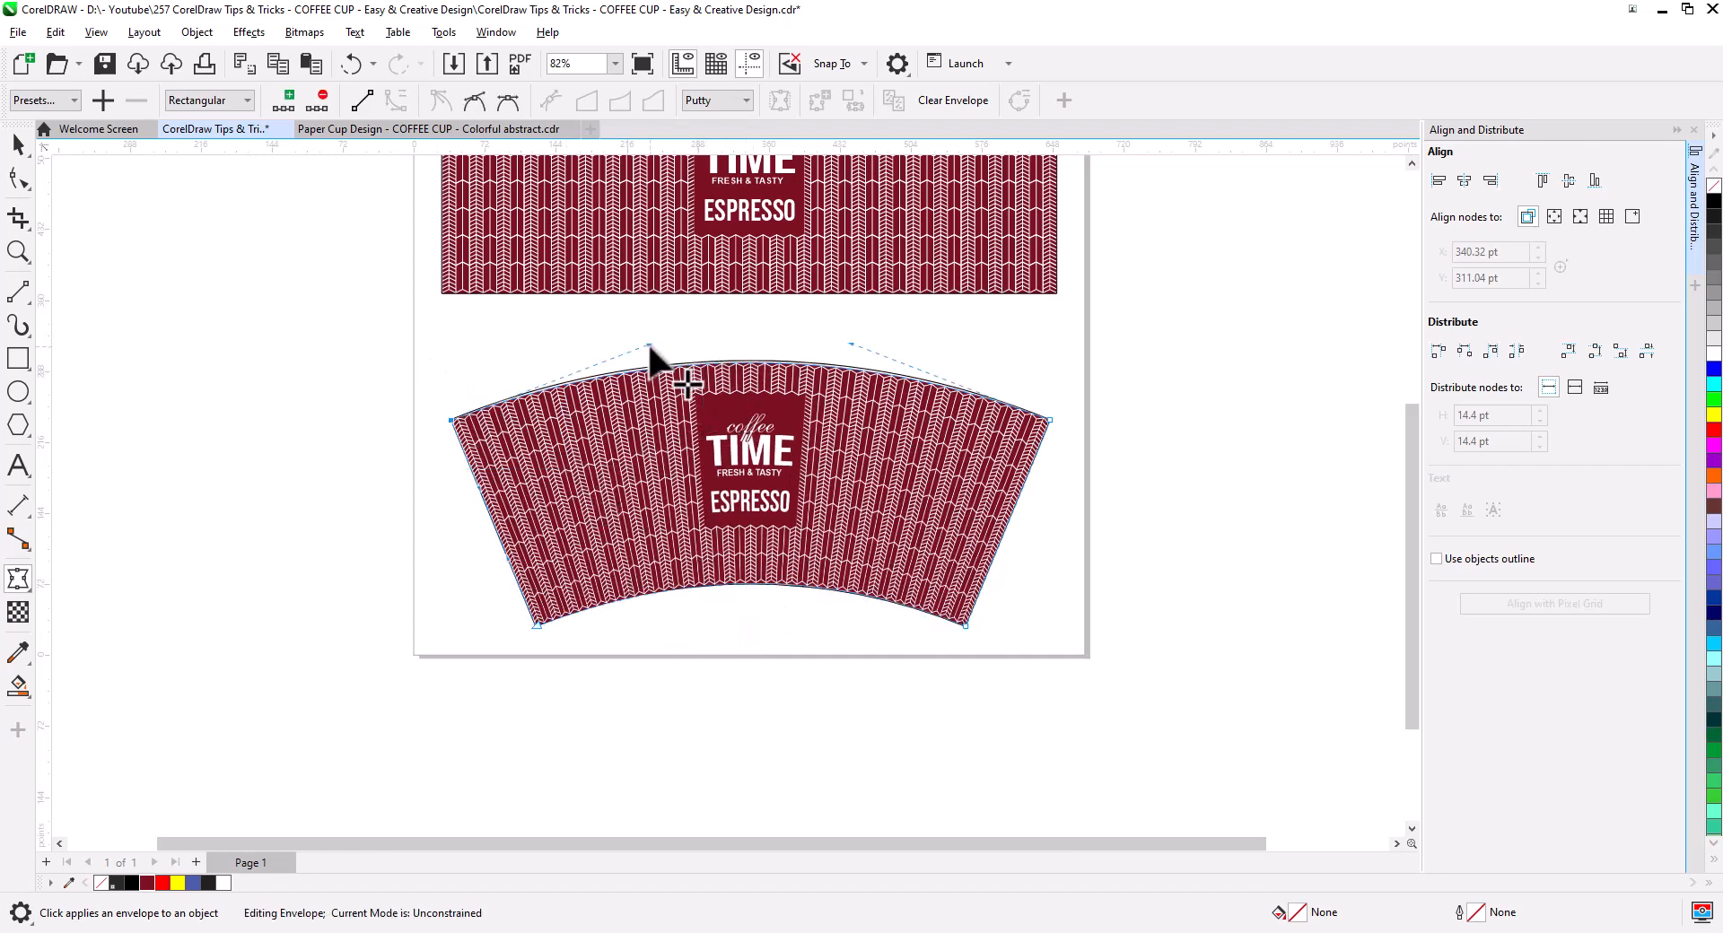
pyautogui.moveTo(650, 344); pyautogui.dragTo(644, 342)
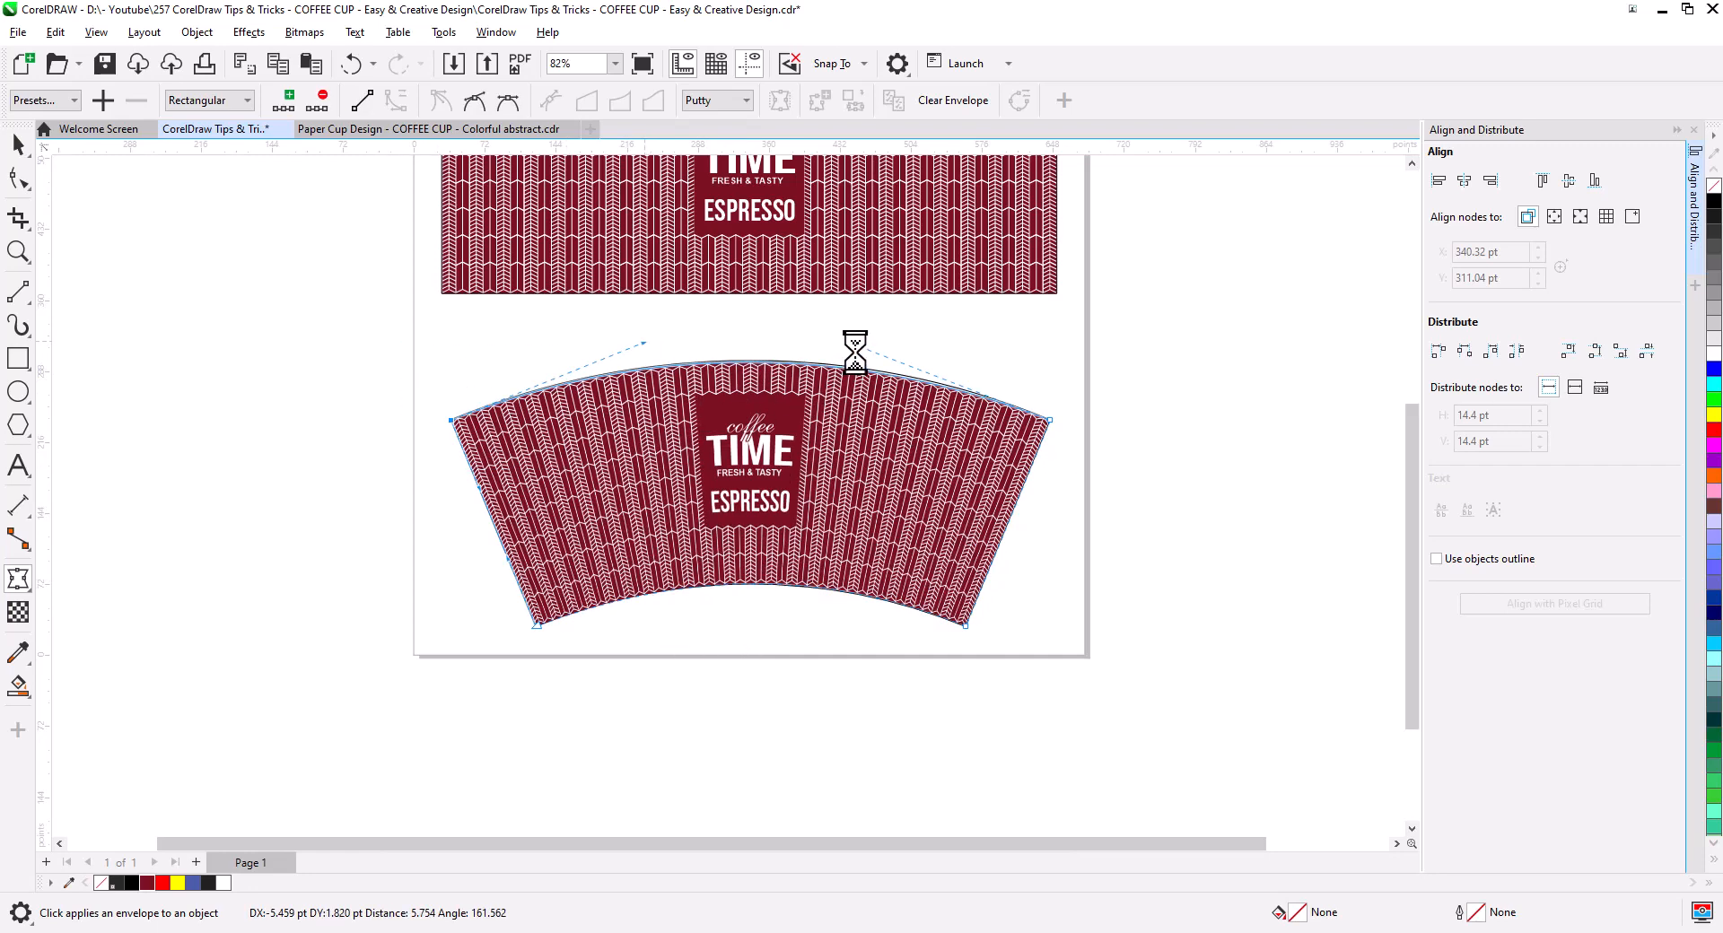
pyautogui.moveTo(852, 345); pyautogui.dragTo(855, 344)
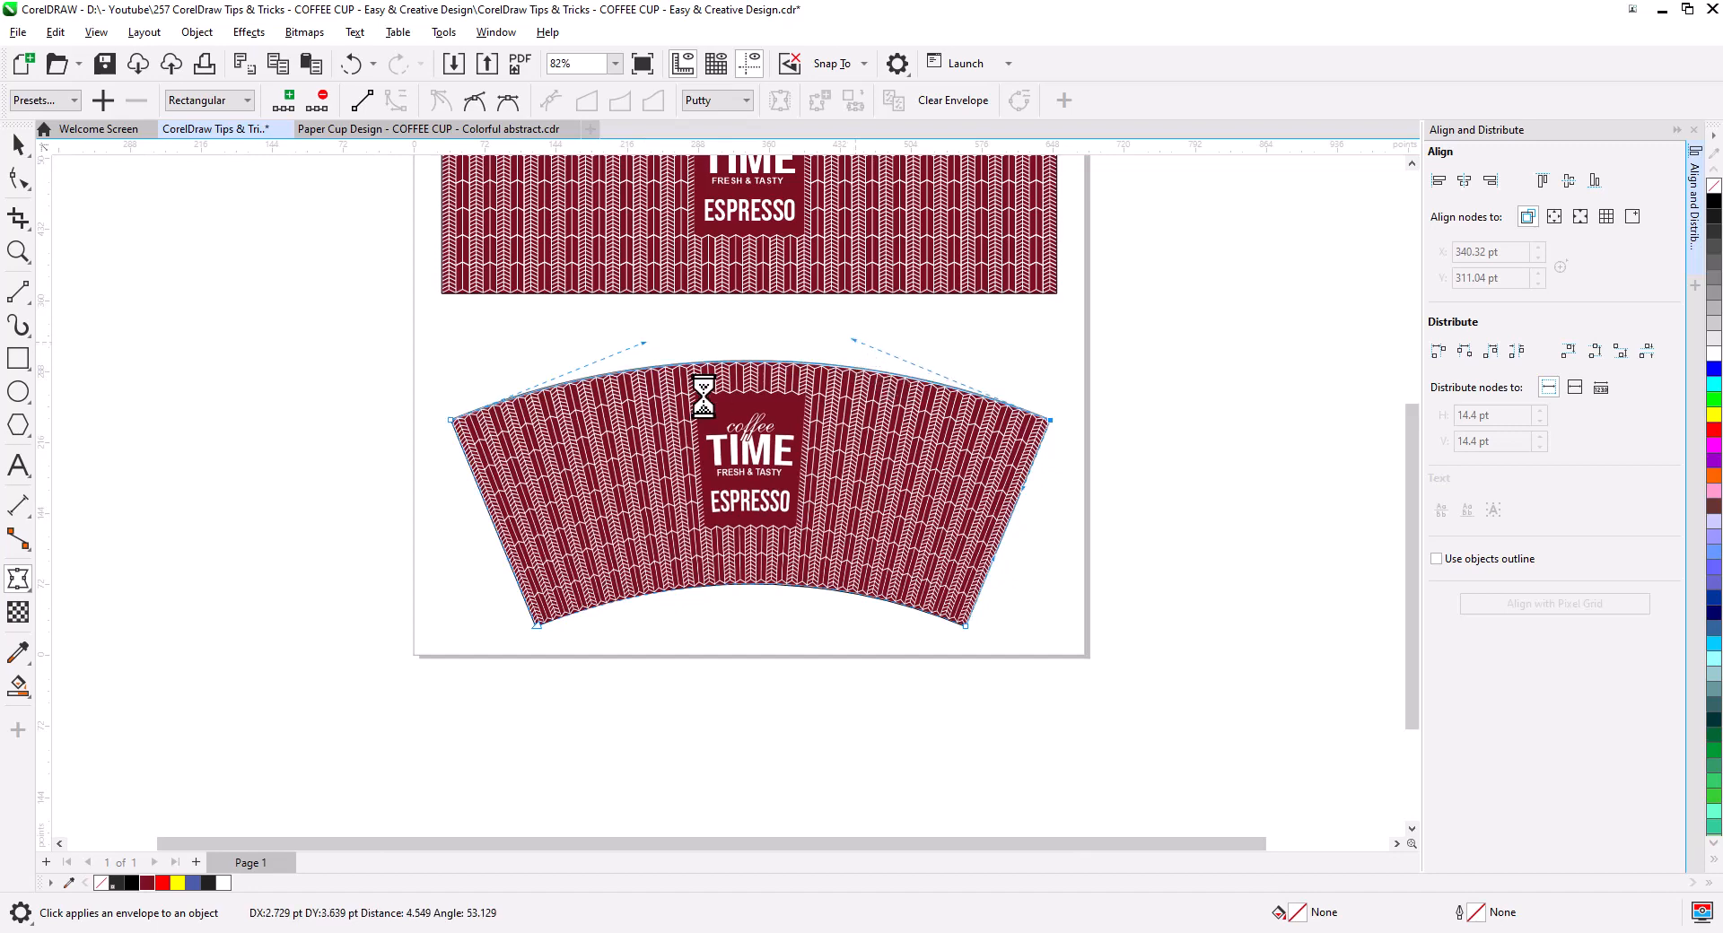
pyautogui.click(18, 144)
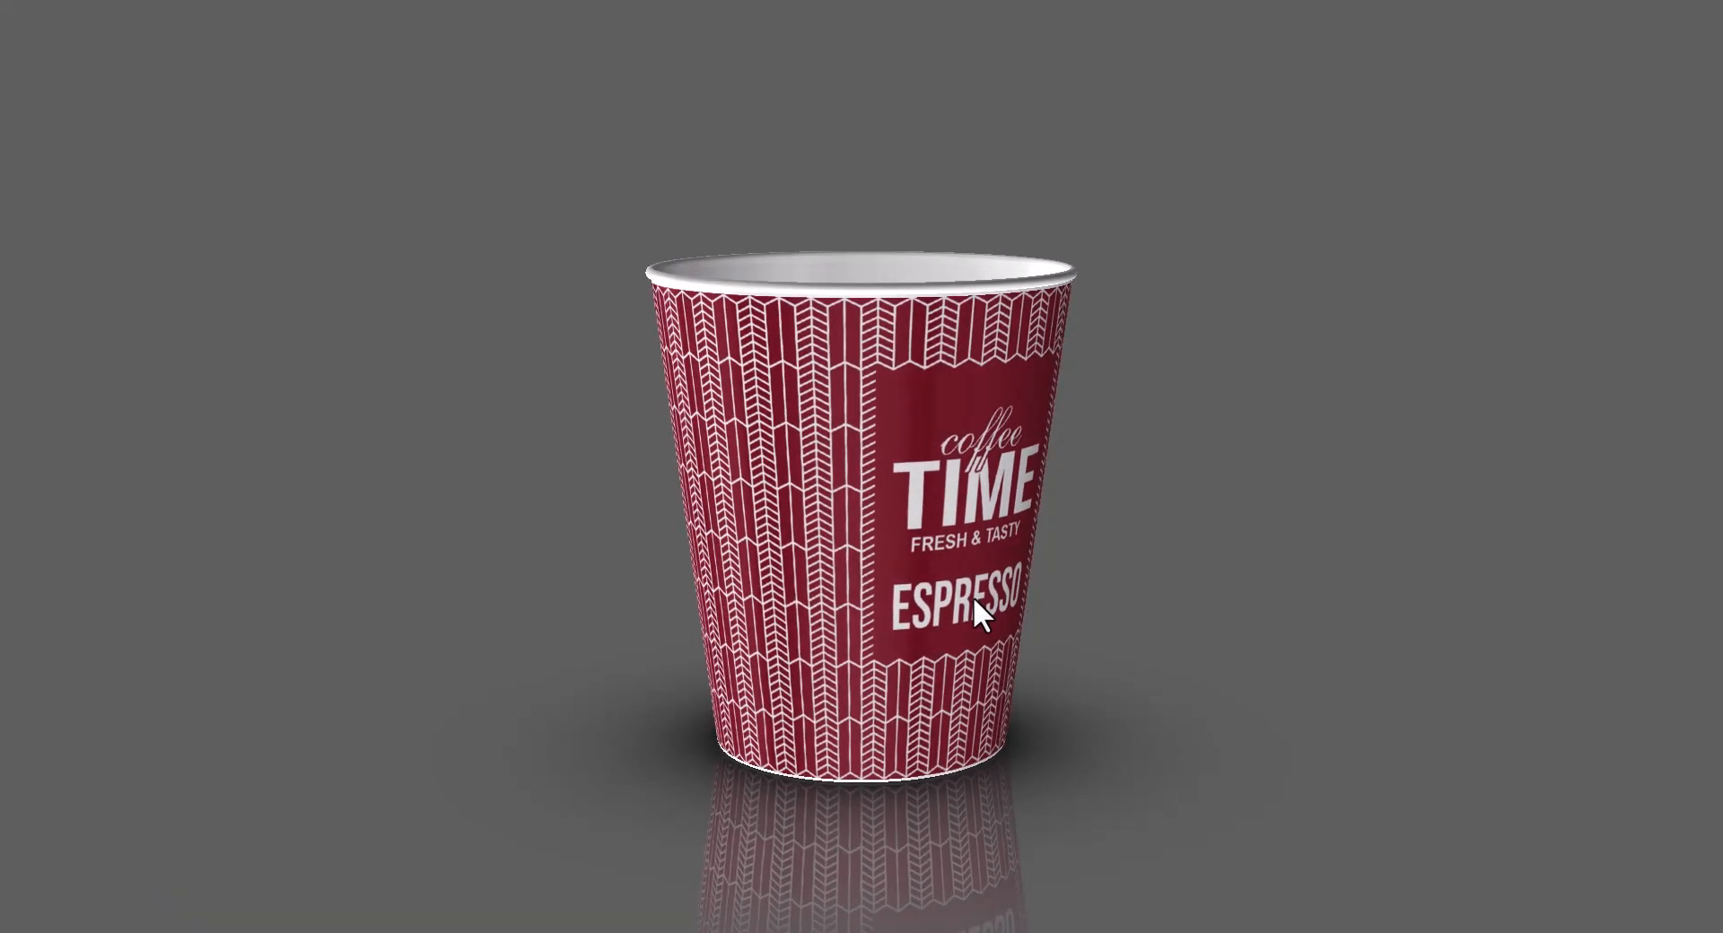
# Rotate the 3D coffee cup mockup to view its label from the front
pyautogui.moveTo(887, 545); pyautogui.dragTo(693, 538)
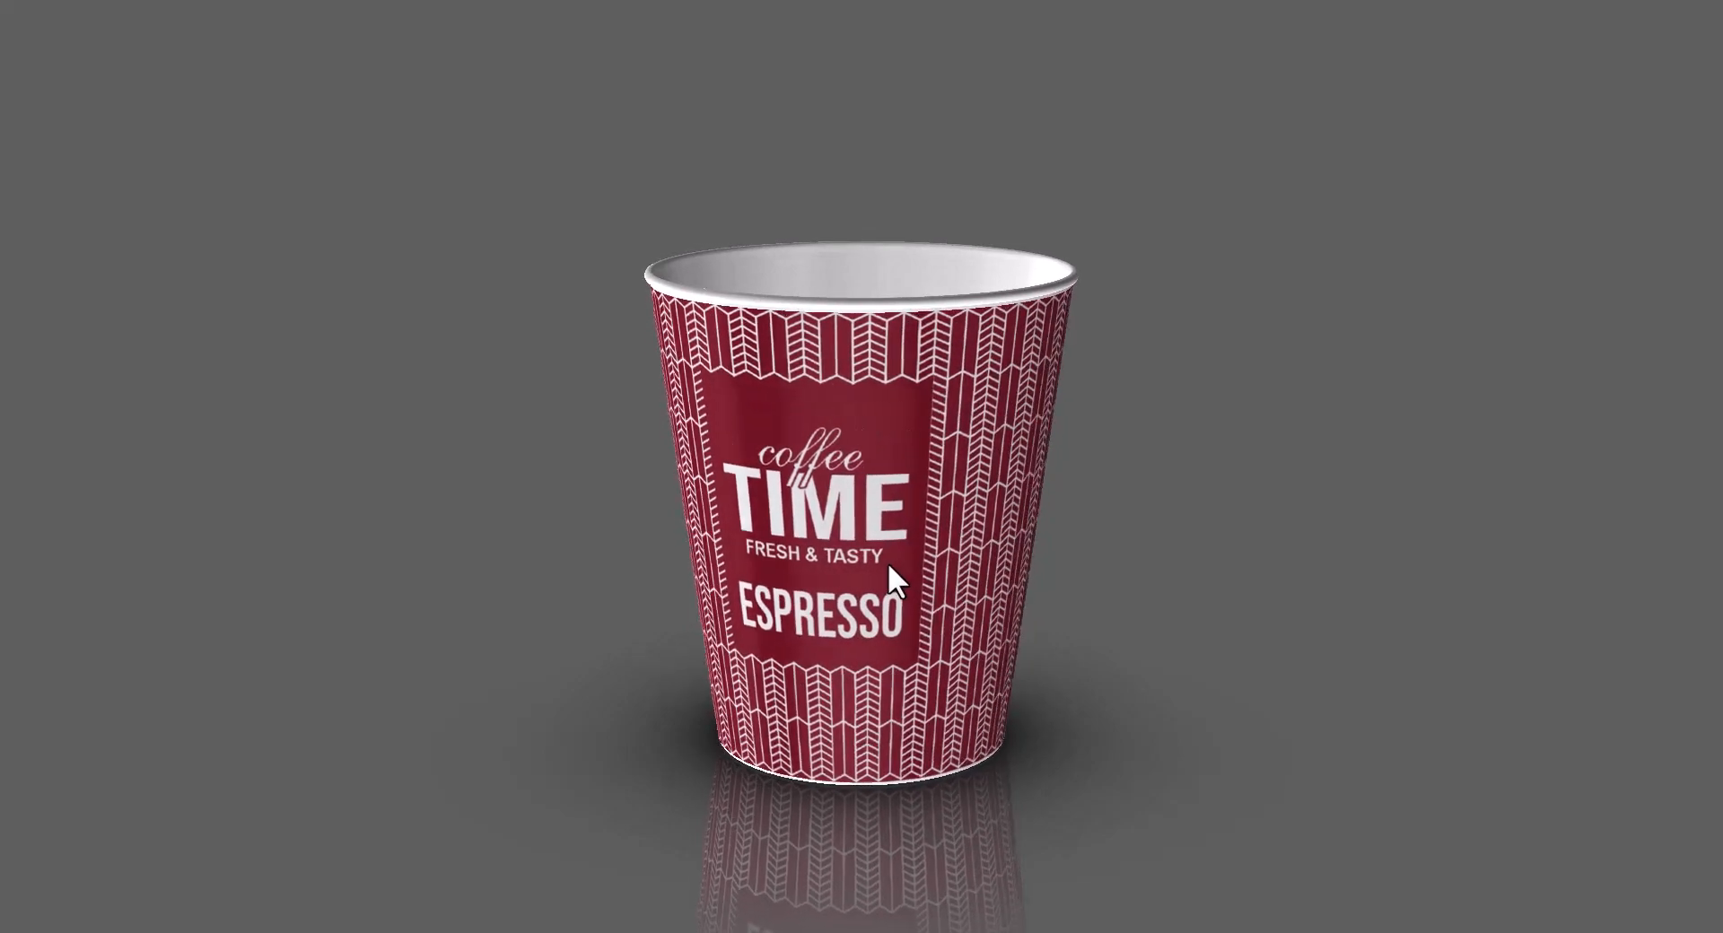